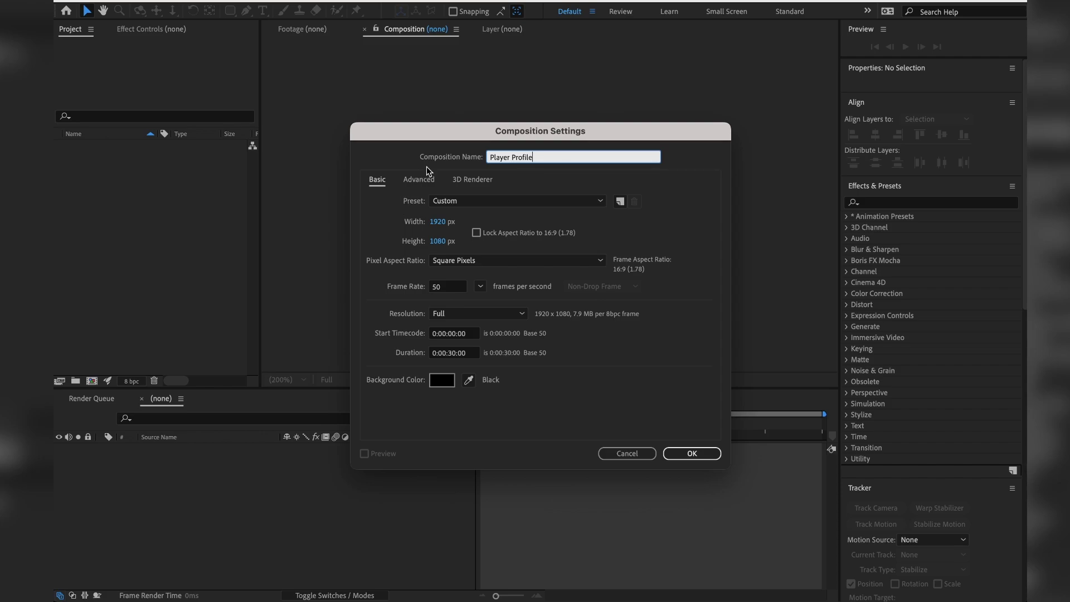
Confirm the 1920x1080, 50 fps Player Profile comp and import the yellow gaming-elements mp4.
{"action": "left_click", "coordinate": [697, 457]}
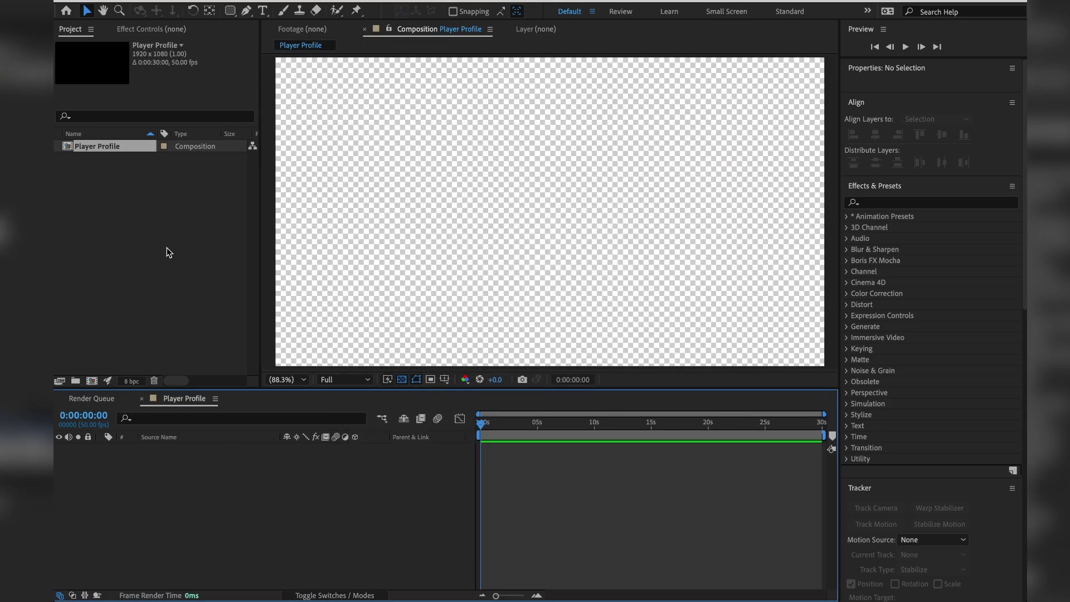
{"action": "double_click", "coordinate": [132, 229]}
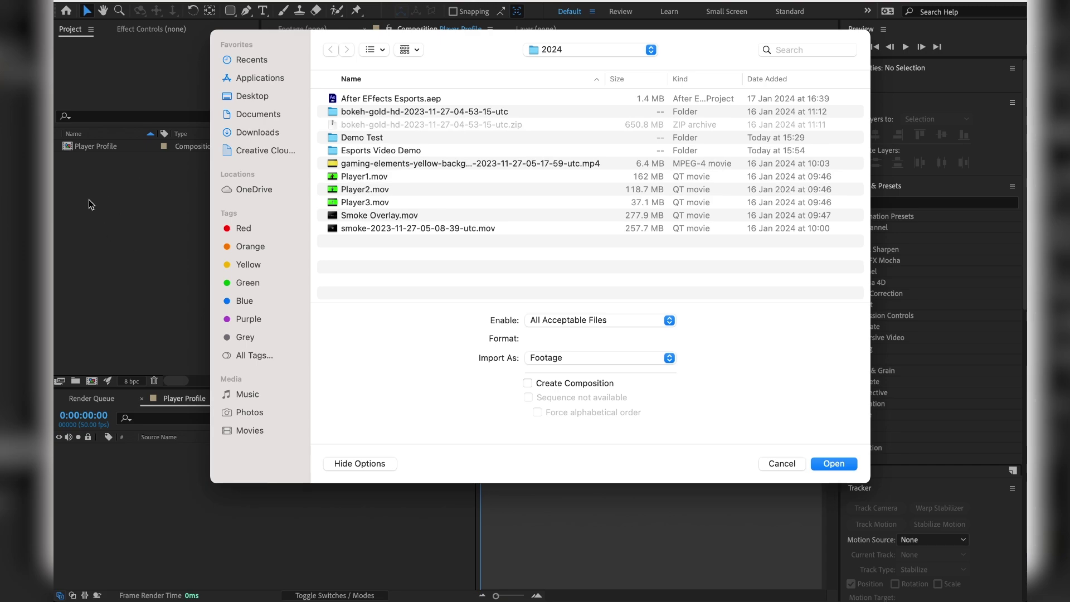
{"action": "left_click", "coordinate": [369, 164]}
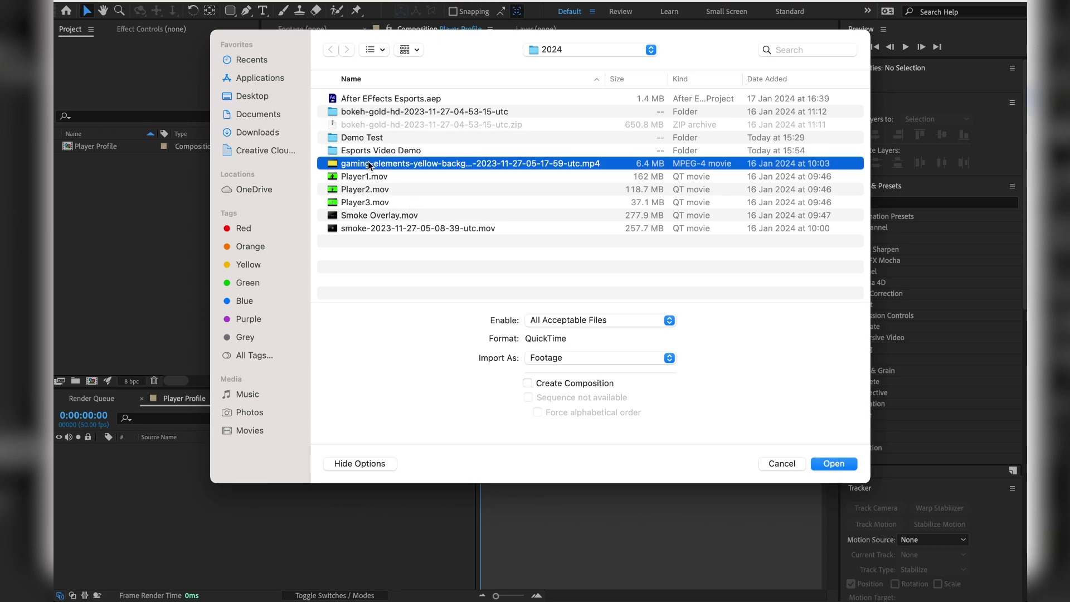
{"action": "double_click", "coordinate": [368, 163]}
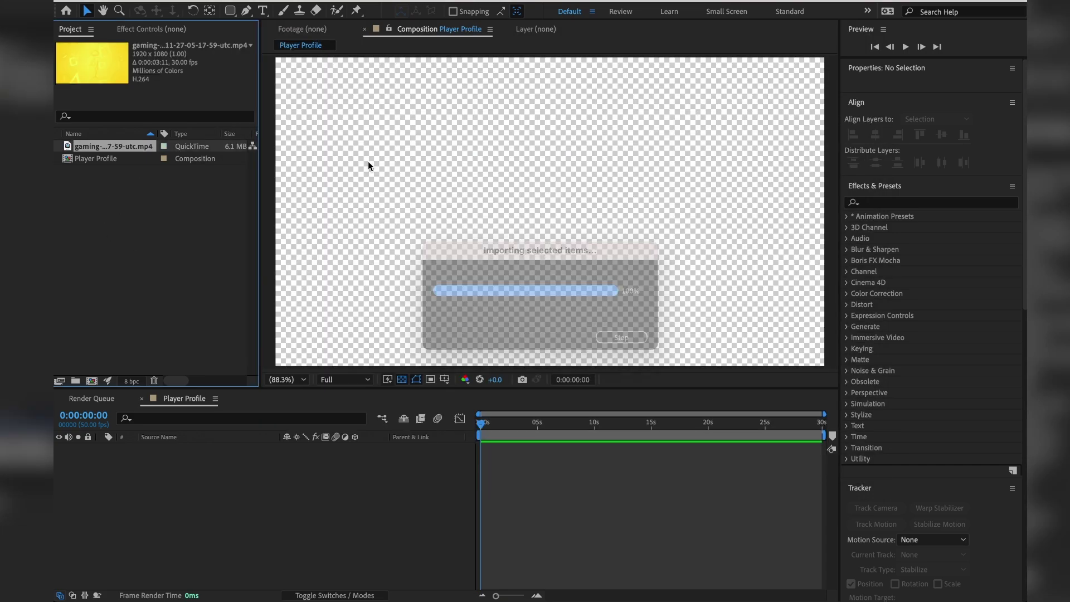
Preview the yellow clip in its own viewer, then reopen the Player Profile composition.
{"action": "double_click", "coordinate": [116, 147]}
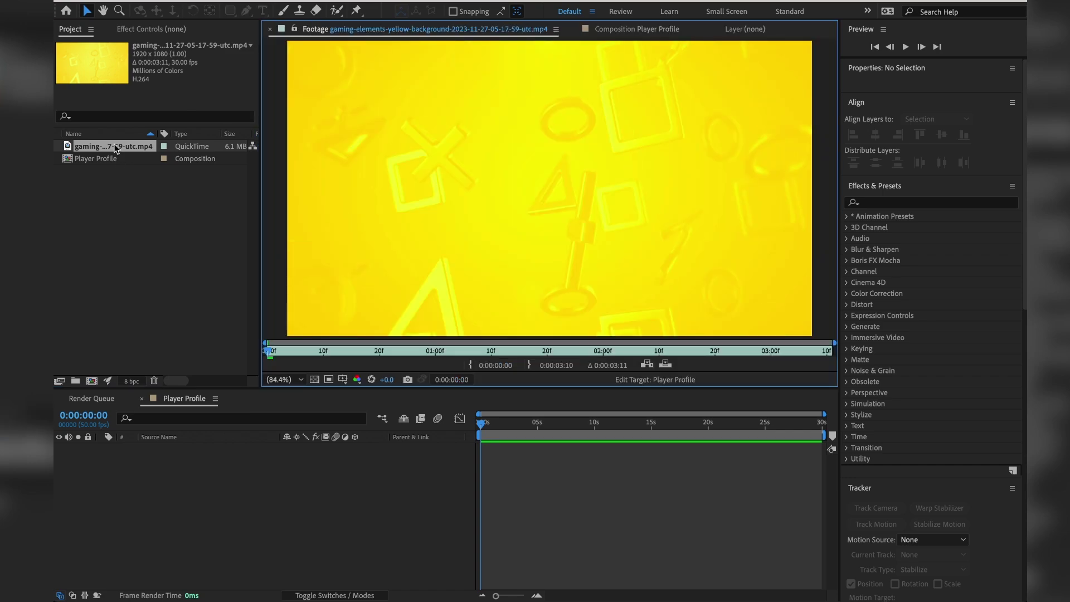
{"action": "key", "text": "space"}
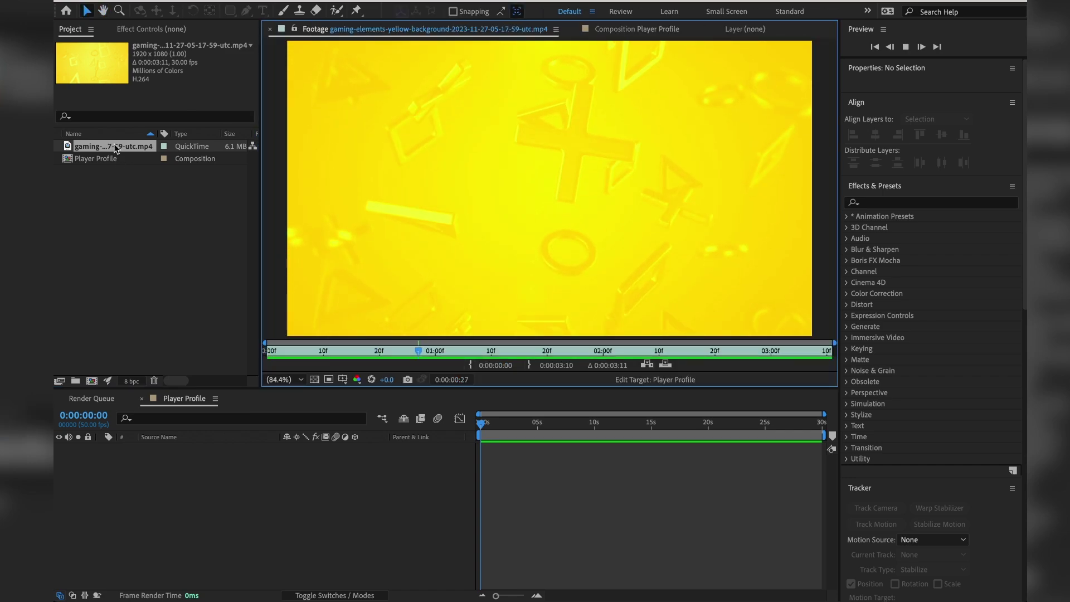
{"action": "key", "text": "space"}
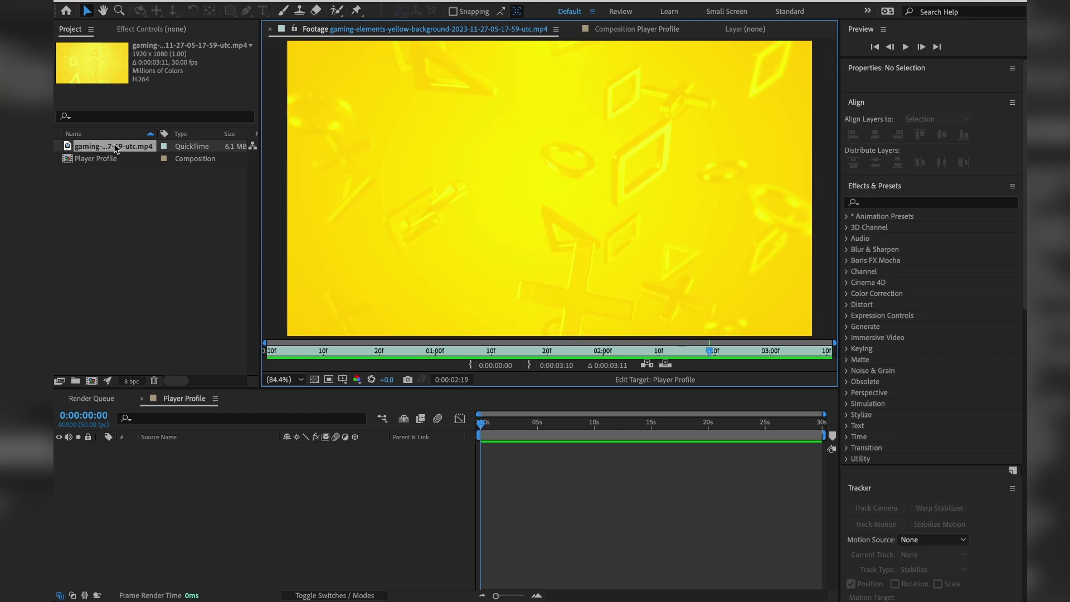
{"action": "left_click", "coordinate": [161, 225]}
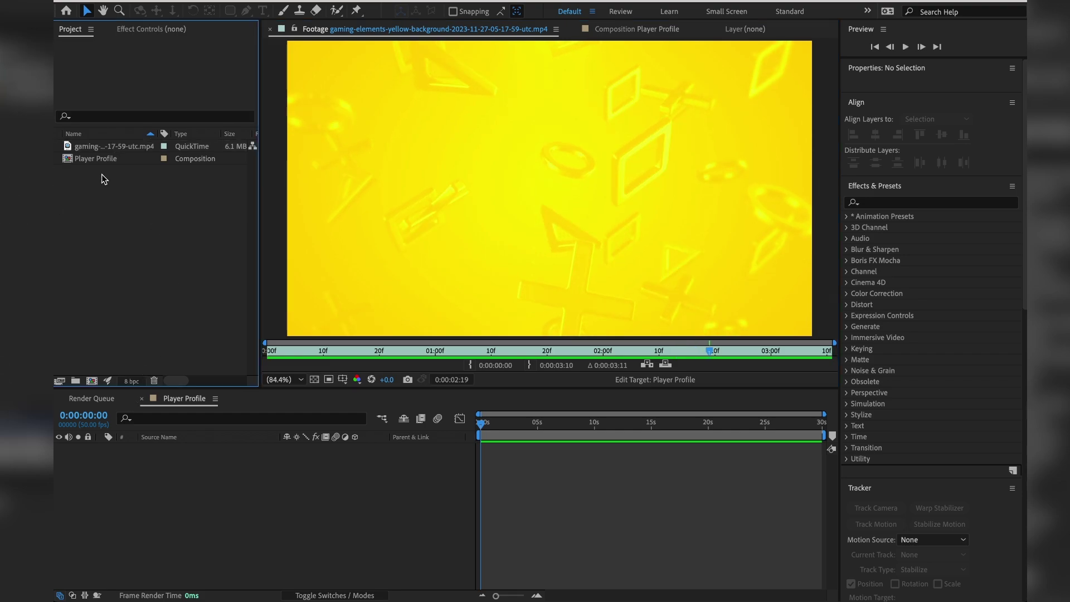
{"action": "left_click", "coordinate": [99, 160]}
{"action": "double_click", "coordinate": [99, 159]}
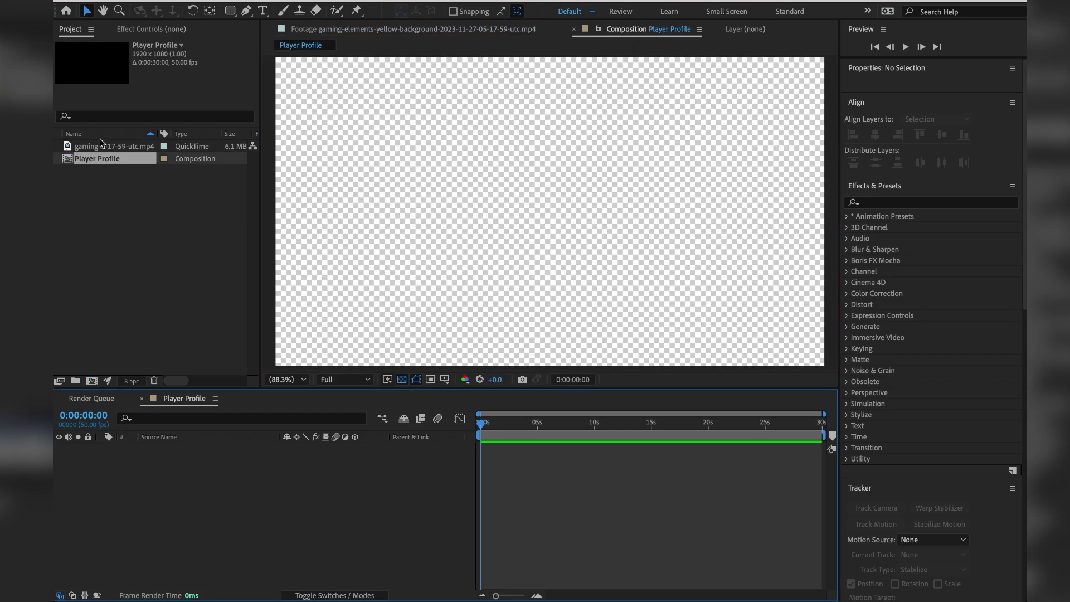
Add four copies of the yellow clip, each starting after the previous one, the last two near 7 s and 11 s.
{"action": "left_click_drag", "start_coordinate": [100, 146], "coordinate": [369, 493]}
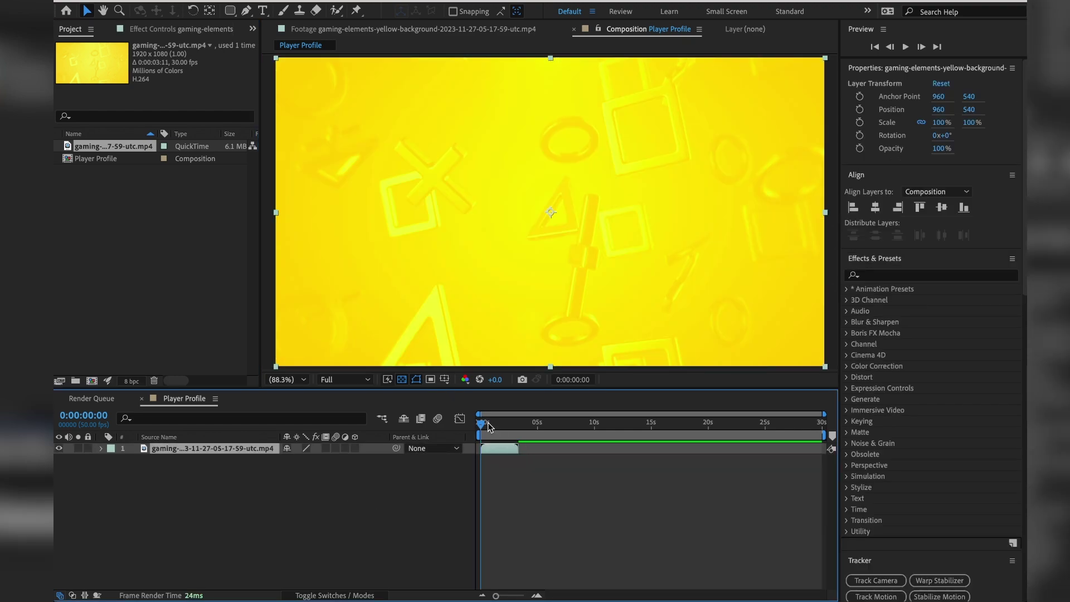
{"action": "left_click_drag", "start_coordinate": [482, 424], "coordinate": [518, 428]}
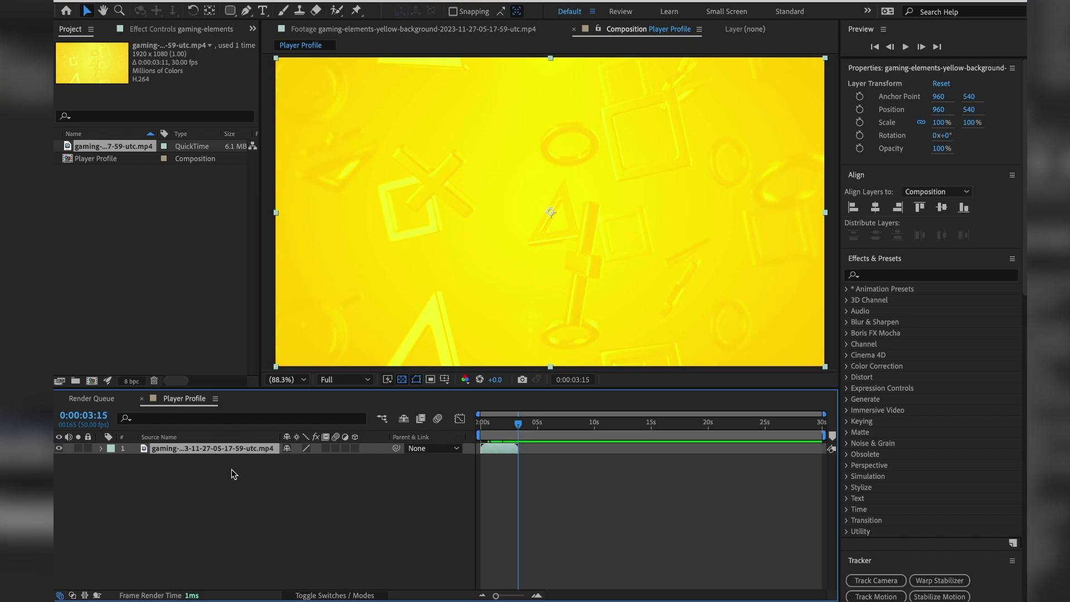
{"action": "left_click_drag", "start_coordinate": [121, 144], "coordinate": [527, 449]}
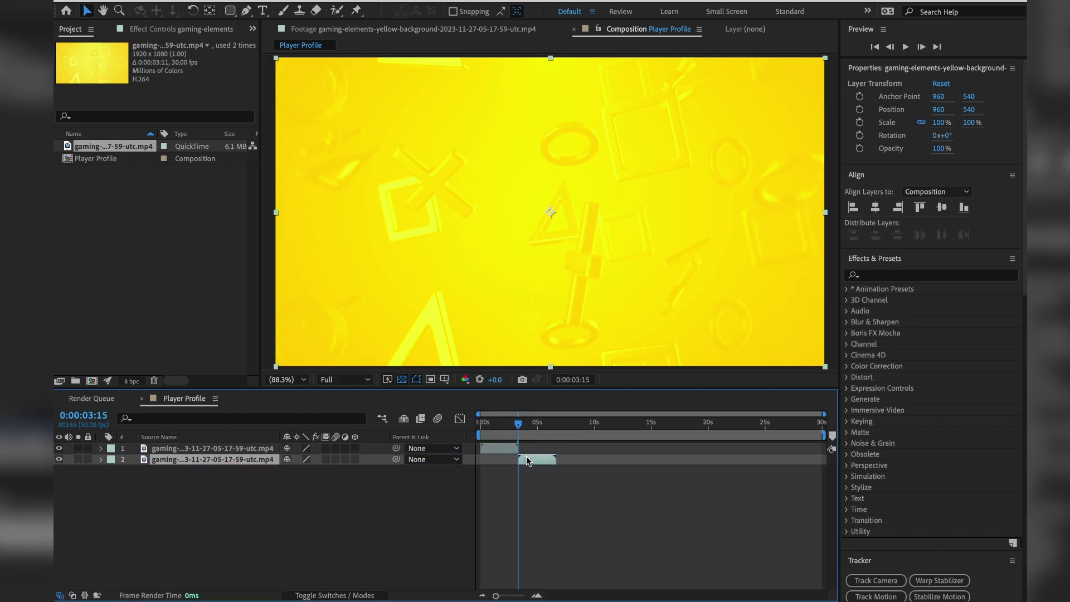
{"action": "left_click", "coordinate": [511, 422]}
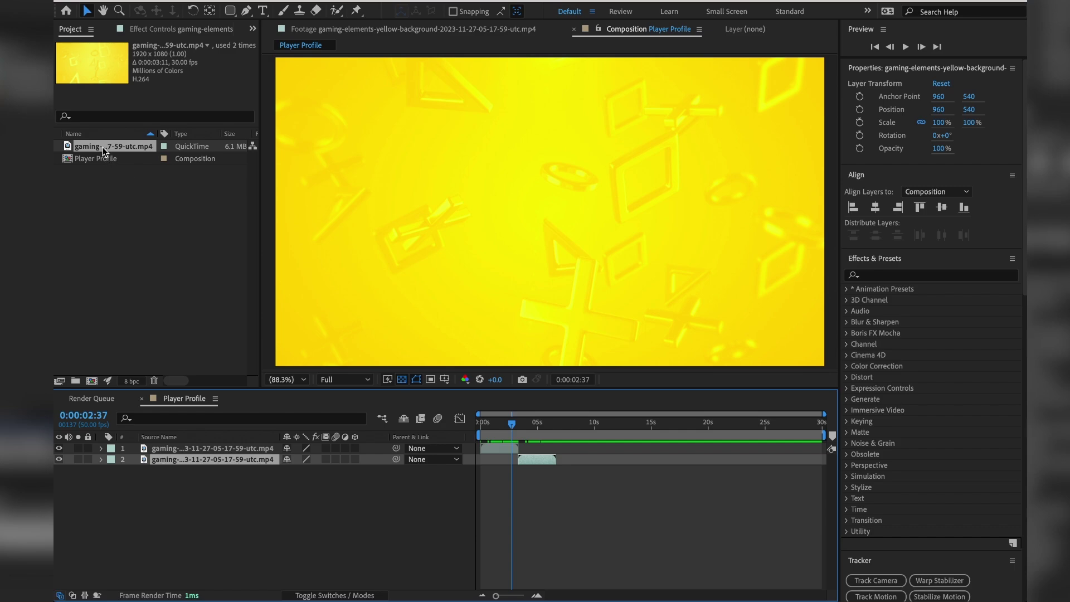
{"action": "left_click_drag", "start_coordinate": [104, 151], "coordinate": [569, 472]}
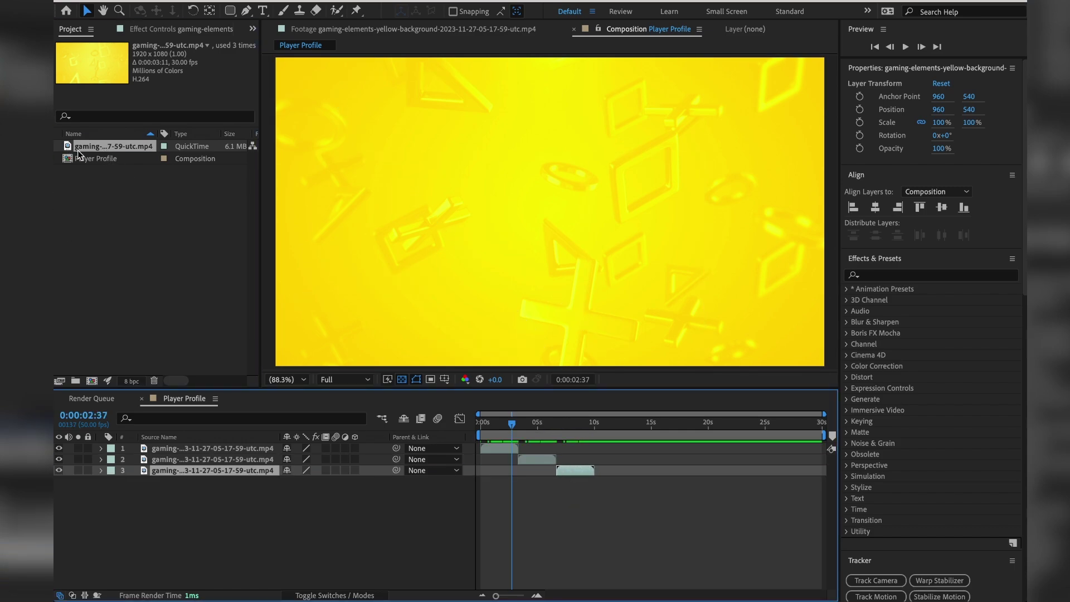
{"action": "left_click_drag", "start_coordinate": [78, 152], "coordinate": [599, 480]}
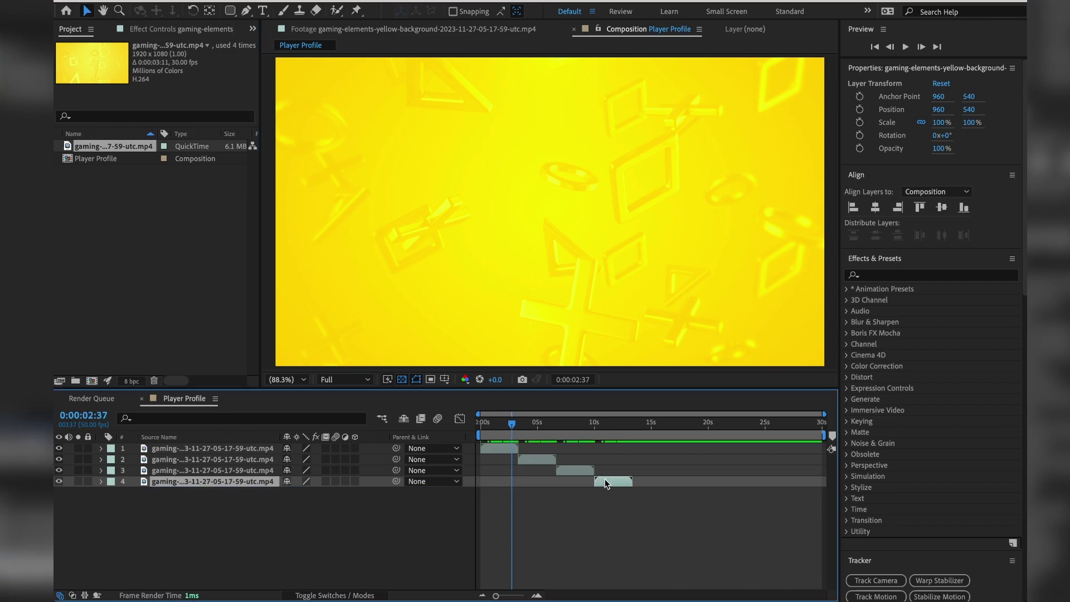
Preview the composition starting from about 3 seconds.
{"action": "left_click", "coordinate": [516, 423]}
{"action": "key", "text": "space"}
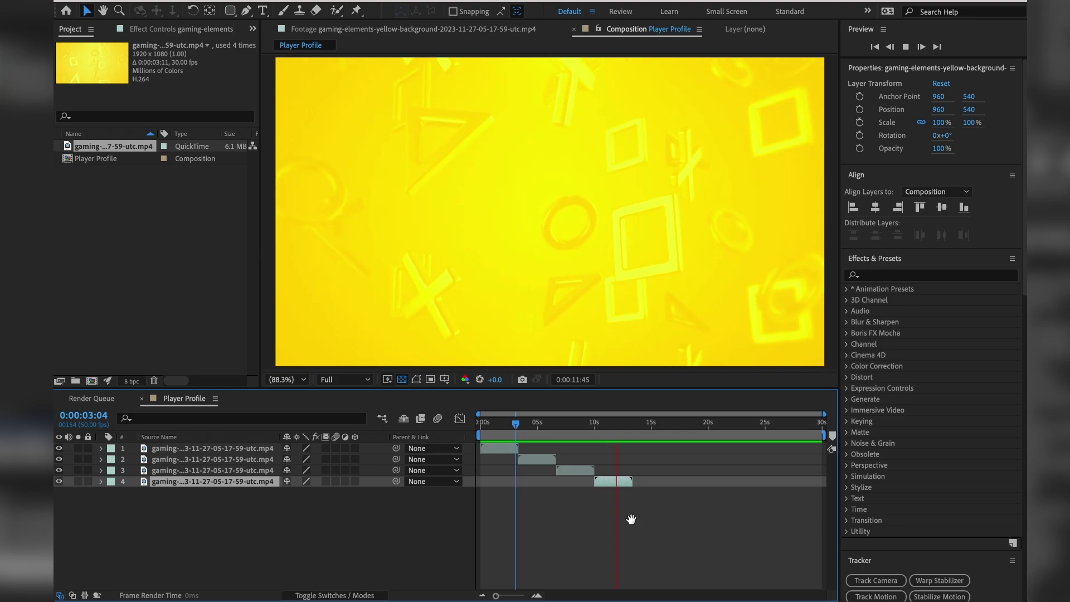
{"action": "key", "text": "space"}
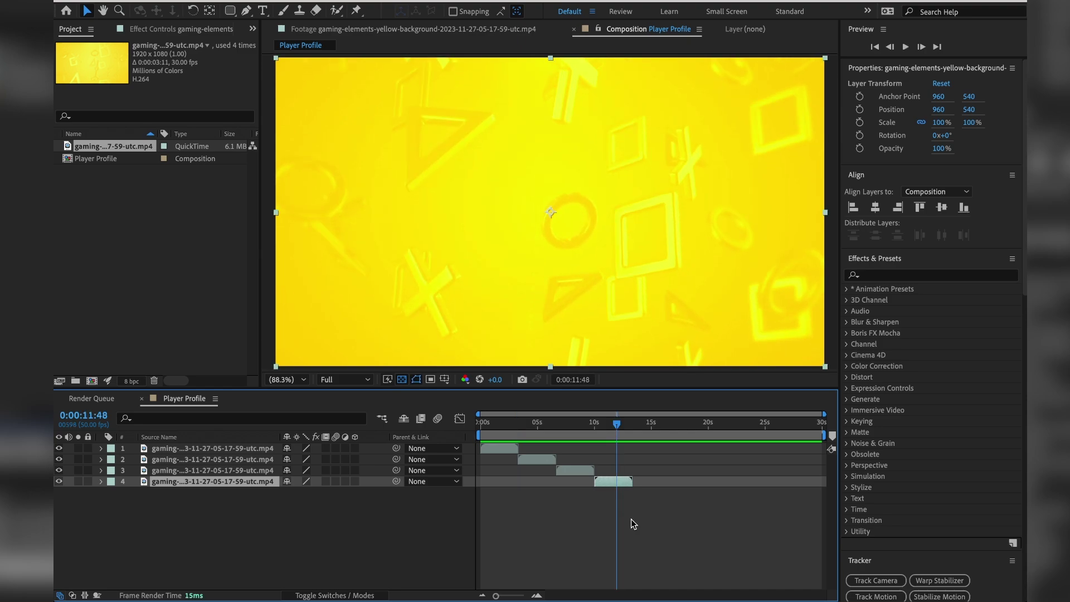
Pre-compose all four yellow clip layers as 'Player Background' and return to frame 0.
{"action": "key", "text": "super+s"}
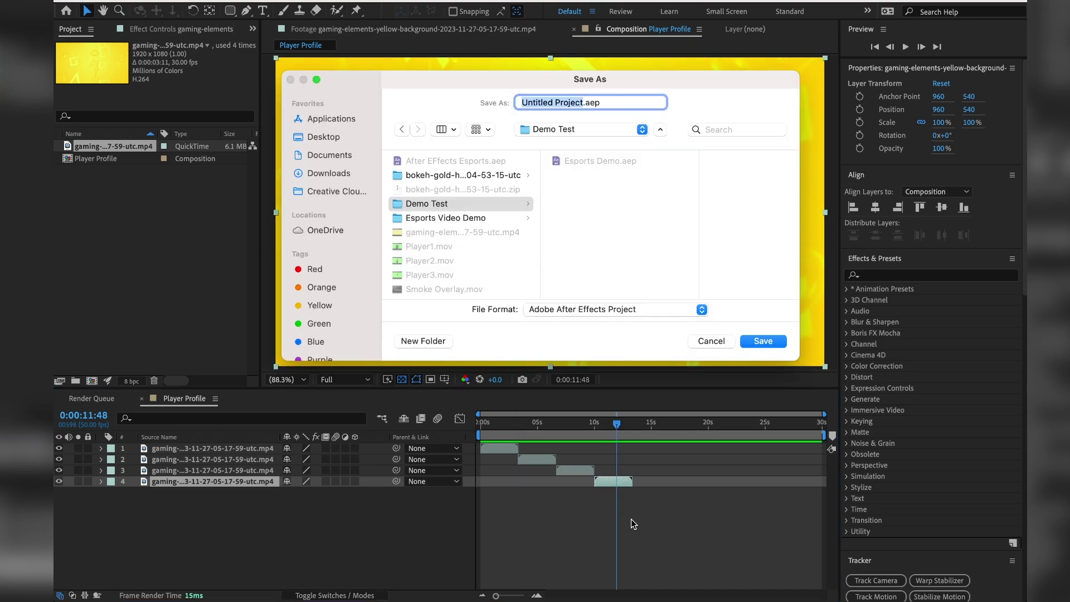
{"action": "key", "text": "Escape"}
{"action": "left_click", "coordinate": [217, 521]}
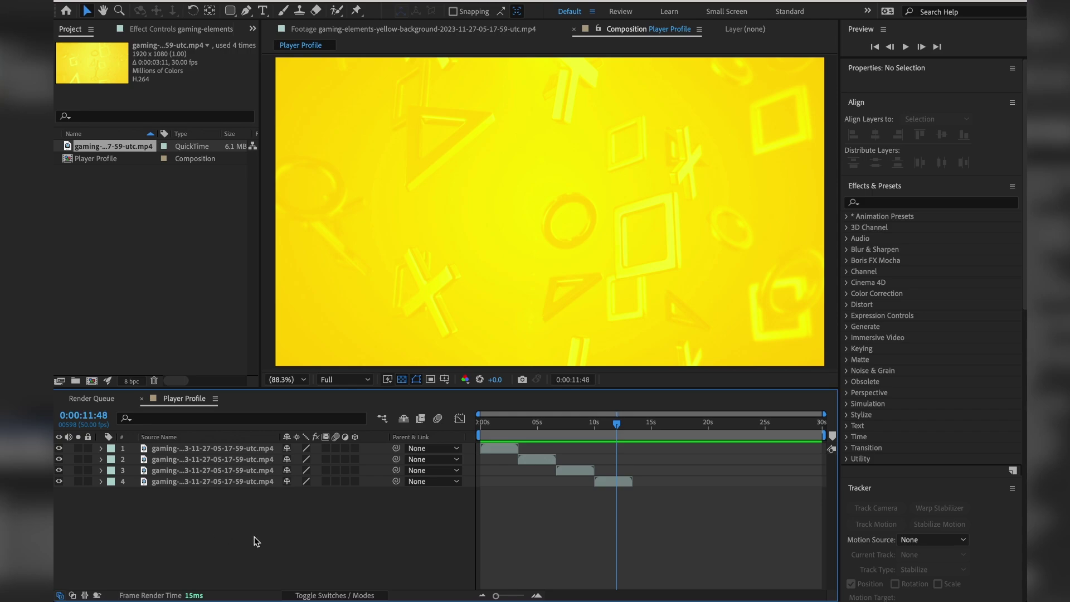
{"action": "left_click_drag", "start_coordinate": [248, 536], "coordinate": [232, 440]}
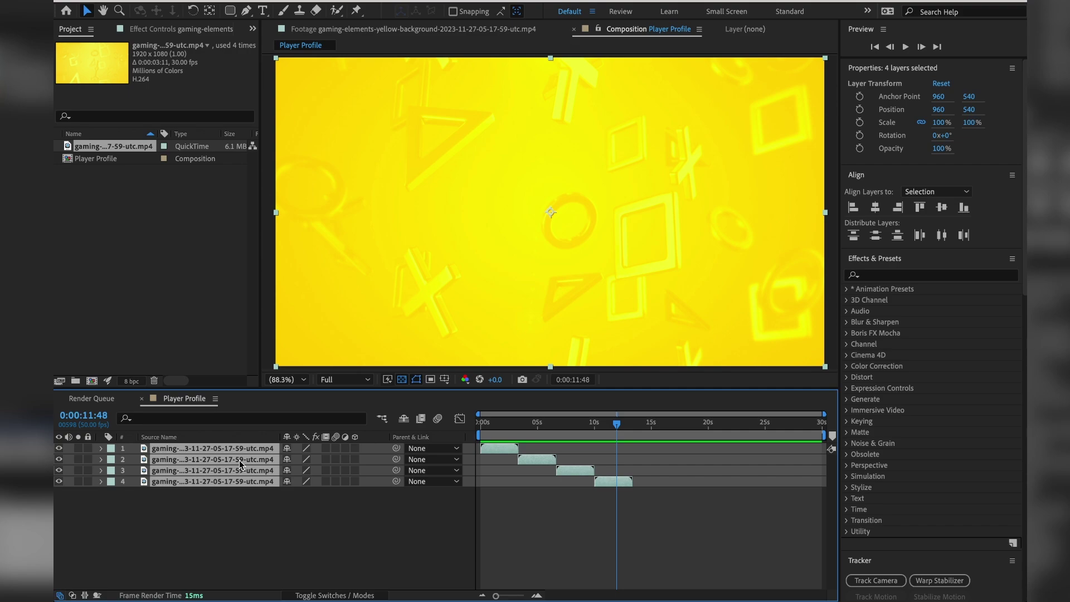
{"action": "right_click", "coordinate": [176, 482]}
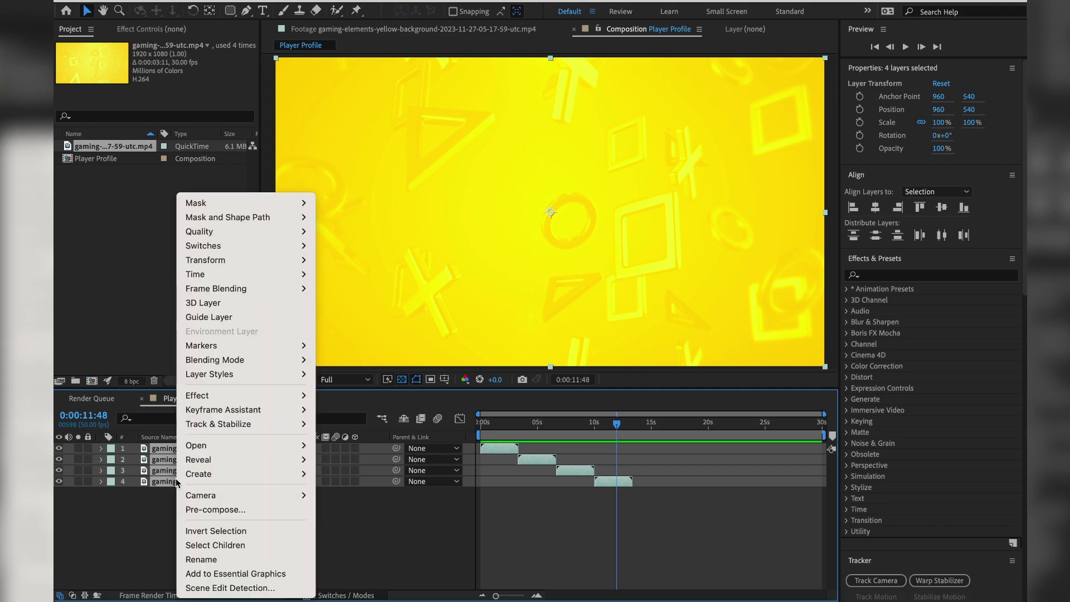
{"action": "left_click", "coordinate": [205, 508]}
{"action": "type", "text": "Pla"}
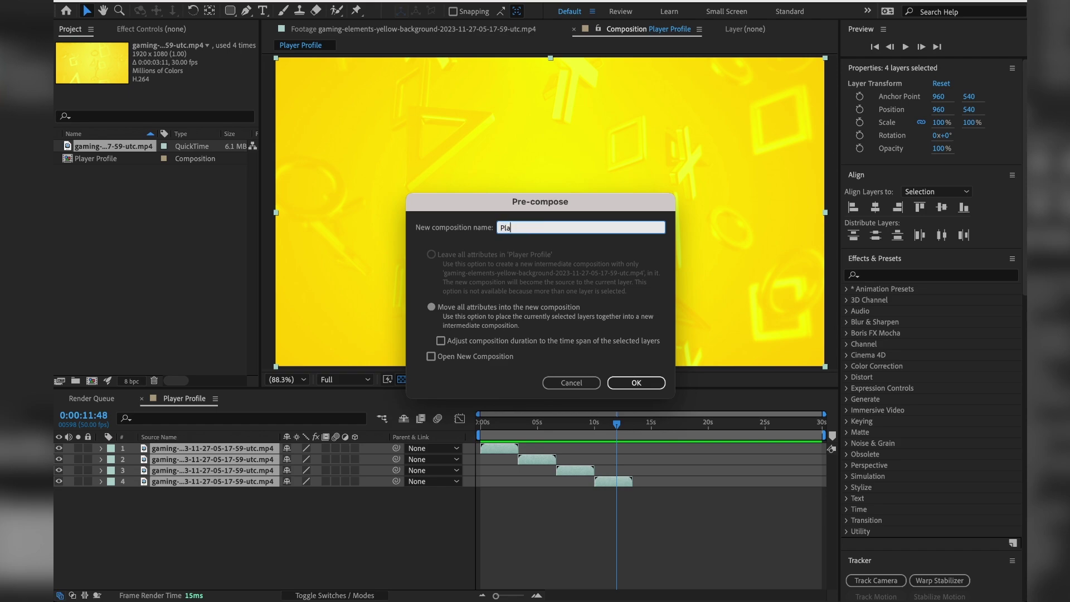
{"action": "type", "text": "yer Background"}
{"action": "key", "text": "Return"}
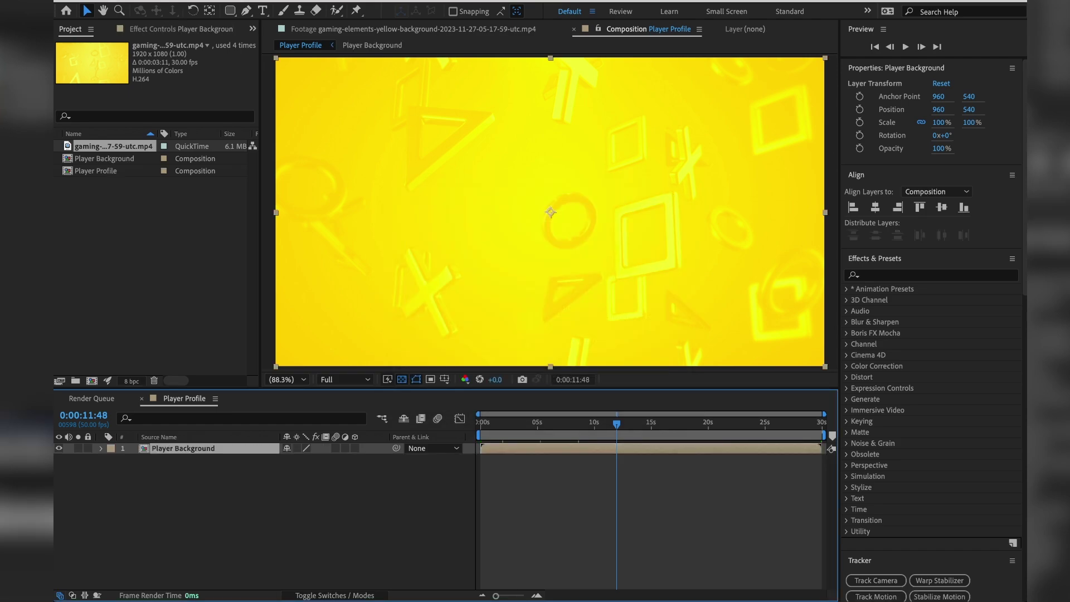
{"action": "left_click", "coordinate": [478, 426]}
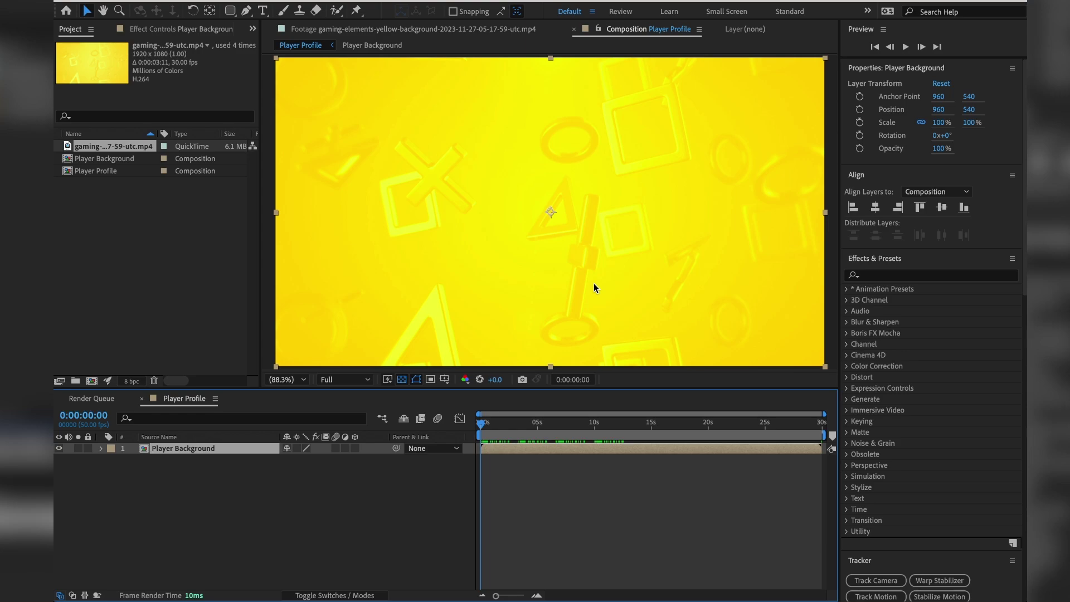
Draw a rounded rectangle of about 1507 x 828 px with safe guides shown, and centre it in frame.
{"action": "left_click", "coordinate": [313, 524]}
{"action": "key", "text": "'"}
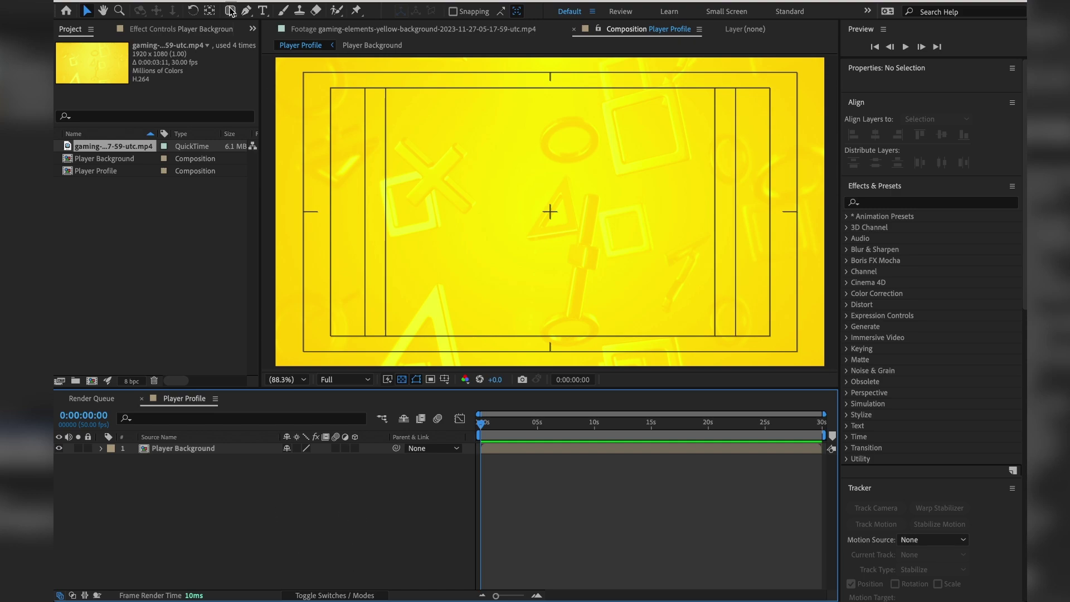
{"action": "left_click_drag", "start_coordinate": [230, 11], "coordinate": [301, 26]}
{"action": "left_click_drag", "start_coordinate": [346, 99], "coordinate": [777, 335]}
{"action": "key", "text": "v"}
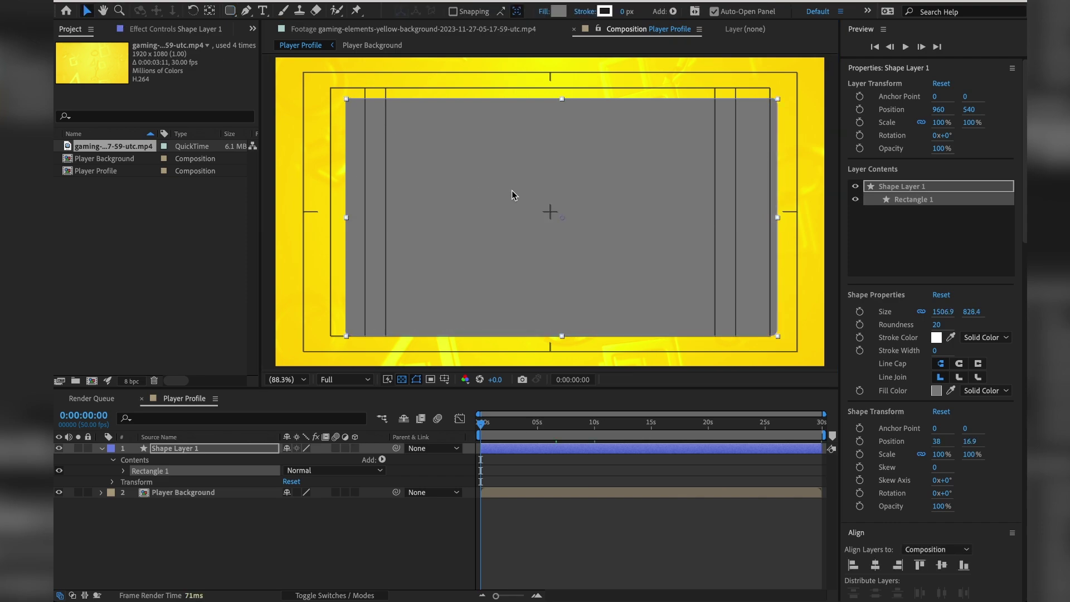
{"action": "left_click_drag", "start_coordinate": [511, 189], "coordinate": [499, 184]}
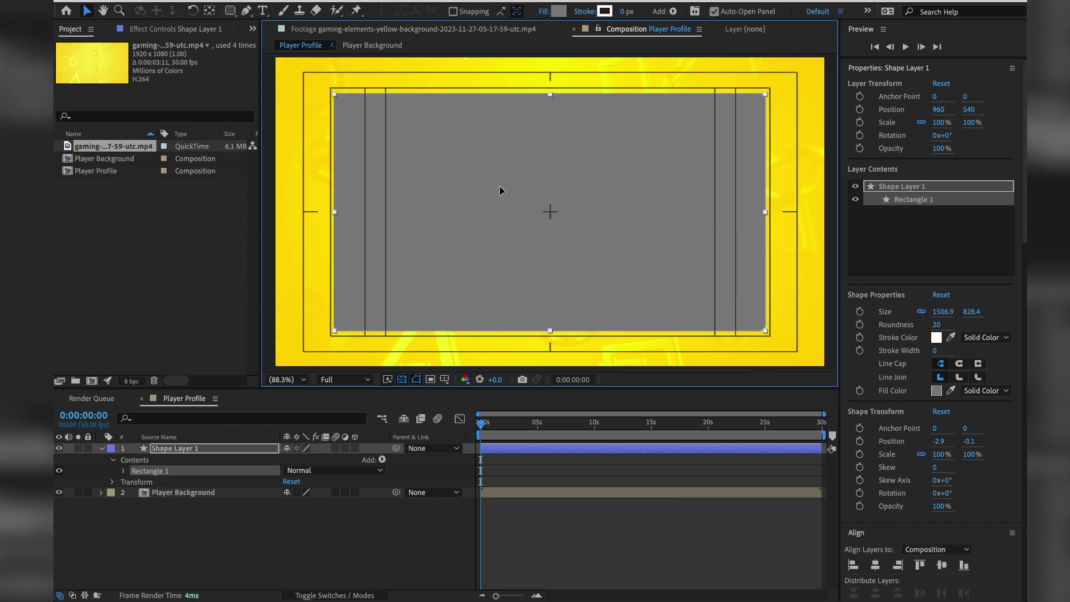
Hide the title/action safe guides and move the current time to about 1.5 seconds.
{"action": "left_click", "coordinate": [445, 380]}
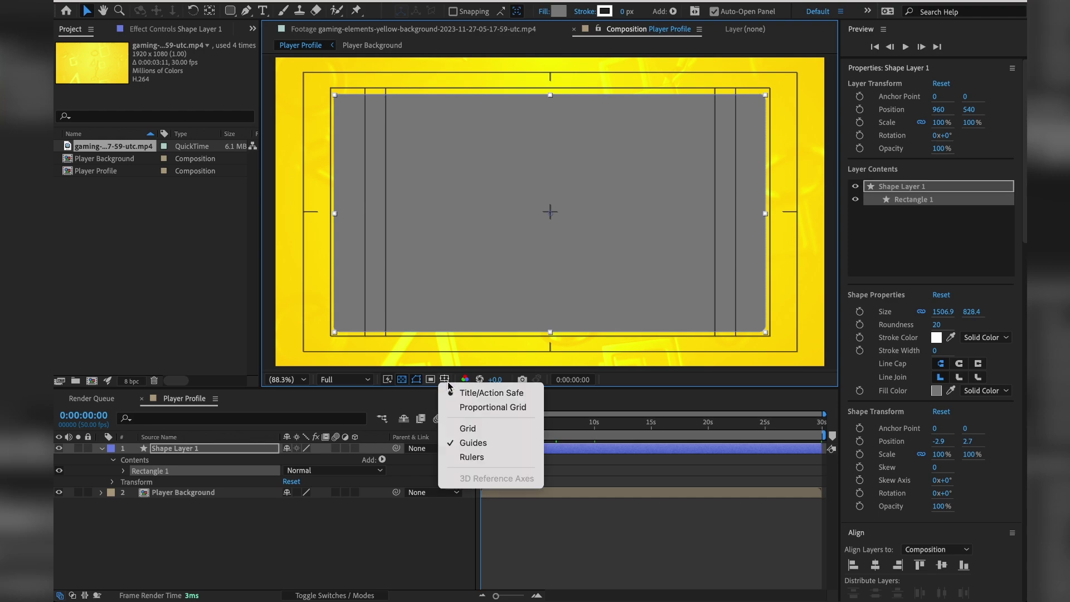
{"action": "left_click", "coordinate": [458, 399]}
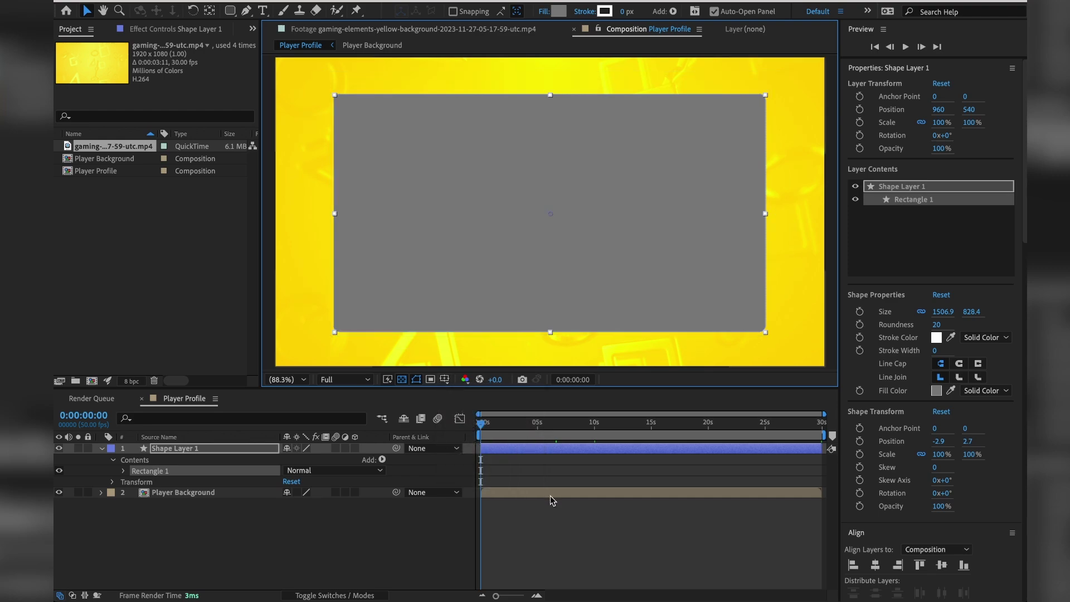
{"action": "left_click", "coordinate": [545, 521]}
{"action": "left_click_drag", "start_coordinate": [483, 428], "coordinate": [499, 428]}
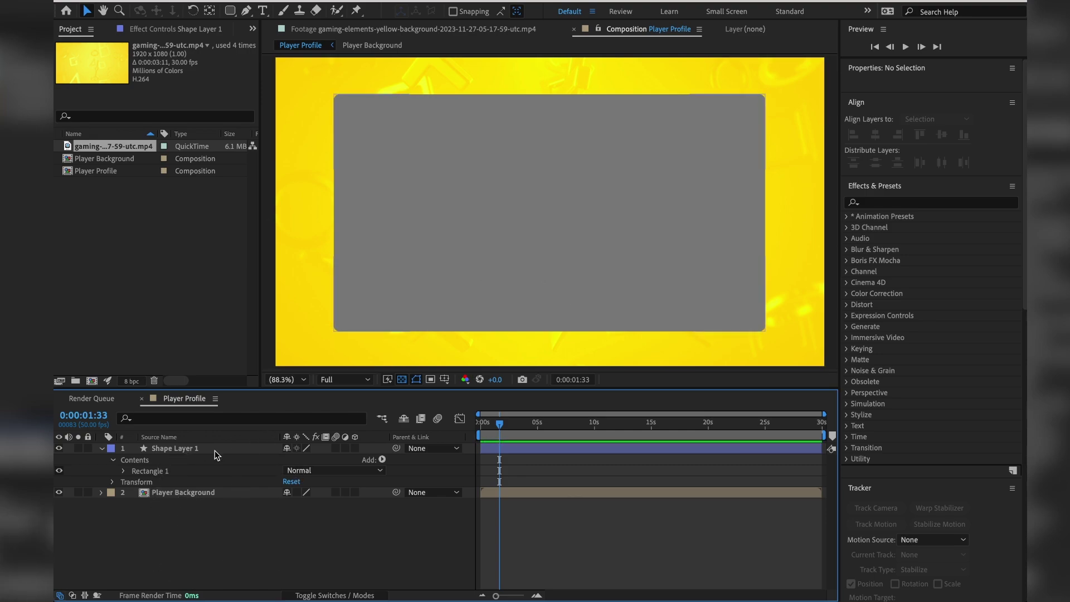
Set Player Background's track matte to Shape Layer 1.
{"action": "left_click", "coordinate": [335, 595]}
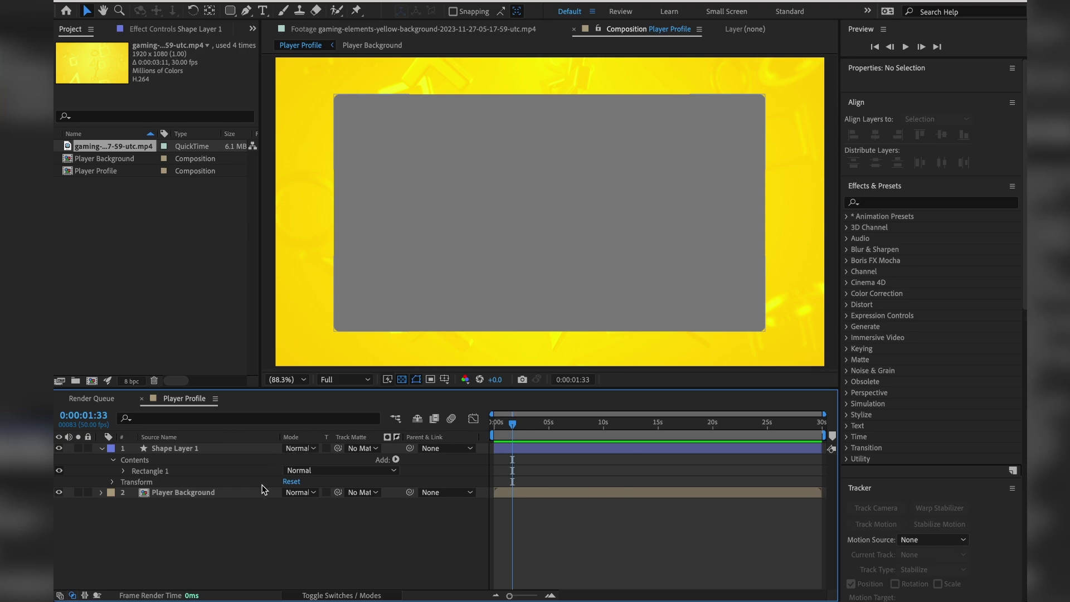
{"action": "left_click", "coordinate": [206, 493]}
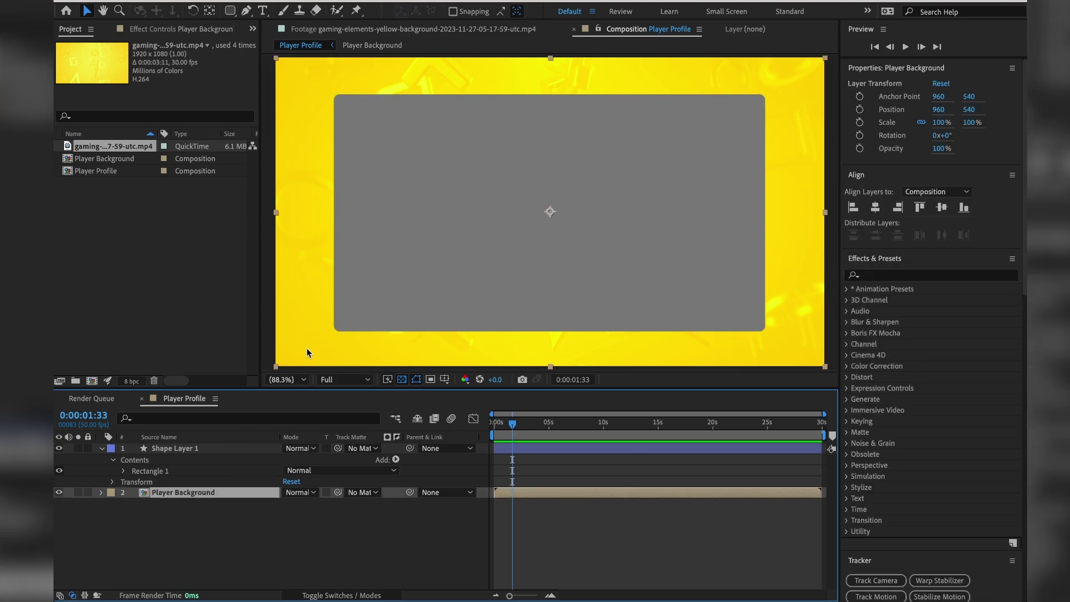
{"action": "left_click", "coordinate": [363, 493]}
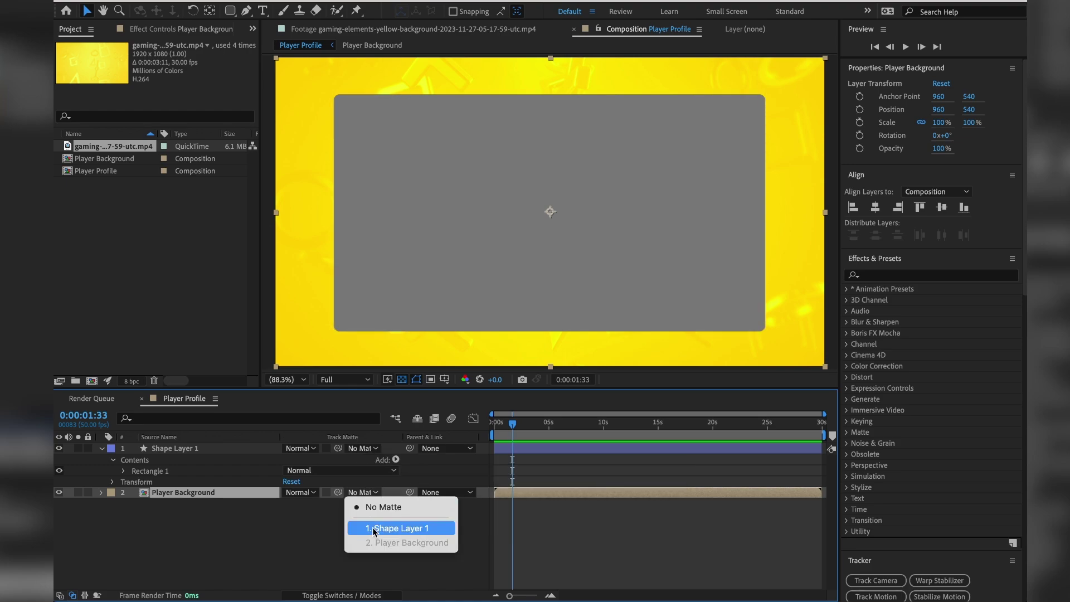
{"action": "left_click", "coordinate": [426, 529]}
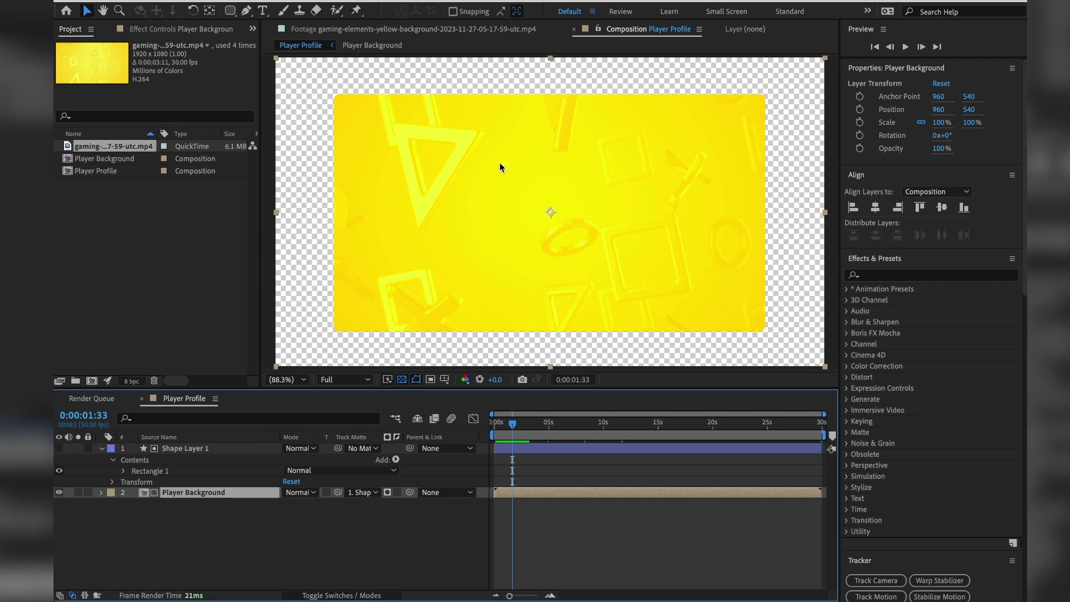
Leave the matte non-inverted so yellow fills only the rectangle, and preview the result.
{"action": "left_click", "coordinate": [396, 493]}
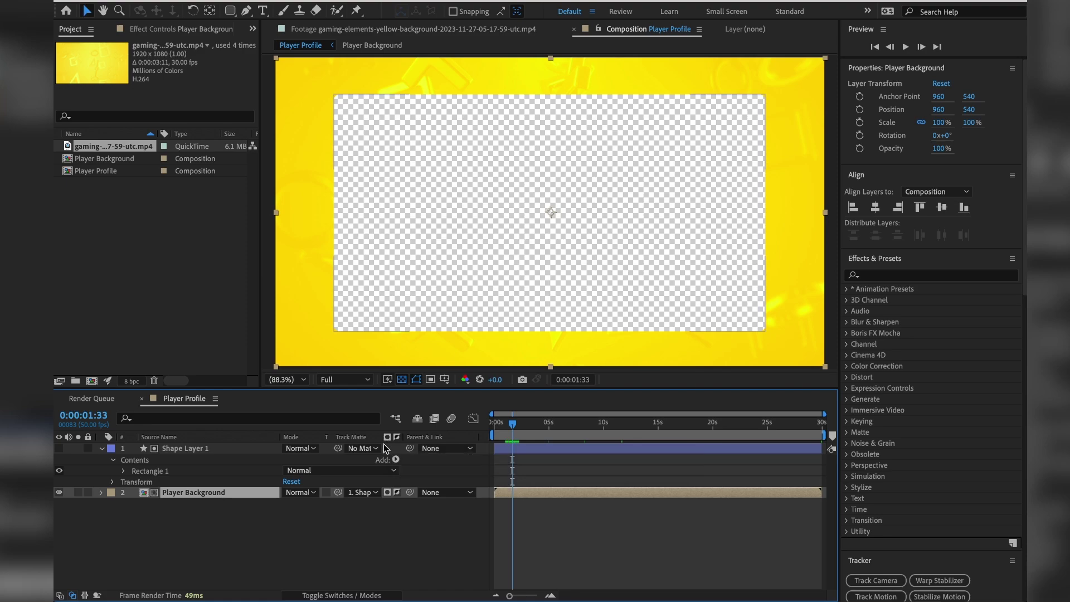
{"action": "left_click", "coordinate": [397, 492]}
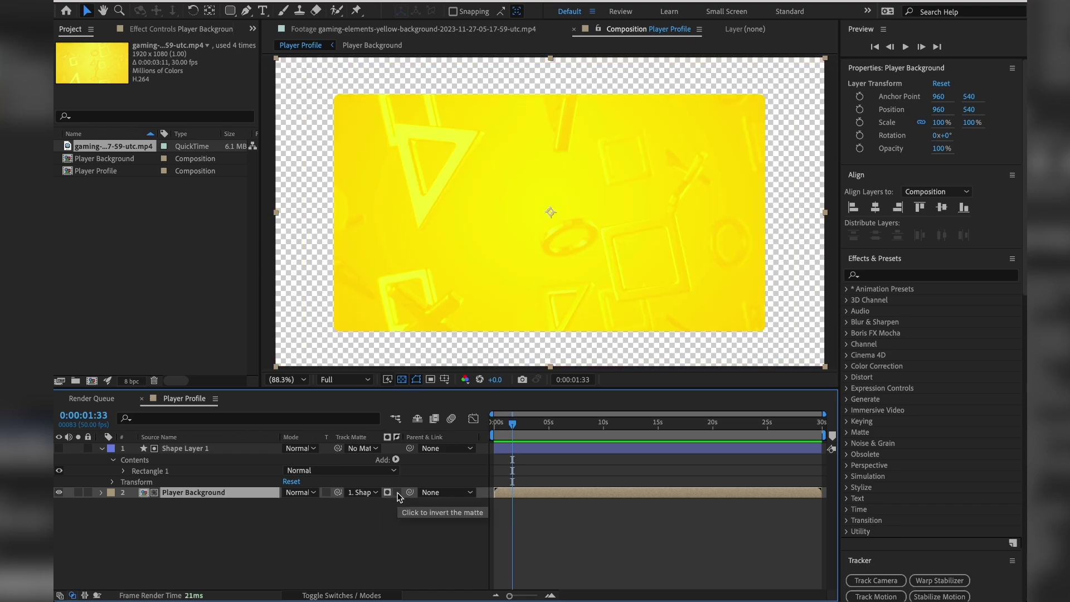
{"action": "left_click", "coordinate": [397, 492]}
{"action": "left_click", "coordinate": [397, 493]}
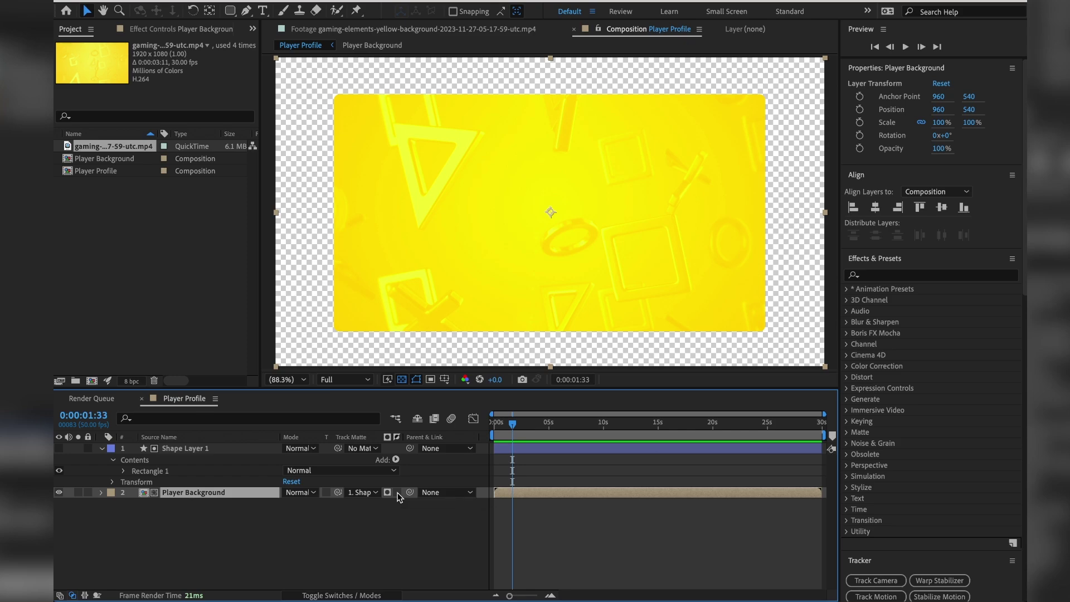
{"action": "key", "text": "space"}
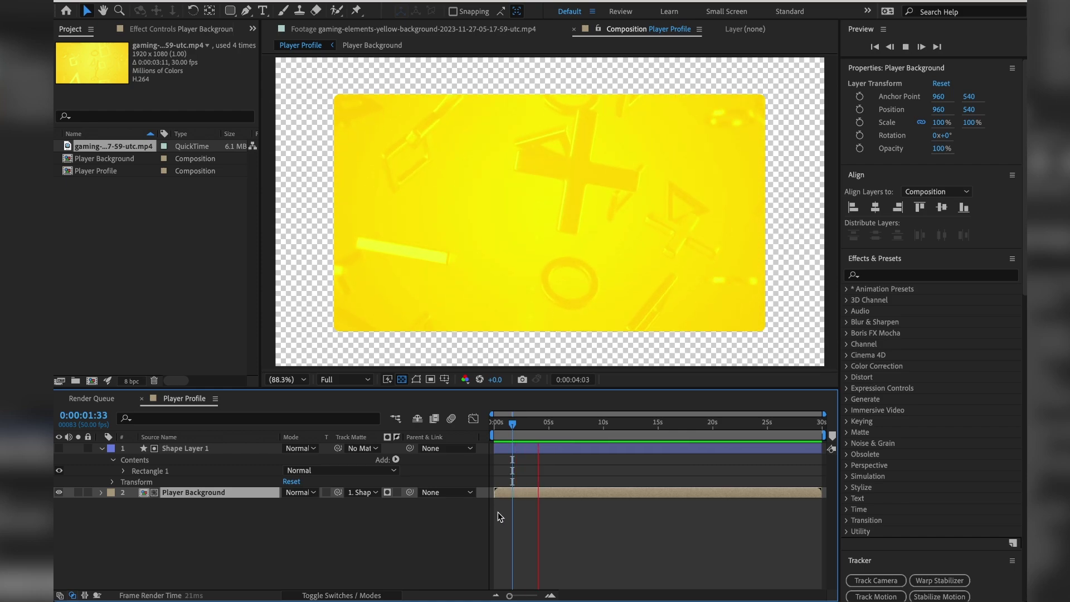
Import Smoke Overlay.mov (10 s, 30 fps) and play it in its footage viewer.
{"action": "key", "text": "space"}
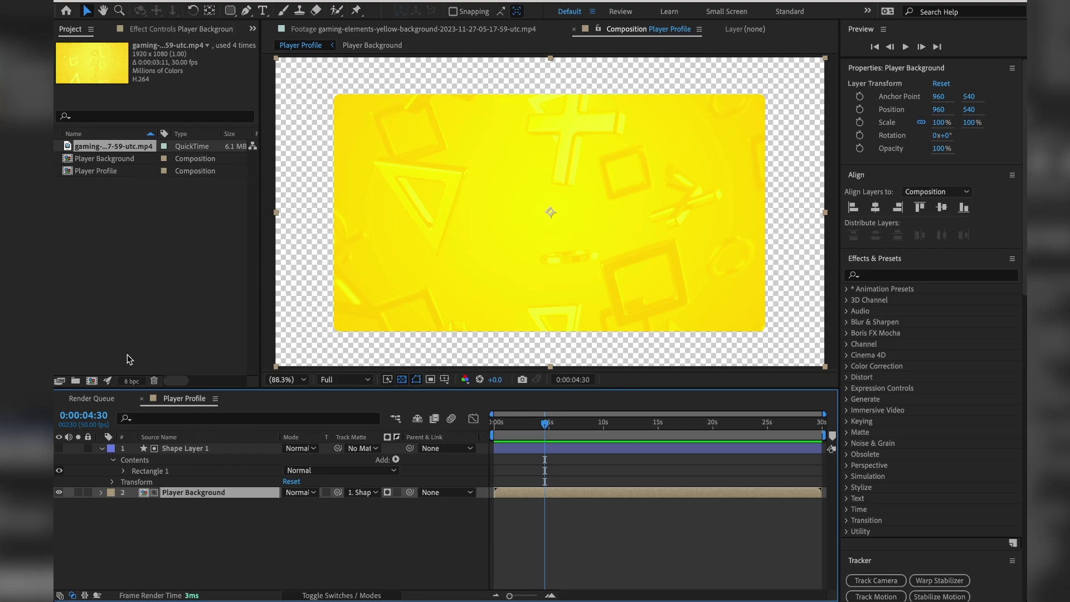
{"action": "double_click", "coordinate": [136, 248]}
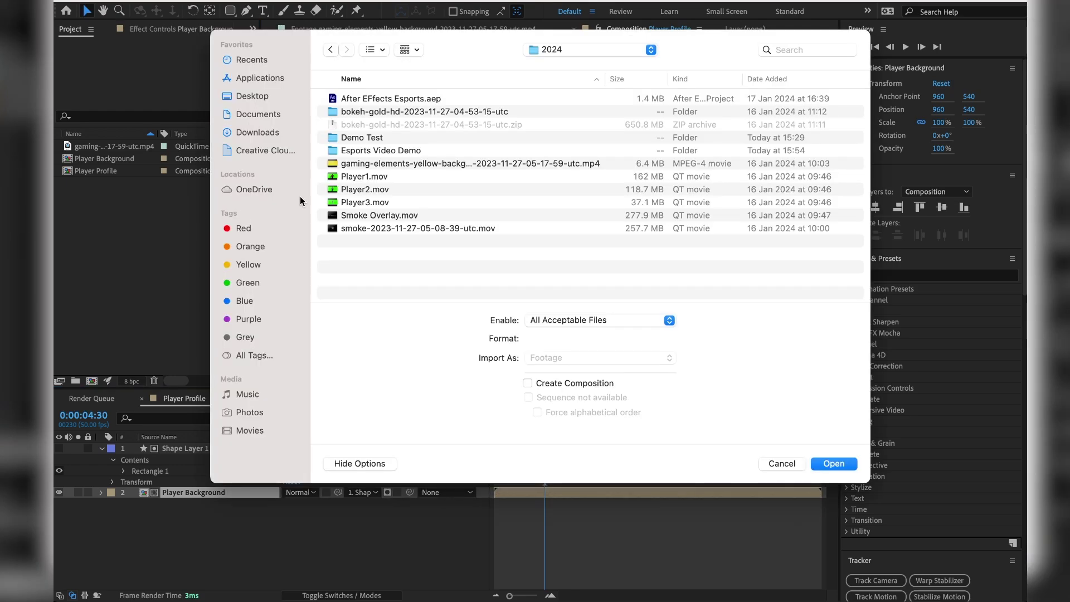
{"action": "double_click", "coordinate": [361, 215]}
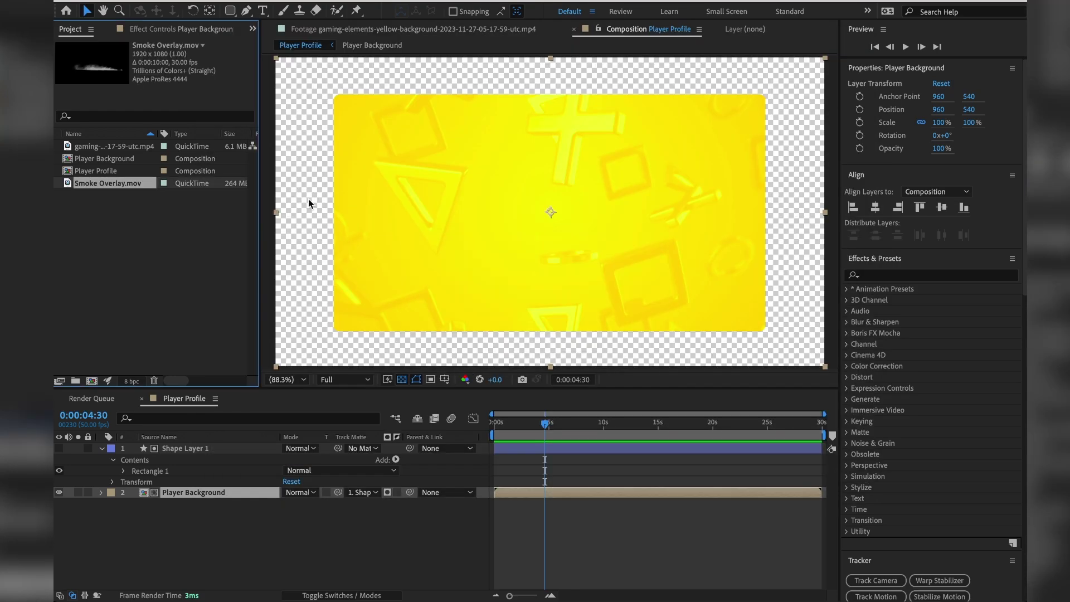
{"action": "double_click", "coordinate": [67, 184]}
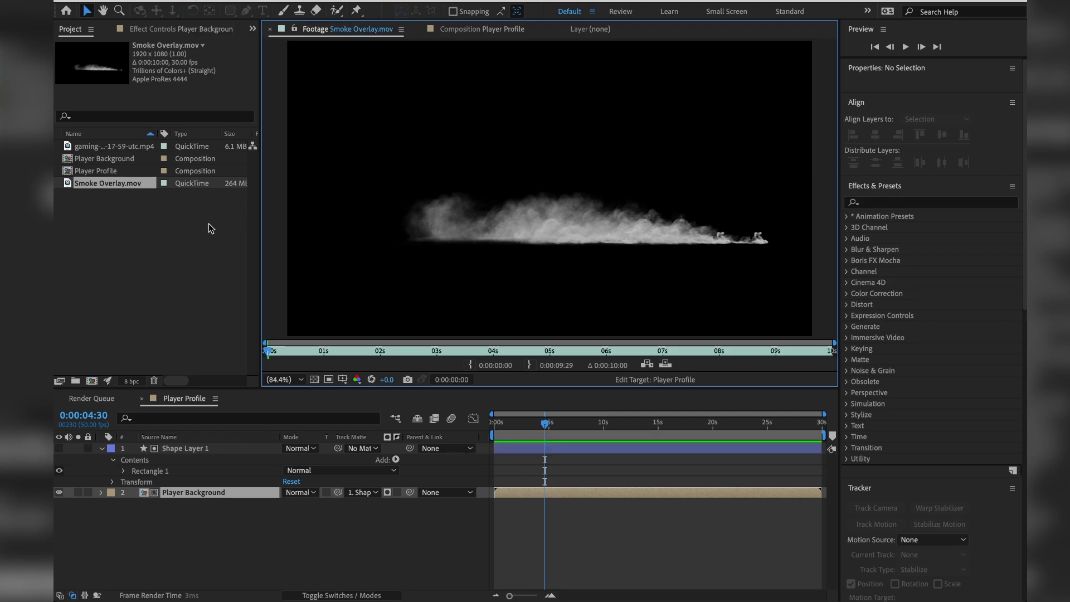
{"action": "key", "text": "space"}
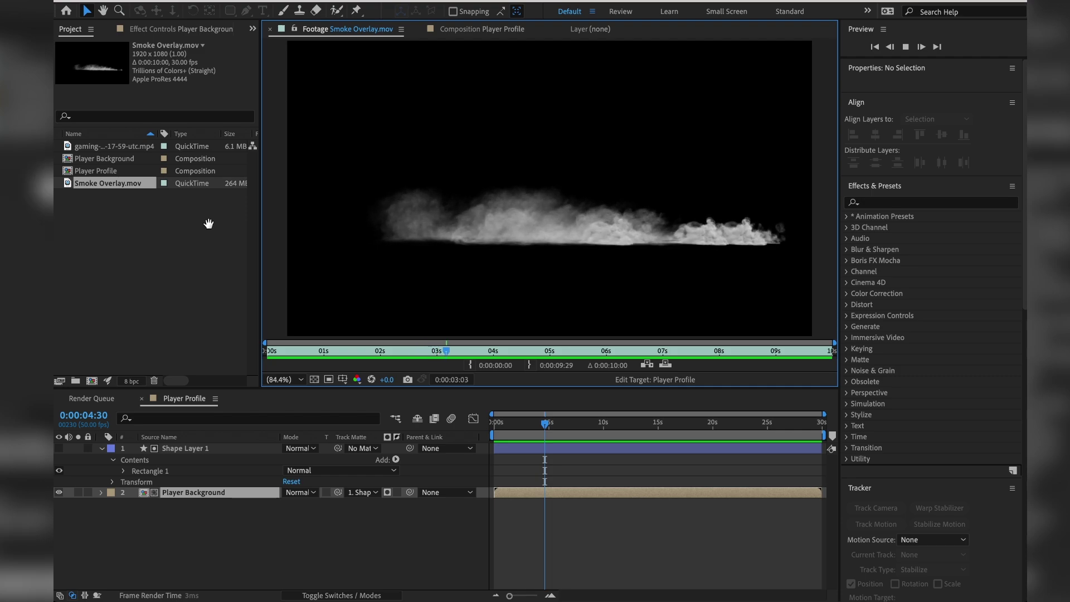
{"action": "key", "text": "space"}
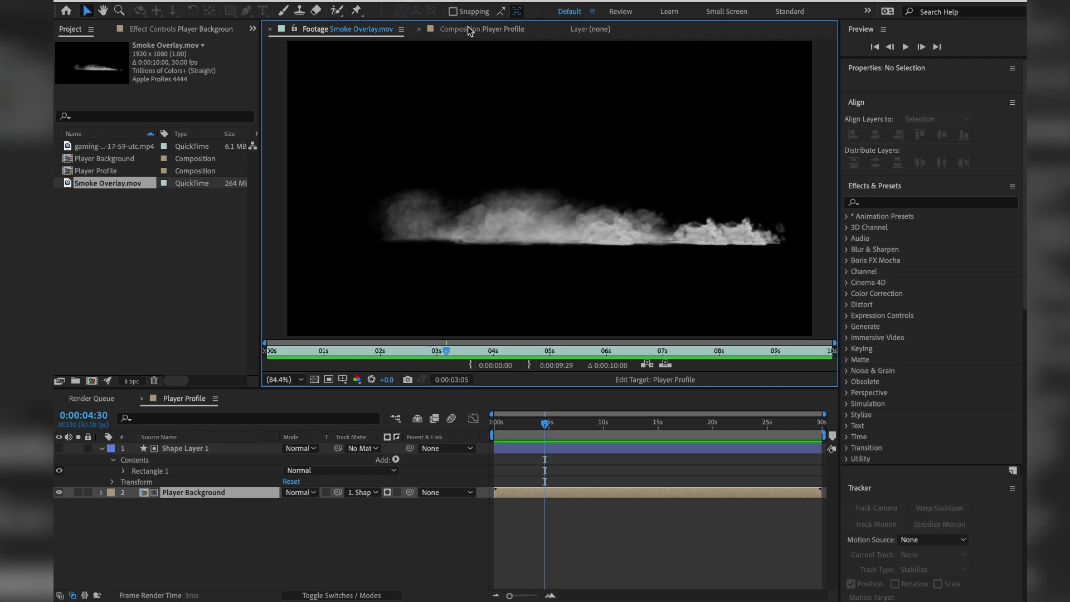
Place Smoke Overlay.mov in Player Profile, turn off the transparency grid, and move it to 876.2, -57.7.
{"action": "left_click", "coordinate": [479, 32]}
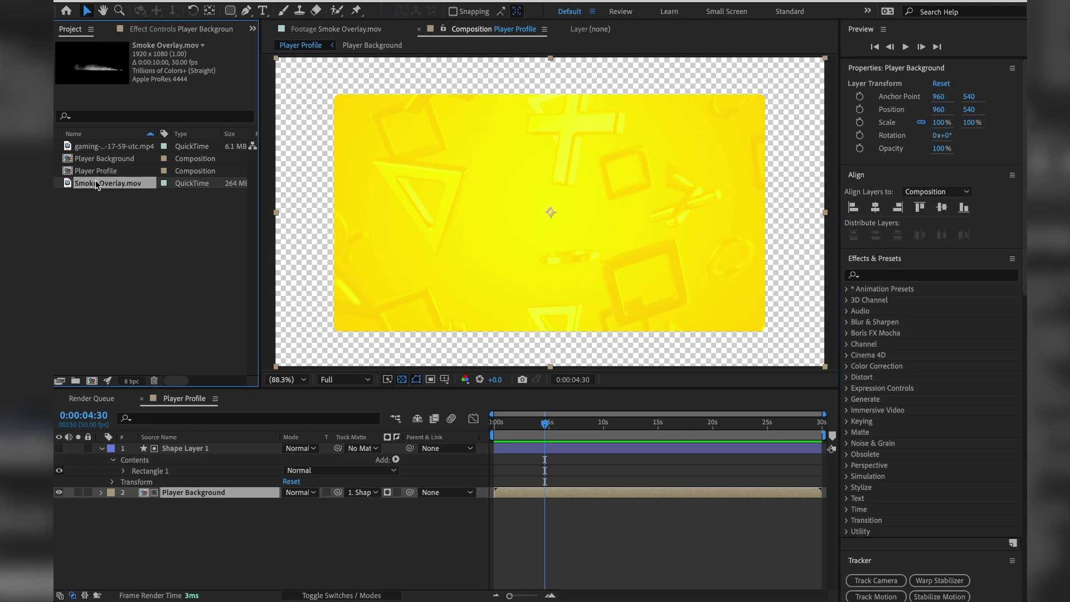
{"action": "left_click_drag", "start_coordinate": [95, 180], "coordinate": [245, 445]}
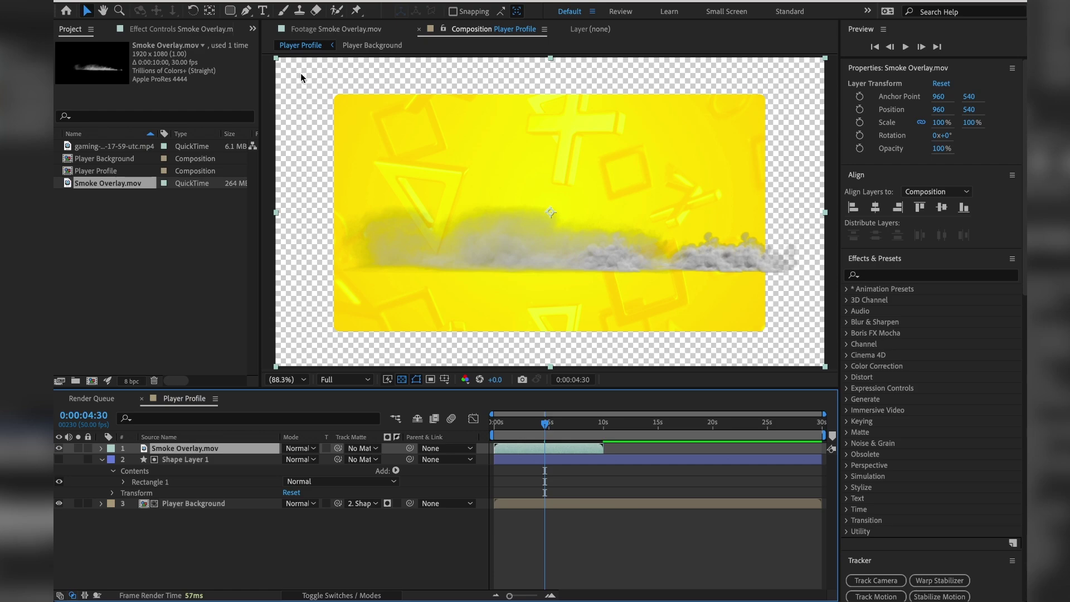
{"action": "left_click", "coordinate": [401, 379]}
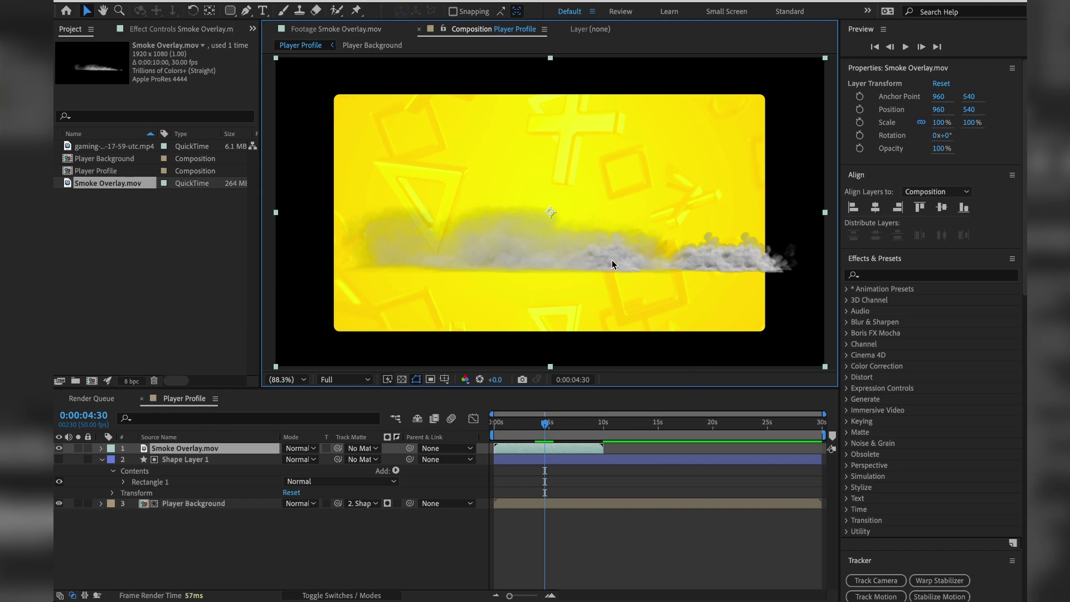
{"action": "left_click_drag", "start_coordinate": [611, 260], "coordinate": [587, 88]}
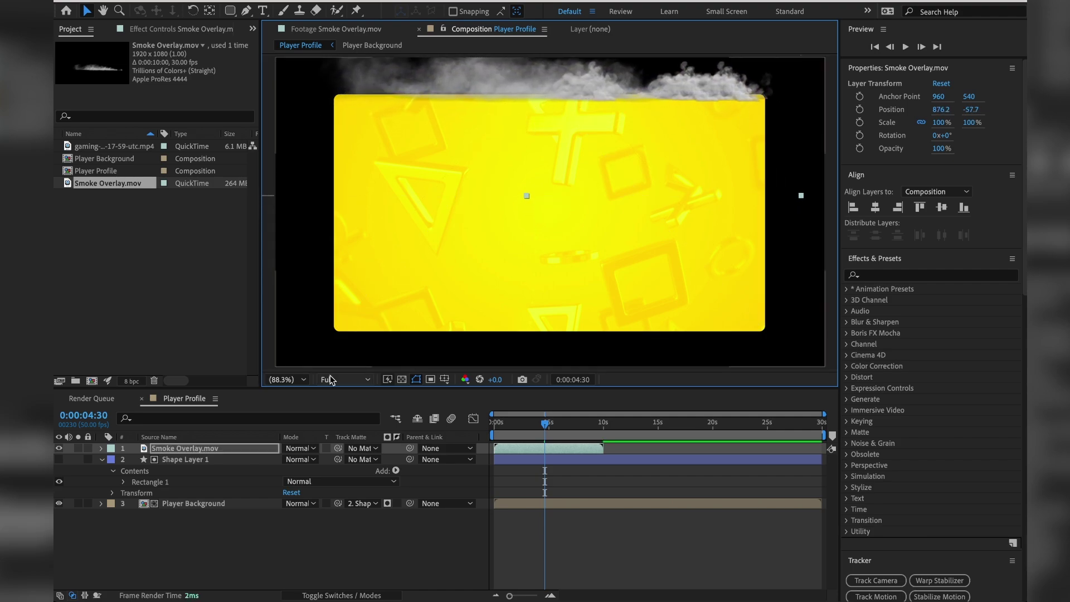
Duplicate the smoke layer and drag the copy down into the yellow panel.
{"action": "left_click", "coordinate": [203, 451]}
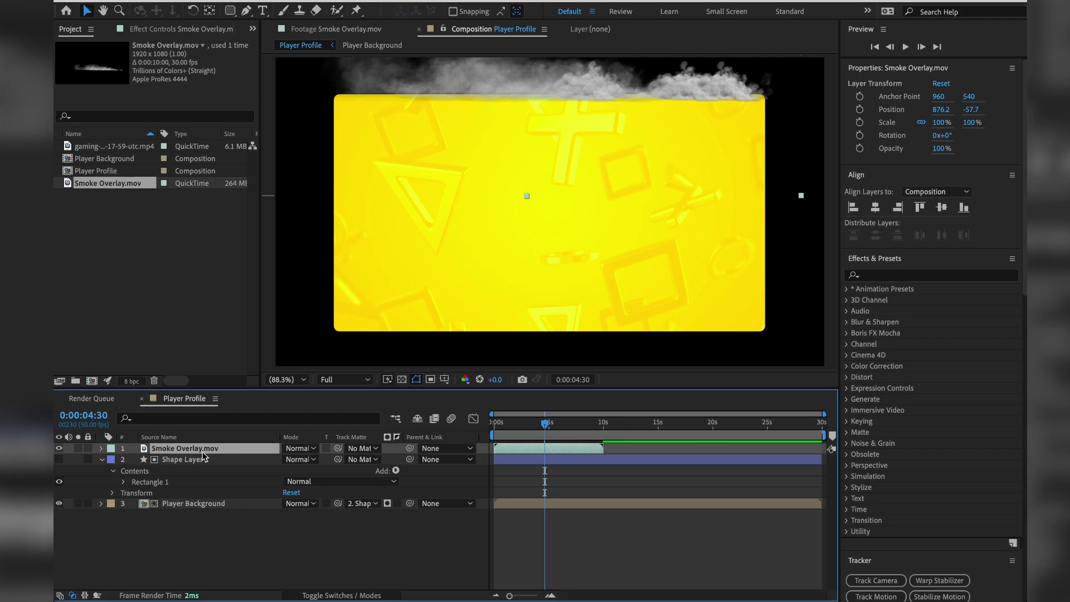
{"action": "key", "text": "ctrl+d"}
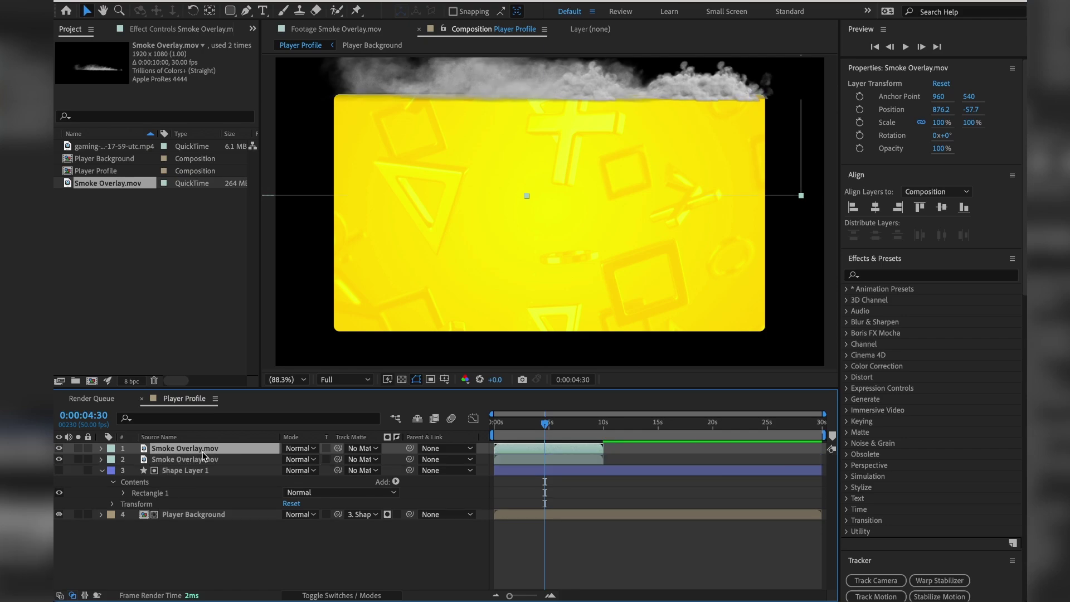
{"action": "left_click_drag", "start_coordinate": [529, 86], "coordinate": [538, 287]}
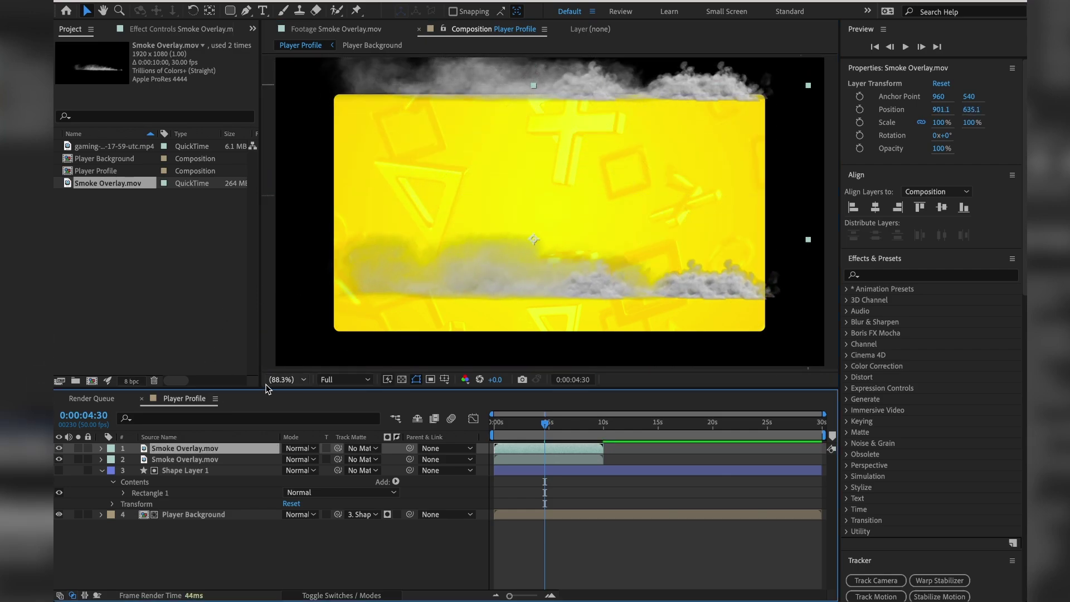
Rotate the duplicate smoke 180° and position it at 1046, 1130.9 along the bottom edge.
{"action": "key", "text": "r"}
{"action": "left_click_drag", "start_coordinate": [295, 459], "coordinate": [395, 446]}
{"action": "left_click", "coordinate": [310, 459]}
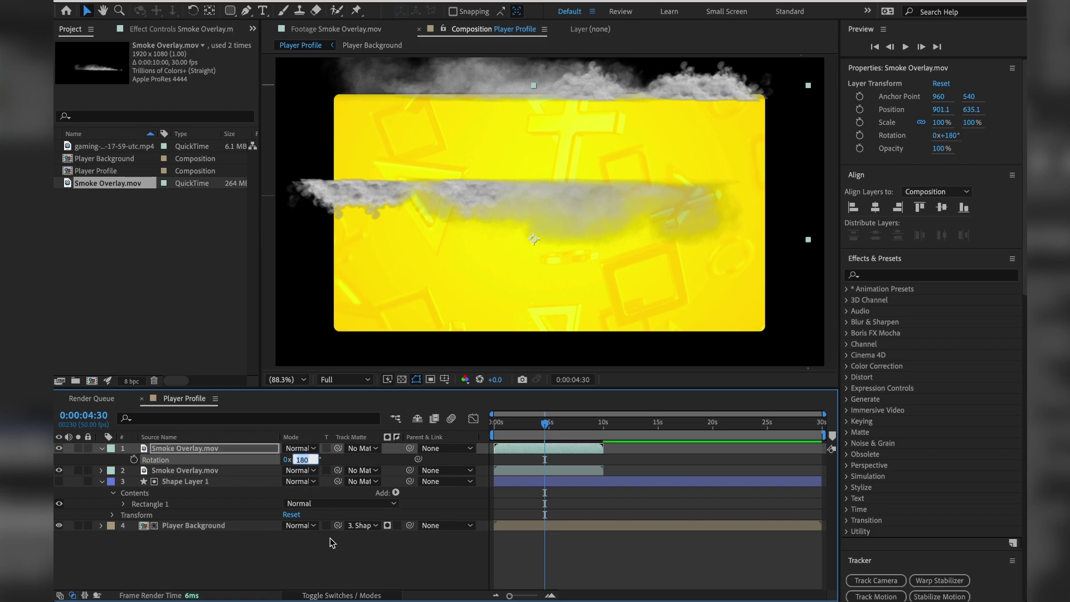
{"action": "type", "text": "180"}
{"action": "key", "text": "Return"}
{"action": "left_click_drag", "start_coordinate": [500, 199], "coordinate": [543, 337]}
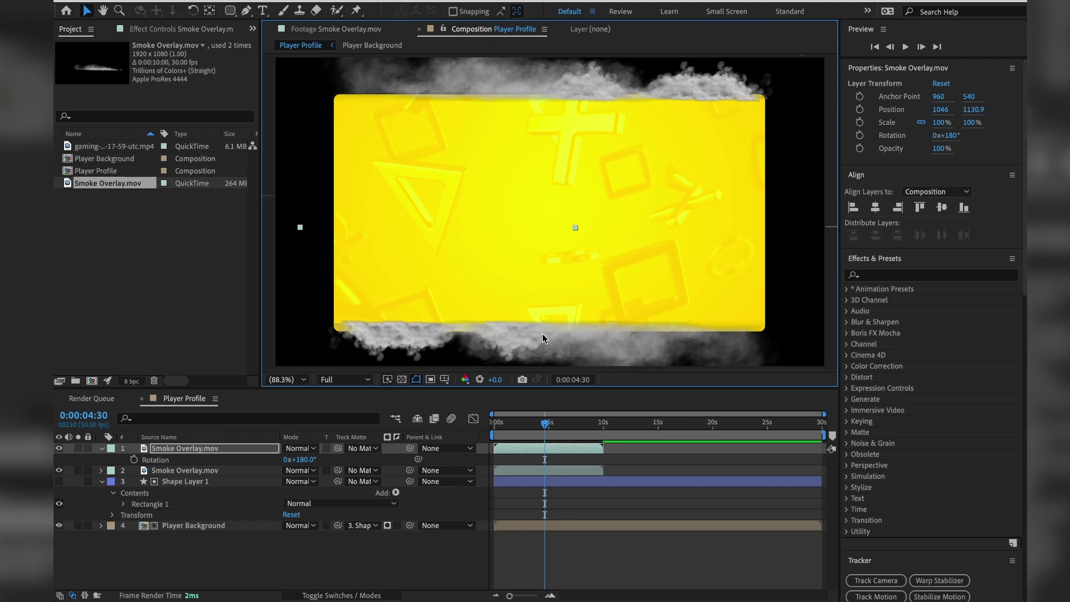
{"action": "left_click", "coordinate": [201, 469], "text": "shift"}
Pre-compose both Smoke Overlay.mov layers into a new comp named 'Smoke Overlay'.
{"action": "right_click", "coordinate": [199, 470]}
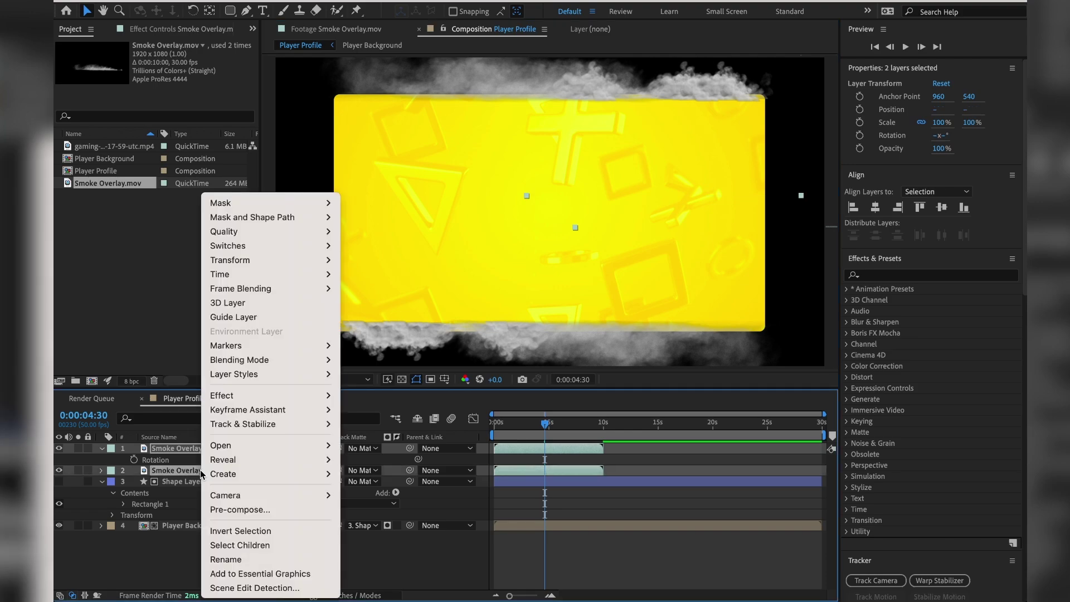
{"action": "left_click", "coordinate": [235, 510]}
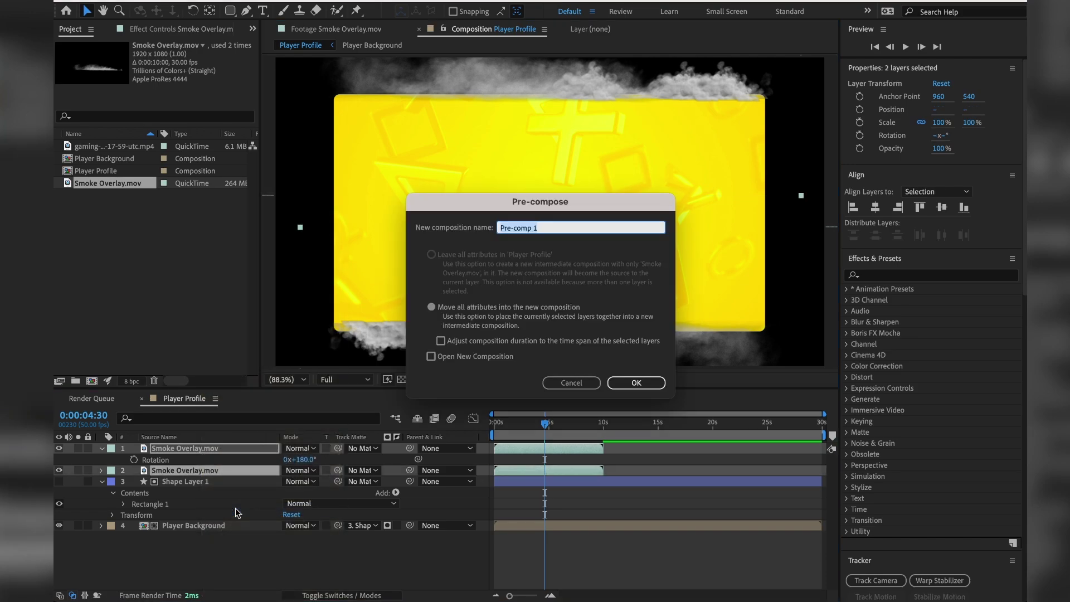
{"action": "type", "text": "Smoke Overlay"}
{"action": "key", "text": "Return"}
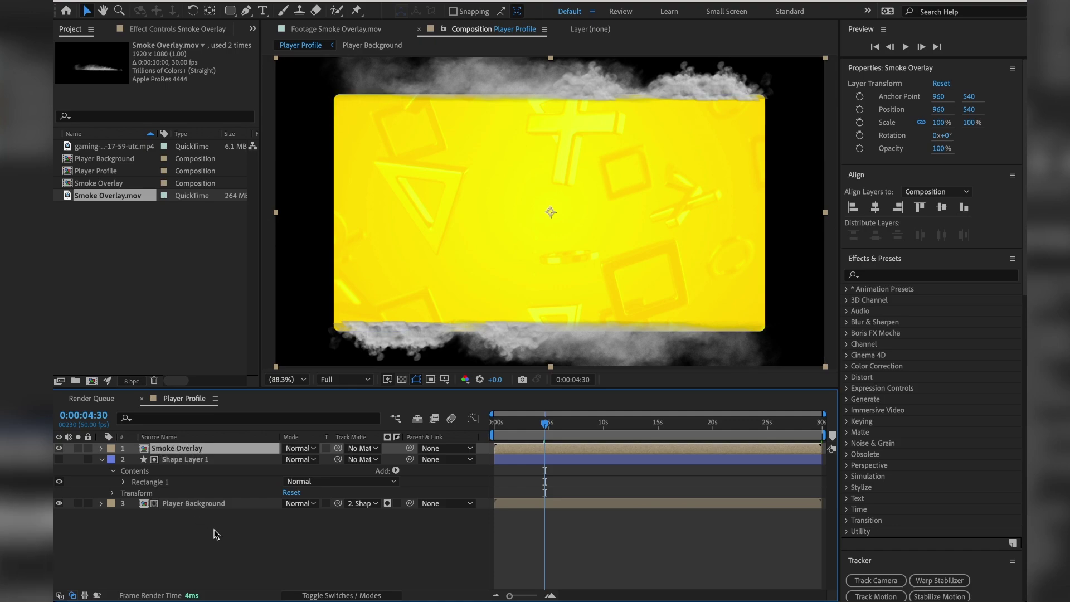
Create an 'Assets' project folder, move Smoke Overlay.mov into it, and save the project.
{"action": "left_click", "coordinate": [157, 317]}
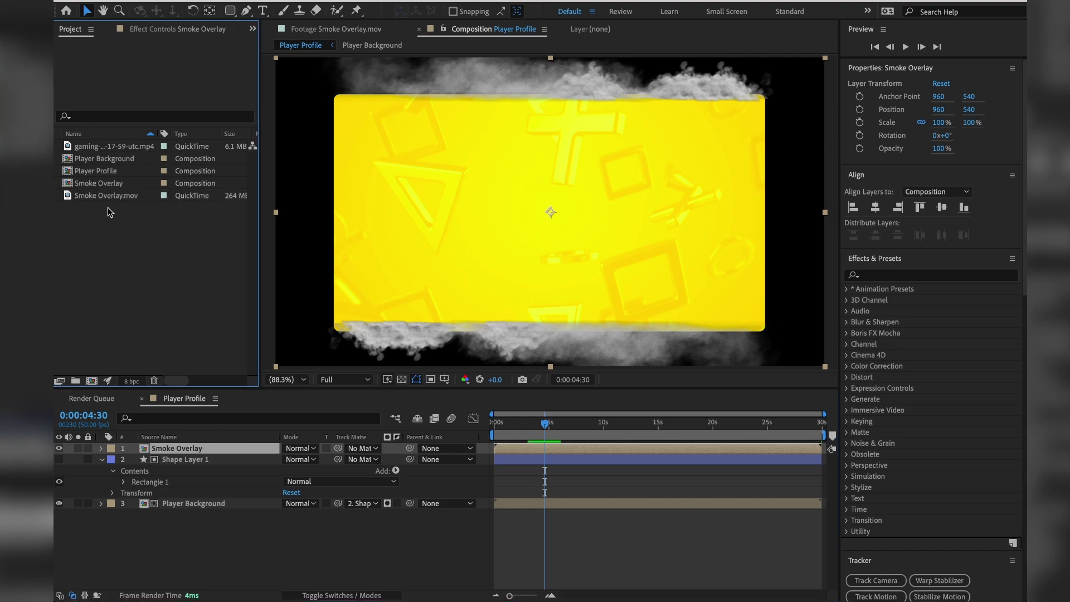
{"action": "right_click", "coordinate": [147, 239]}
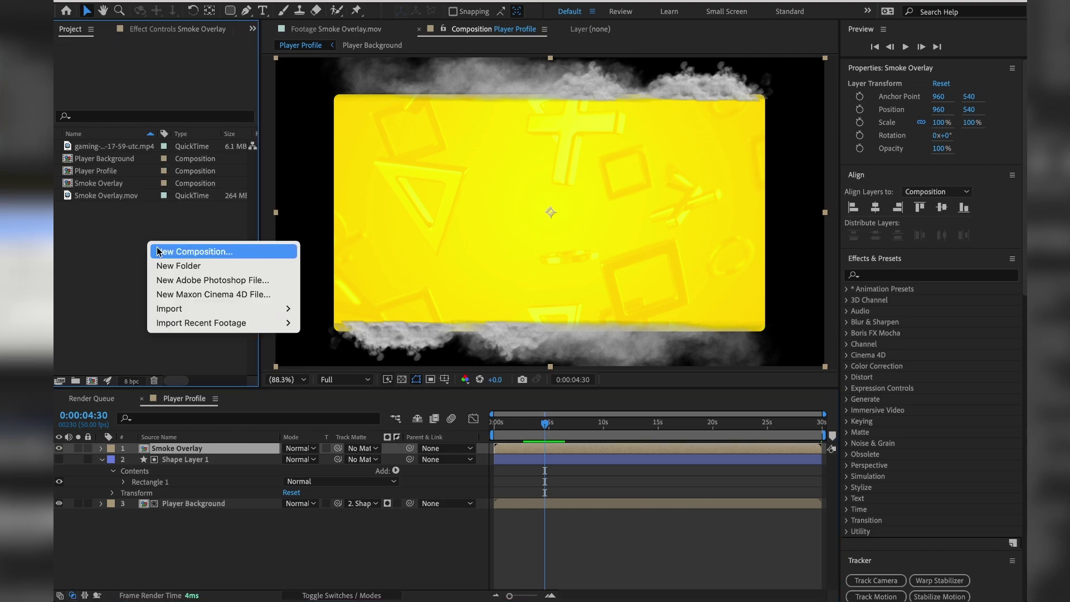
{"action": "left_click", "coordinate": [161, 267]}
{"action": "type", "text": "Assets"}
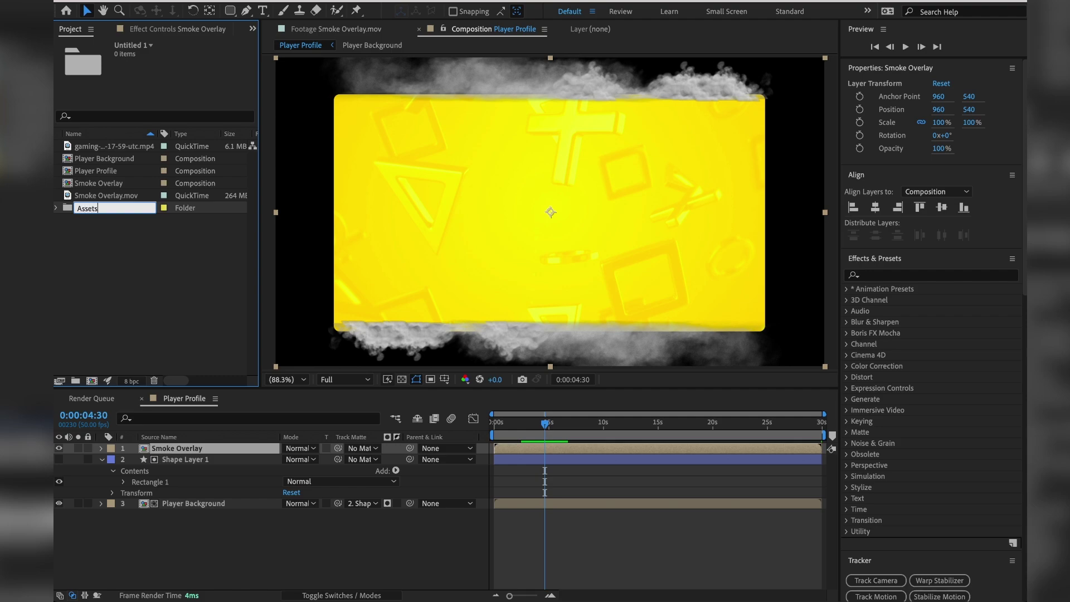
{"action": "key", "text": "Return"}
{"action": "left_click_drag", "start_coordinate": [108, 207], "coordinate": [88, 150]}
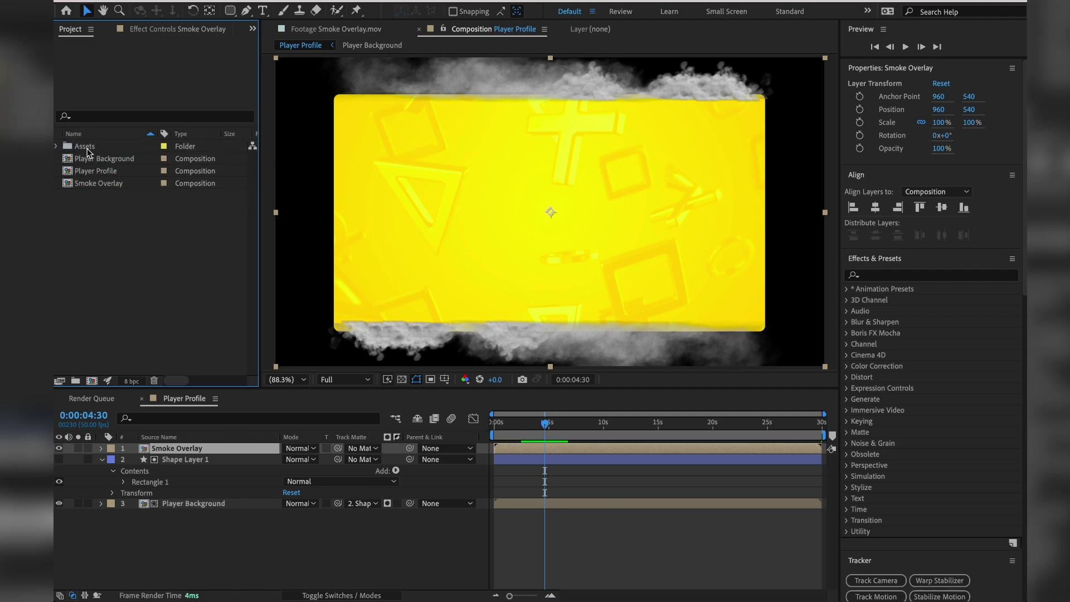
{"action": "left_click", "coordinate": [85, 147]}
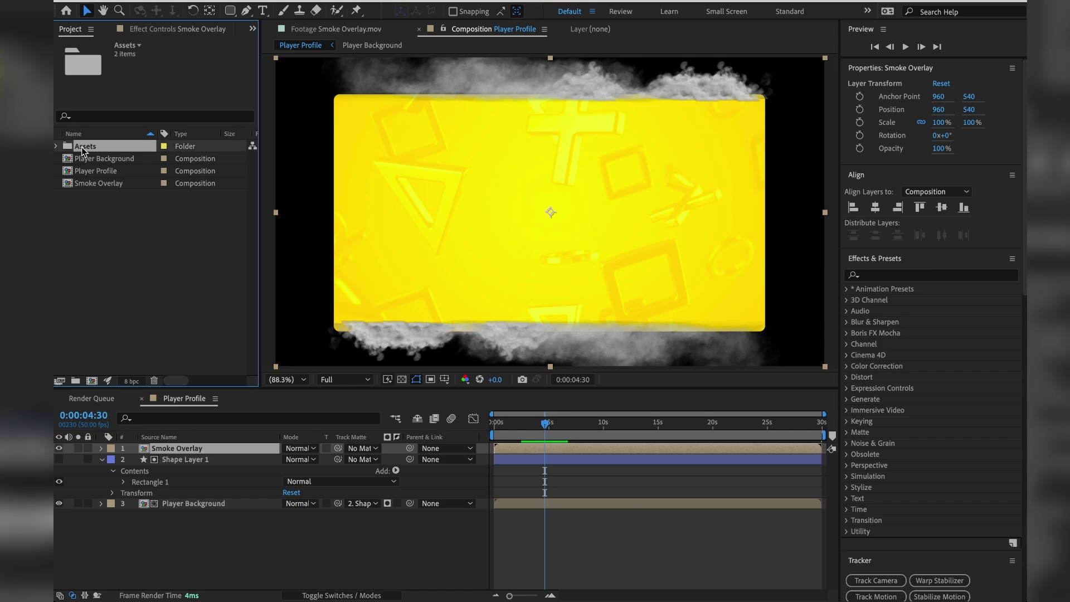
{"action": "left_click", "coordinate": [75, 196]}
{"action": "key", "text": "ctrl+s"}
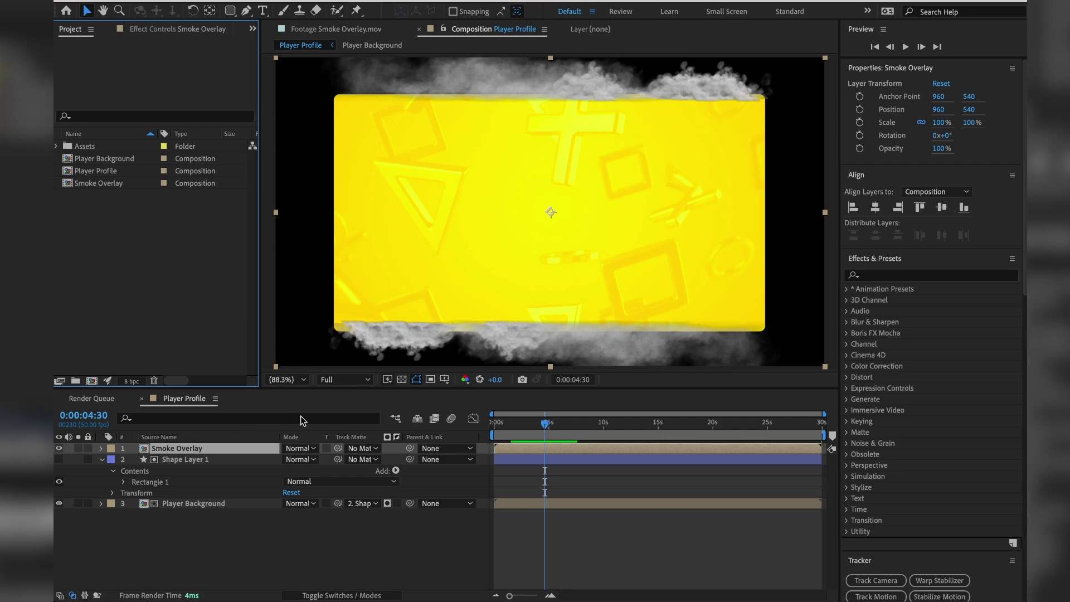
Put Smoke Overlay beneath Player Background, then preview the animation from the start.
{"action": "left_click_drag", "start_coordinate": [199, 448], "coordinate": [213, 521]}
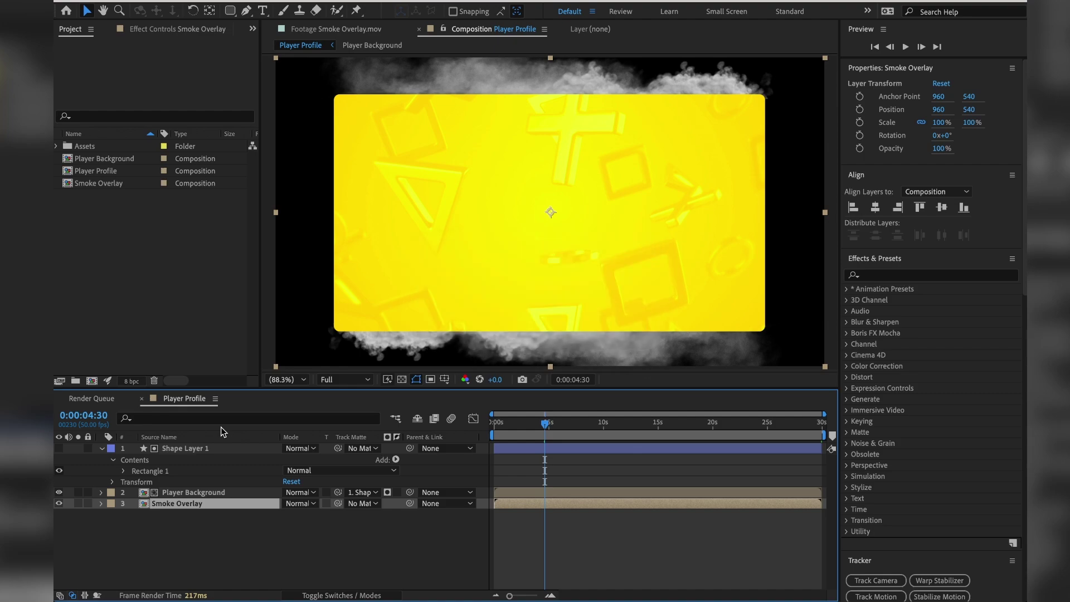
{"action": "key", "text": "Home"}
{"action": "key", "text": "space"}
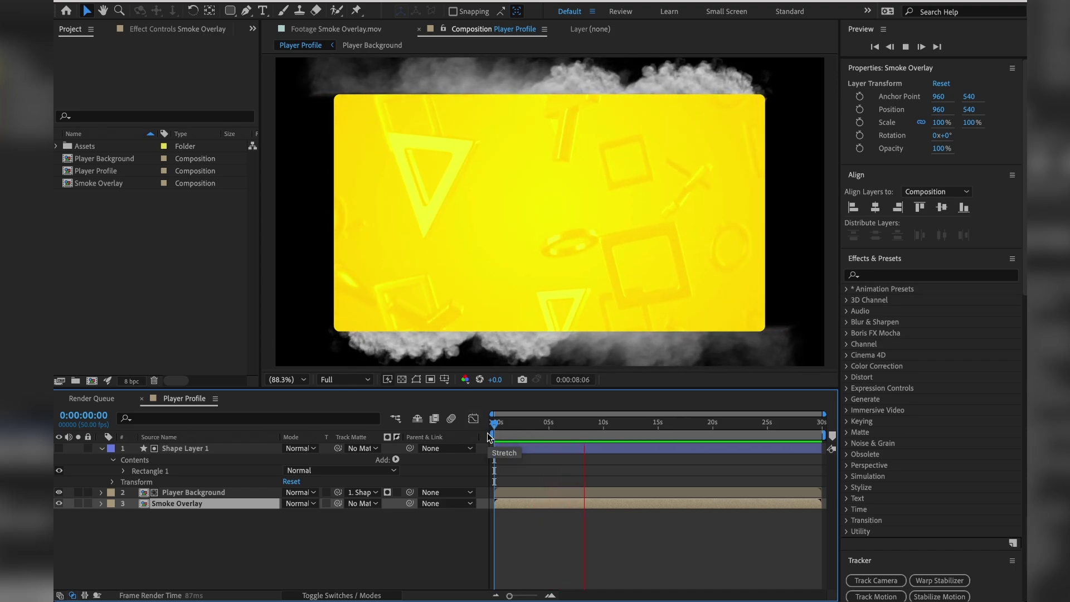
{"action": "key", "text": "space"}
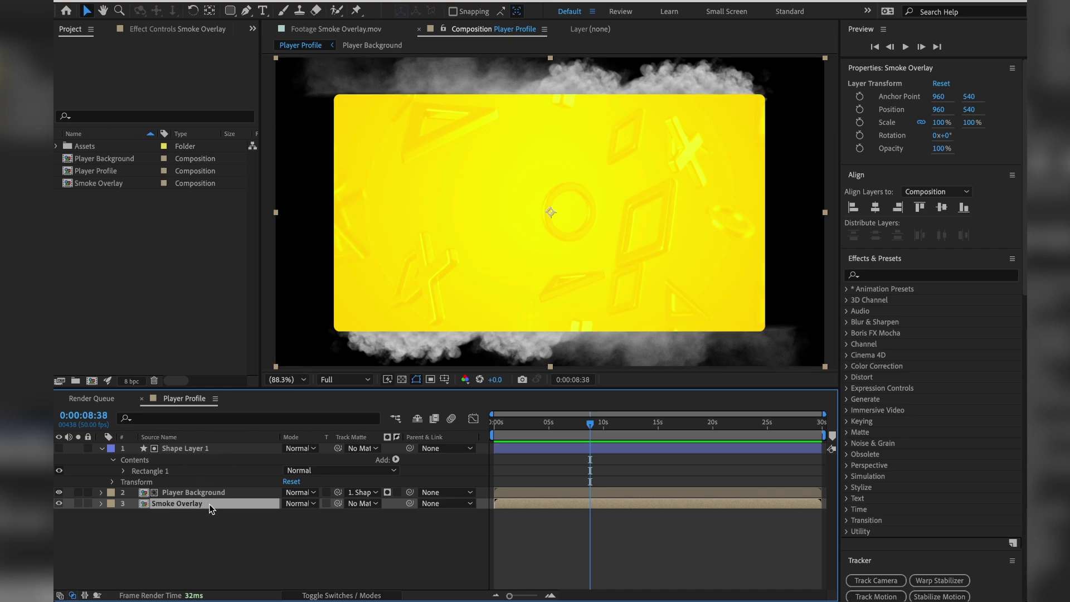
Draw a closed Pen mask around the smoke at the panel's bottom-right corner.
{"action": "left_click", "coordinate": [249, 16]}
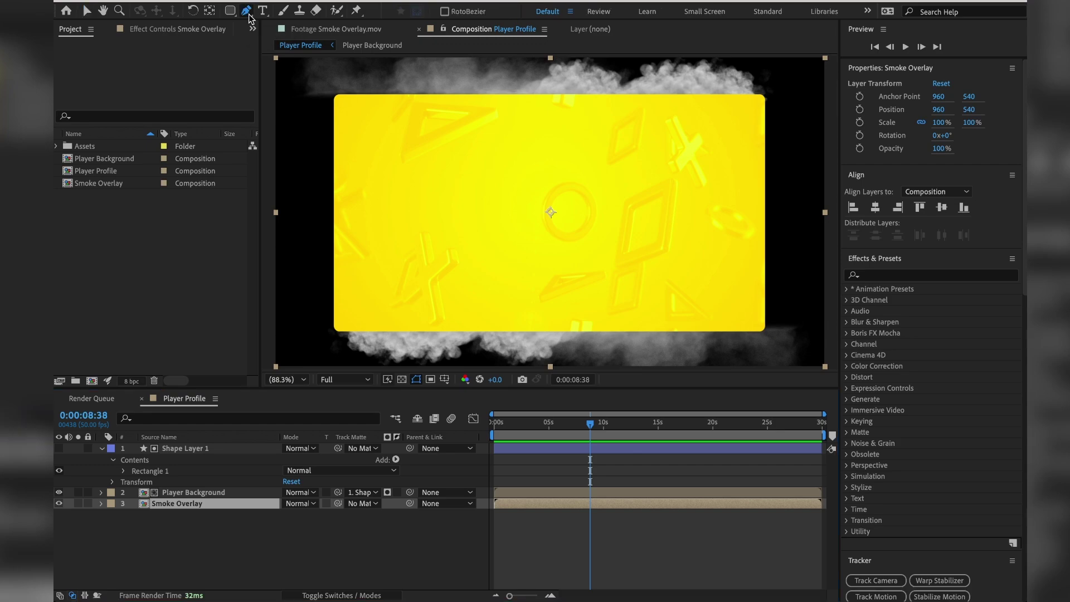
{"action": "left_click", "coordinate": [756, 318]}
{"action": "left_click", "coordinate": [780, 308]}
{"action": "left_click", "coordinate": [804, 315]}
{"action": "left_click", "coordinate": [811, 344]}
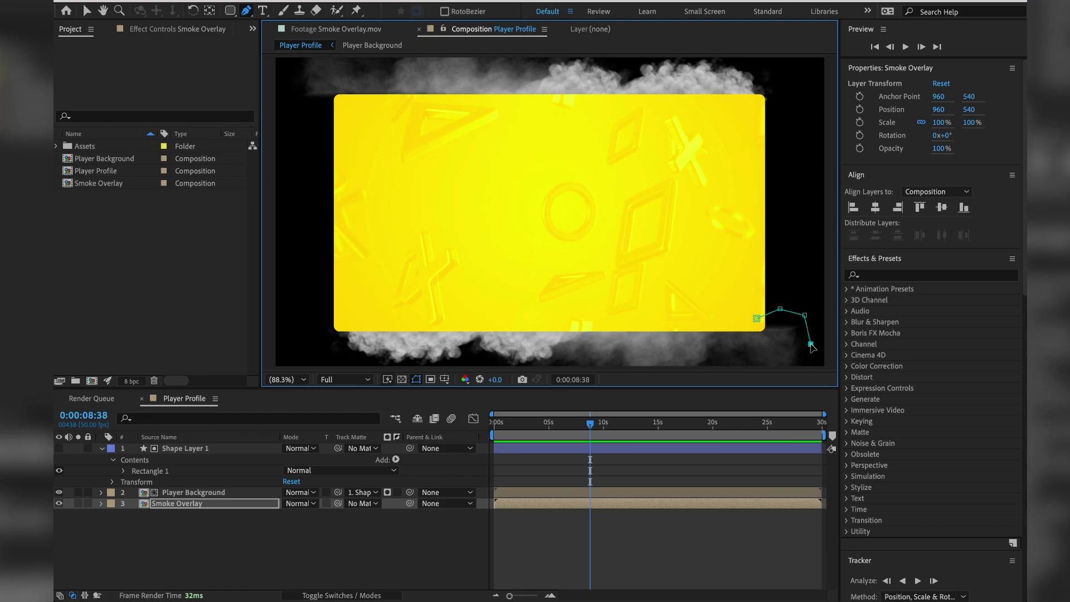
{"action": "left_click", "coordinate": [808, 367]}
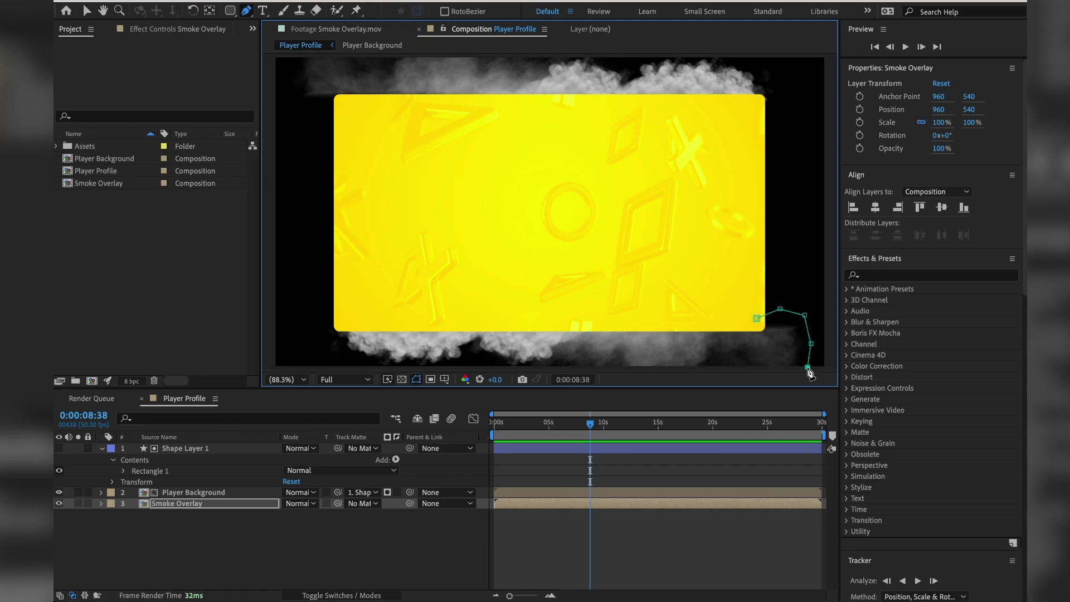
{"action": "left_click", "coordinate": [767, 367]}
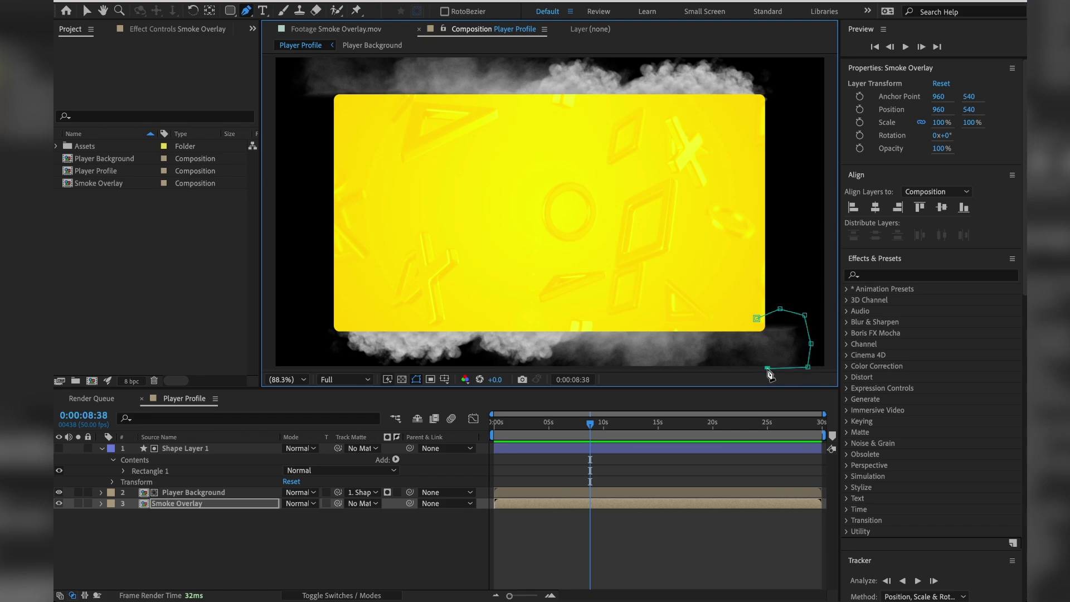
{"action": "left_click", "coordinate": [756, 319]}
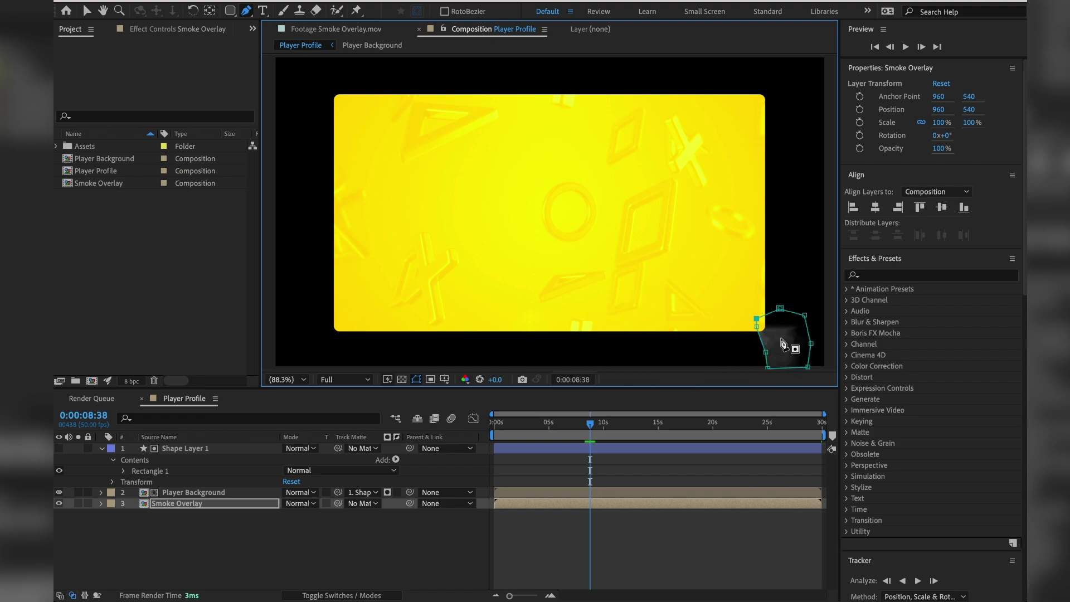
Set Mask 1 on Smoke Overlay to Subtract.
{"action": "left_click", "coordinate": [102, 503]}
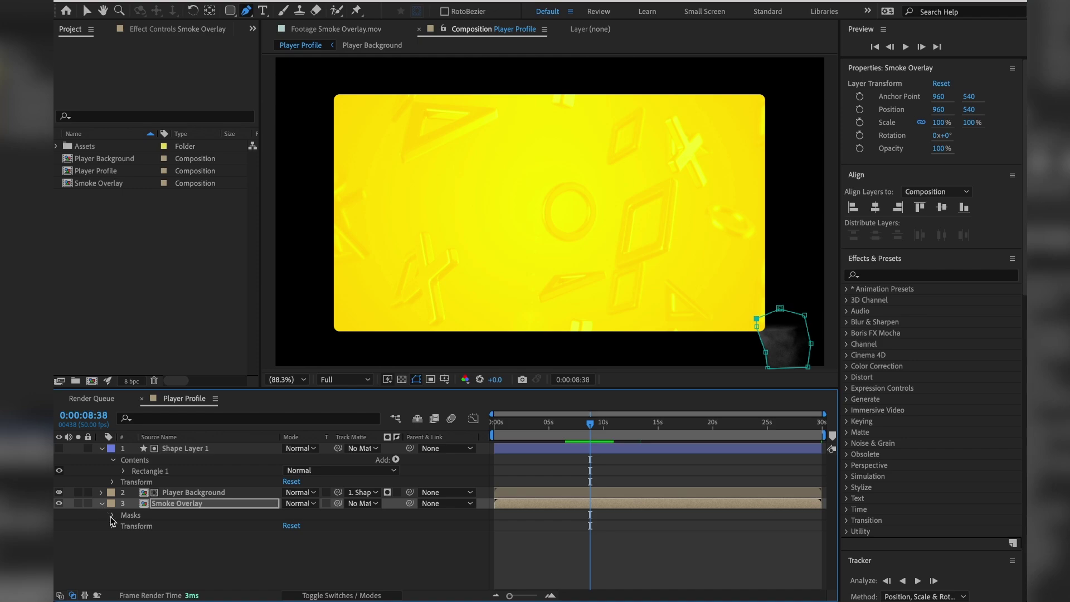
{"action": "left_click", "coordinate": [113, 515]}
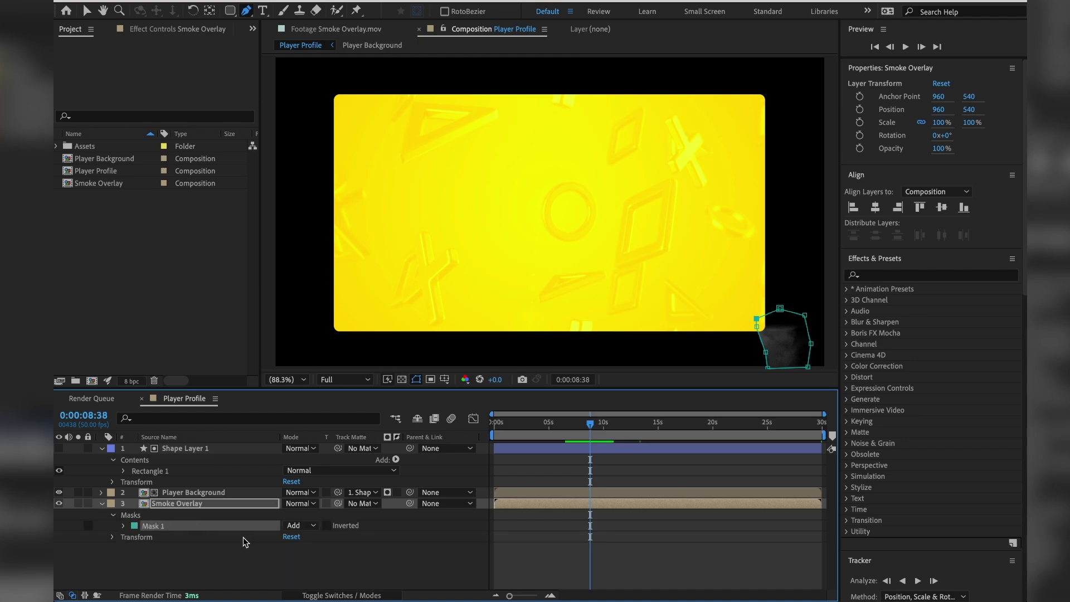
{"action": "left_click", "coordinate": [299, 526]}
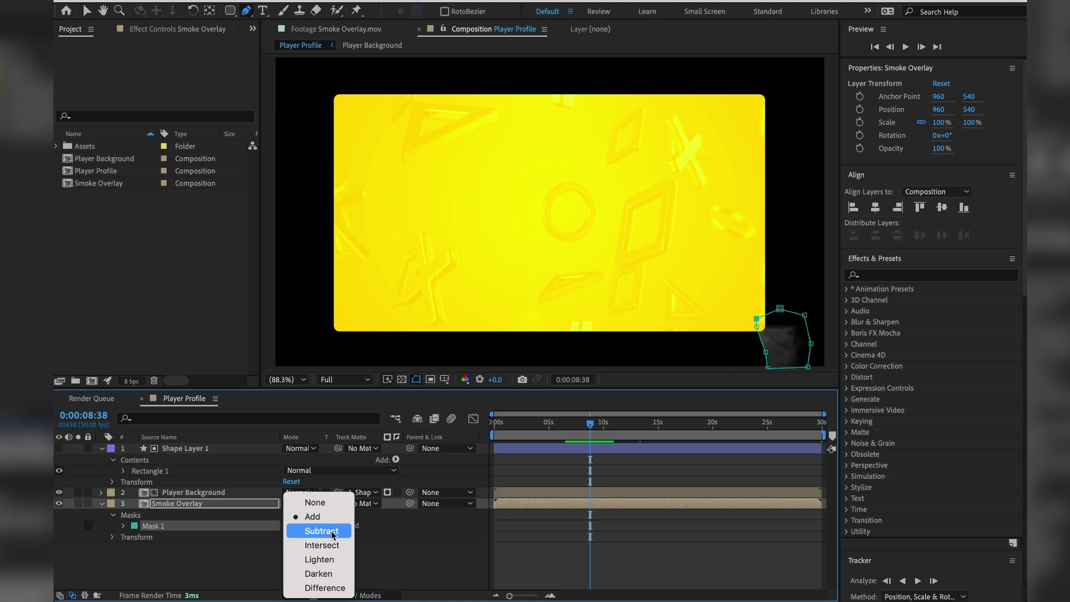
{"action": "left_click", "coordinate": [321, 531]}
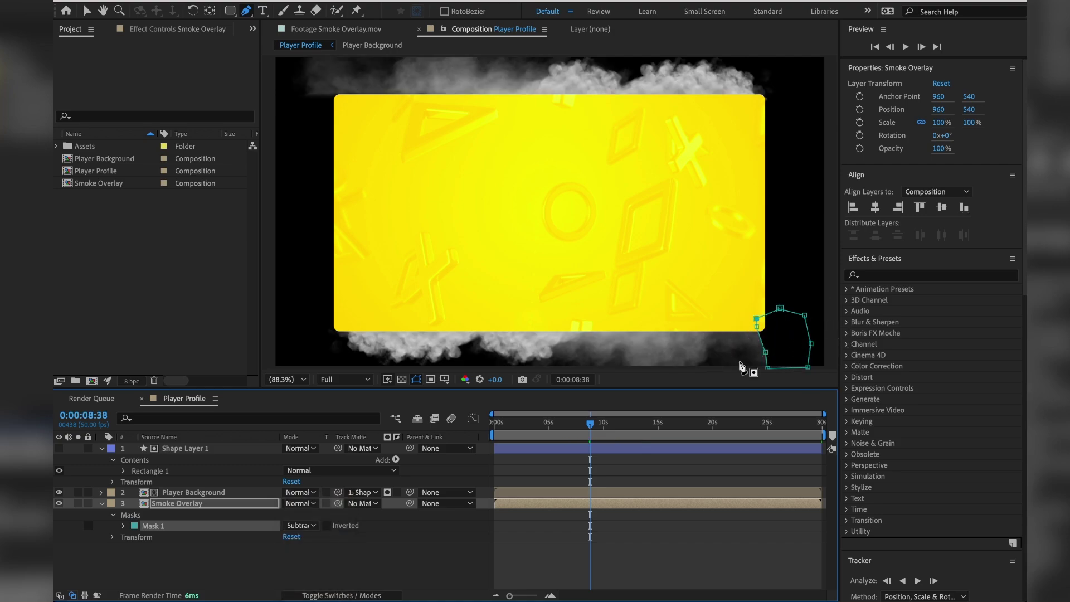
{"action": "left_click", "coordinate": [432, 569]}
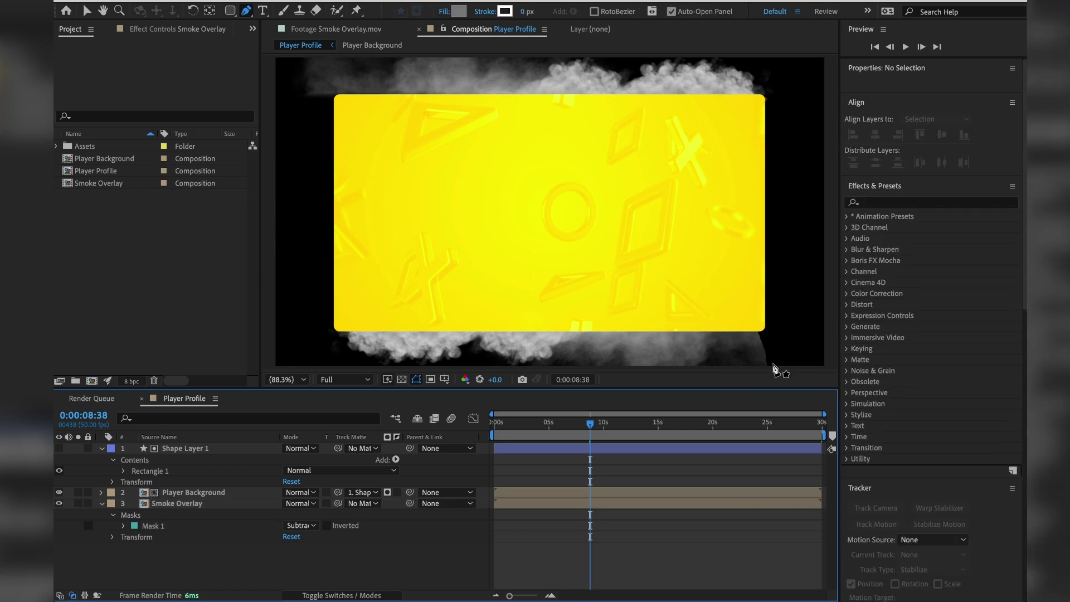
Feather Mask 1 to 101 px, adjust its bottom-left point, and collapse the layer.
{"action": "left_click", "coordinate": [171, 531]}
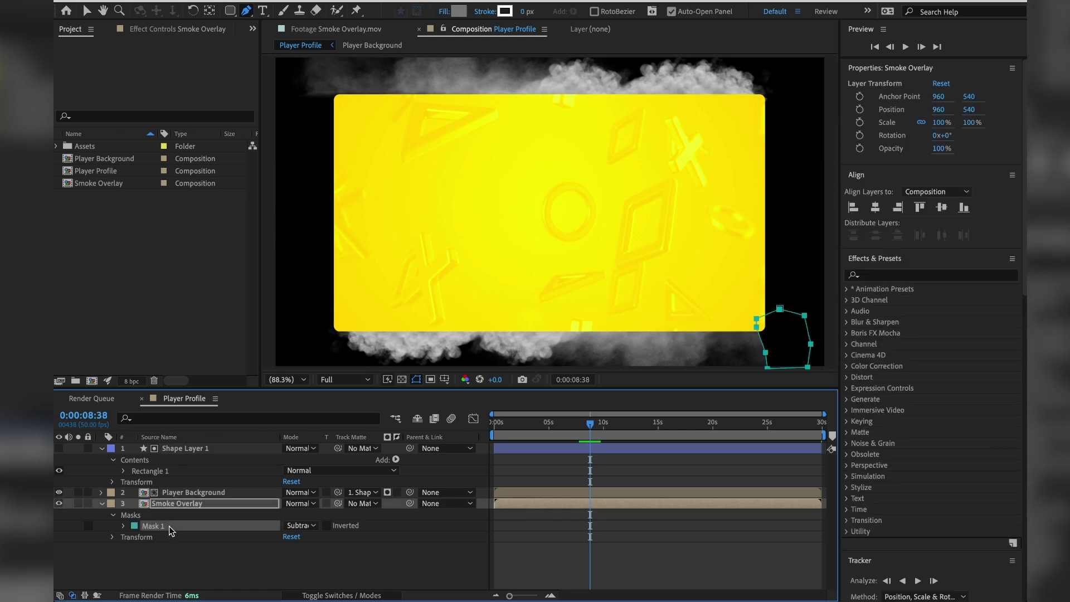
{"action": "left_click", "coordinate": [124, 526]}
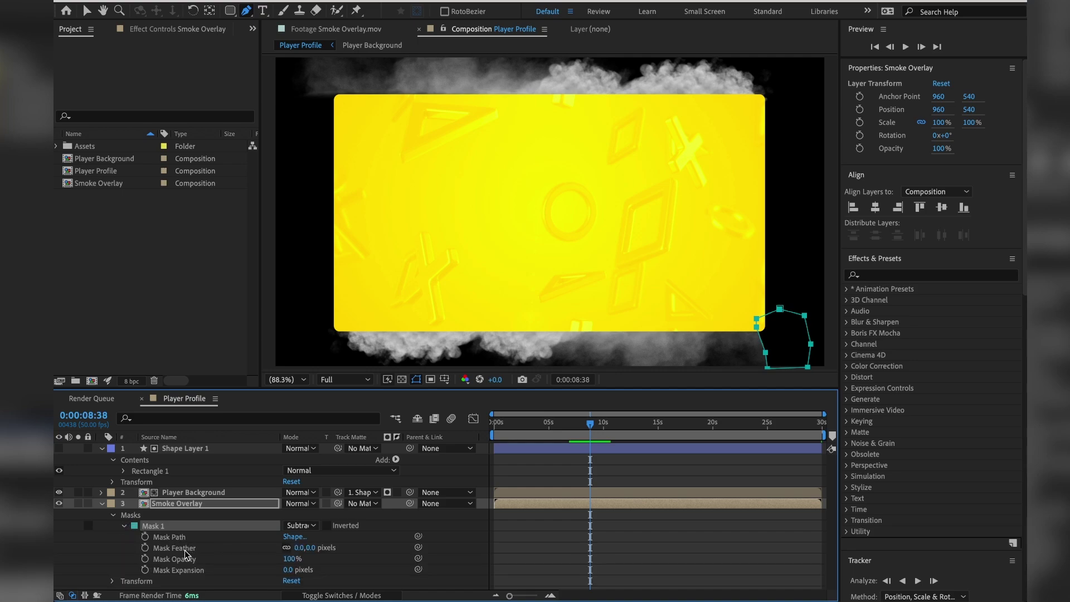
{"action": "left_click_drag", "start_coordinate": [298, 549], "coordinate": [354, 539]}
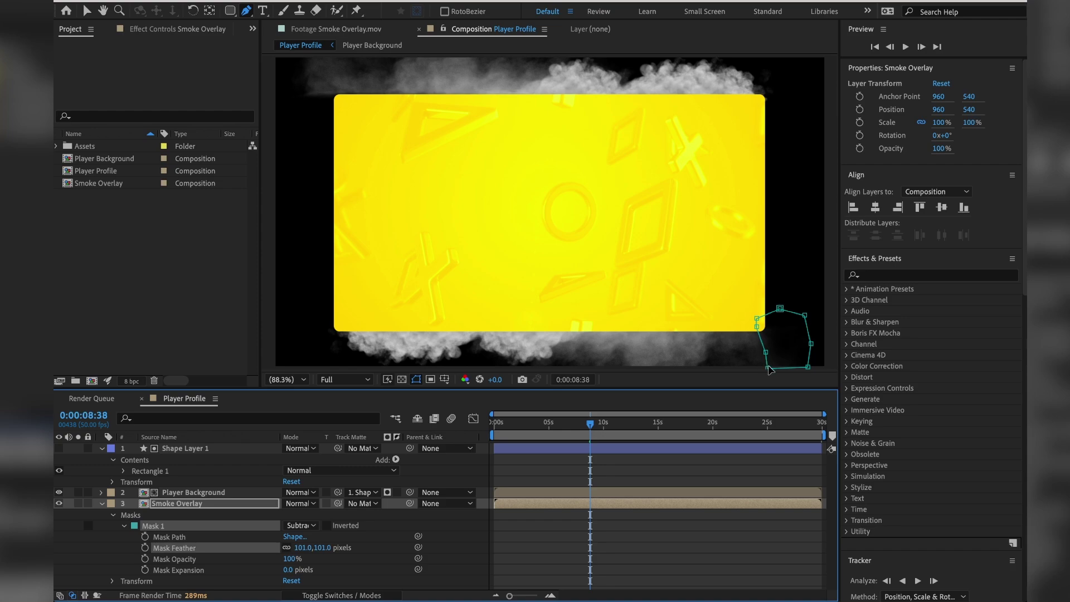
{"action": "left_click_drag", "start_coordinate": [769, 369], "coordinate": [776, 363]}
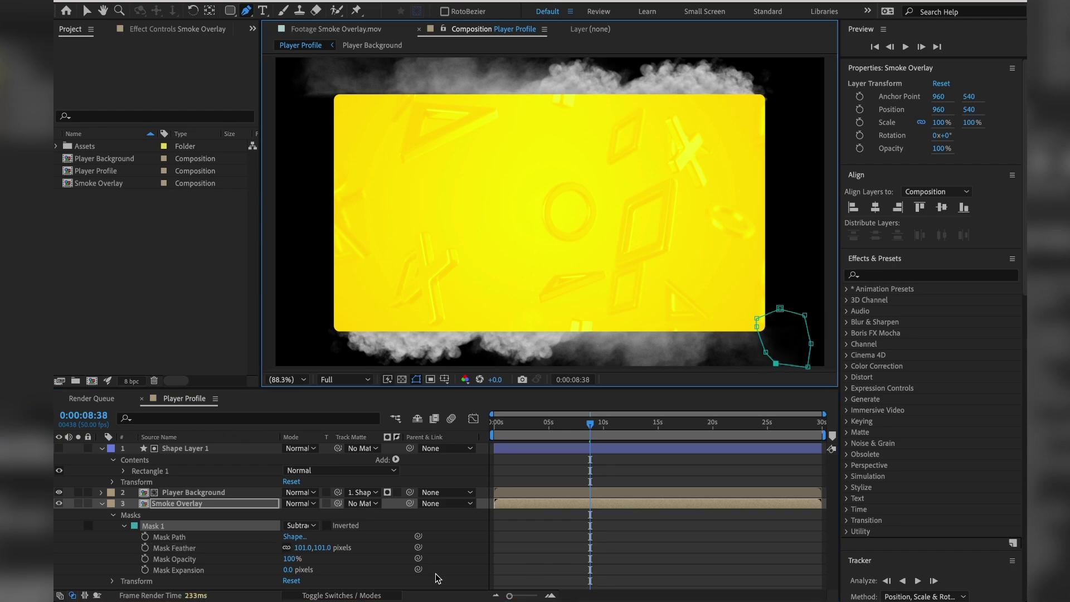
{"action": "left_click", "coordinate": [102, 503]}
{"action": "left_click", "coordinate": [192, 556]}
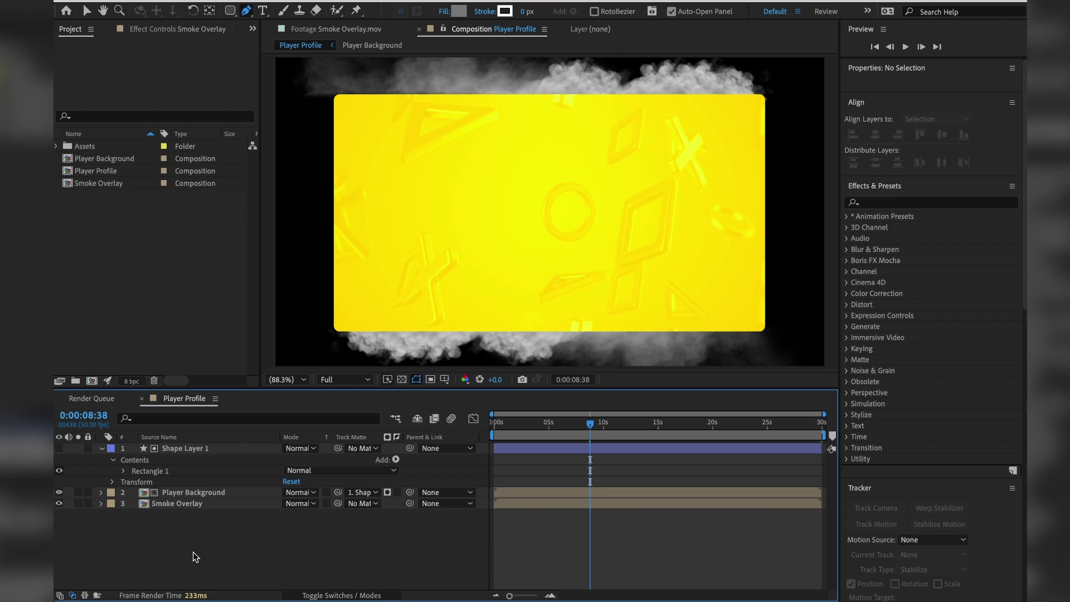
Draw a second closed mask around the smoke at the top-left corner.
{"action": "left_click", "coordinate": [190, 503]}
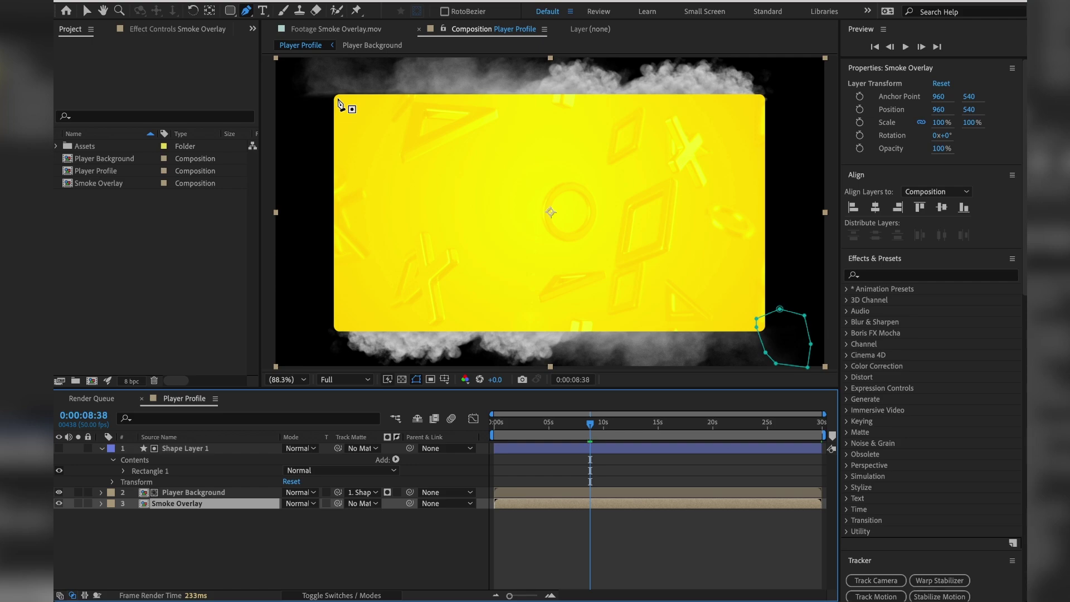
{"action": "left_click", "coordinate": [338, 101]}
{"action": "left_click", "coordinate": [333, 57]}
{"action": "left_click", "coordinate": [272, 59]}
{"action": "left_click", "coordinate": [278, 106]}
{"action": "left_click", "coordinate": [309, 126]}
{"action": "left_click", "coordinate": [330, 111]}
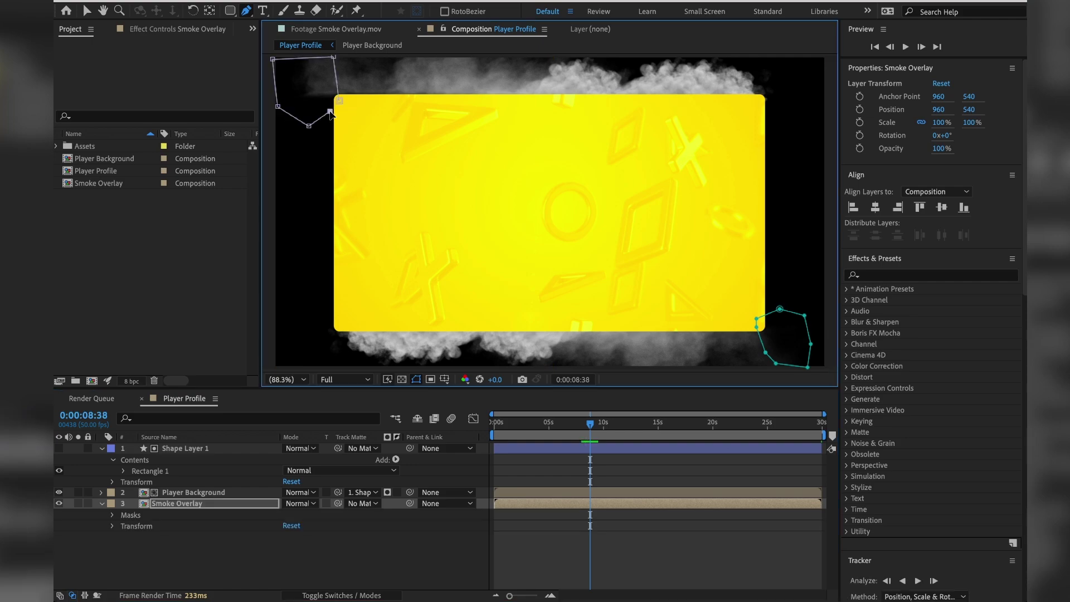
{"action": "left_click", "coordinate": [339, 100]}
Set Mask 2 to Subtract with a 42 px feather.
{"action": "left_click", "coordinate": [113, 516]}
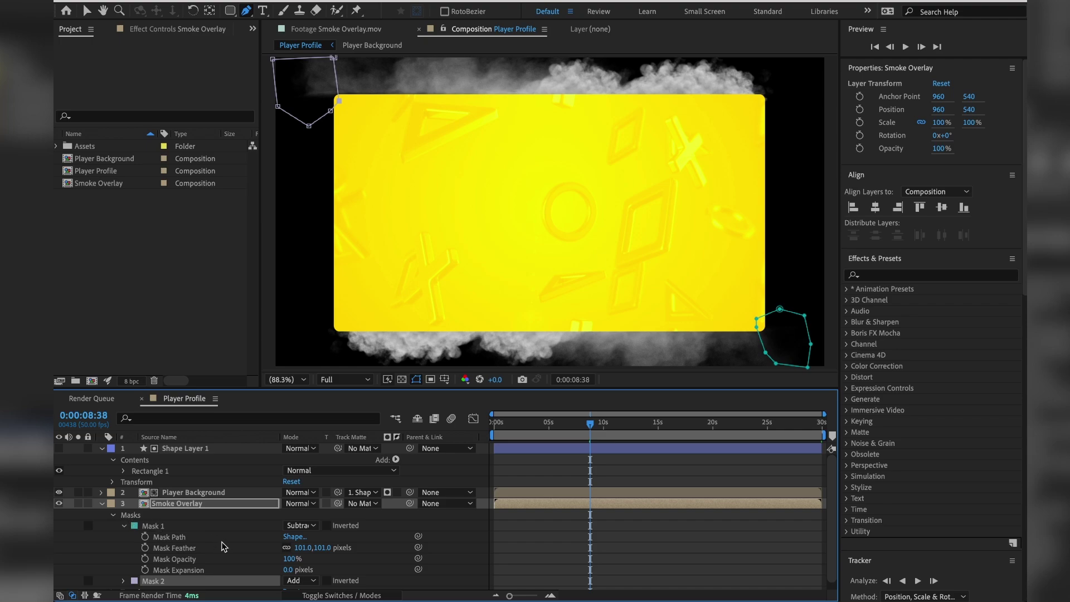
{"action": "scroll", "coordinate": [224, 549], "scroll_direction": "down", "scroll_amount": 1}
{"action": "left_click", "coordinate": [284, 572]}
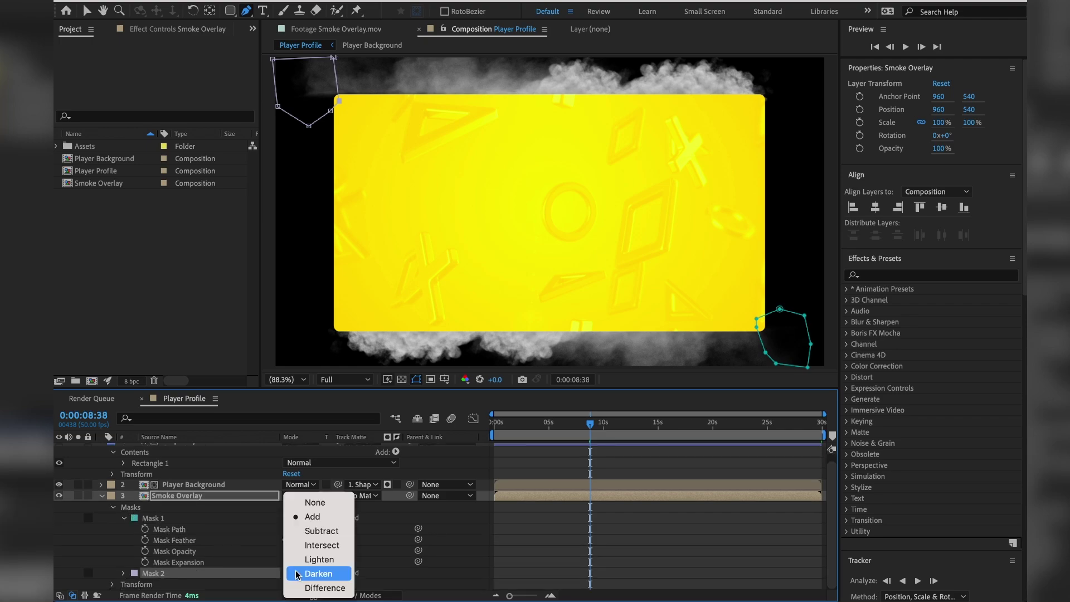
{"action": "left_click", "coordinate": [312, 530]}
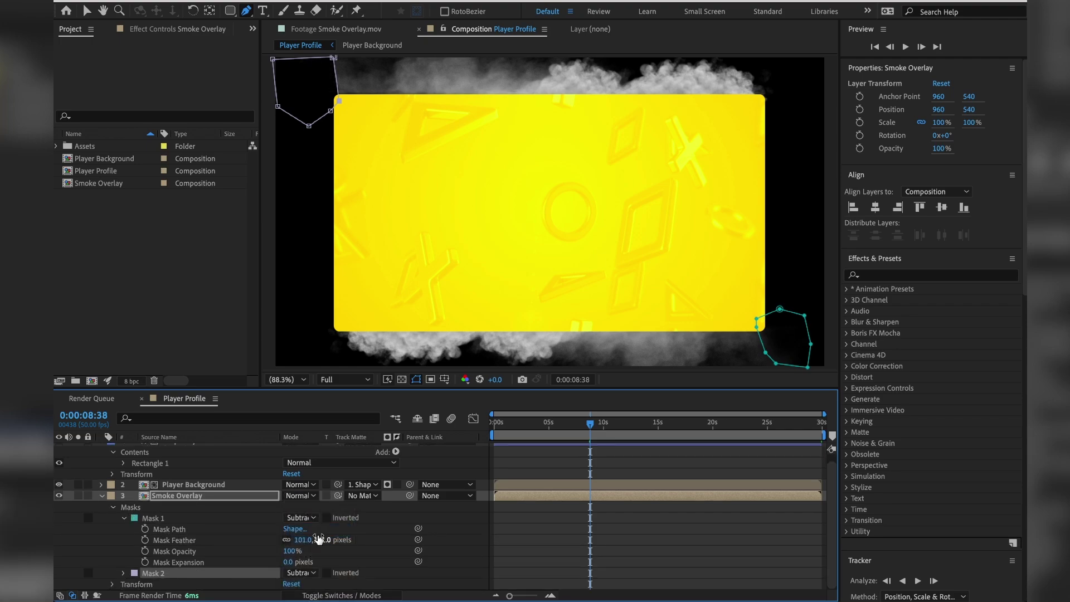
{"action": "left_click", "coordinate": [124, 574]}
{"action": "scroll", "coordinate": [167, 557], "scroll_direction": "down", "scroll_amount": 4}
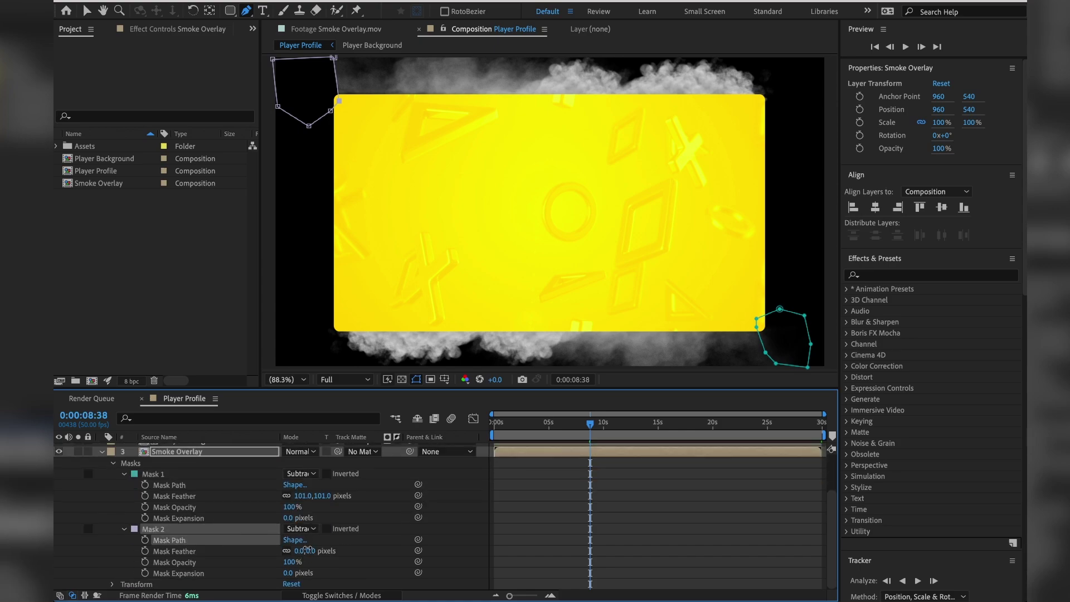
{"action": "left_click_drag", "start_coordinate": [300, 550], "coordinate": [332, 545]}
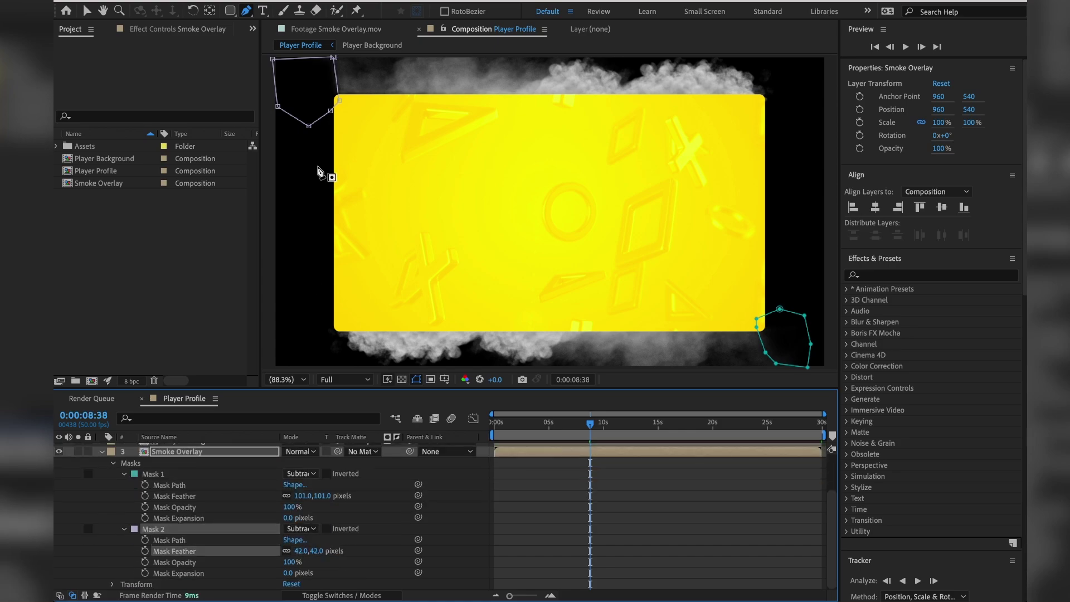
{"action": "left_click", "coordinate": [339, 100]}
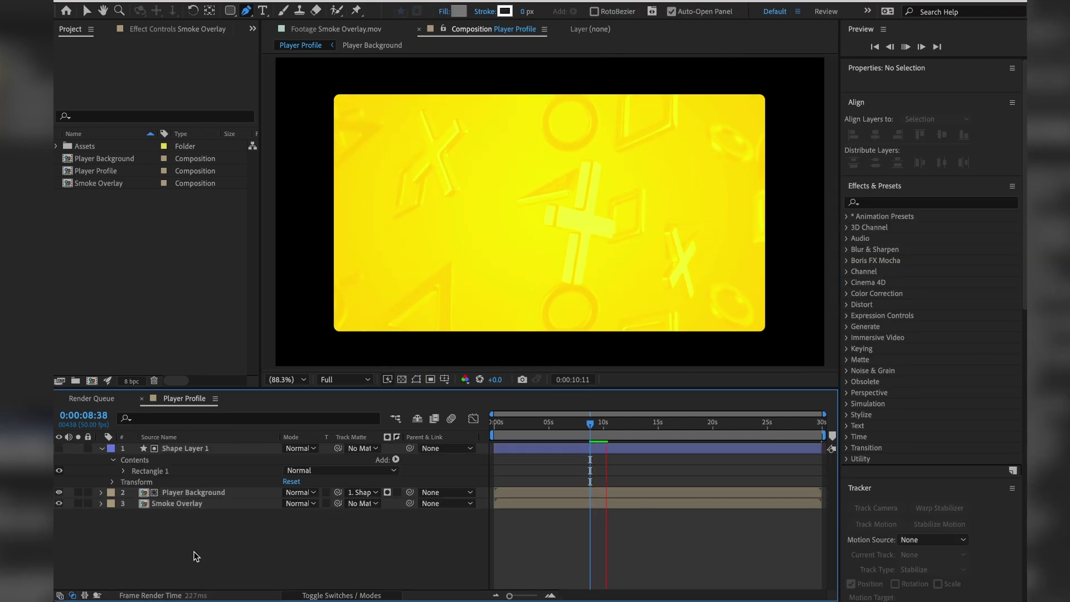
Preview both masks, then step through the frames around 10 seconds.
{"action": "key", "text": "space"}
{"action": "left_click", "coordinate": [646, 503]}
{"action": "key", "text": "v"}
{"action": "left_click", "coordinate": [587, 424]}
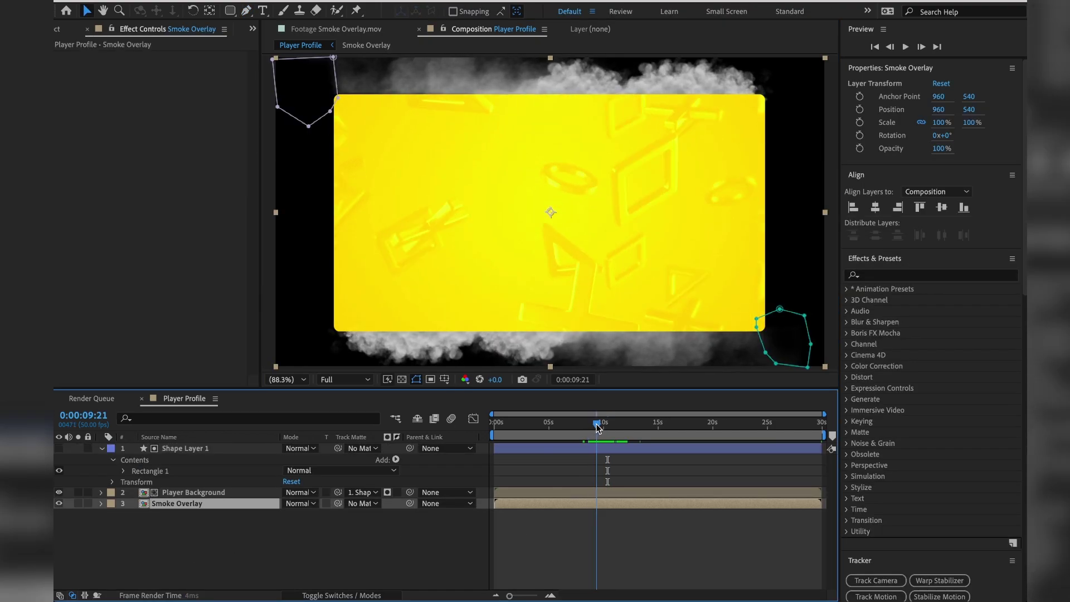
{"action": "left_click", "coordinate": [612, 426]}
{"action": "left_click_drag", "start_coordinate": [611, 427], "coordinate": [603, 425]}
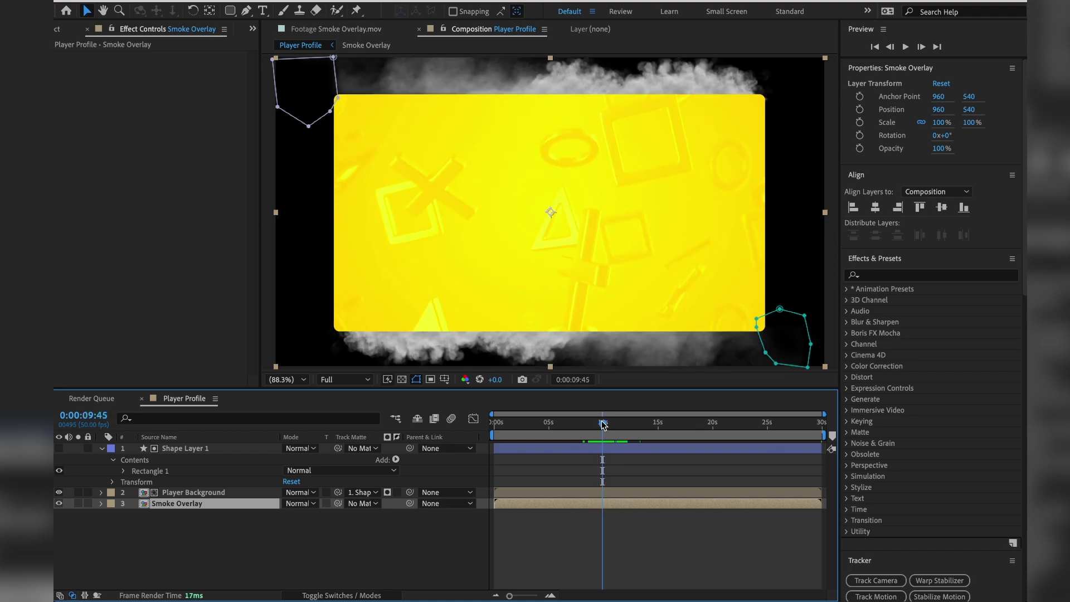
{"action": "double_click", "coordinate": [144, 504]}
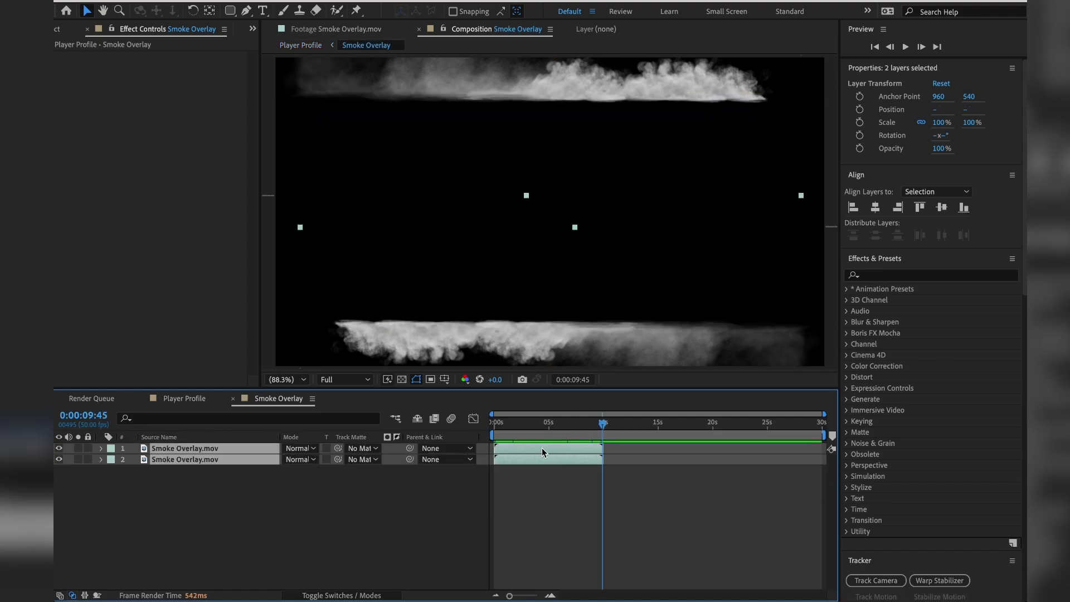
{"action": "key", "text": "ctrl+d"}
{"action": "left_click_drag", "start_coordinate": [547, 449], "coordinate": [597, 428]}
{"action": "left_click", "coordinate": [591, 422]}
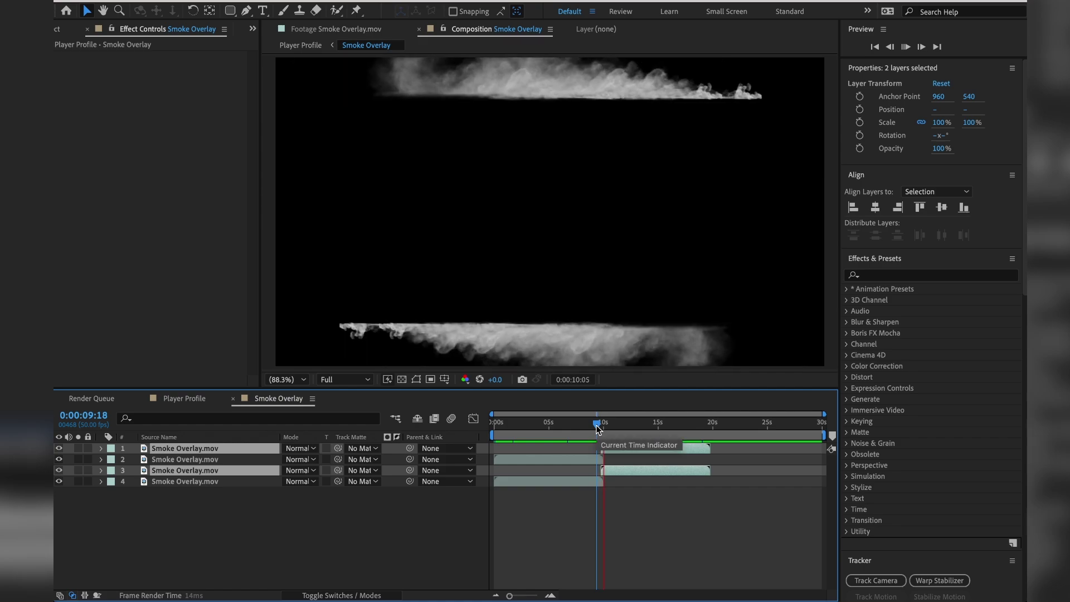
{"action": "key", "text": "Delete"}
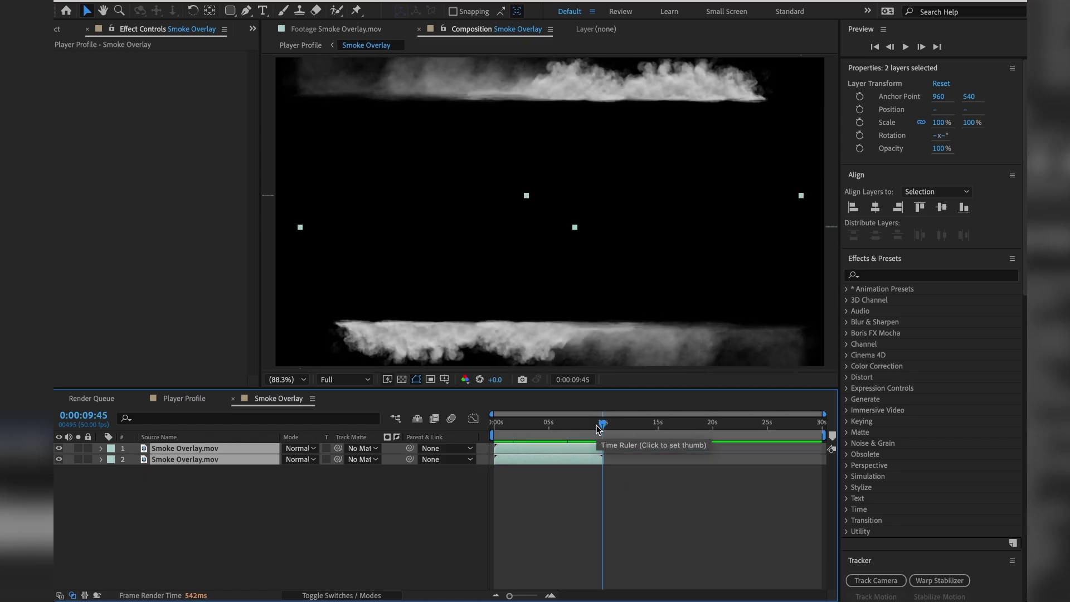
Back in Player Profile, end the work area near 10 s and trim the comp to it.
{"action": "left_click", "coordinate": [234, 399]}
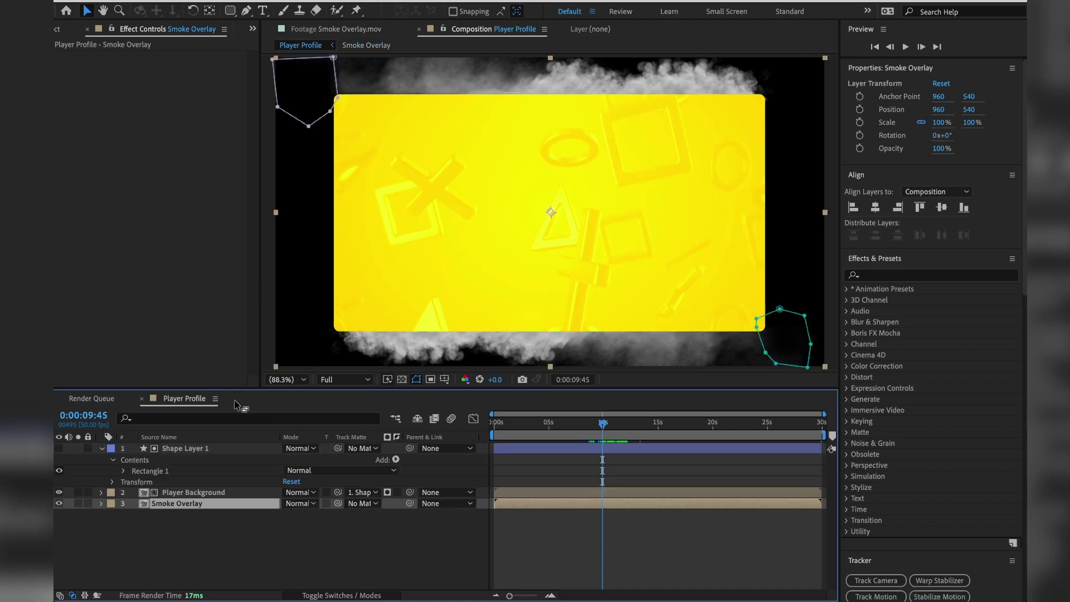
{"action": "left_click_drag", "start_coordinate": [605, 425], "coordinate": [606, 427]}
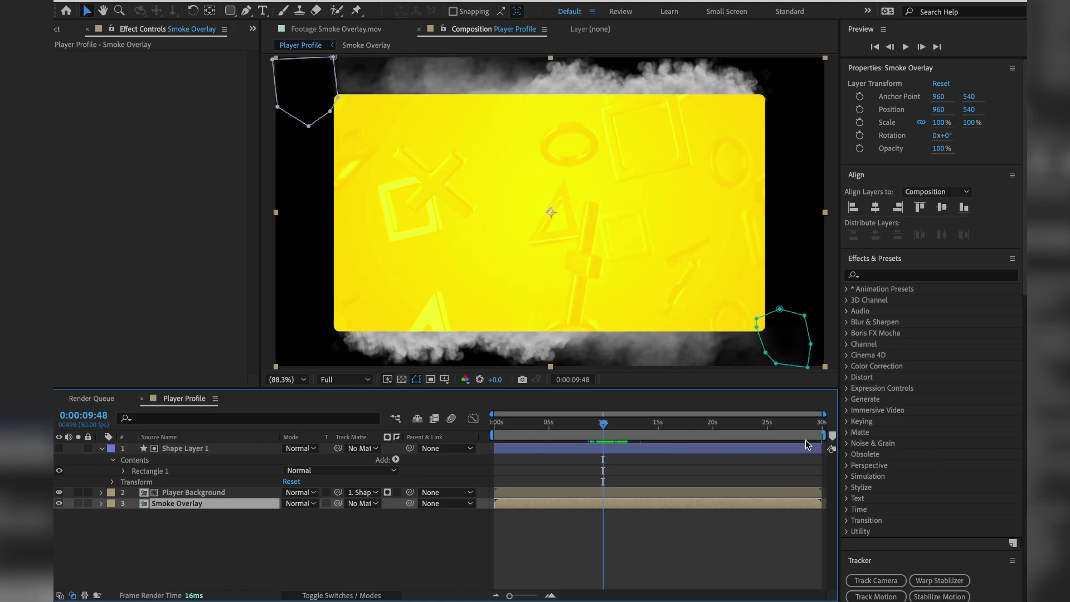
{"action": "mouse_move", "coordinate": [826, 435]}
{"action": "left_mouse_down"}
{"action": "mouse_move", "coordinate": [639, 445]}
{"action": "mouse_move", "coordinate": [606, 435]}
{"action": "left_mouse_up"}
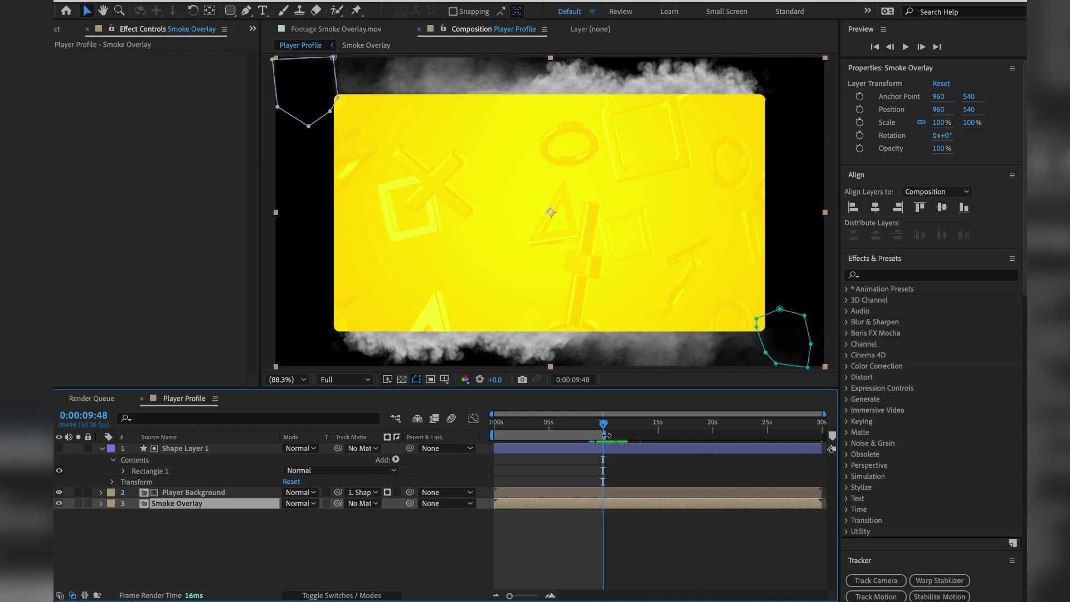
{"action": "right_click", "coordinate": [592, 437]}
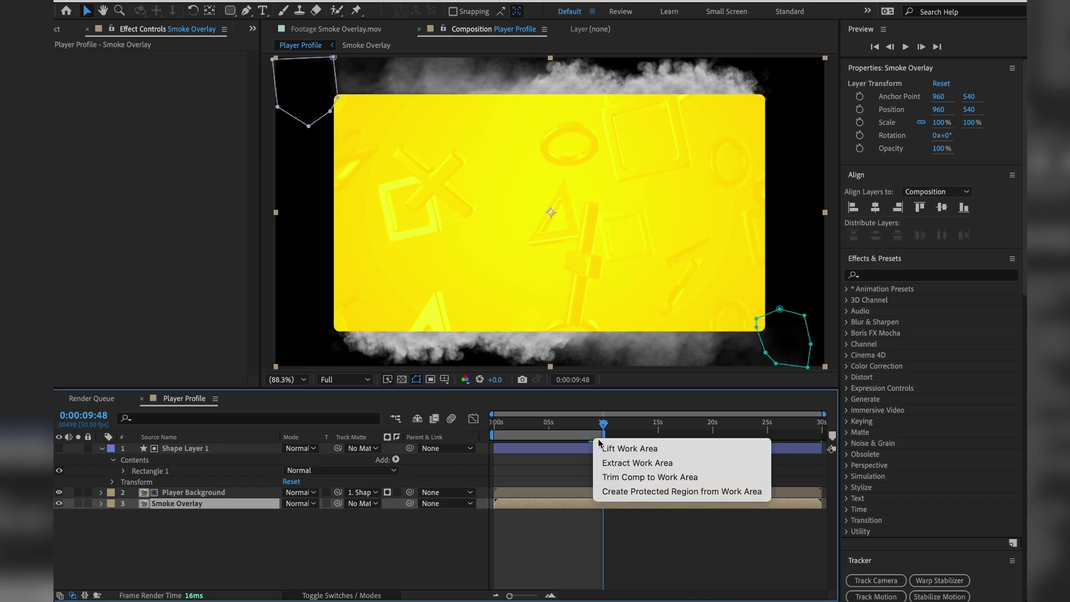
{"action": "left_click", "coordinate": [607, 477]}
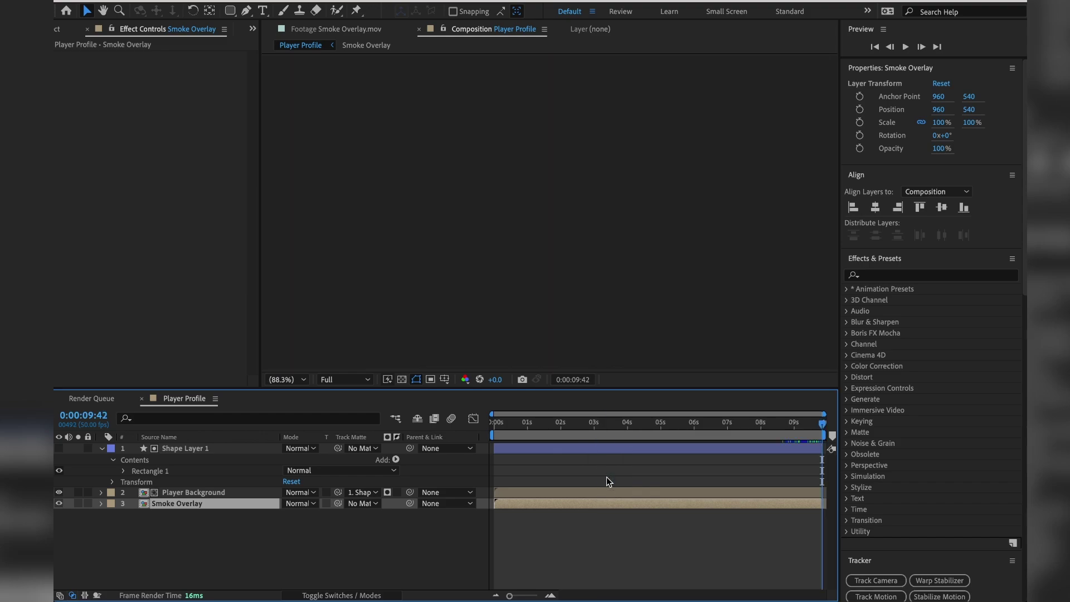
{"action": "left_click", "coordinate": [584, 424]}
{"action": "left_click_drag", "start_coordinate": [584, 424], "coordinate": [795, 429]}
Save the project and confirm the 0:00:09:42 duration in Composition Settings.
{"action": "key", "text": "ctrl+s"}
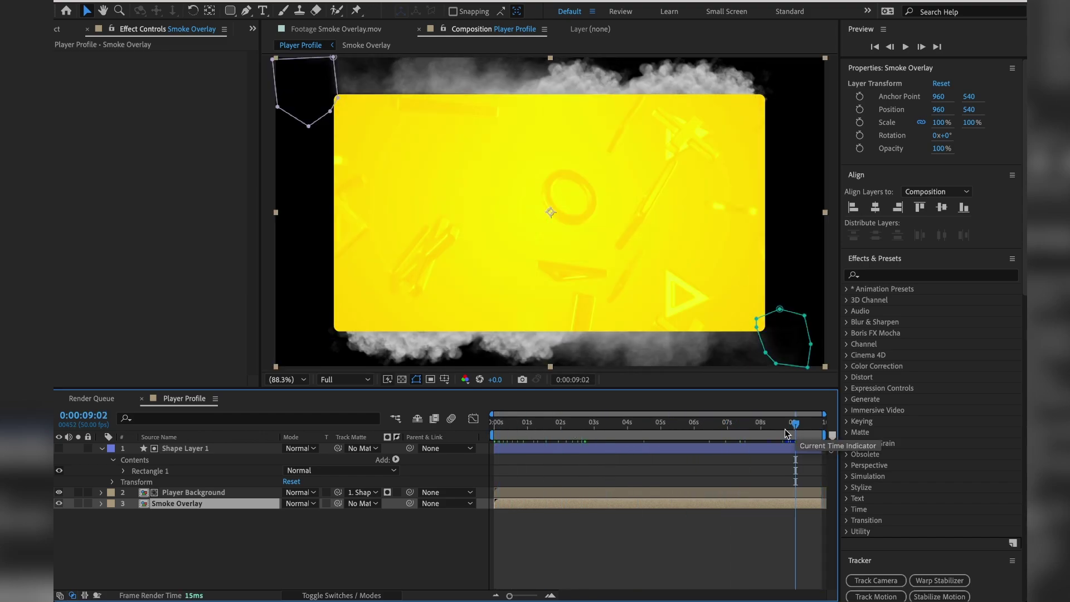
{"action": "left_click", "coordinate": [209, 1]}
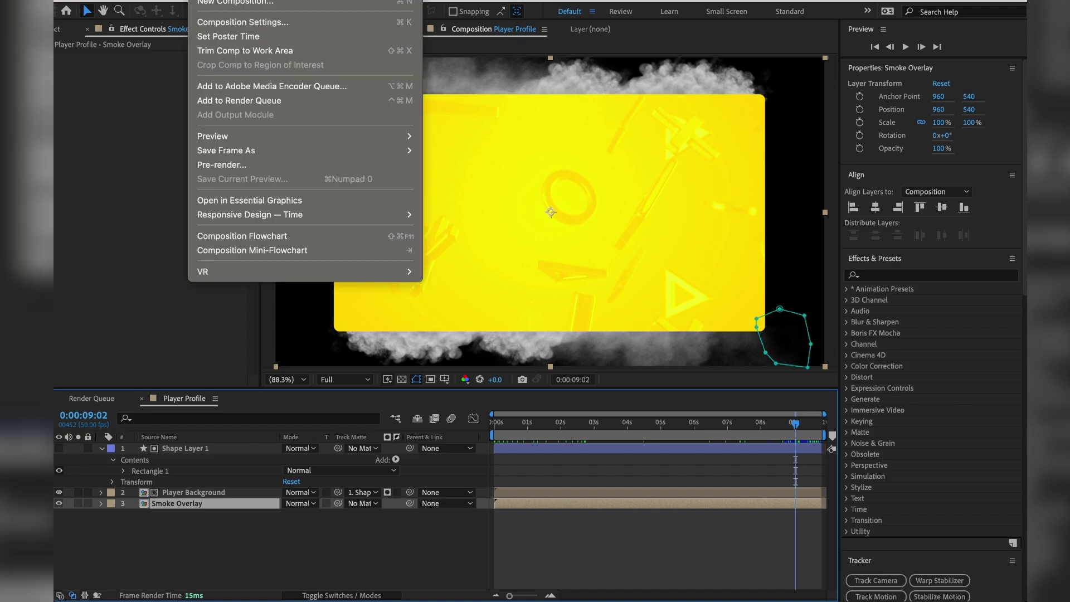
{"action": "left_click", "coordinate": [250, 19]}
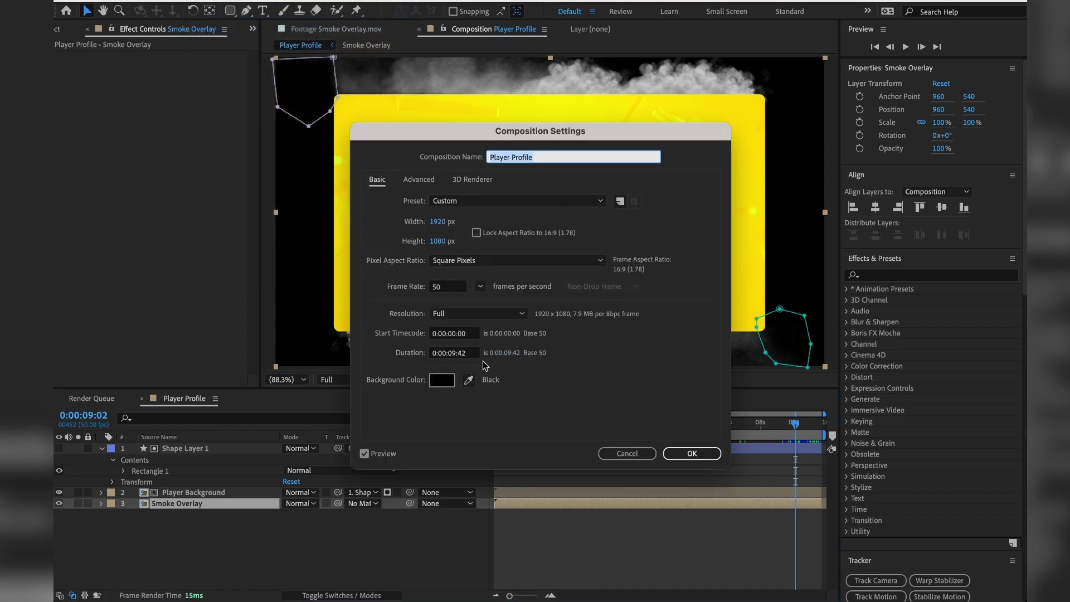
{"action": "key", "text": "Return"}
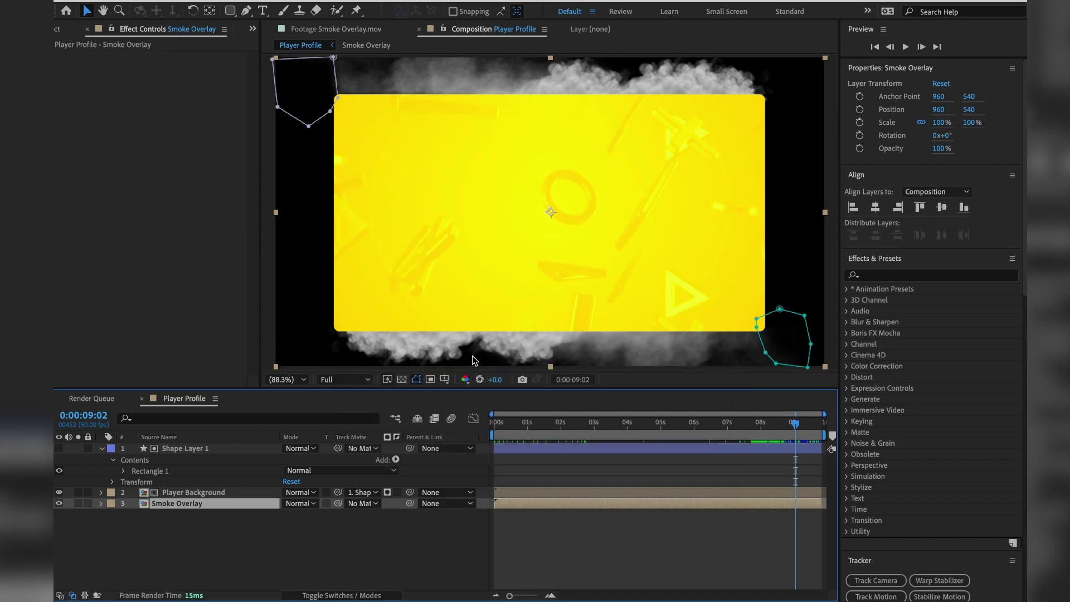
Play the trimmed Player Profile preview and keep the resolution at Full.
{"action": "key", "text": "space"}
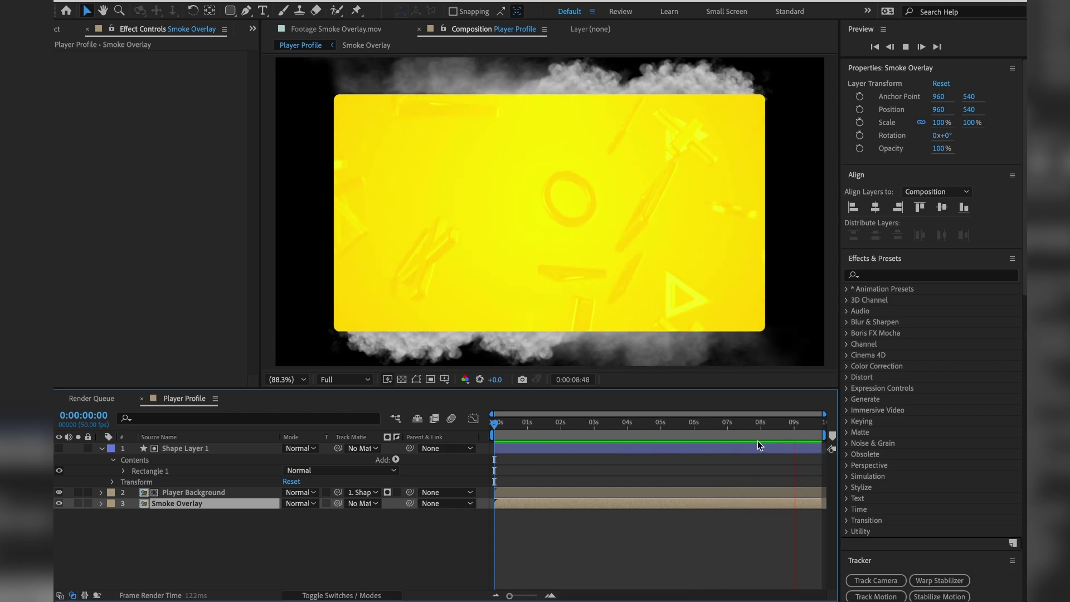
{"action": "left_click", "coordinate": [348, 376]}
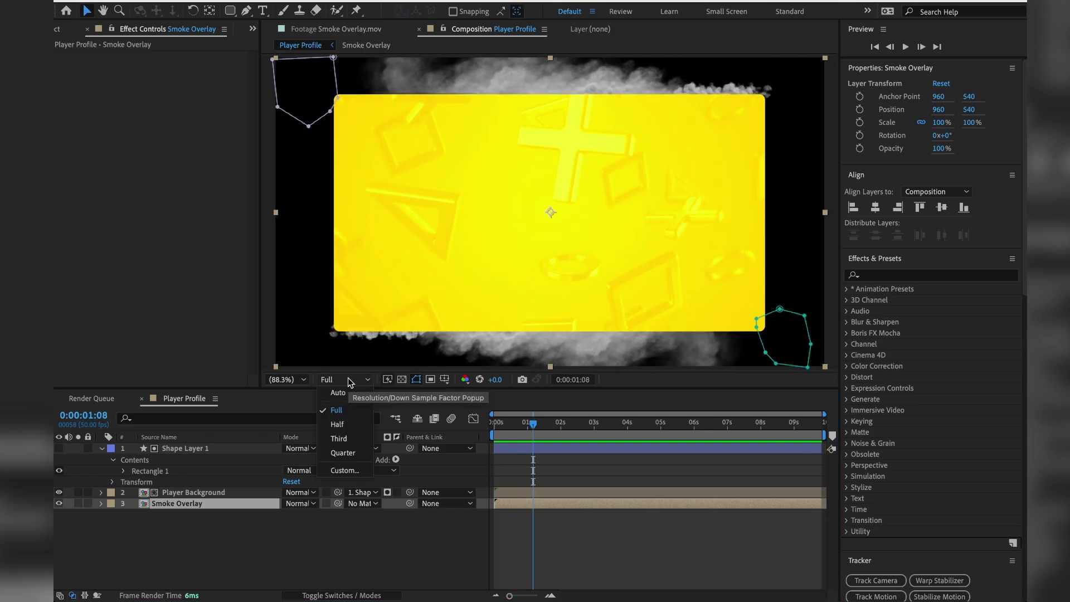
{"action": "left_click", "coordinate": [336, 410]}
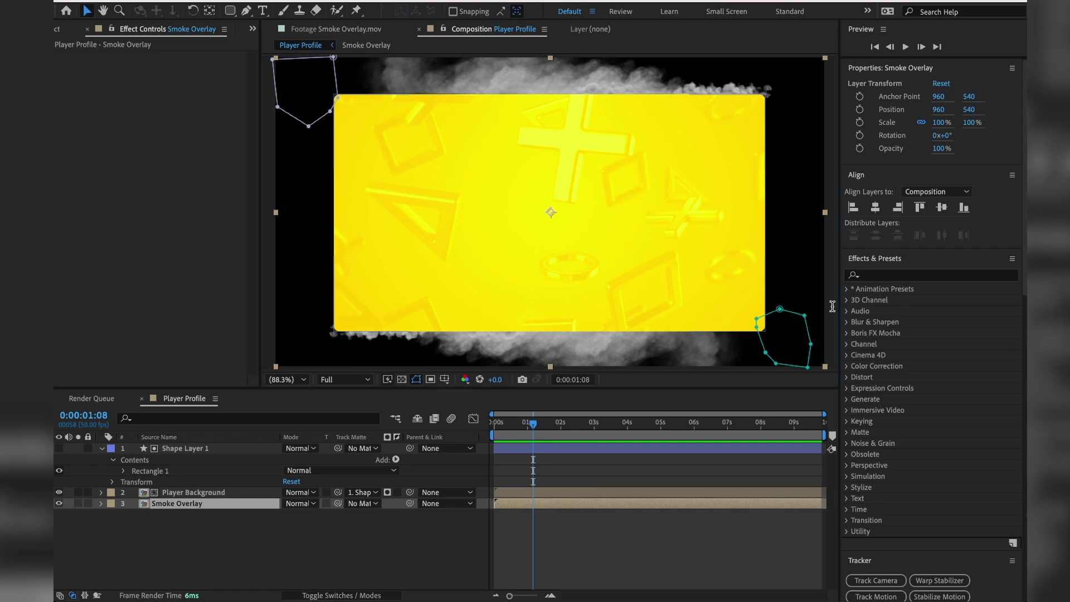
Import Player1.mov, Player2.mov and Player3.mov into the Project panel.
{"action": "left_click", "coordinate": [60, 29]}
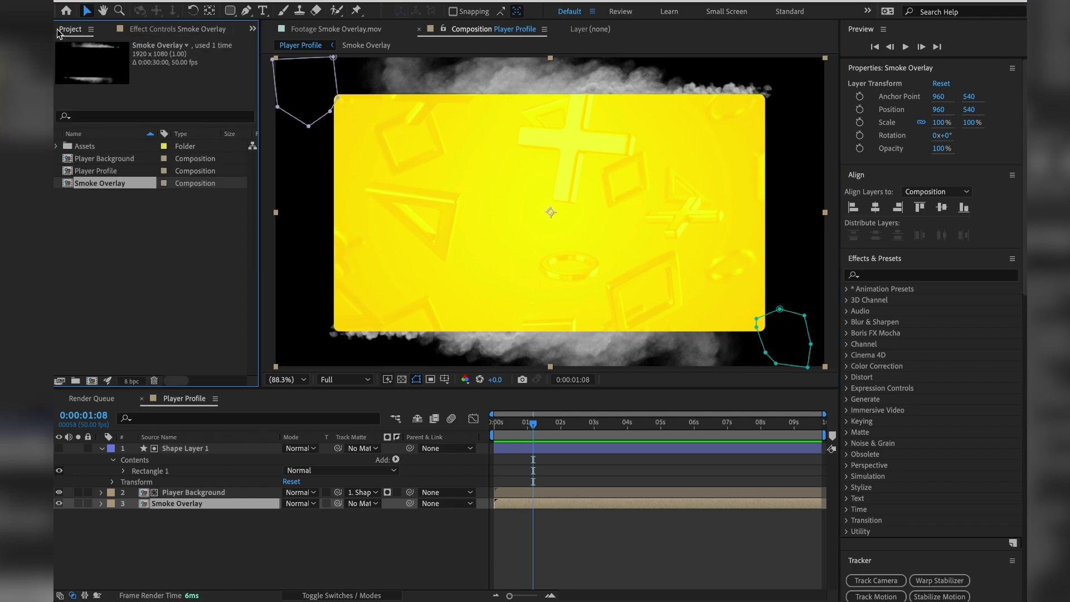
{"action": "left_click", "coordinate": [146, 285]}
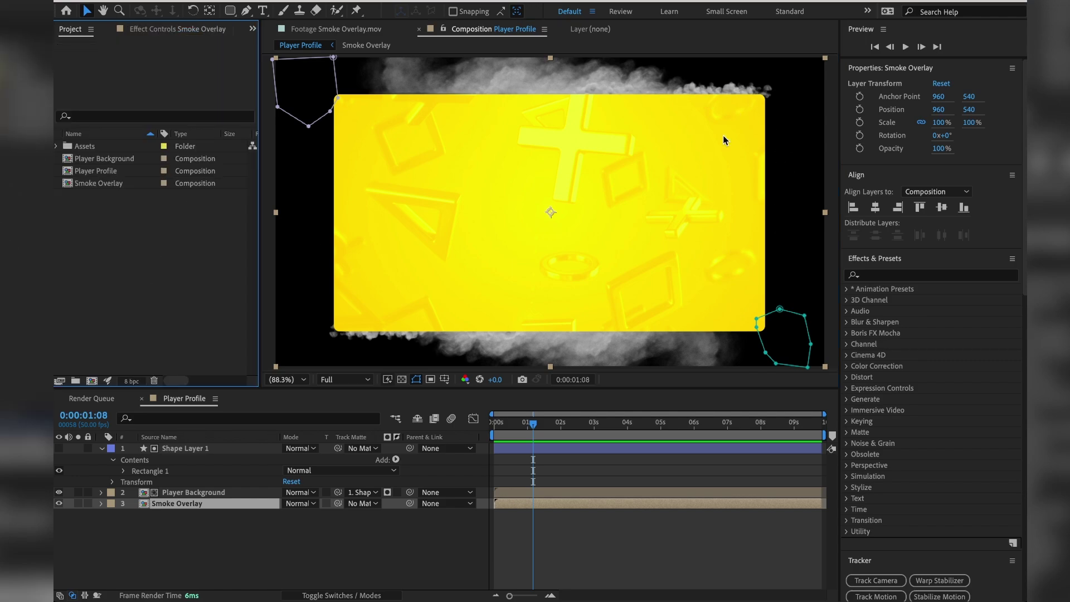
{"action": "double_click", "coordinate": [96, 306]}
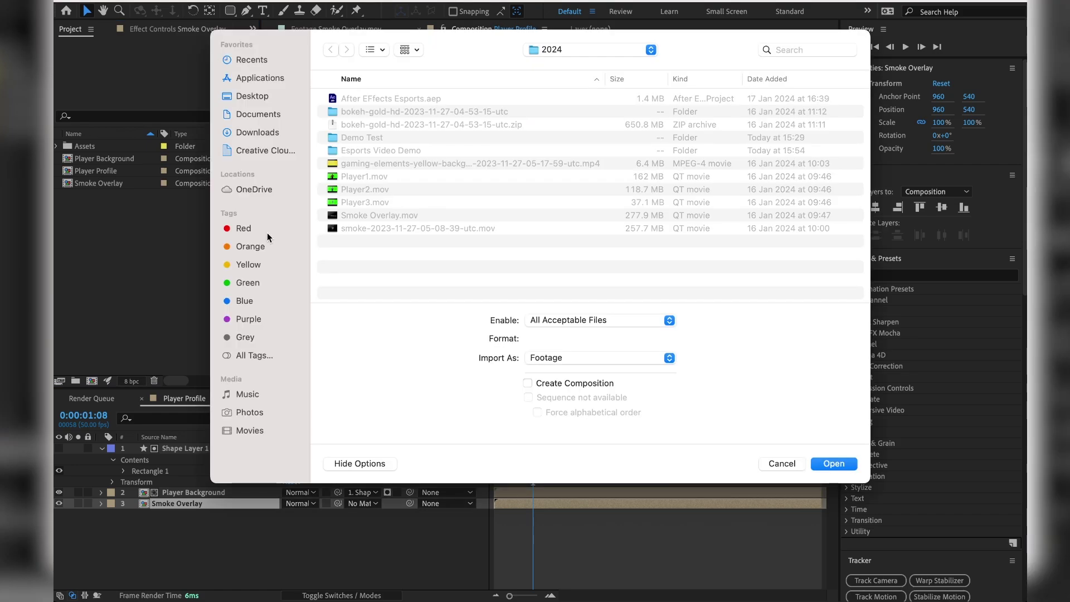
{"action": "left_click", "coordinate": [373, 177]}
{"action": "left_click", "coordinate": [372, 202], "text": "shift"}
{"action": "key", "text": "Return"}
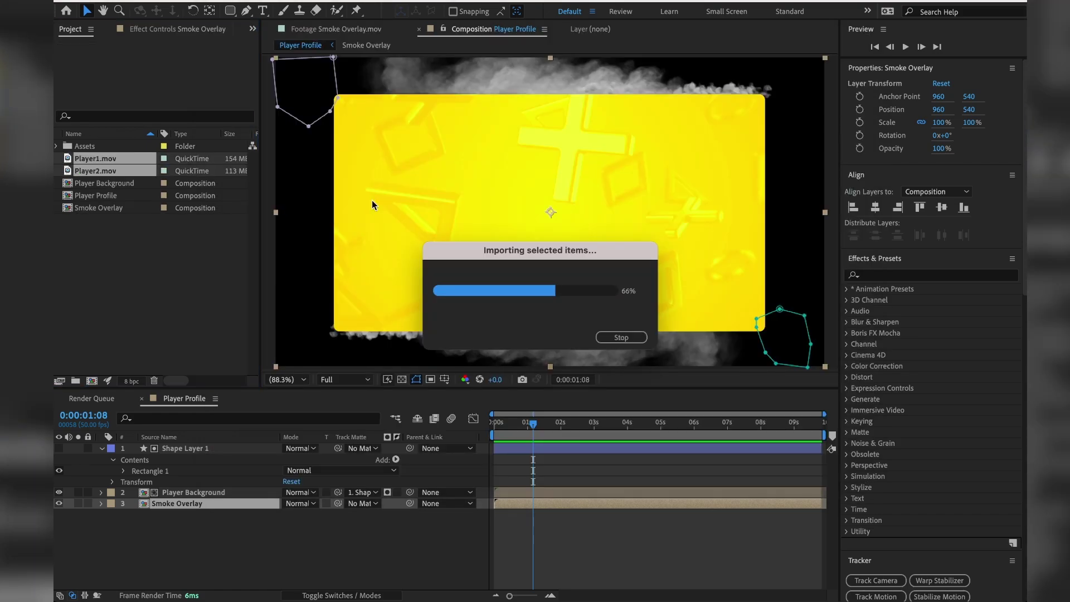
{"action": "left_click", "coordinate": [156, 250]}
Preview each player clip in the footage viewer, then return to the Player Profile timeline.
{"action": "double_click", "coordinate": [96, 159]}
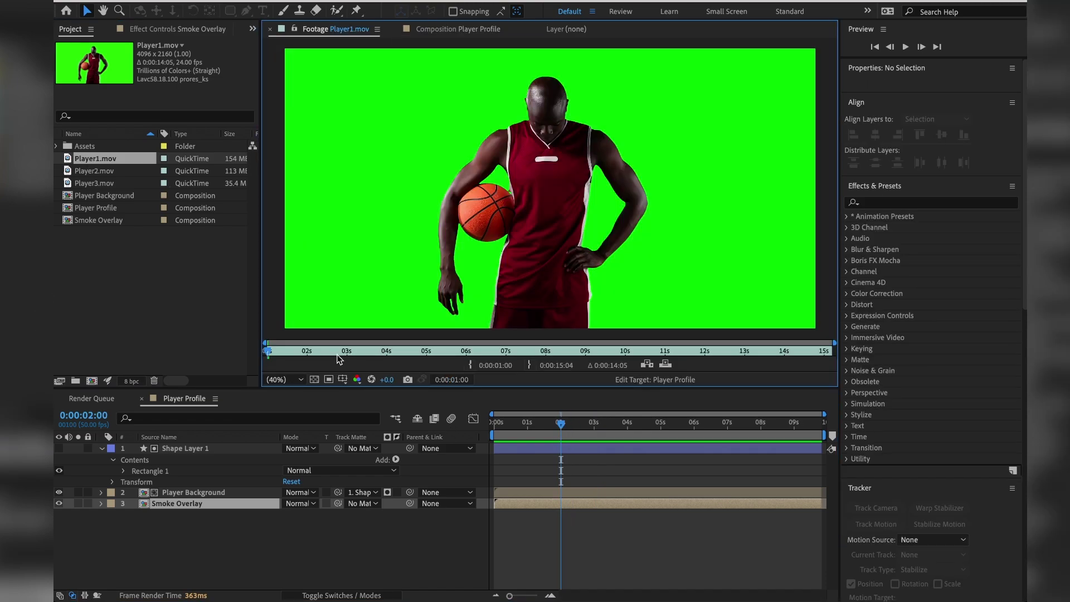
{"action": "left_click_drag", "start_coordinate": [339, 358], "coordinate": [654, 351]}
{"action": "double_click", "coordinate": [103, 173]}
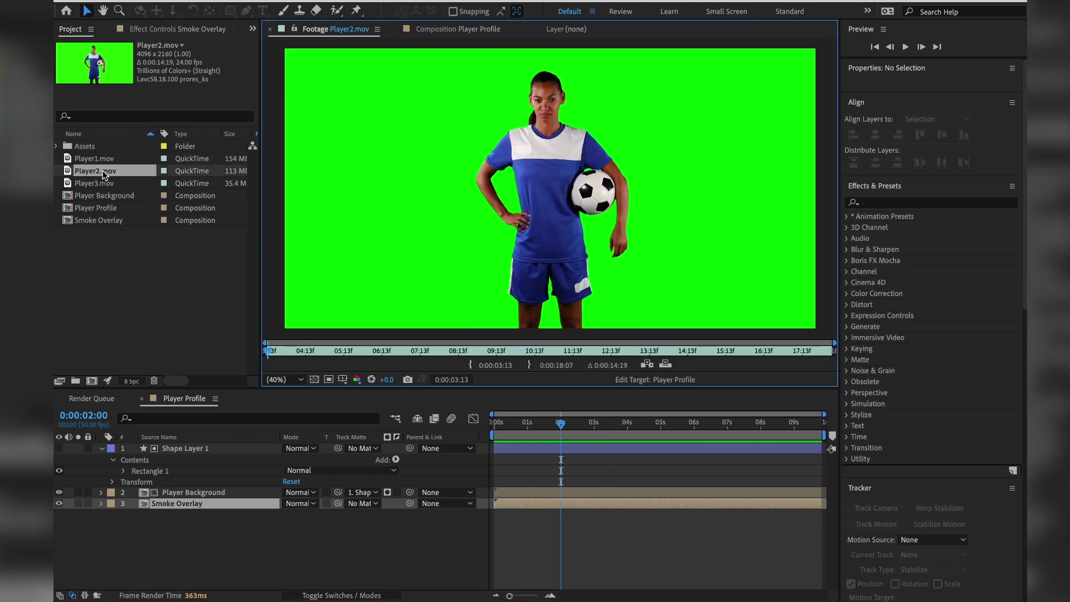
{"action": "double_click", "coordinate": [84, 189]}
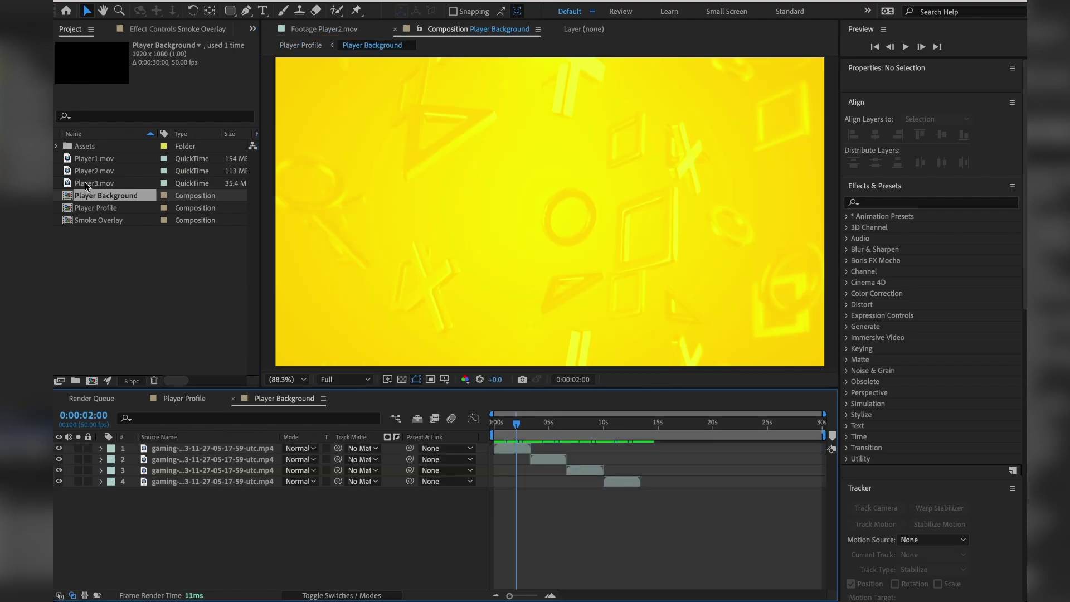
{"action": "double_click", "coordinate": [86, 185]}
{"action": "left_click", "coordinate": [97, 171]}
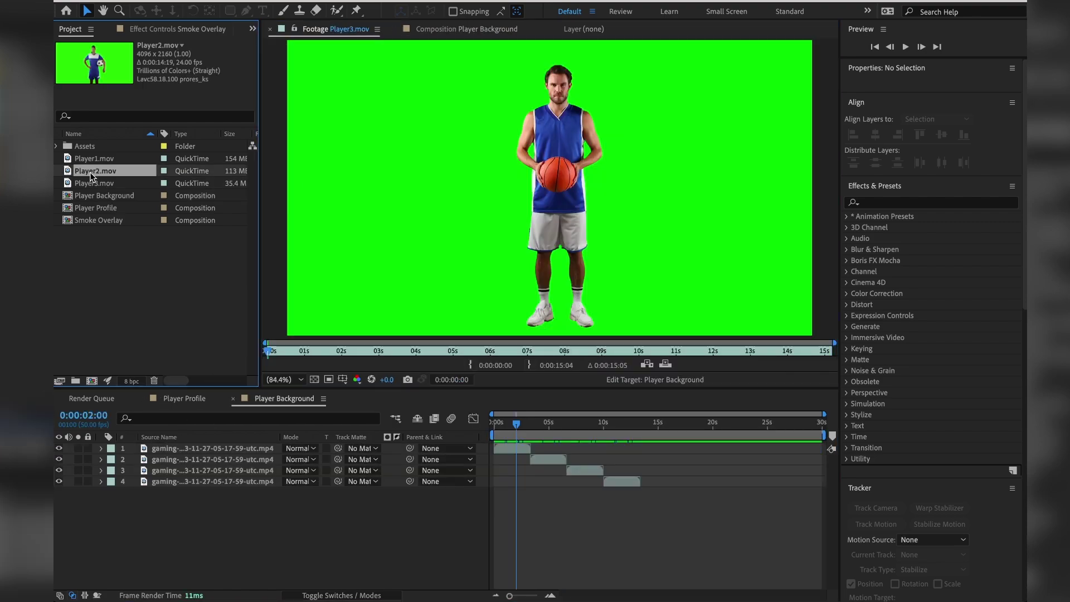
{"action": "double_click", "coordinate": [90, 174]}
{"action": "left_click", "coordinate": [184, 398]}
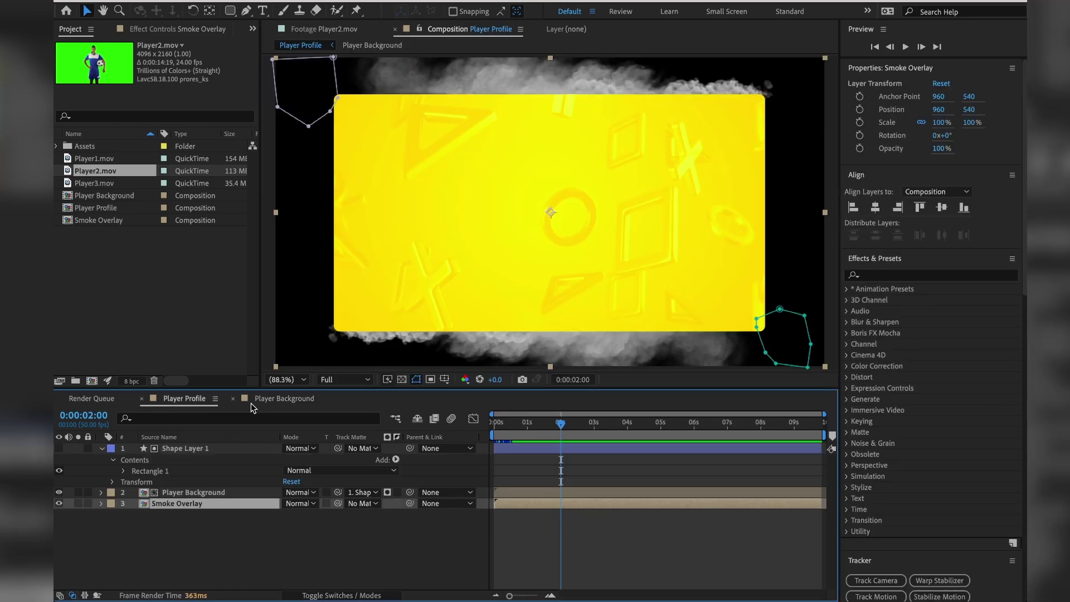
{"action": "left_click", "coordinate": [232, 398]}
Add Player2.mov to Player Profile, scale it to 54%, and position it at 1494.3, 574.
{"action": "left_click_drag", "start_coordinate": [96, 171], "coordinate": [240, 443]}
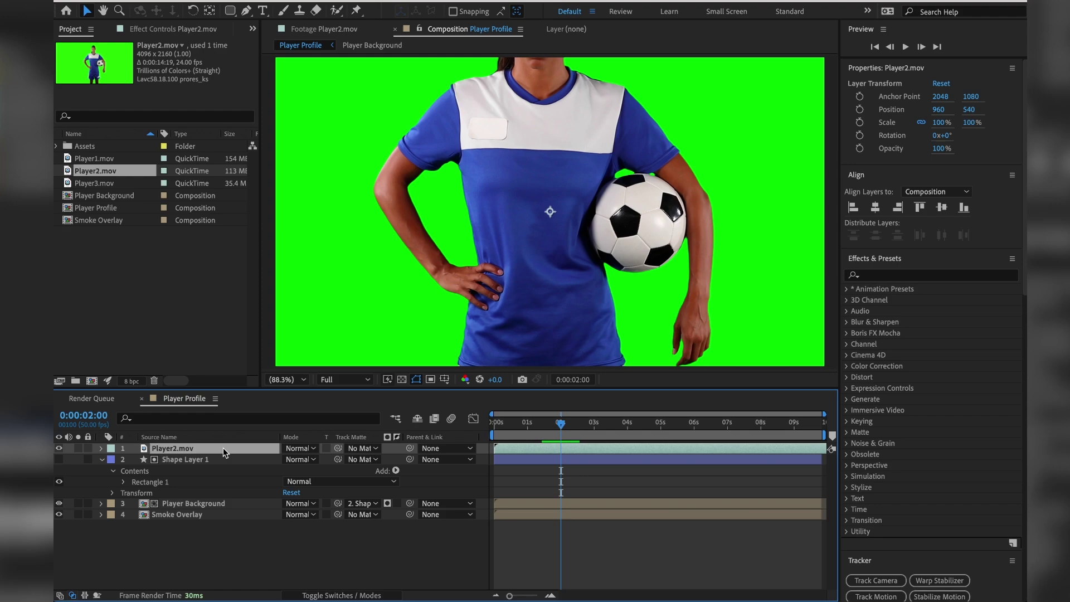
{"action": "key", "text": "s"}
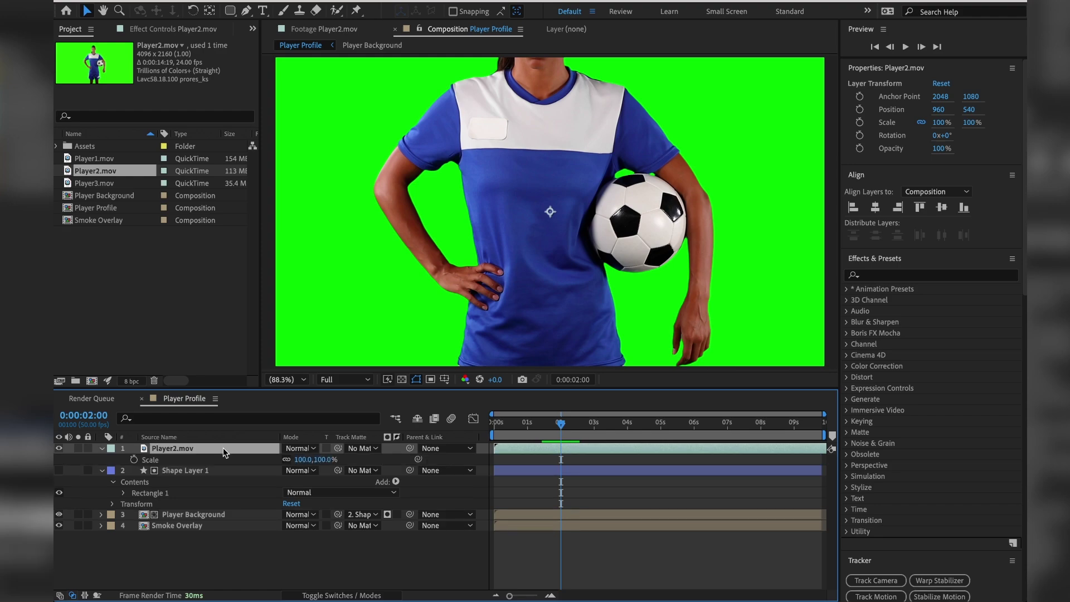
{"action": "left_click", "coordinate": [300, 459]}
{"action": "type", "text": "65"}
{"action": "key", "text": "Return"}
{"action": "mouse_move", "coordinate": [282, 460]}
{"action": "left_mouse_down"}
{"action": "mouse_move", "coordinate": [262, 460]}
{"action": "mouse_move", "coordinate": [275, 460]}
{"action": "left_mouse_up"}
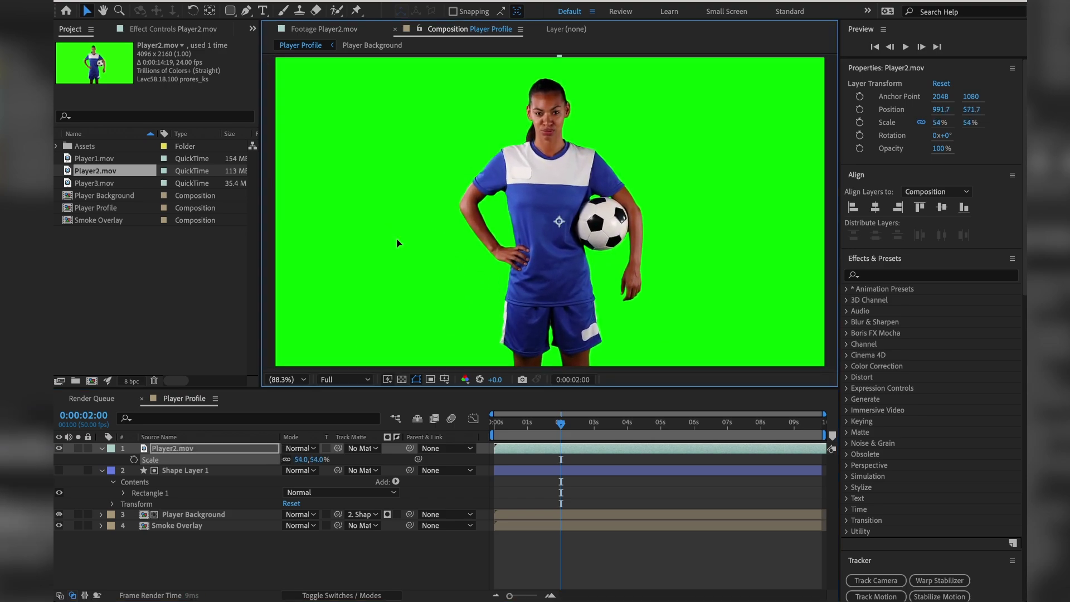
{"action": "left_click_drag", "start_coordinate": [396, 238], "coordinate": [536, 235]}
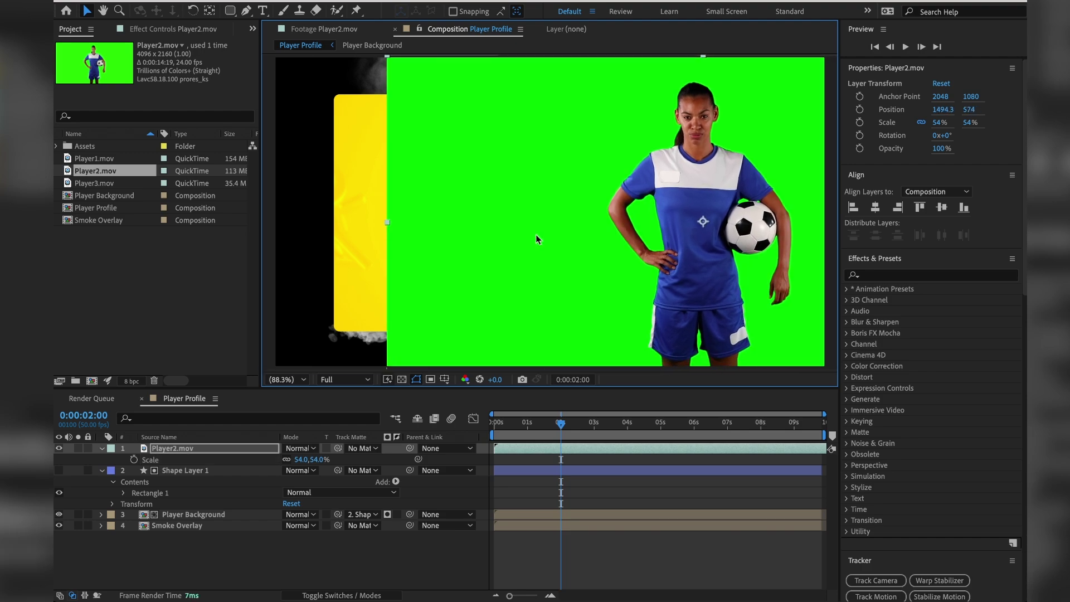
{"action": "key", "text": "ctrl+s"}
{"action": "left_click", "coordinate": [905, 276]}
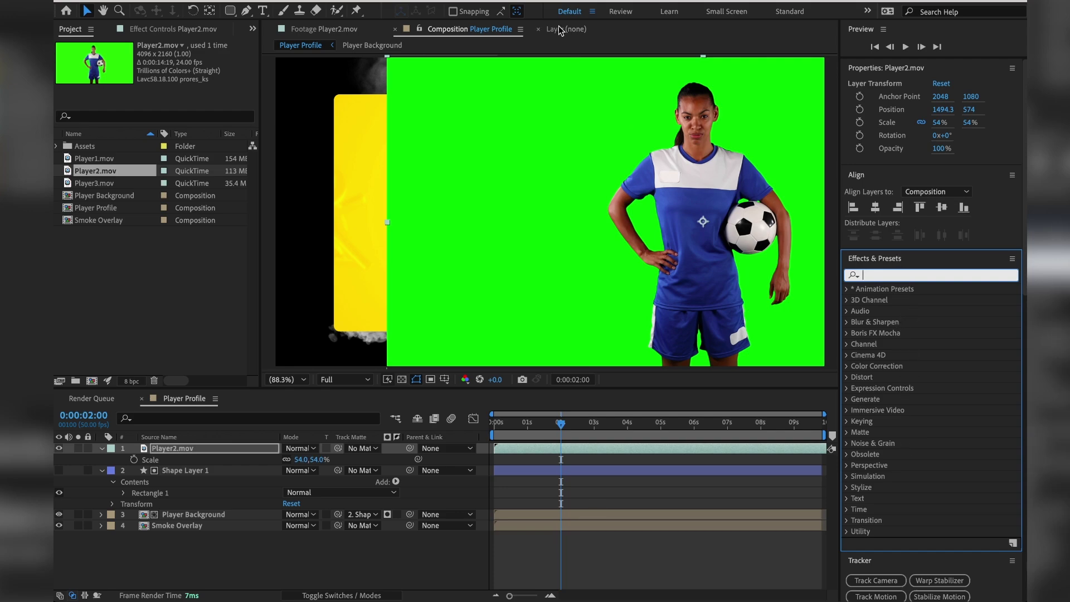
Switch to the Effects workspace layout.
{"action": "left_click", "coordinate": [404, 0]}
{"action": "mouse_move", "coordinate": [424, 2]}
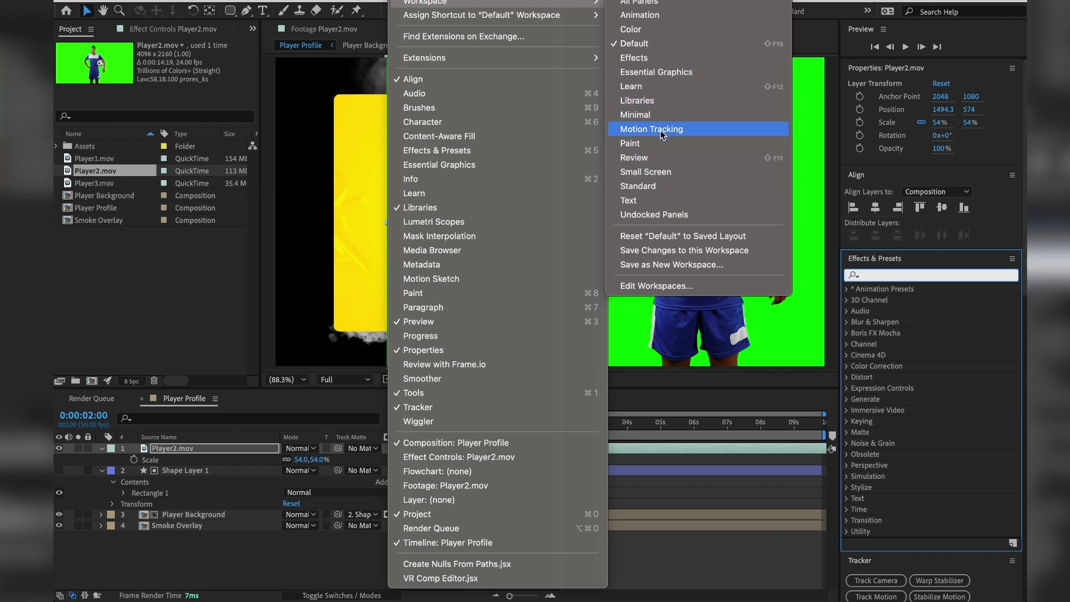
{"action": "left_click", "coordinate": [670, 58]}
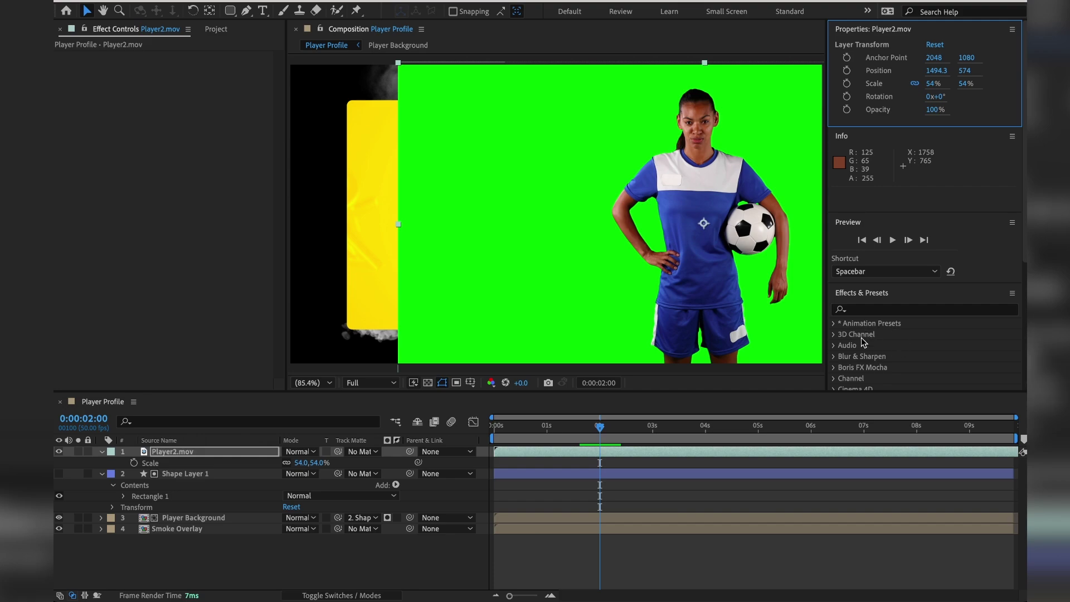
{"action": "left_click", "coordinate": [430, 177]}
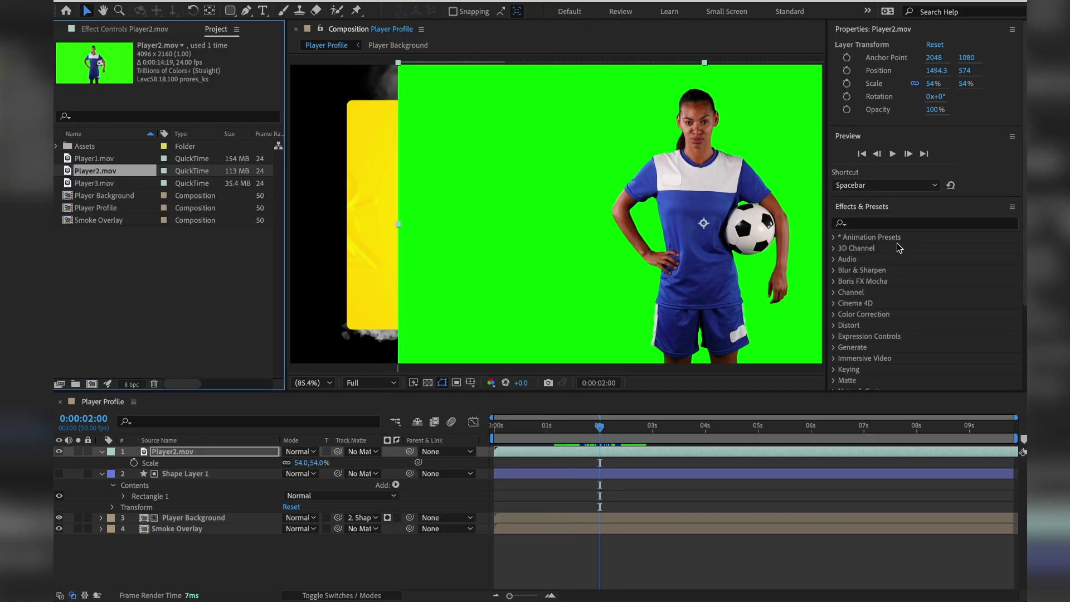
Search for keylight and apply Keylight (1.2) to the Player2.mov layer.
{"action": "left_click", "coordinate": [890, 224]}
{"action": "type", "text": "keyligh"}
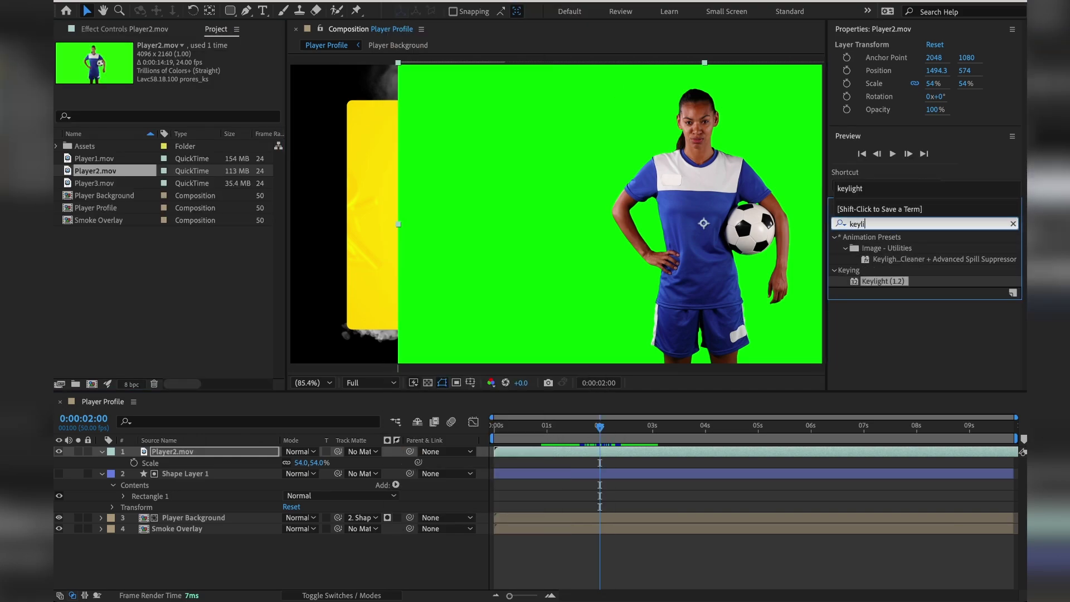
{"action": "left_click", "coordinate": [887, 281]}
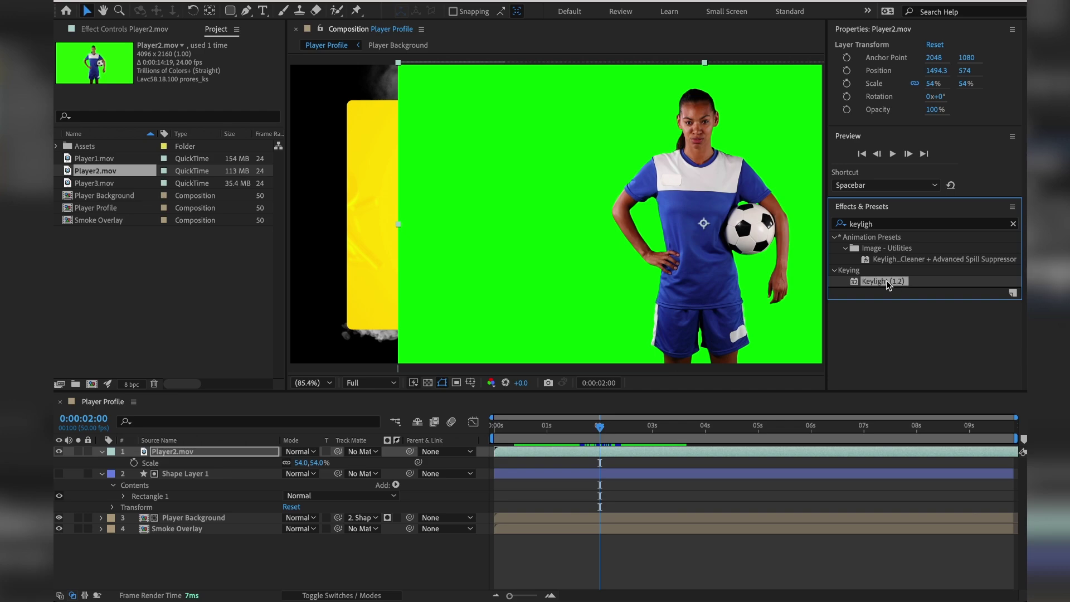
{"action": "left_click_drag", "start_coordinate": [886, 279], "coordinate": [200, 456]}
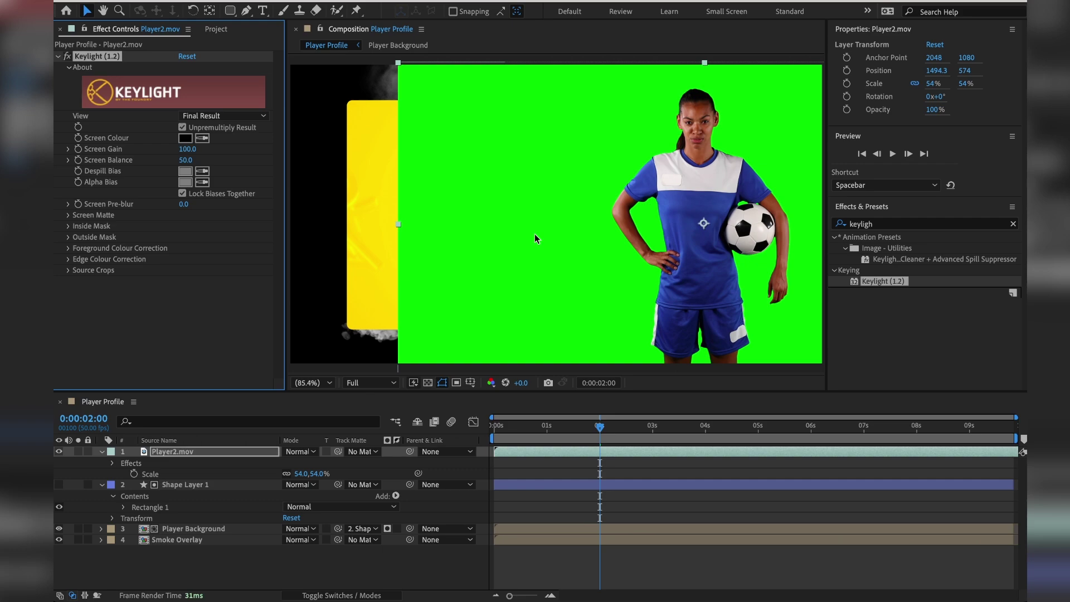
Set Keylight's Screen Colour to the green backdrop, preview the key, and select all layers.
{"action": "key", "text": "ctrl+s"}
{"action": "left_click", "coordinate": [202, 139]}
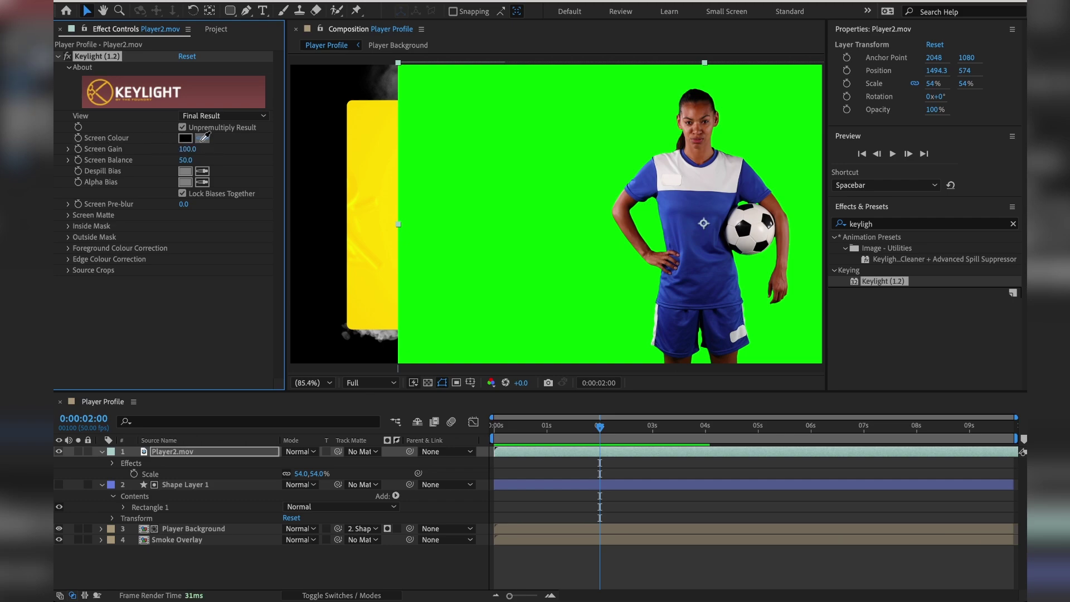
{"action": "left_click", "coordinate": [653, 143]}
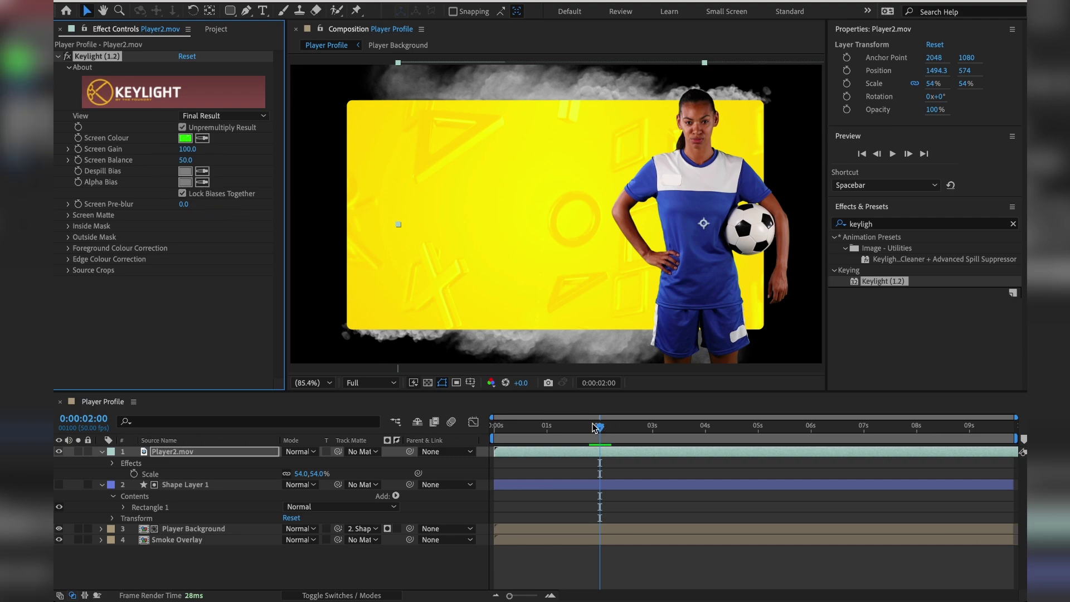
{"action": "left_click_drag", "start_coordinate": [595, 426], "coordinate": [490, 431]}
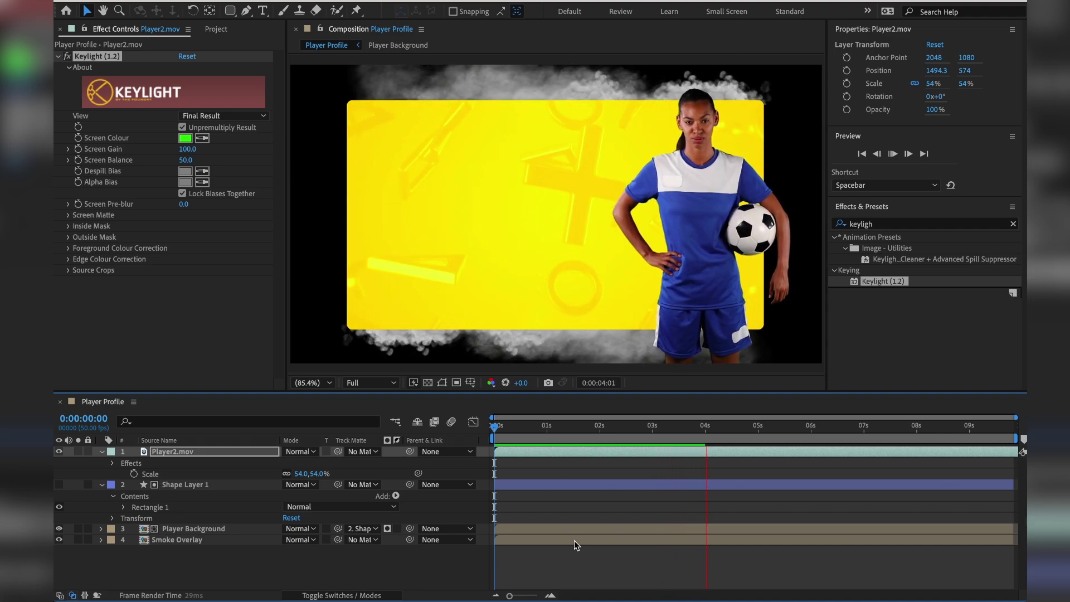
{"action": "key", "text": "space"}
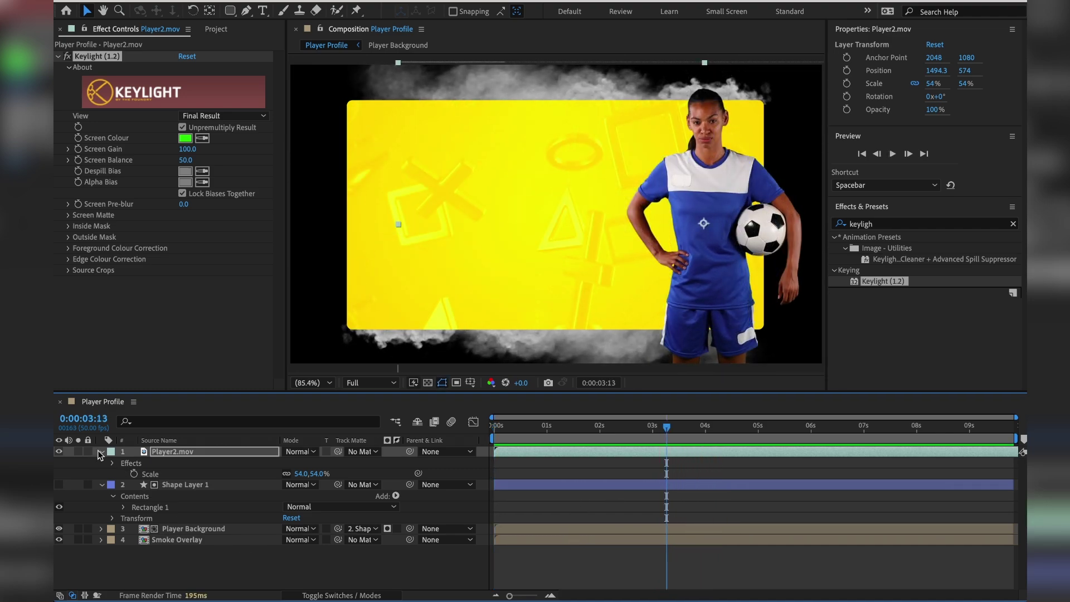
{"action": "key", "text": "ctrl+a"}
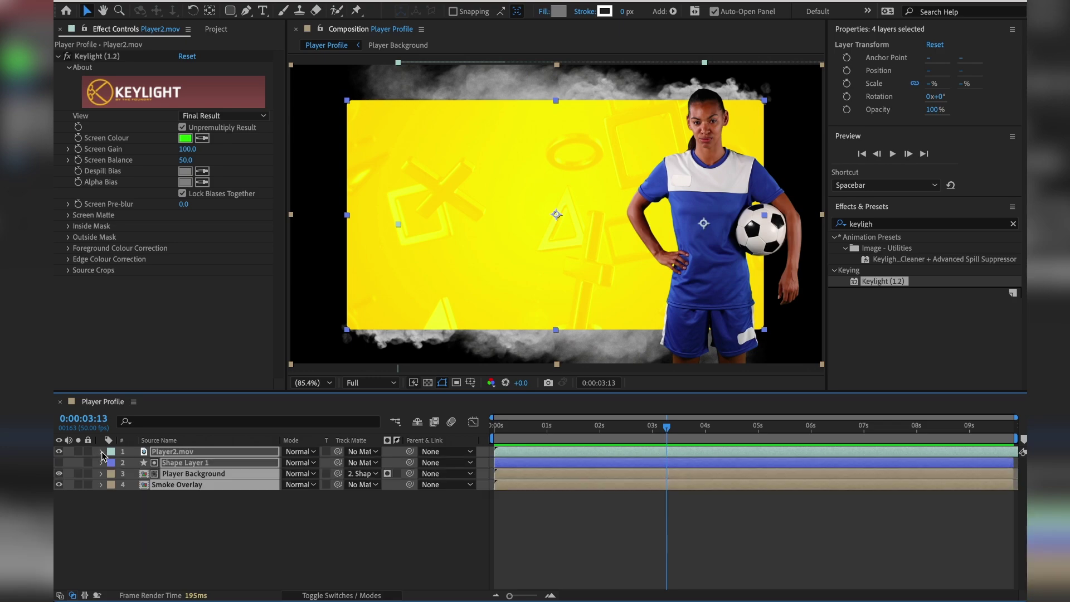
Collapse all layer properties and type a PLAYER NAME text layer on the panel.
{"action": "key", "text": "ctrl+grave"}
{"action": "left_click", "coordinate": [175, 510]}
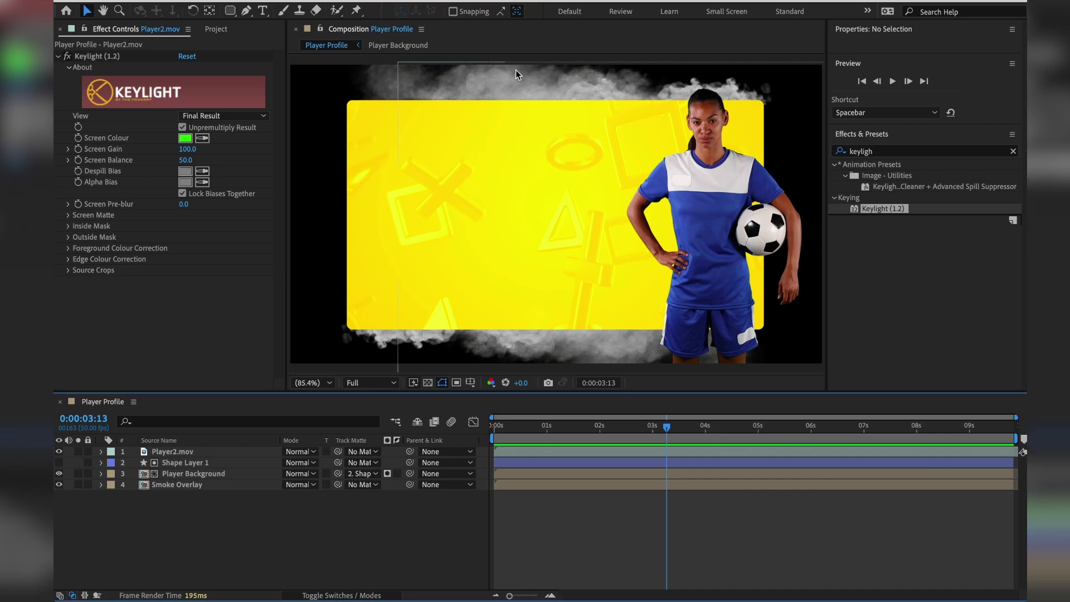
{"action": "left_click", "coordinate": [261, 11]}
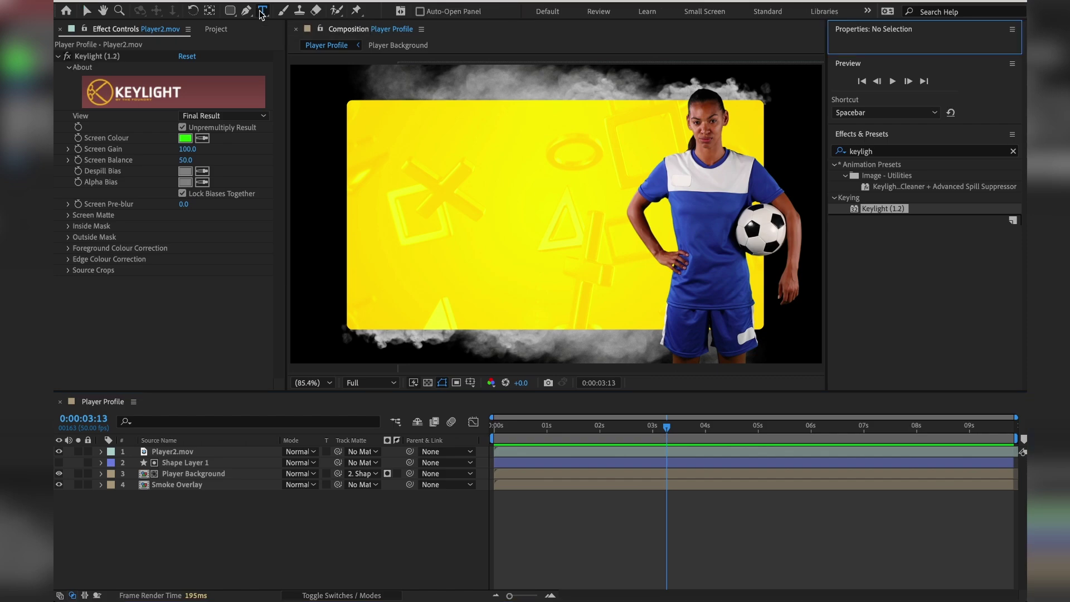
{"action": "left_click", "coordinate": [376, 122]}
{"action": "type", "text": "PLA"}
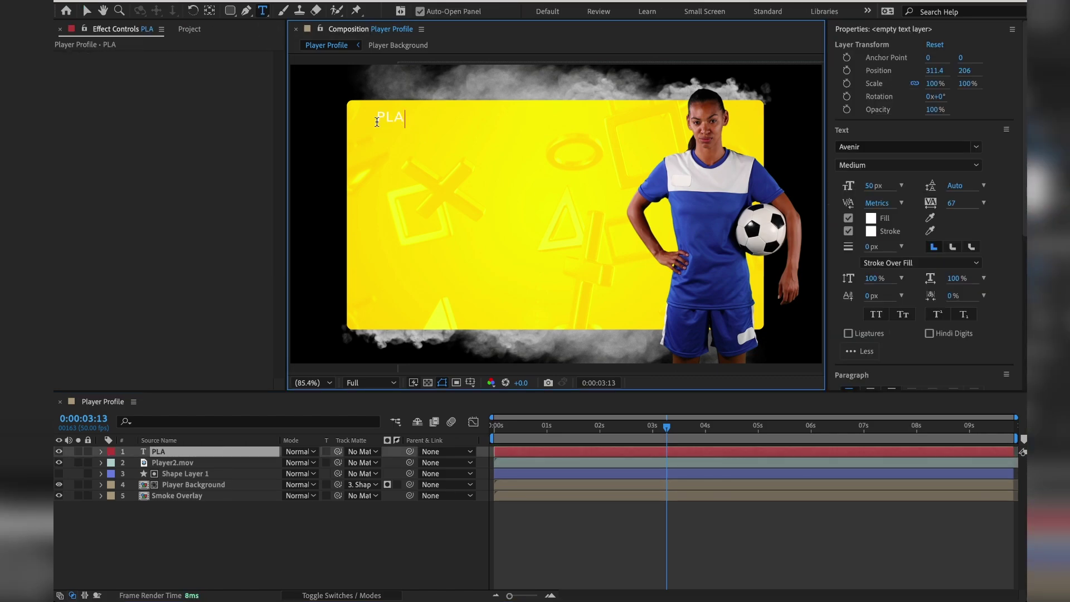
{"action": "type", "text": "YER NAME"}
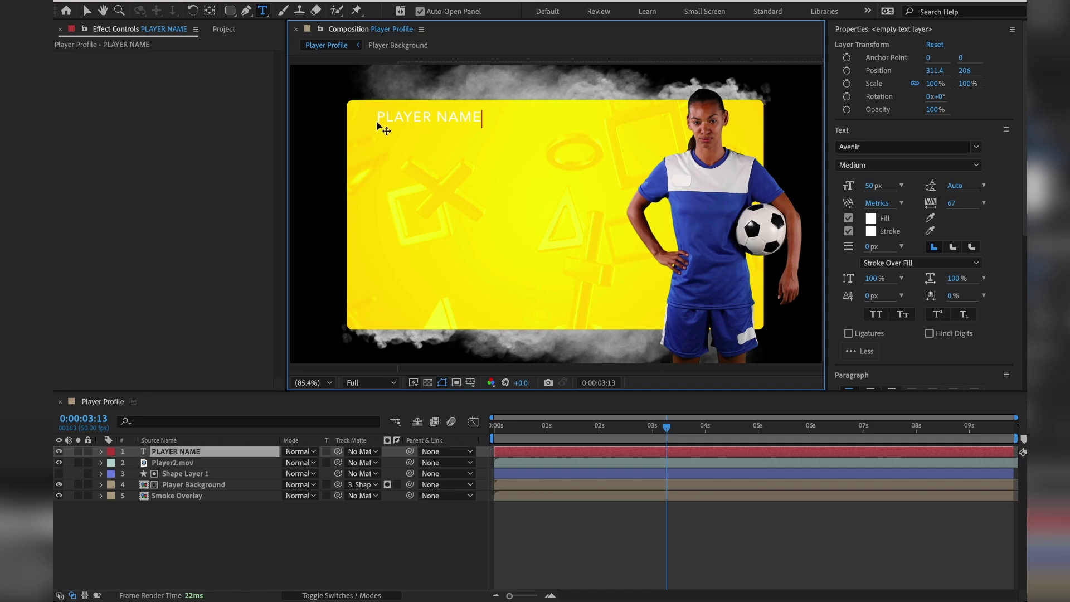
Set the PLAYER NAME text fill to black.
{"action": "triple_click", "coordinate": [417, 121]}
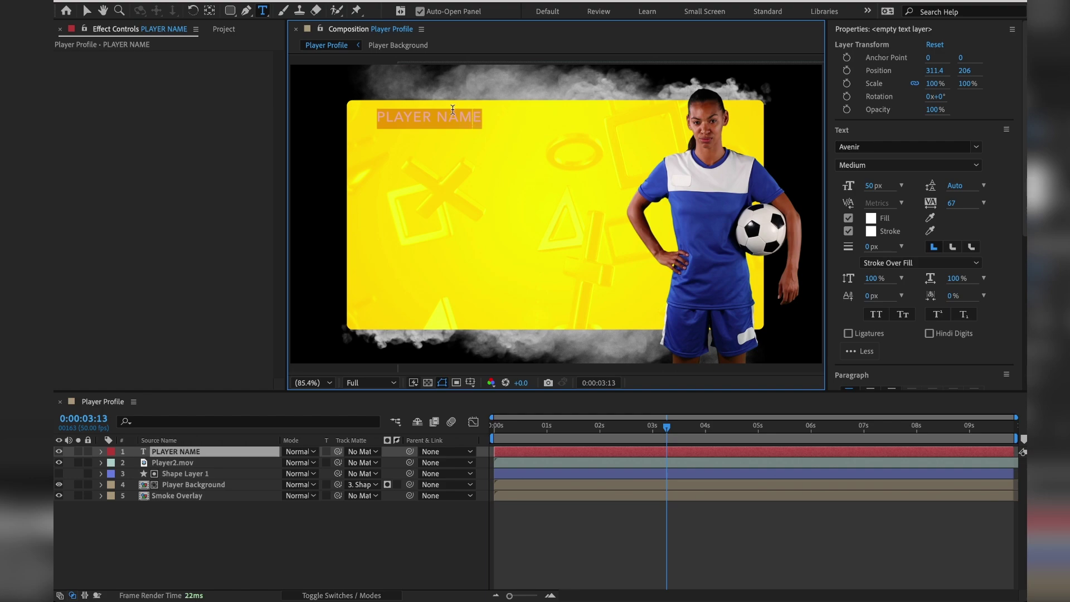
{"action": "left_click", "coordinate": [870, 218]}
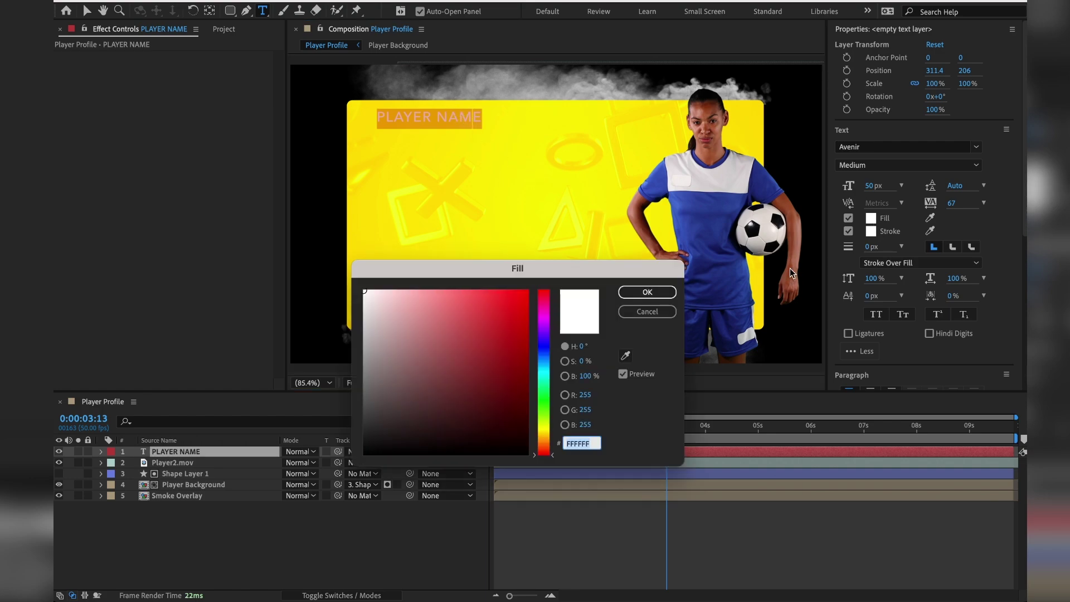
{"action": "left_click_drag", "start_coordinate": [470, 365], "coordinate": [337, 503]}
{"action": "left_click", "coordinate": [651, 292]}
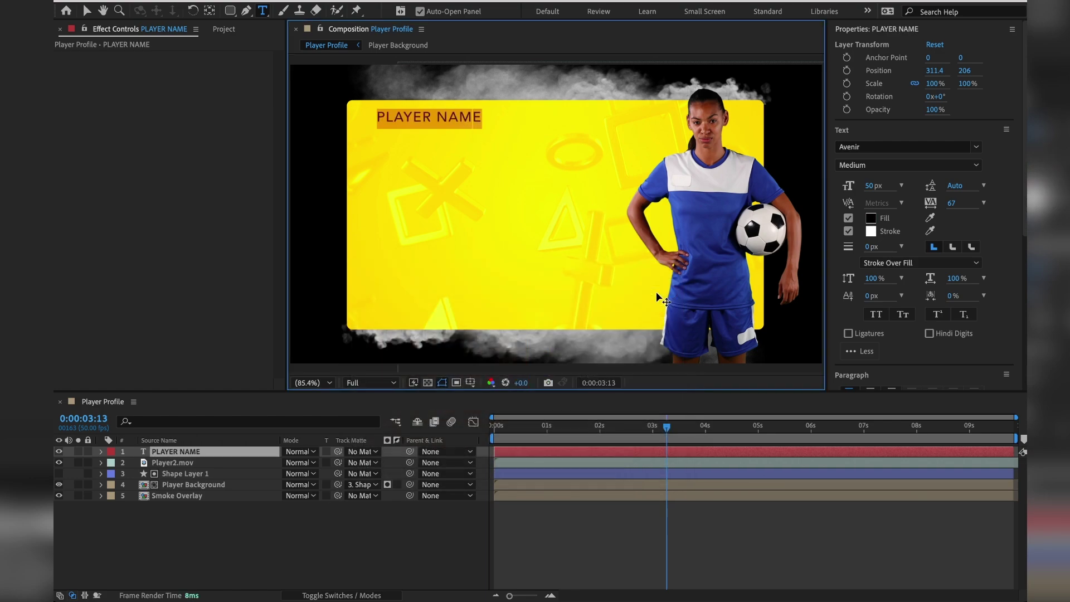
Change the title font to Gloridot at 139 px.
{"action": "left_click", "coordinate": [976, 148]}
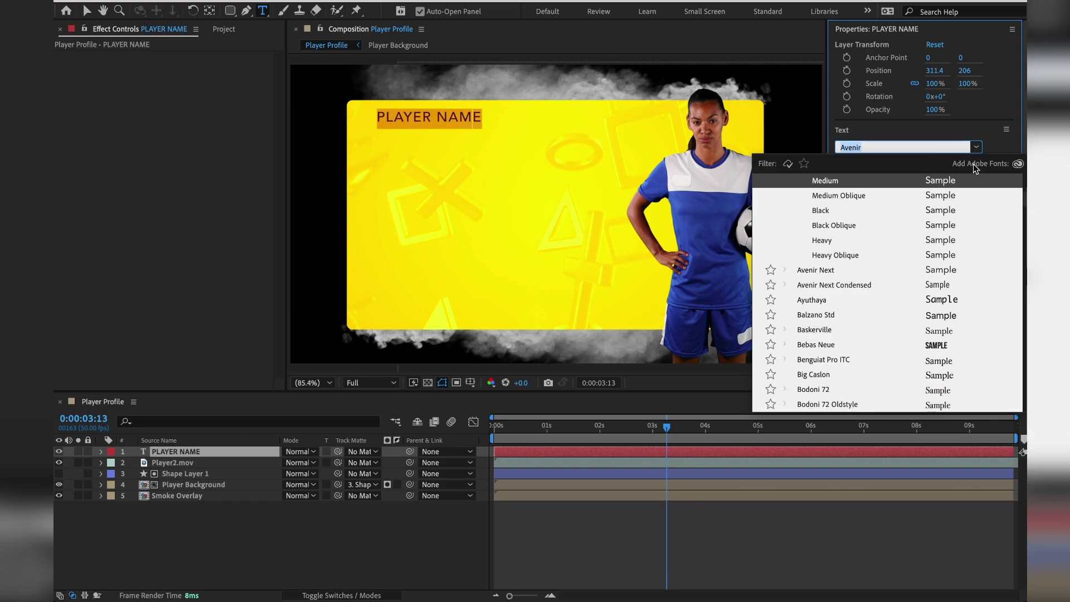
{"action": "scroll", "coordinate": [823, 362], "scroll_direction": "down", "scroll_amount": 10}
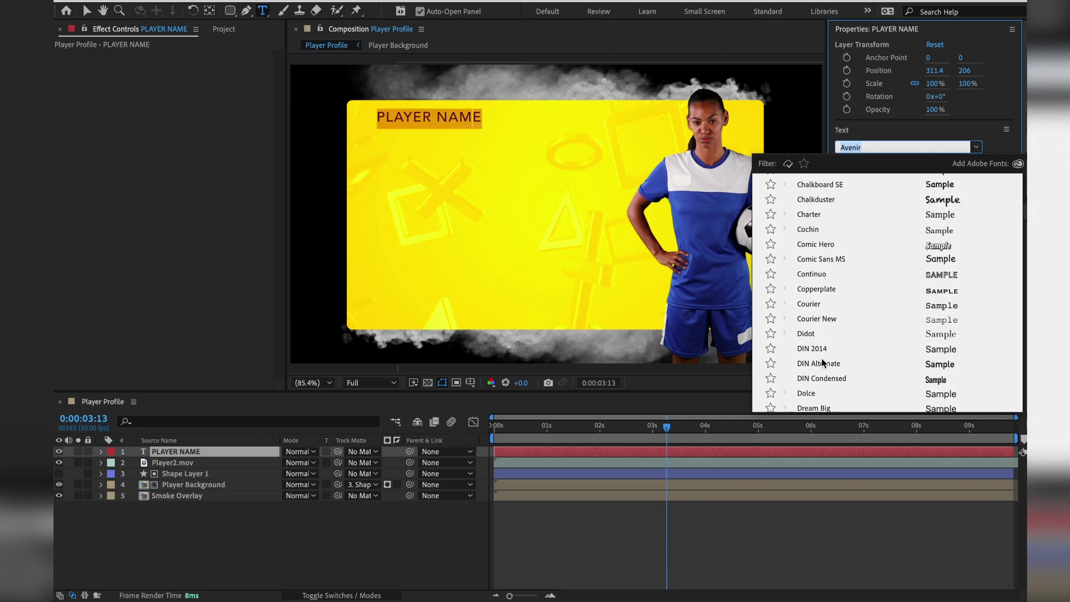
{"action": "scroll", "coordinate": [821, 361], "scroll_direction": "down", "scroll_amount": 10}
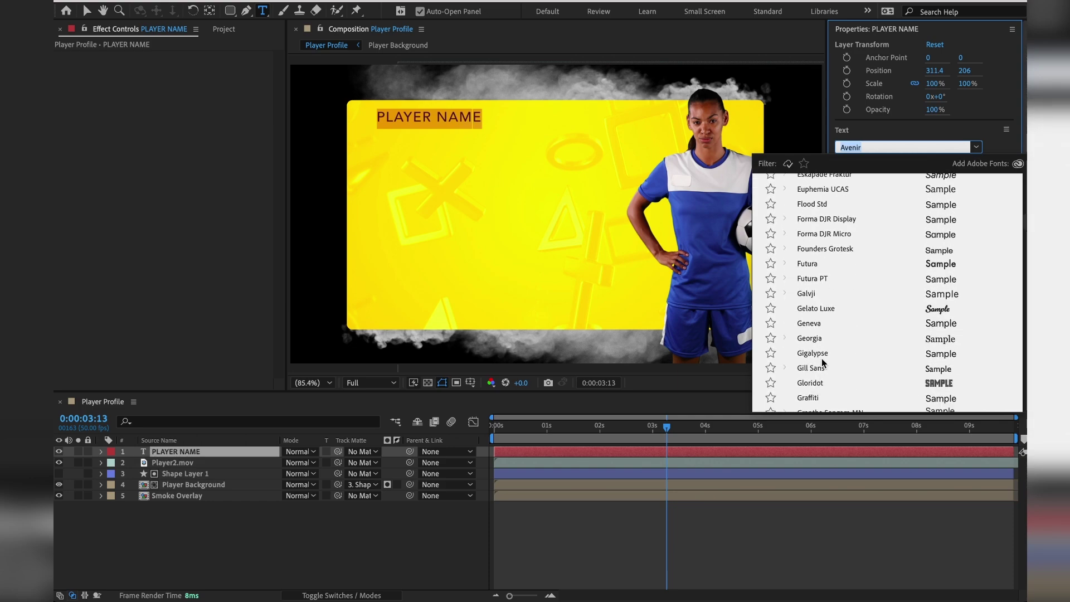
{"action": "left_click", "coordinate": [818, 368]}
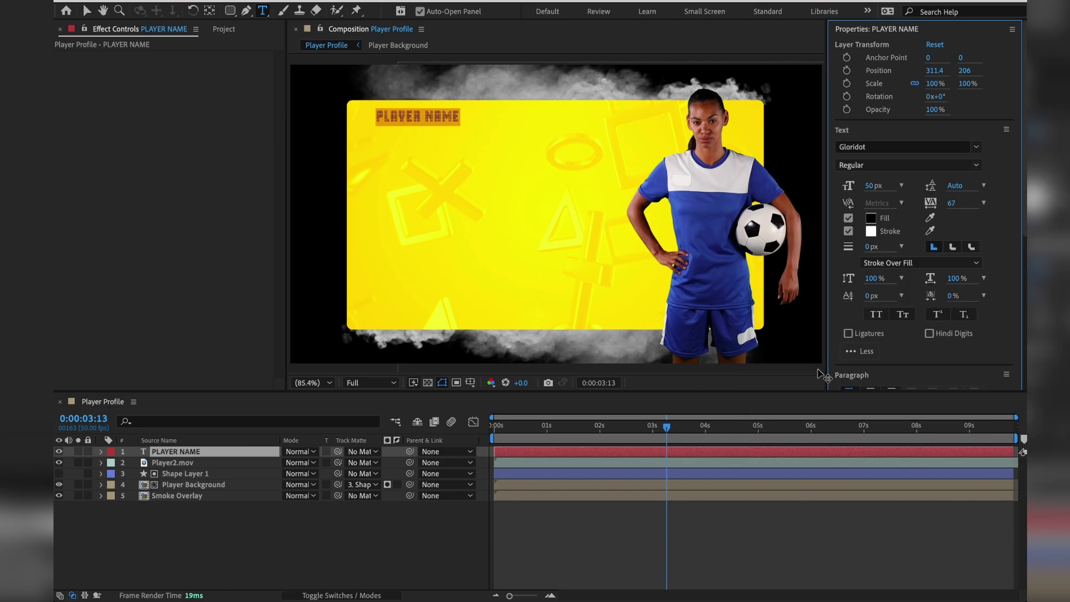
{"action": "left_click", "coordinate": [872, 186]}
{"action": "type", "text": "100"}
{"action": "key", "text": "Return"}
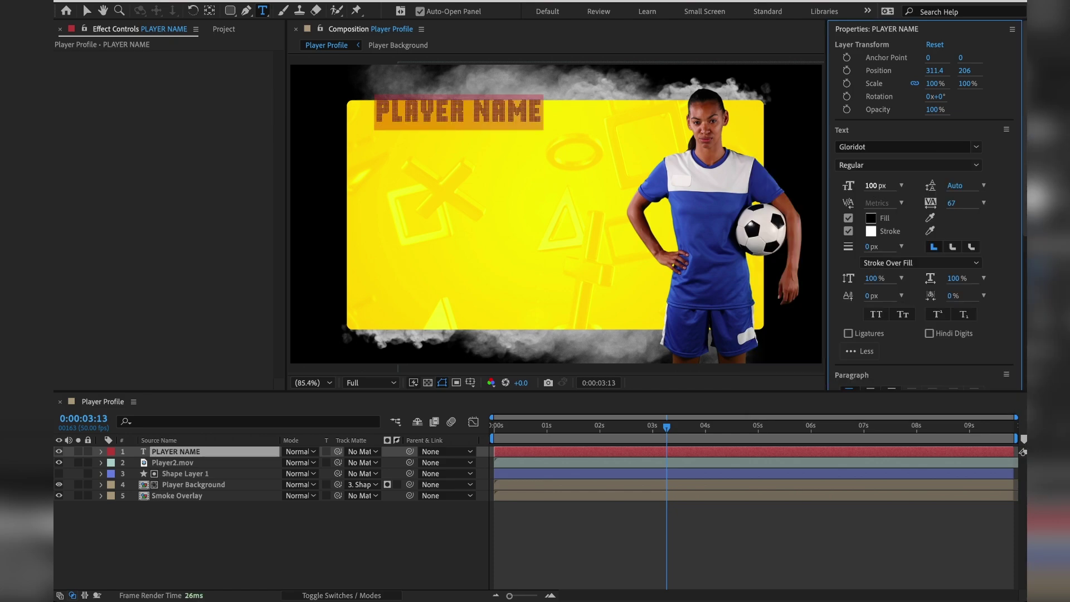
{"action": "left_click_drag", "start_coordinate": [872, 185], "coordinate": [900, 183]}
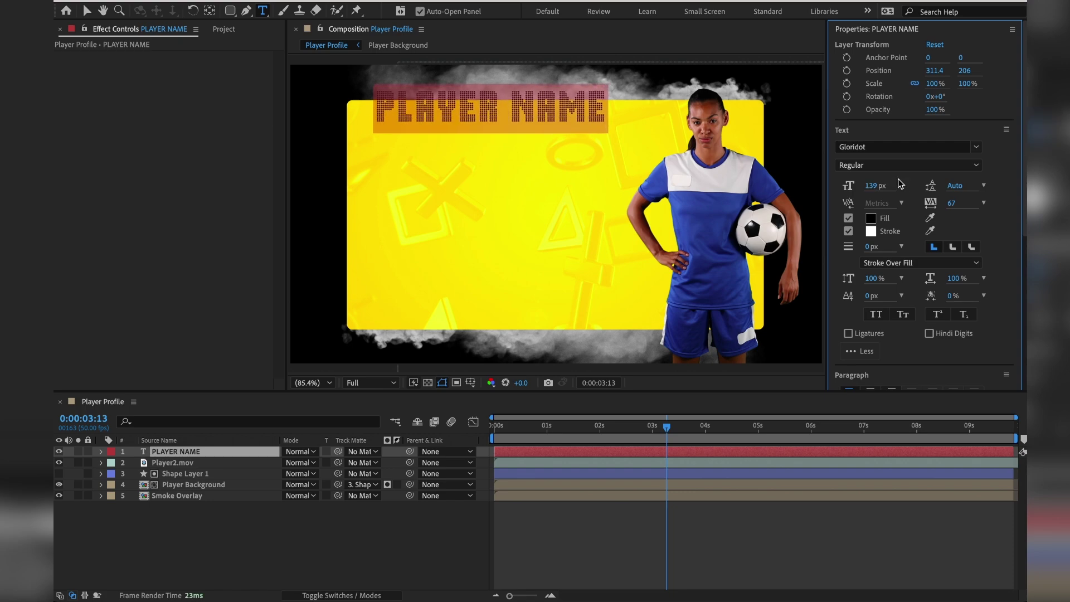
Move PLAYER NAME down and left on the panel, then duplicate the layer.
{"action": "left_click", "coordinate": [87, 10]}
{"action": "left_click", "coordinate": [449, 110]}
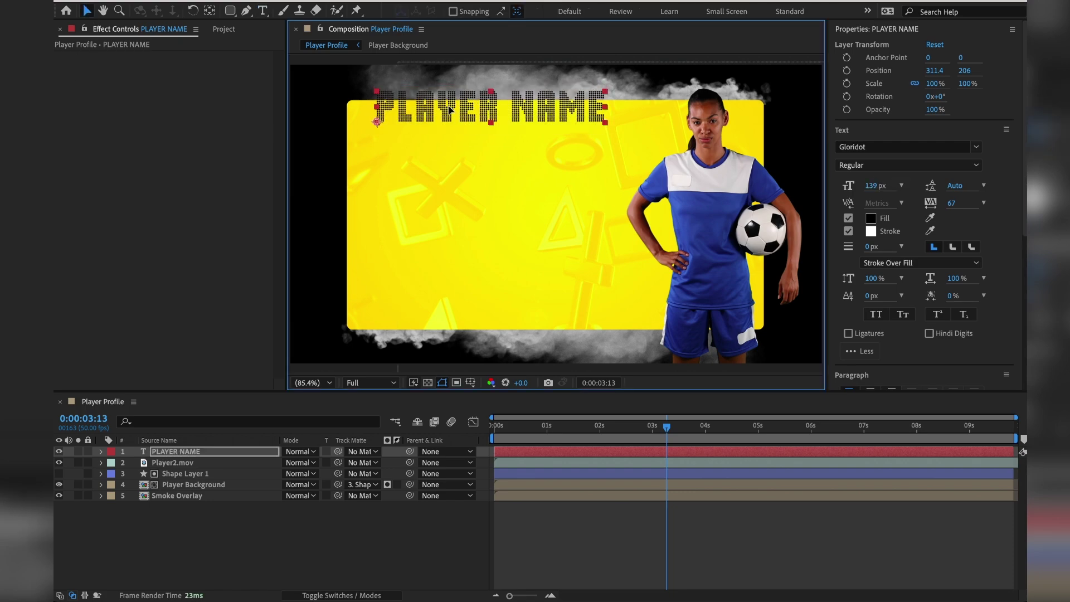
{"action": "left_click_drag", "start_coordinate": [449, 110], "coordinate": [444, 131]}
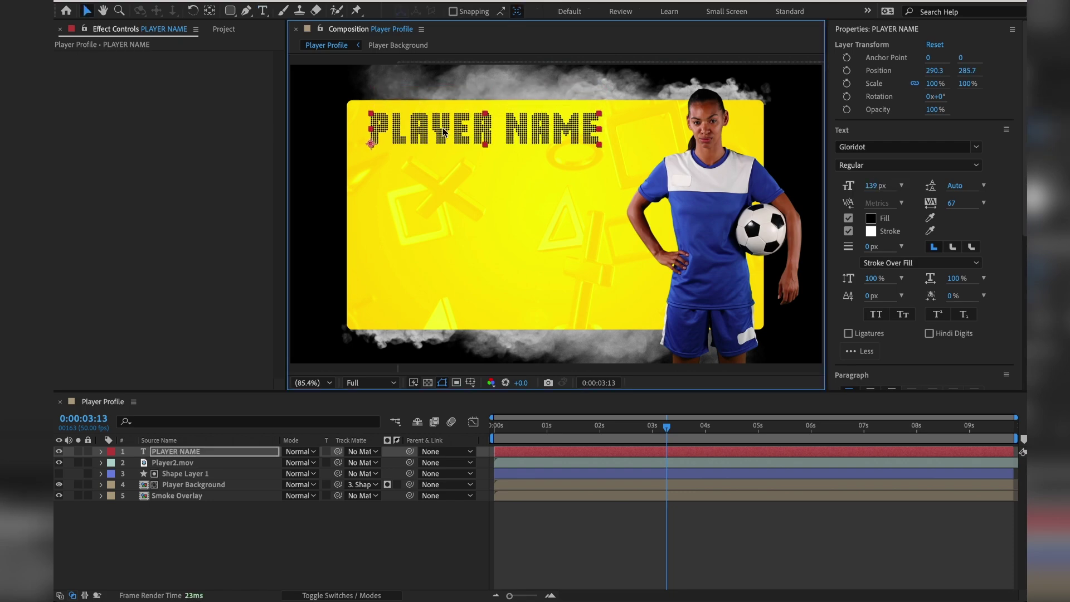
{"action": "left_click", "coordinate": [542, 573]}
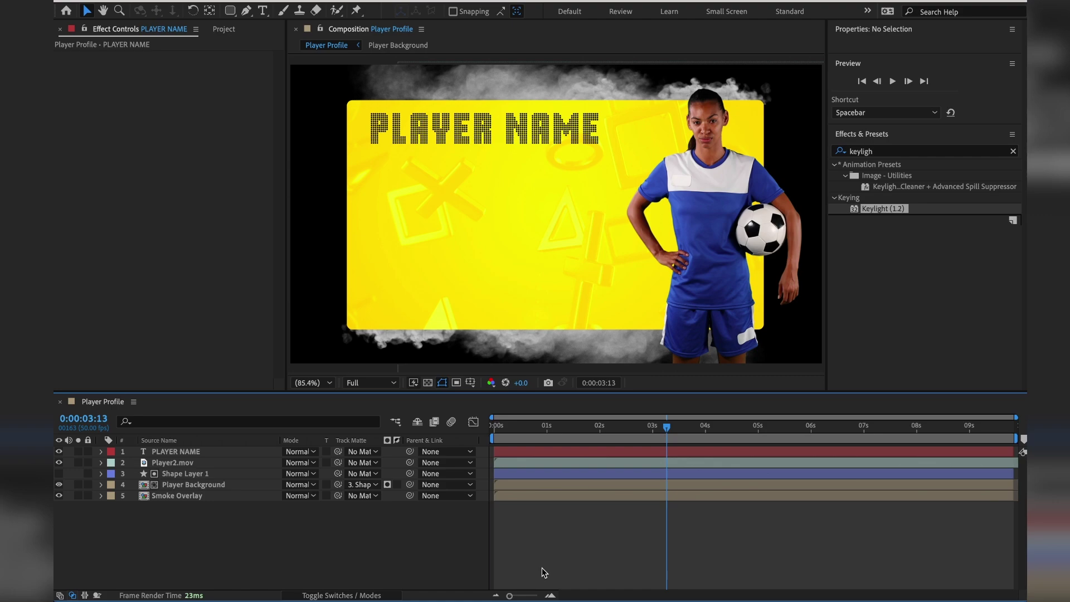
{"action": "left_click", "coordinate": [167, 452]}
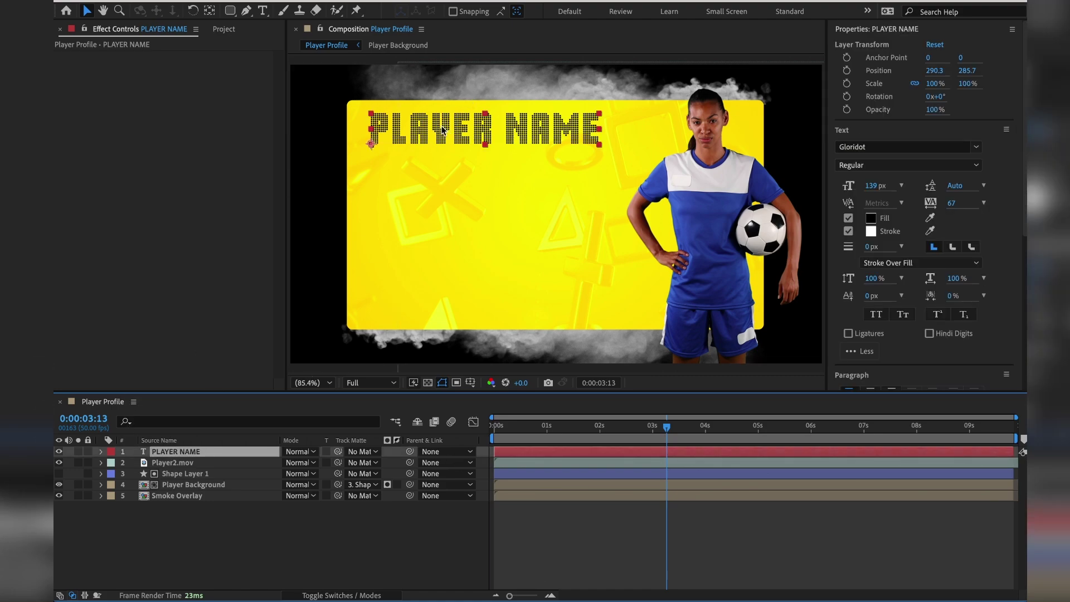
{"action": "key", "text": "ctrl+d"}
Move the title copy below the original and retype it as three lines: STAT 1:, STAT 2:, STAT 3:.
{"action": "left_click_drag", "start_coordinate": [442, 130], "coordinate": [439, 179]}
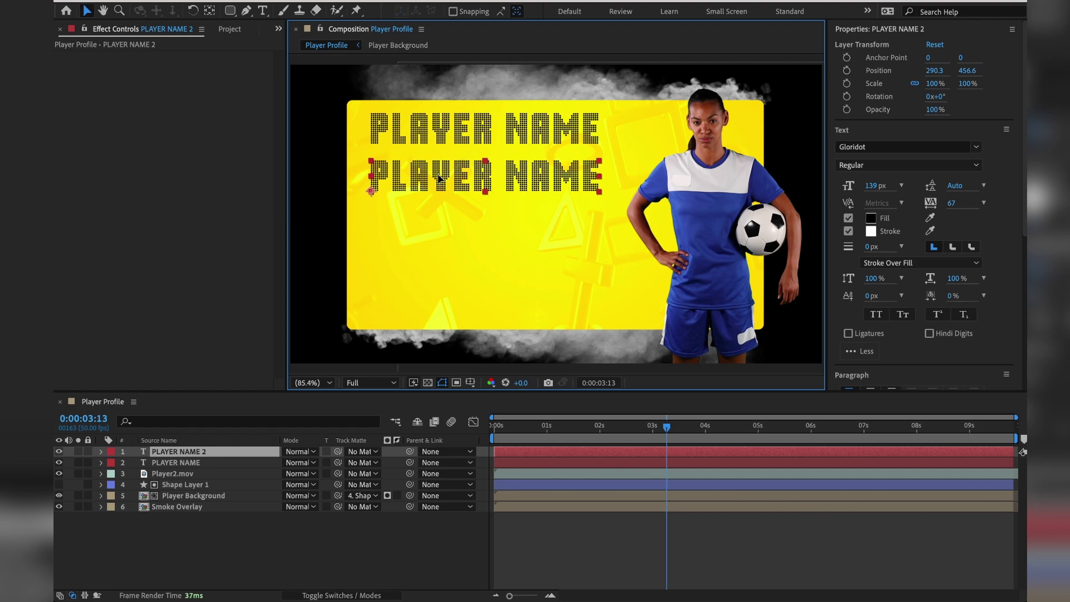
{"action": "double_click", "coordinate": [439, 177]}
{"action": "type", "text": "STA"}
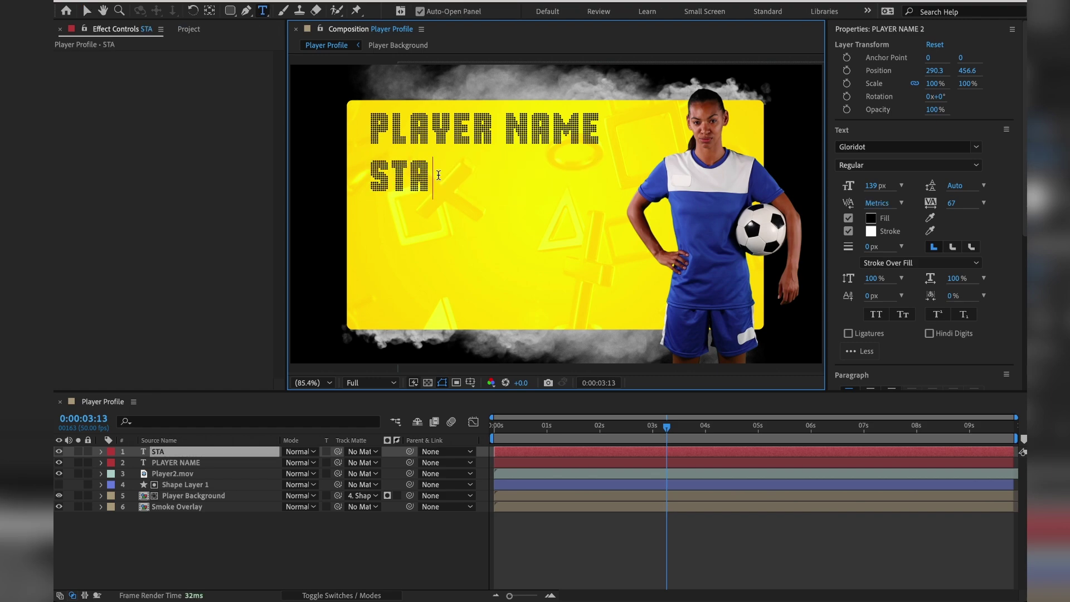
{"action": "type", "text": "T 1:"}
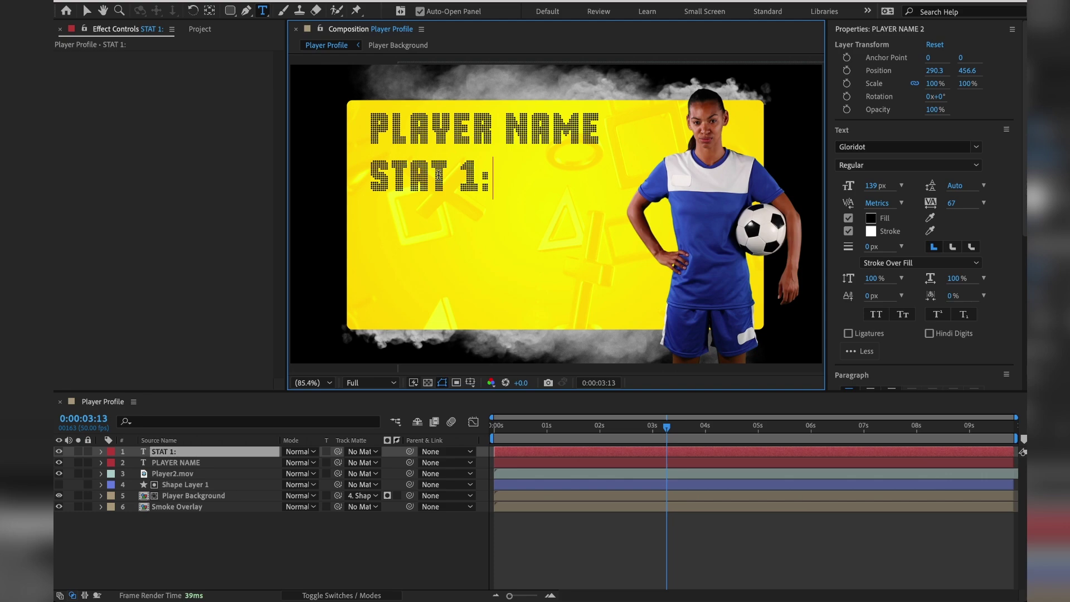
{"action": "key", "text": "Return"}
{"action": "type", "text": "`"}
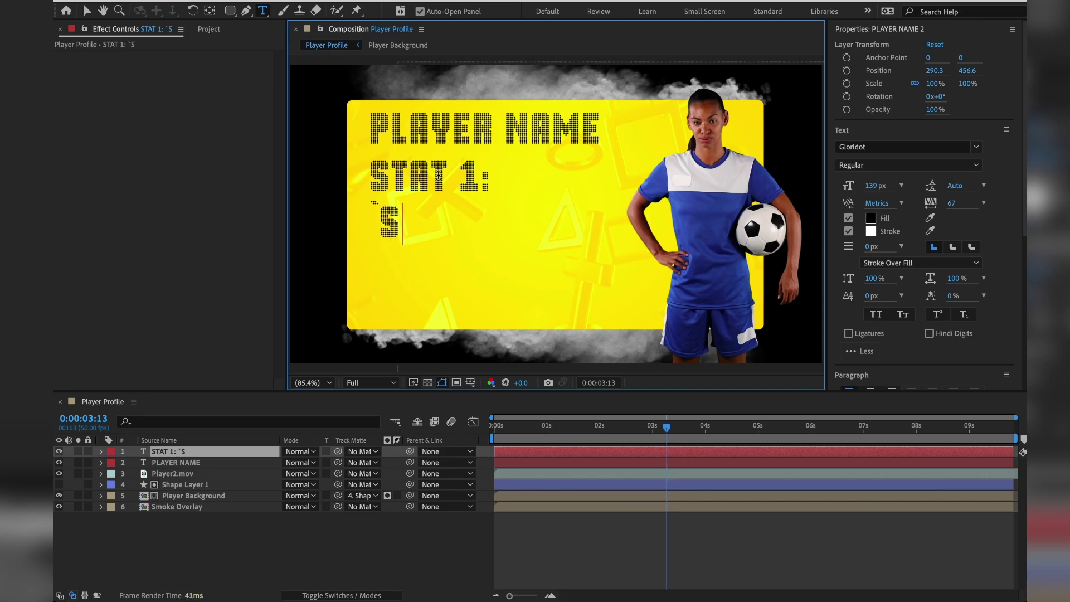
{"action": "key", "text": "BackSpace"}
{"action": "type", "text": "STAT 2:"}
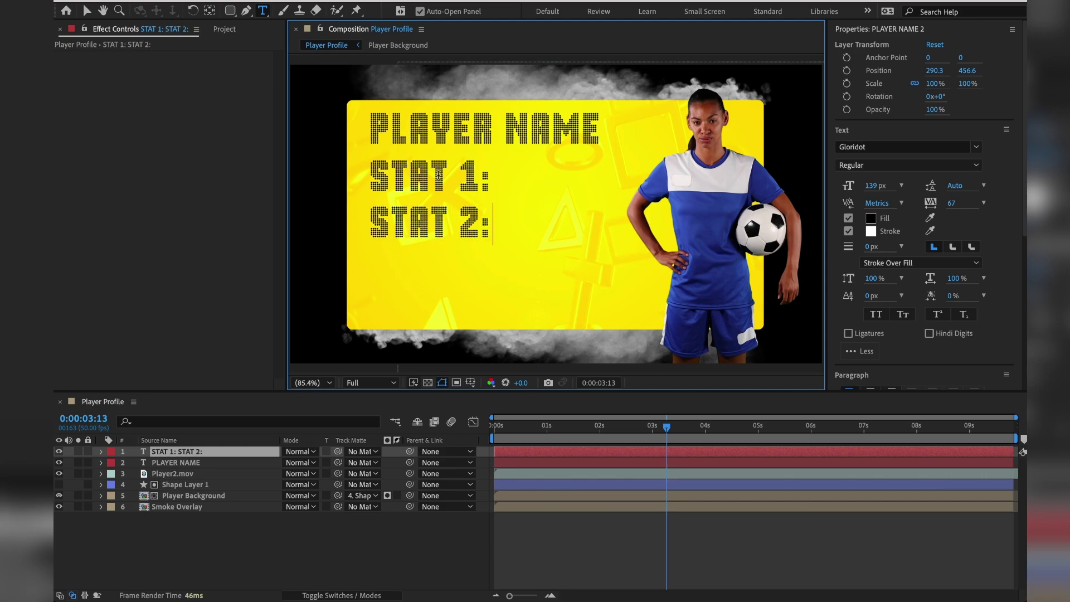
{"action": "key", "text": "Return"}
{"action": "type", "text": "STAT 3:"}
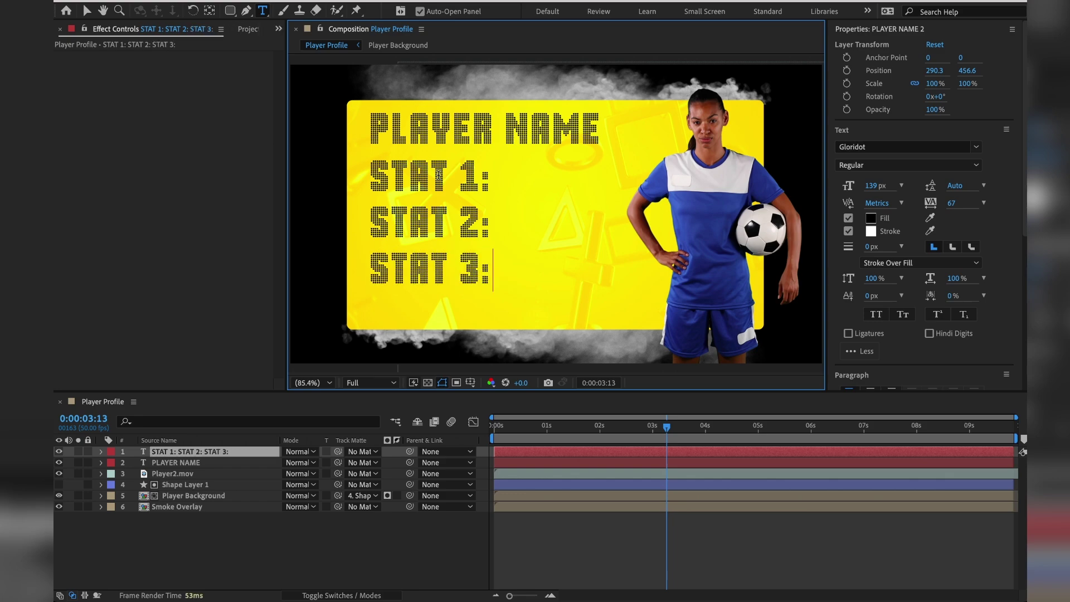
Set all three STAT lines to 80 px font size.
{"action": "key", "text": "ctrl+a"}
{"action": "left_click", "coordinate": [872, 187]}
{"action": "type", "text": "80"}
{"action": "key", "text": "Return"}
Add a 'Text 1' placeholder after STAT 1: in Avenir Light.
{"action": "left_click", "coordinate": [441, 182]}
{"action": "type", "text": "Text 1"}
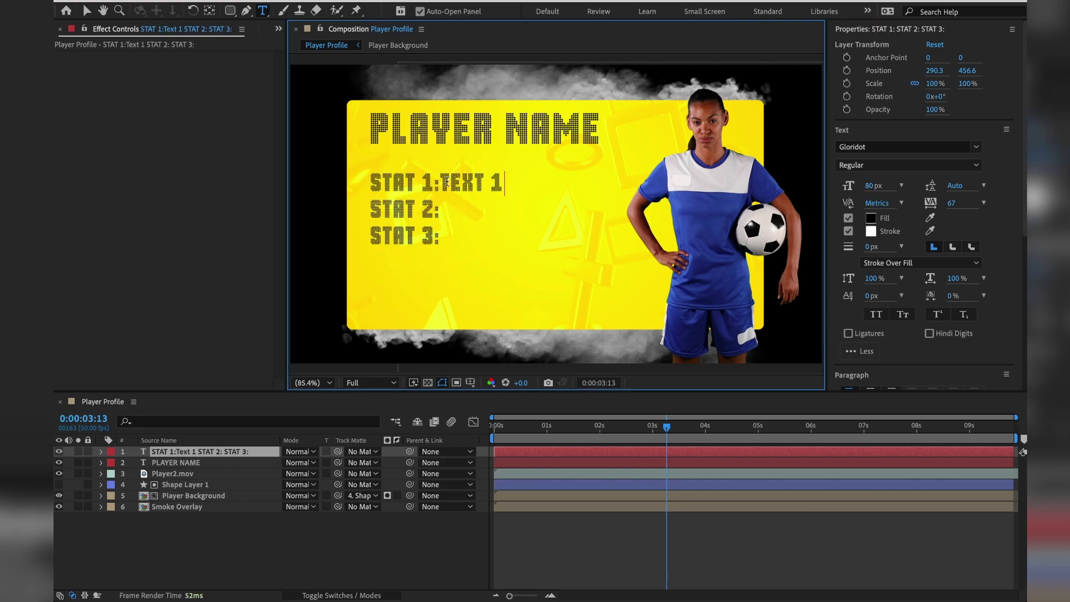
{"action": "left_click_drag", "start_coordinate": [445, 182], "coordinate": [508, 182]}
{"action": "left_click", "coordinate": [949, 146]}
{"action": "type", "text": "avenir"}
{"action": "key", "text": "Return"}
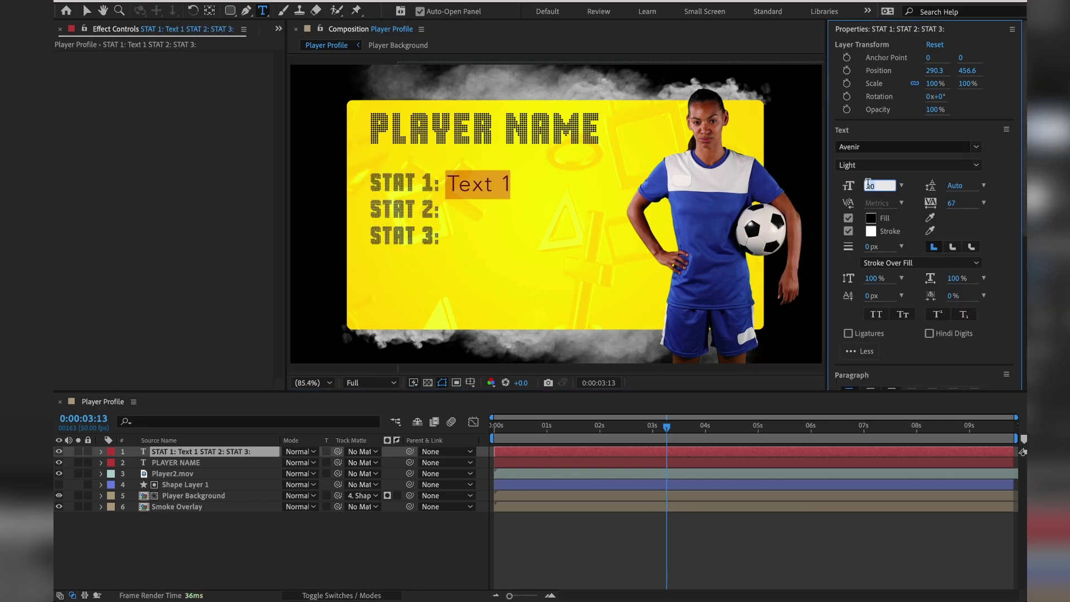
Paste the 'Text 1' placeholder after STAT 2 and STAT 3, then leave text editing.
{"action": "key", "text": "ctrl+c"}
{"action": "key", "text": "Down"}
{"action": "key", "text": "ctrl+v"}
{"action": "key", "text": "Down"}
{"action": "key", "text": "ctrl+v"}
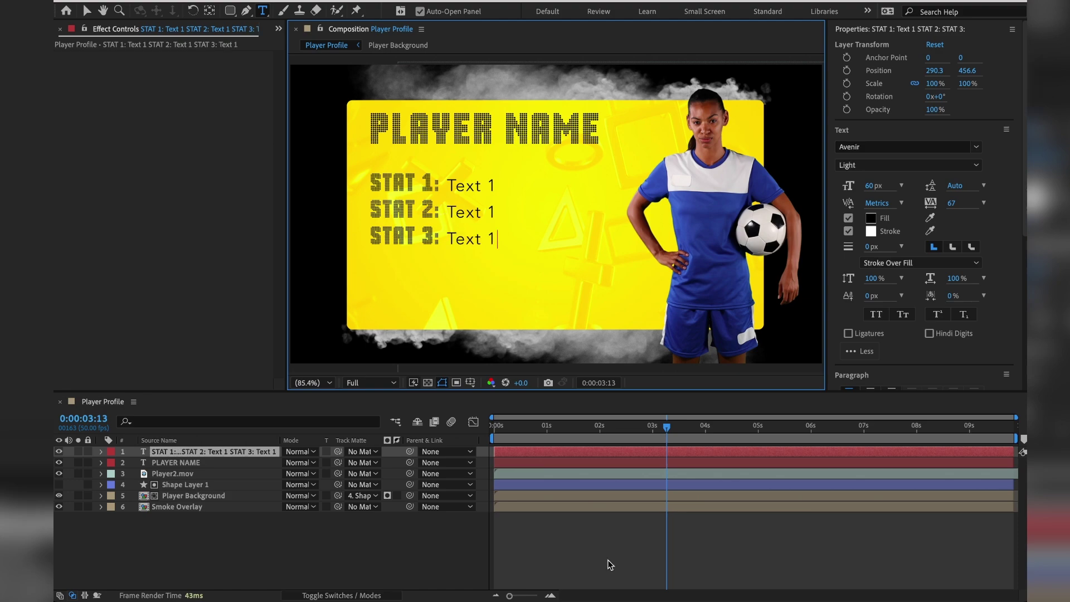
{"action": "left_click", "coordinate": [607, 559]}
{"action": "key", "text": "ctrl+s"}
{"action": "key", "text": "v"}
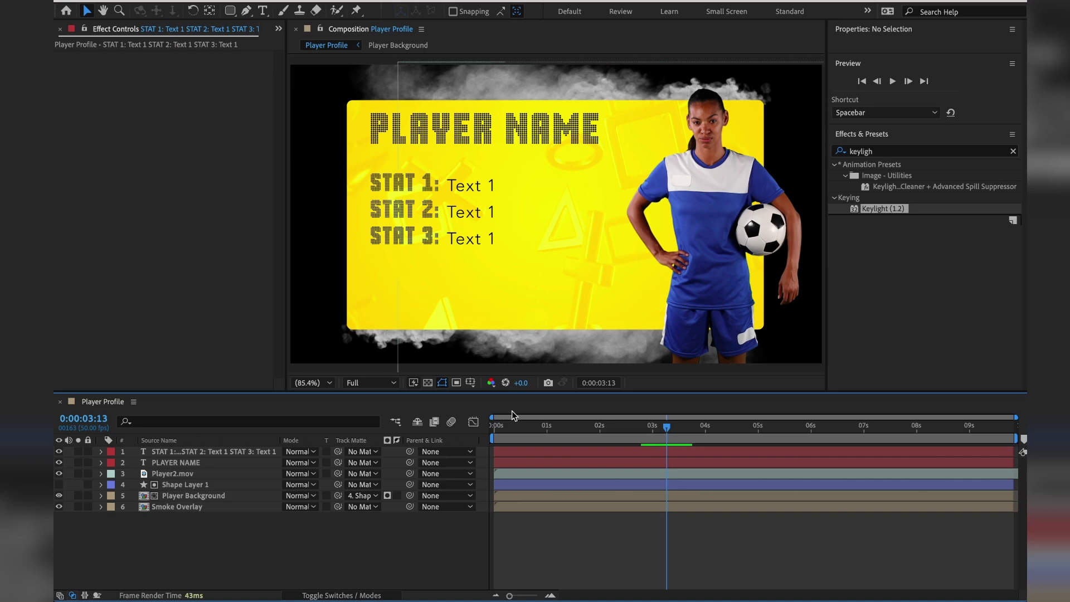
{"action": "left_click_drag", "start_coordinate": [517, 426], "coordinate": [485, 431]}
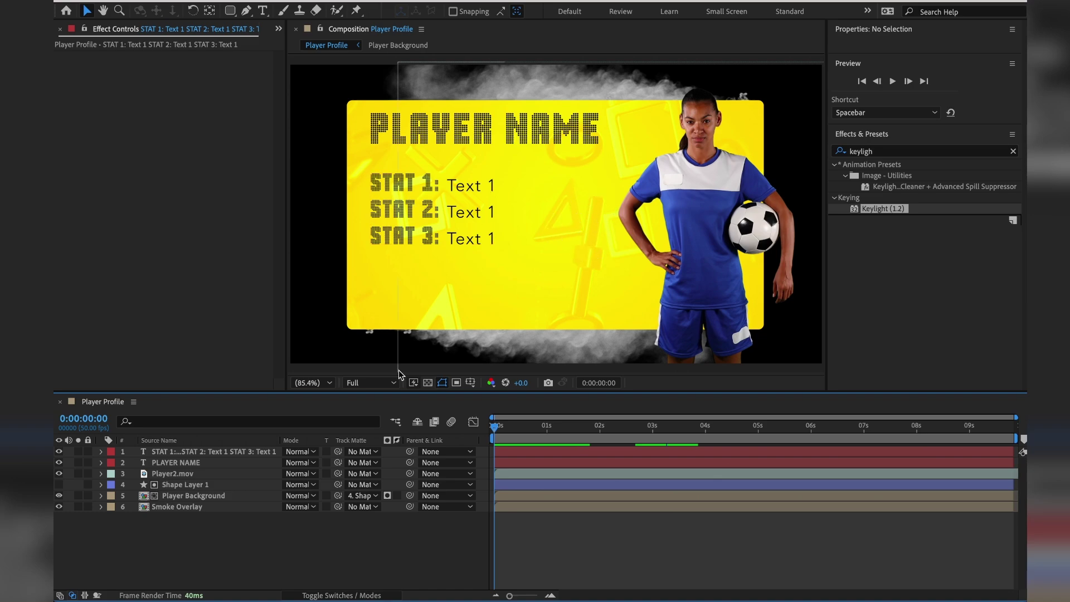
{"action": "left_click", "coordinate": [167, 497]}
Open the Player Background precomp and add Adjustment Layer 1 above its four gaming clips.
{"action": "double_click", "coordinate": [142, 497]}
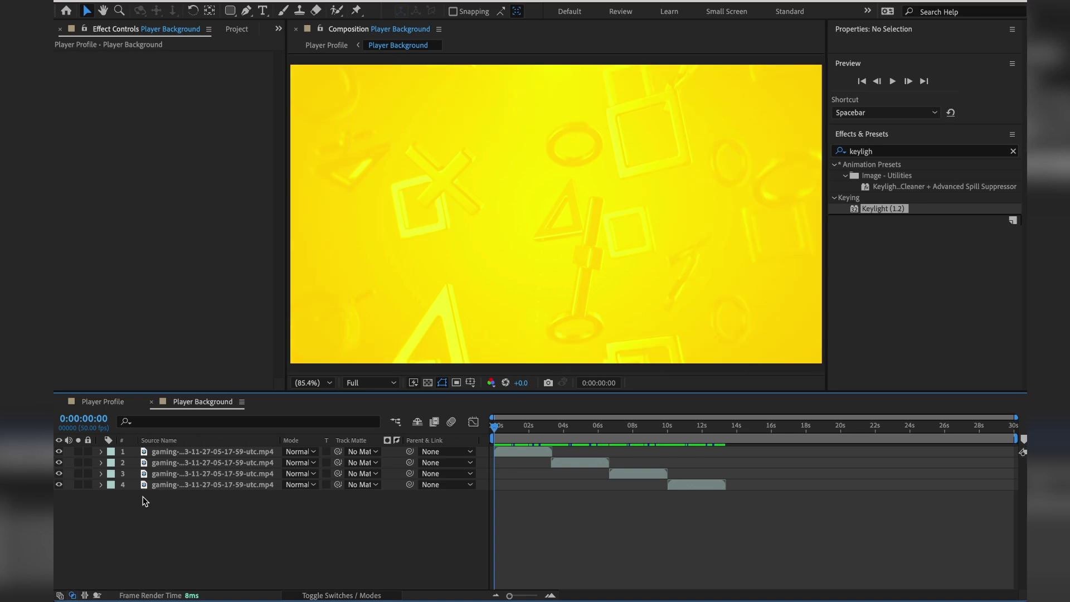
{"action": "mouse_move", "coordinate": [495, 427]}
{"action": "left_mouse_down"}
{"action": "mouse_move", "coordinate": [638, 434]}
{"action": "mouse_move", "coordinate": [503, 435]}
{"action": "left_mouse_up"}
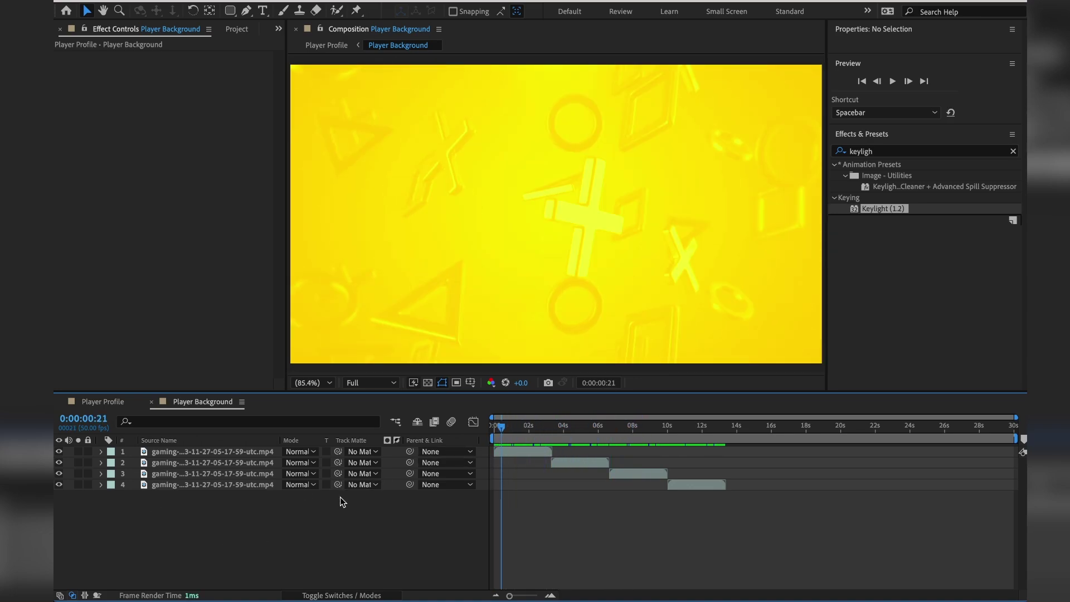
{"action": "right_click", "coordinate": [328, 521]}
{"action": "mouse_move", "coordinate": [379, 431]}
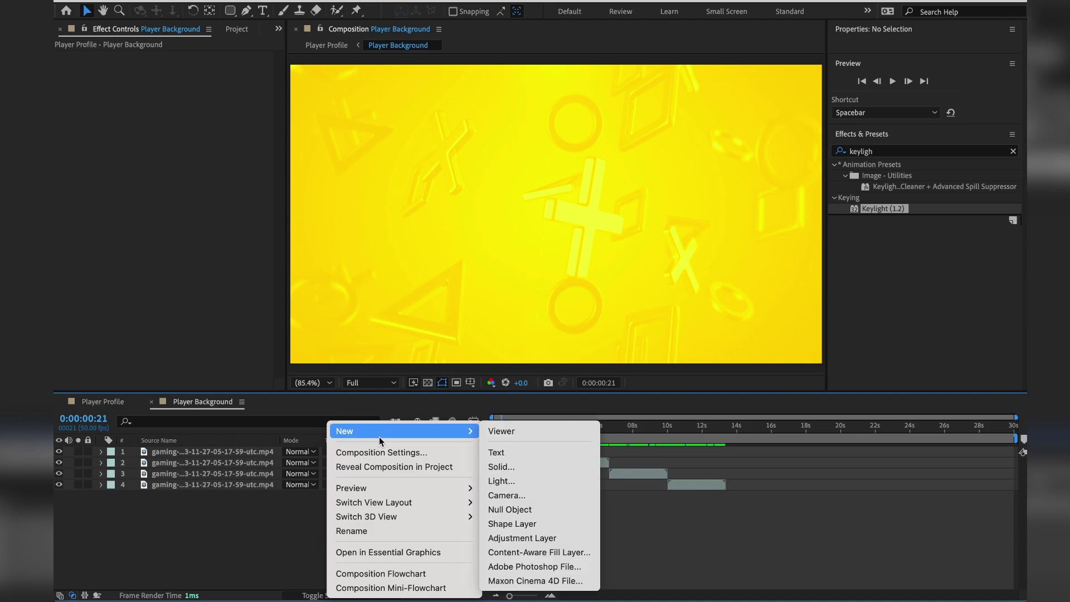
{"action": "left_click", "coordinate": [571, 538]}
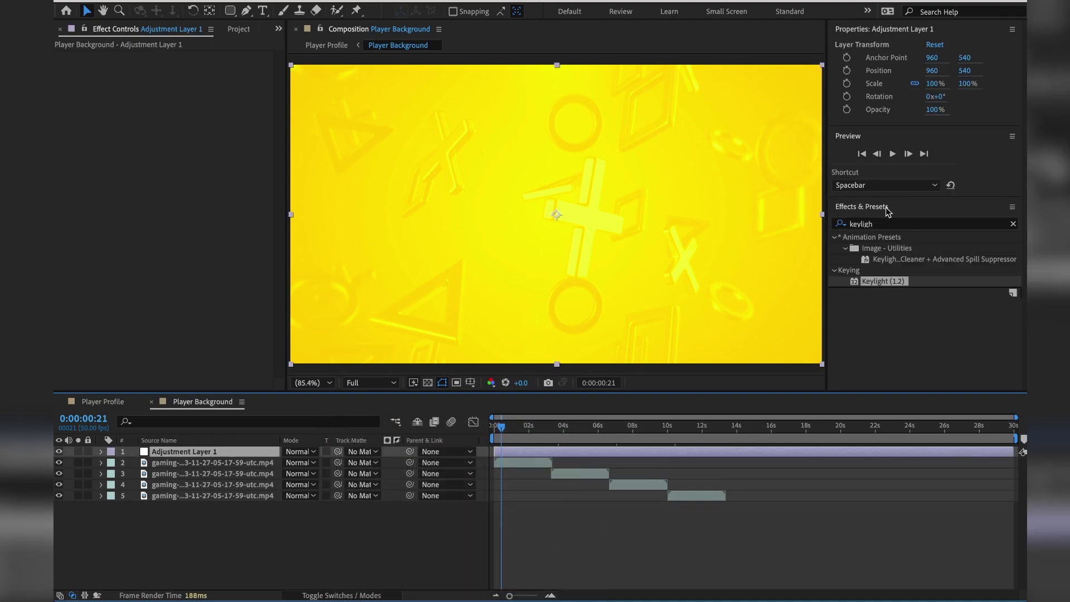
Apply Gaussian Blur to Adjustment Layer 1 with Blurriness 10.0, preview, and save.
{"action": "left_click", "coordinate": [889, 223]}
{"action": "type", "text": "blur"}
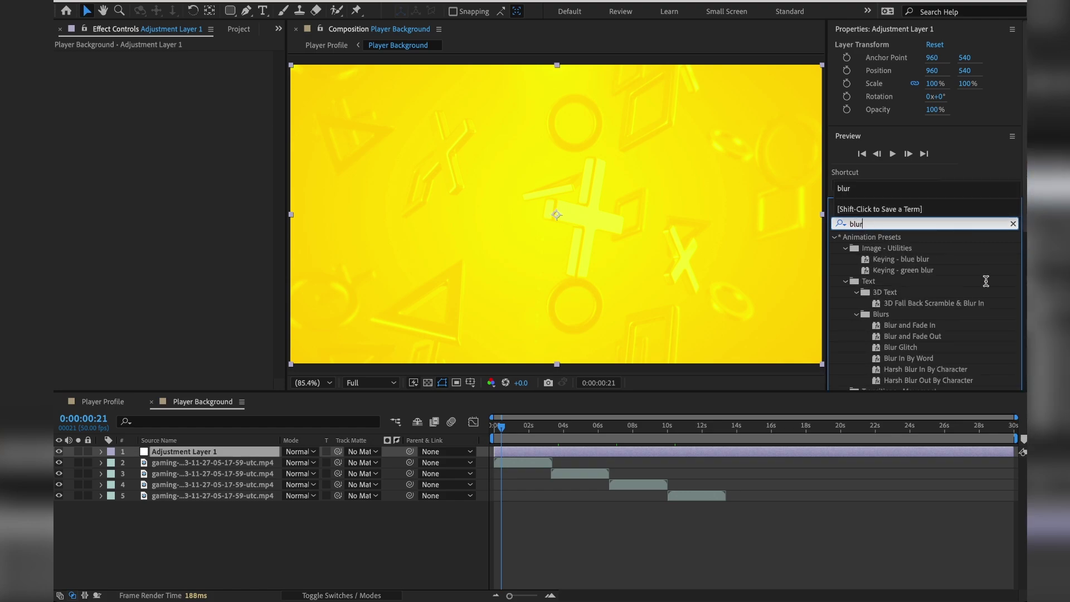
{"action": "scroll", "coordinate": [983, 295], "scroll_direction": "down", "scroll_amount": 10}
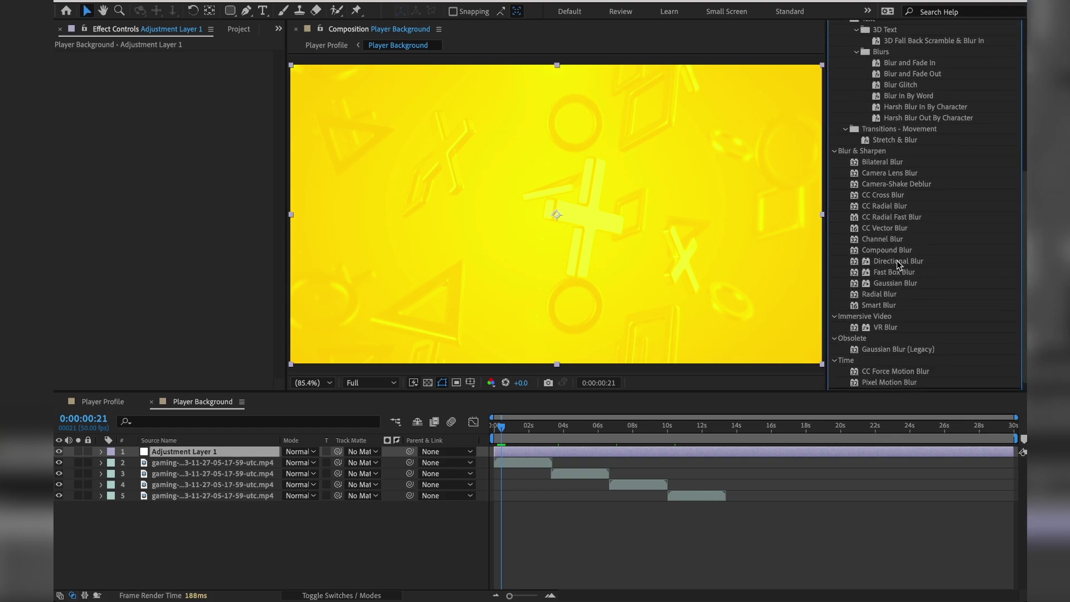
{"action": "left_click", "coordinate": [879, 284]}
{"action": "left_click_drag", "start_coordinate": [878, 285], "coordinate": [232, 456]}
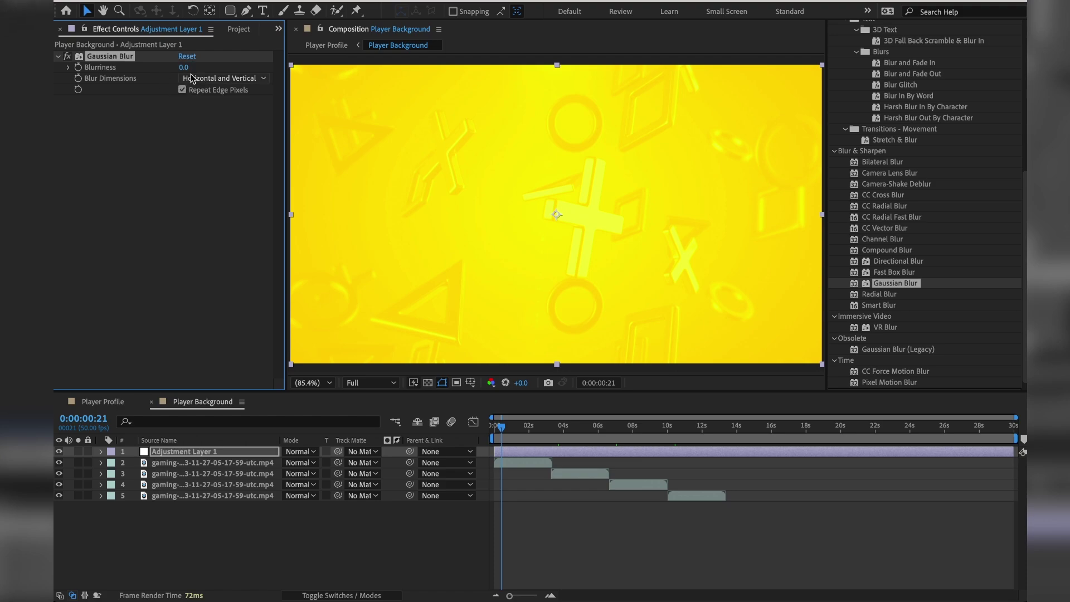
{"action": "left_click_drag", "start_coordinate": [184, 67], "coordinate": [220, 61]}
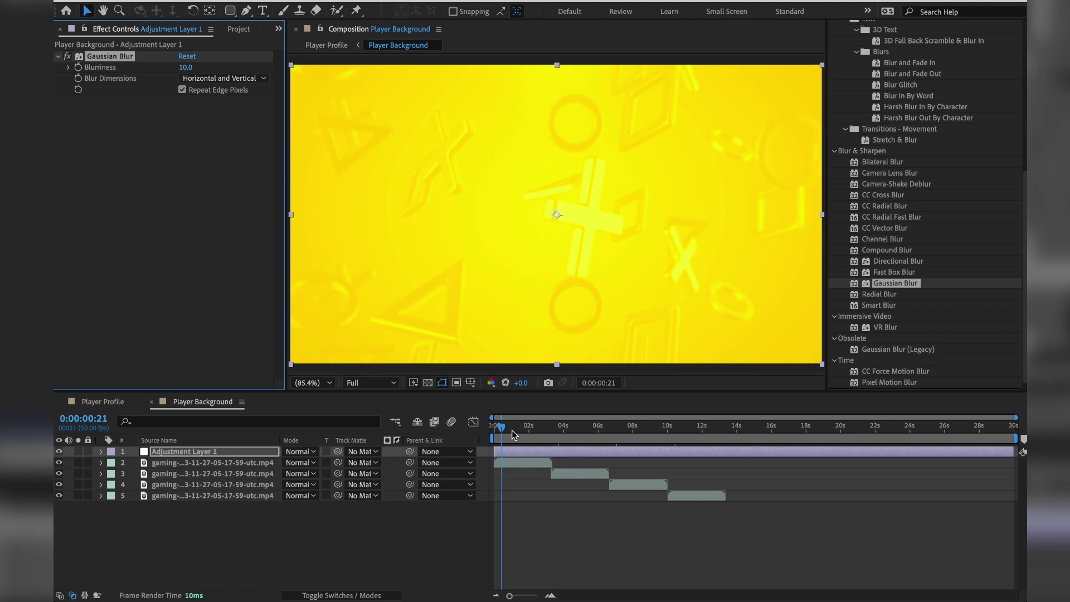
{"action": "key", "text": "space"}
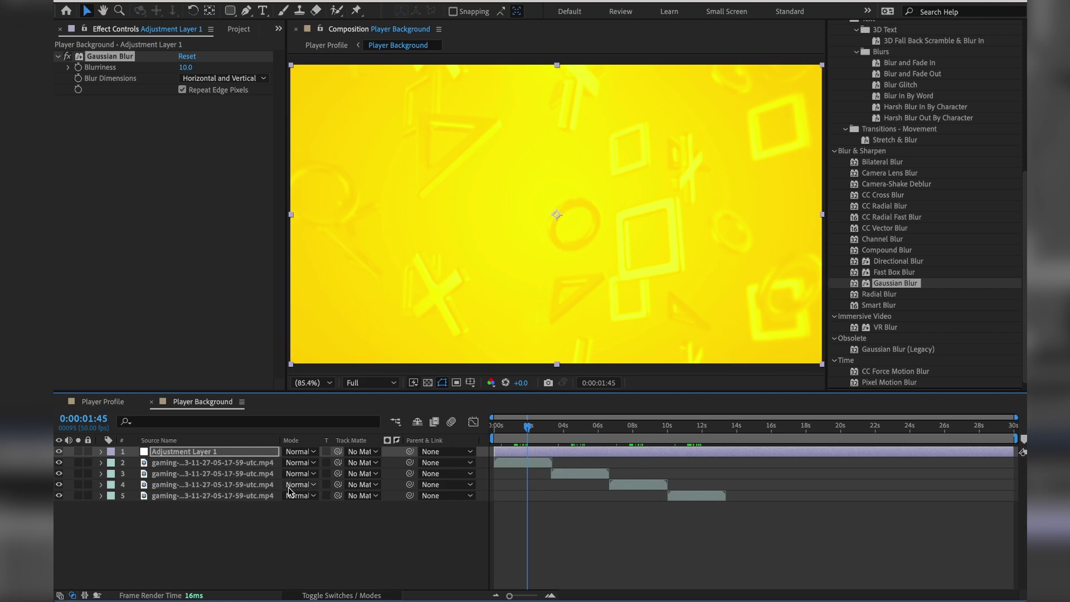
{"action": "key", "text": "ctrl+s"}
Select each of the four gaming clip layers in turn, then deselect them.
{"action": "left_click", "coordinate": [209, 462]}
{"action": "left_click", "coordinate": [209, 474]}
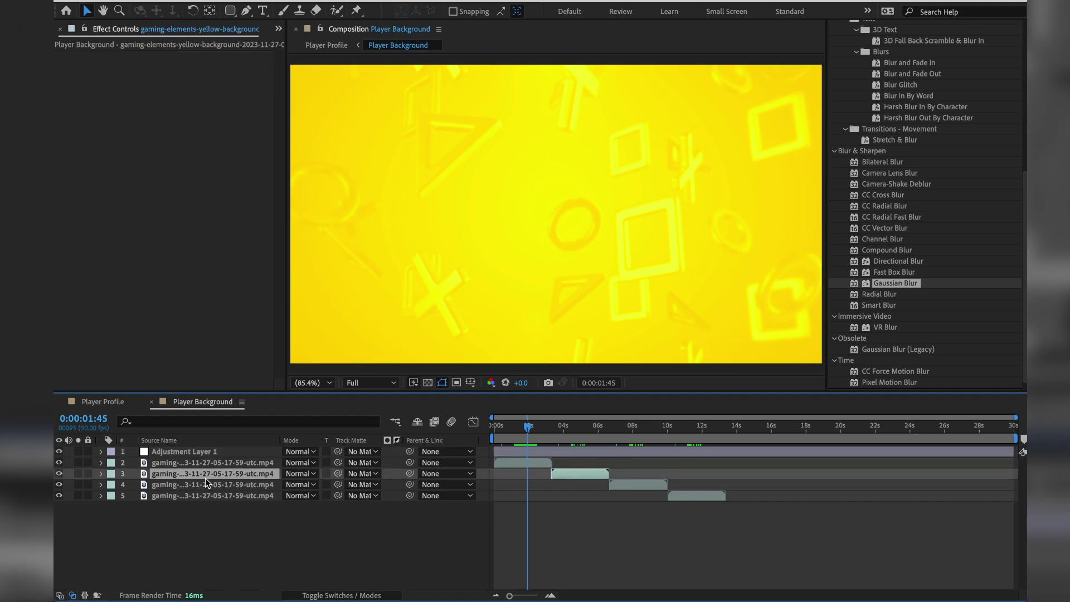
{"action": "left_click", "coordinate": [207, 484]}
{"action": "left_click", "coordinate": [205, 492]}
{"action": "left_click", "coordinate": [211, 516]}
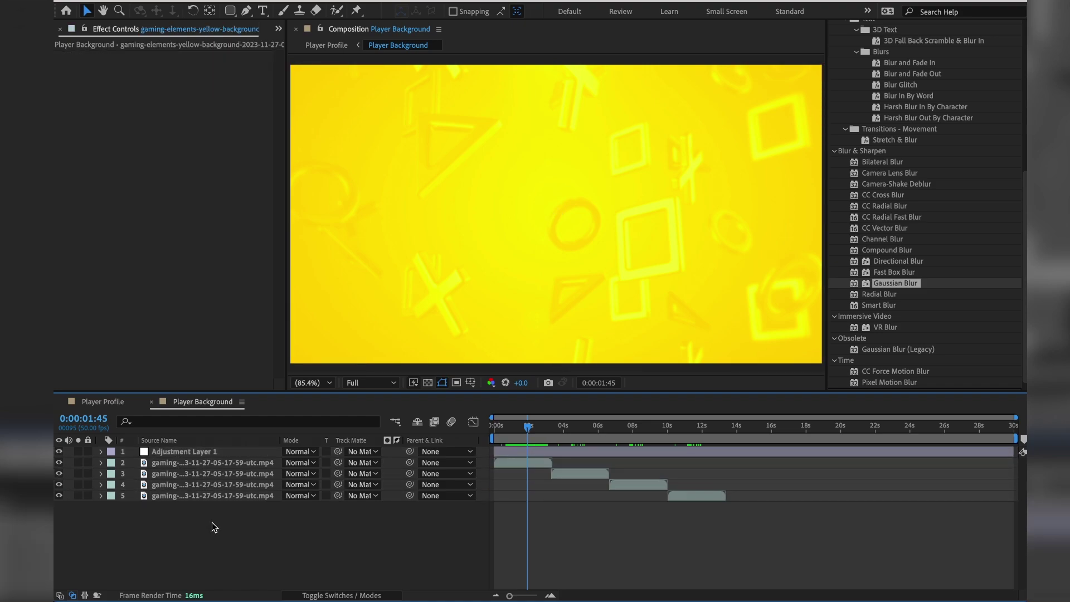
Switch to Player Profile, preview the blurred background, and return the playhead to frame 0.
{"action": "left_click", "coordinate": [102, 401]}
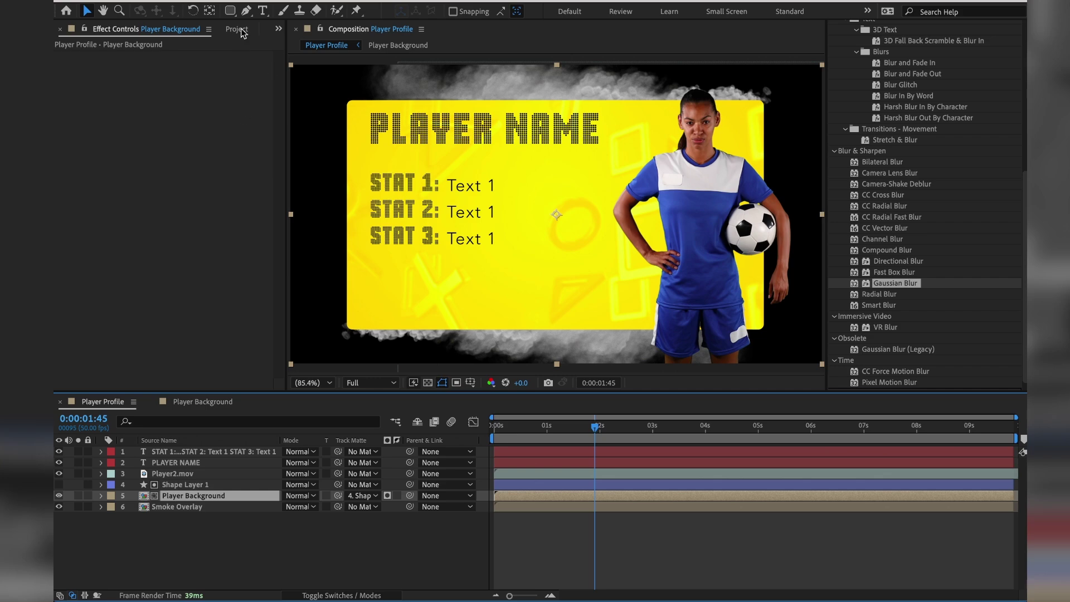
{"action": "key", "text": "space"}
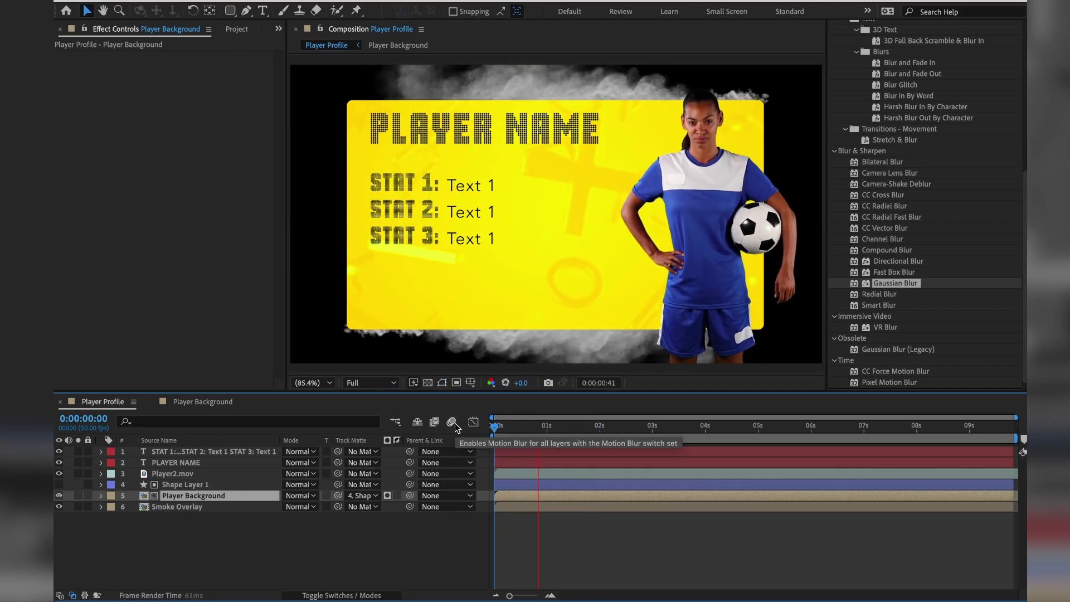
{"action": "key", "text": "space"}
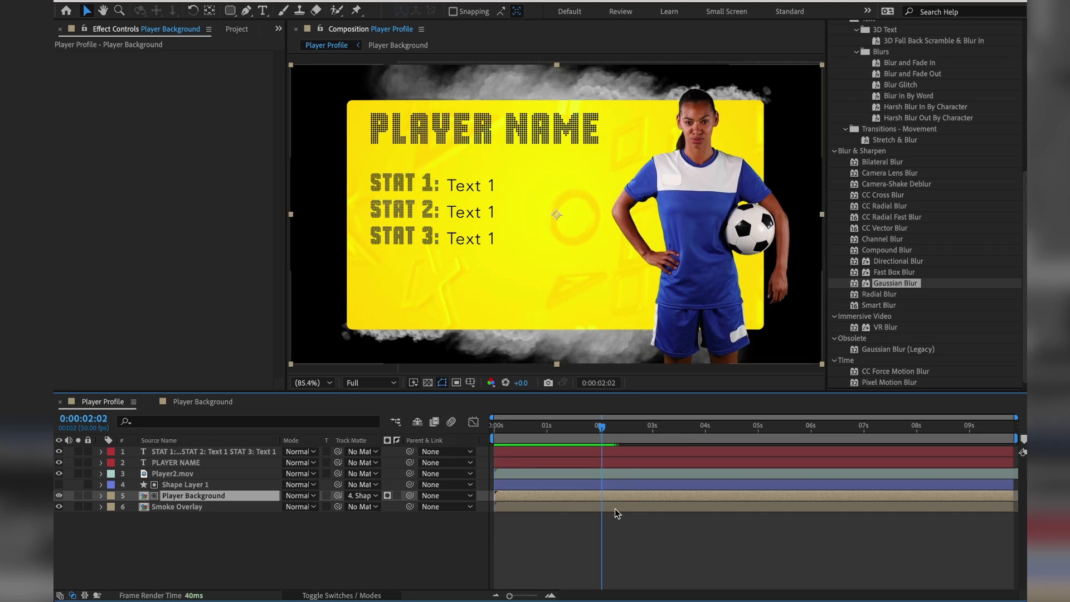
{"action": "left_click_drag", "start_coordinate": [524, 431], "coordinate": [485, 430]}
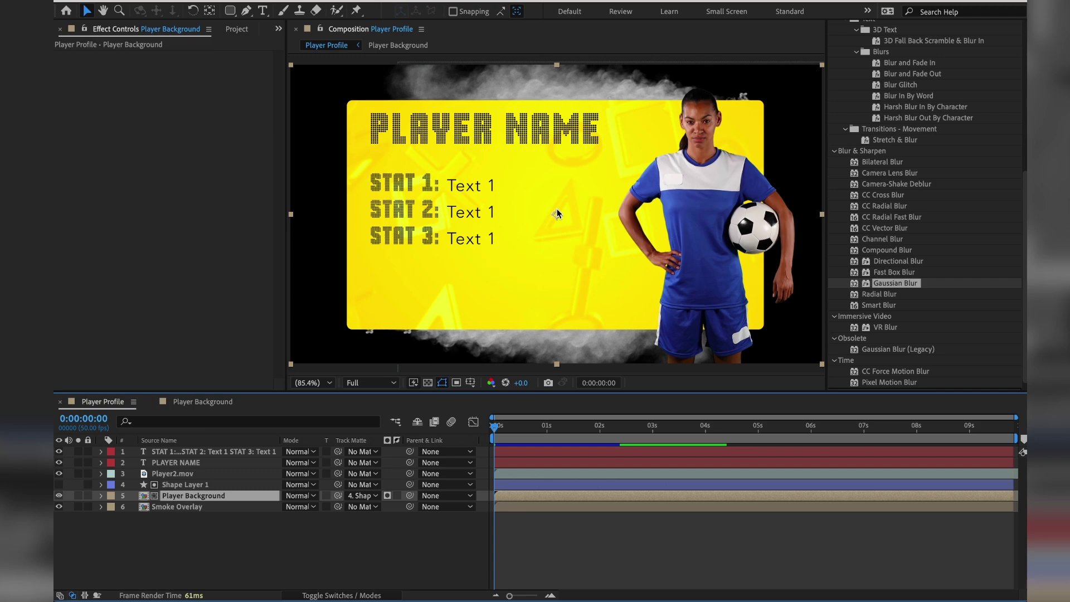
Set Player Background's Position to 960, 643, then show Shape Layer 1's Position.
{"action": "key", "text": "p"}
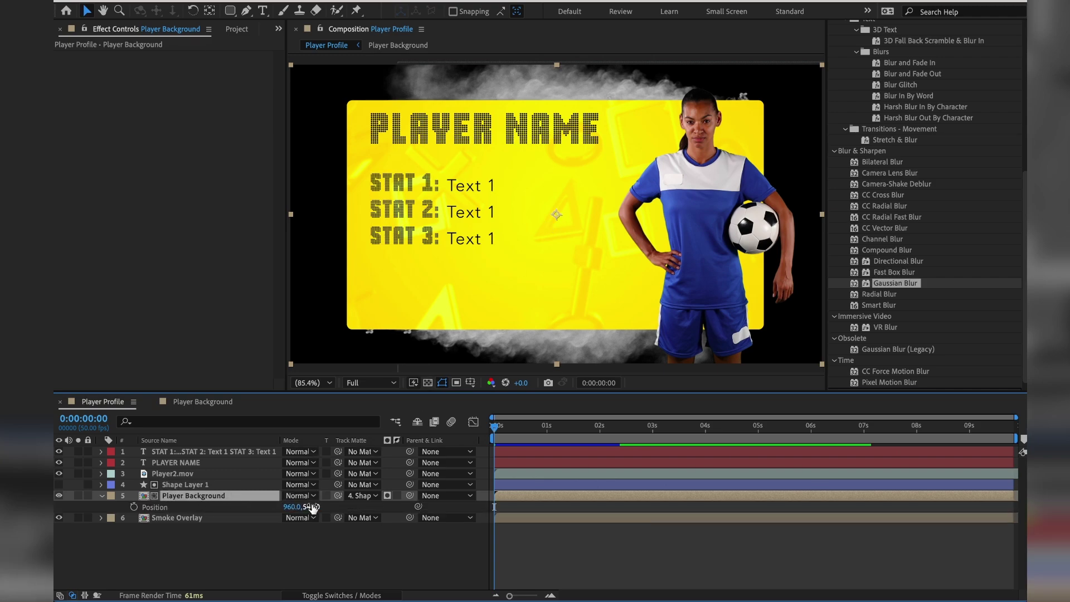
{"action": "left_click_drag", "start_coordinate": [311, 507], "coordinate": [384, 505]}
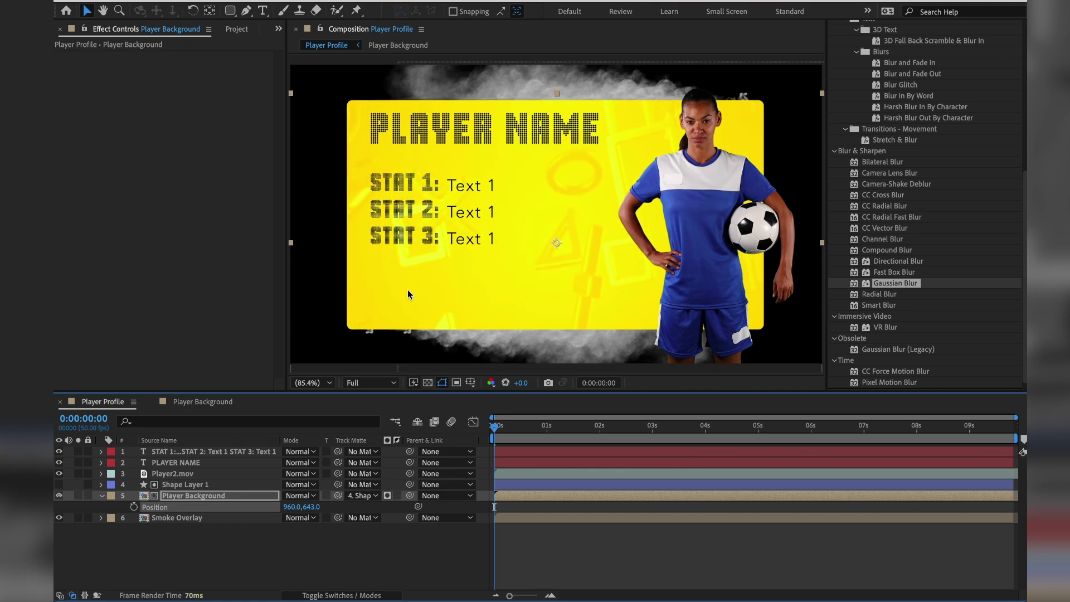
{"action": "left_click", "coordinate": [100, 496]}
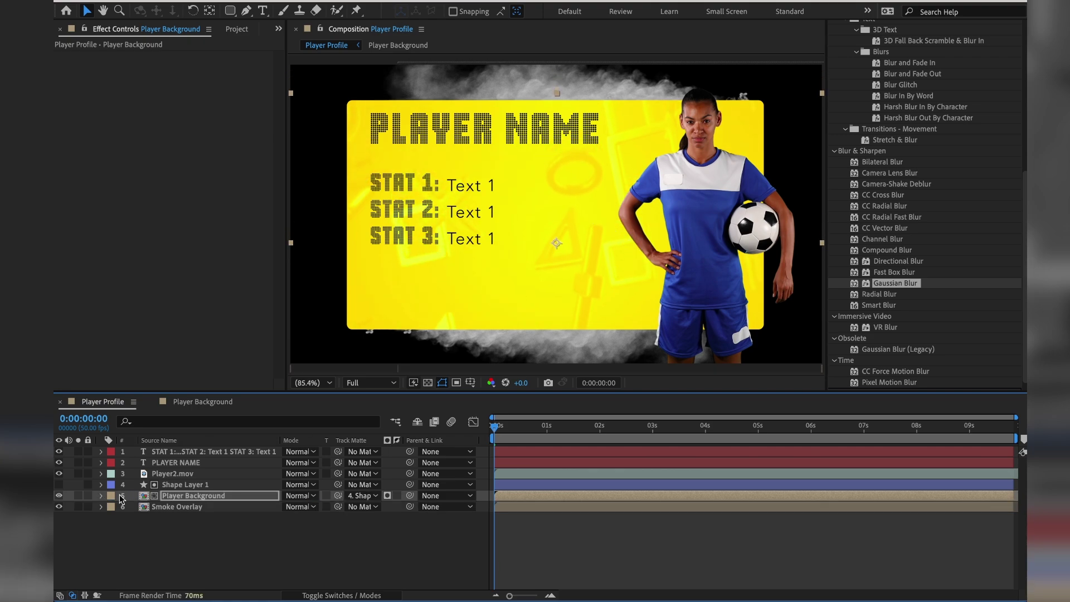
{"action": "left_click", "coordinate": [187, 484]}
{"action": "key", "text": "p"}
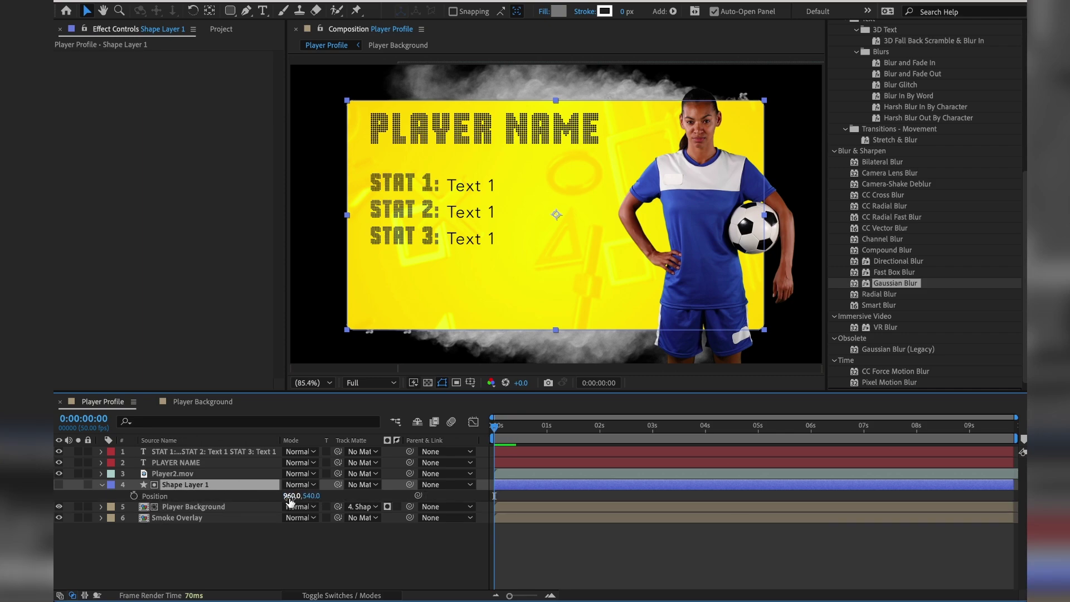
Keyframe Shape Layer 1 Position from 960, 1548 at 0s to 960, 540 at 1s.
{"action": "left_click_drag", "start_coordinate": [311, 496], "coordinate": [696, 493]}
{"action": "key", "text": "ctrl+z"}
{"action": "left_click_drag", "start_coordinate": [312, 495], "coordinate": [534, 503]}
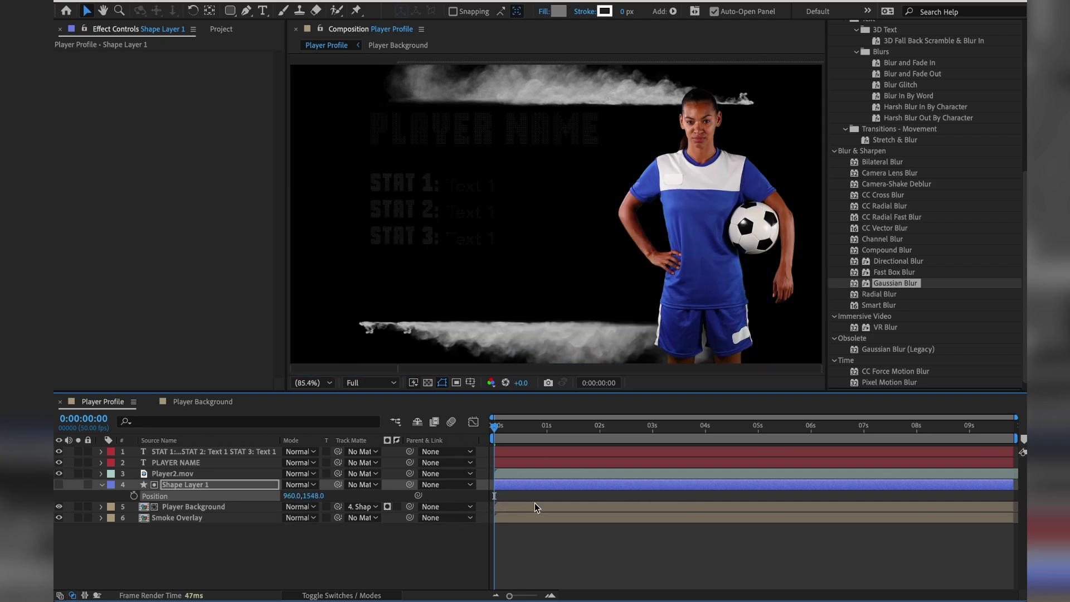
{"action": "left_click", "coordinate": [133, 496]}
{"action": "left_click_drag", "start_coordinate": [495, 429], "coordinate": [547, 419]}
{"action": "left_click", "coordinate": [314, 495]}
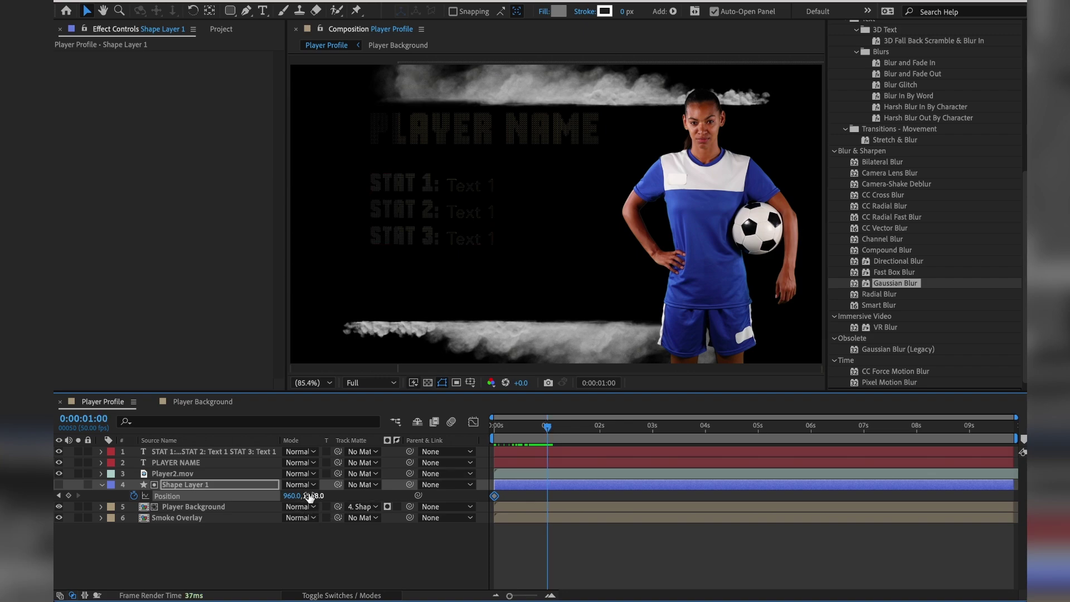
{"action": "type", "text": "540"}
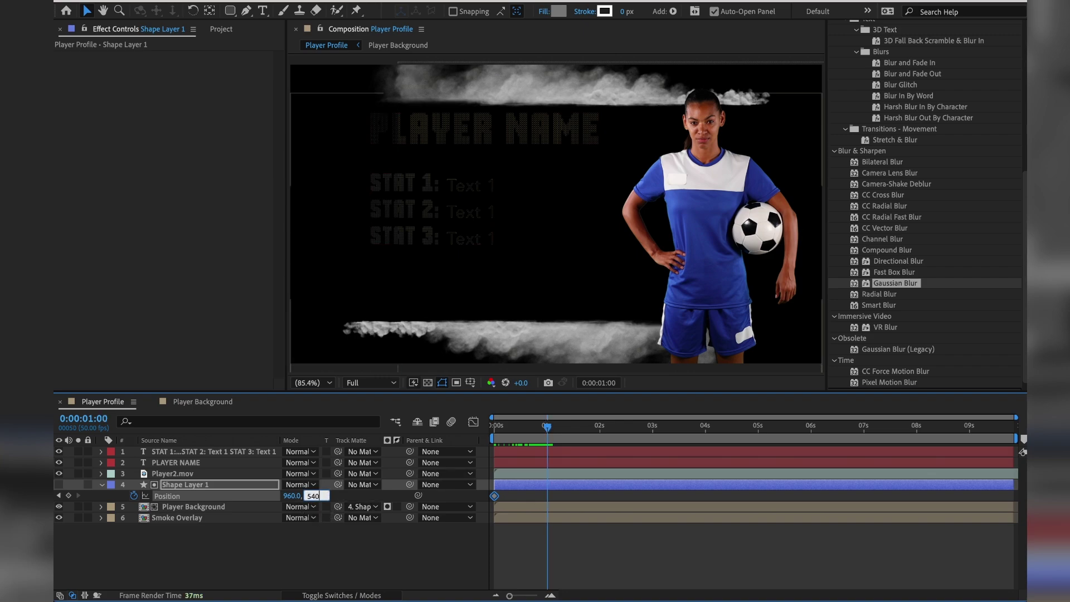
{"action": "key", "text": "Return"}
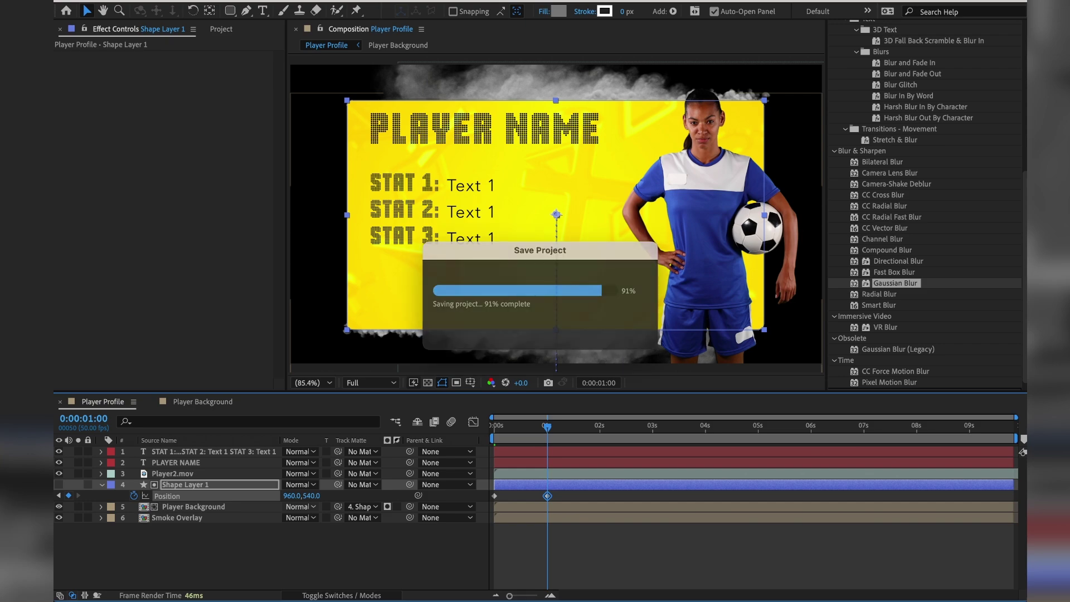
{"action": "left_click_drag", "start_coordinate": [521, 427], "coordinate": [456, 428]}
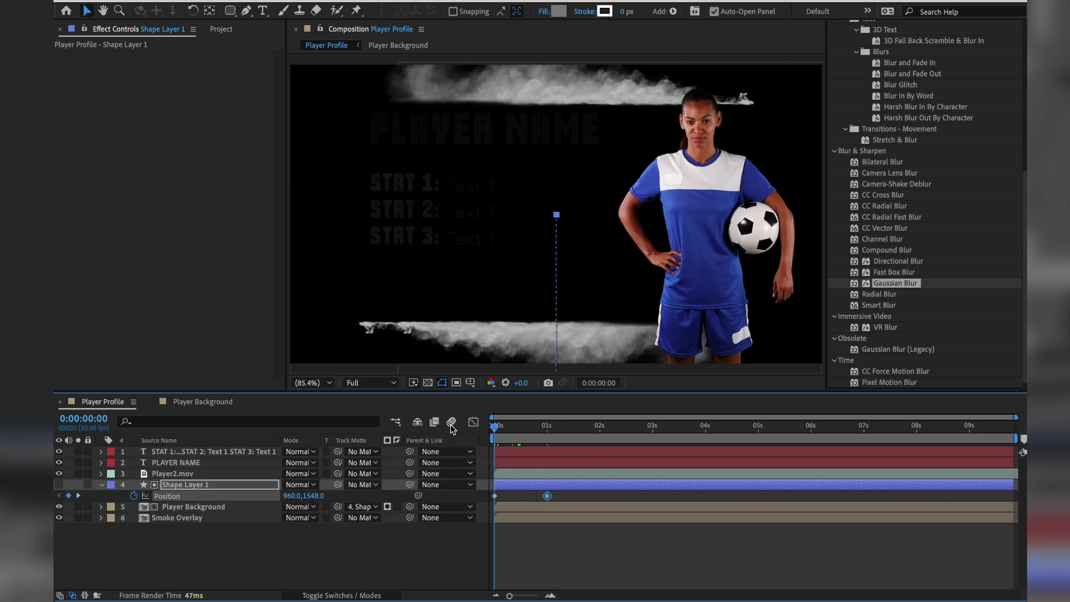
{"action": "key", "text": "space"}
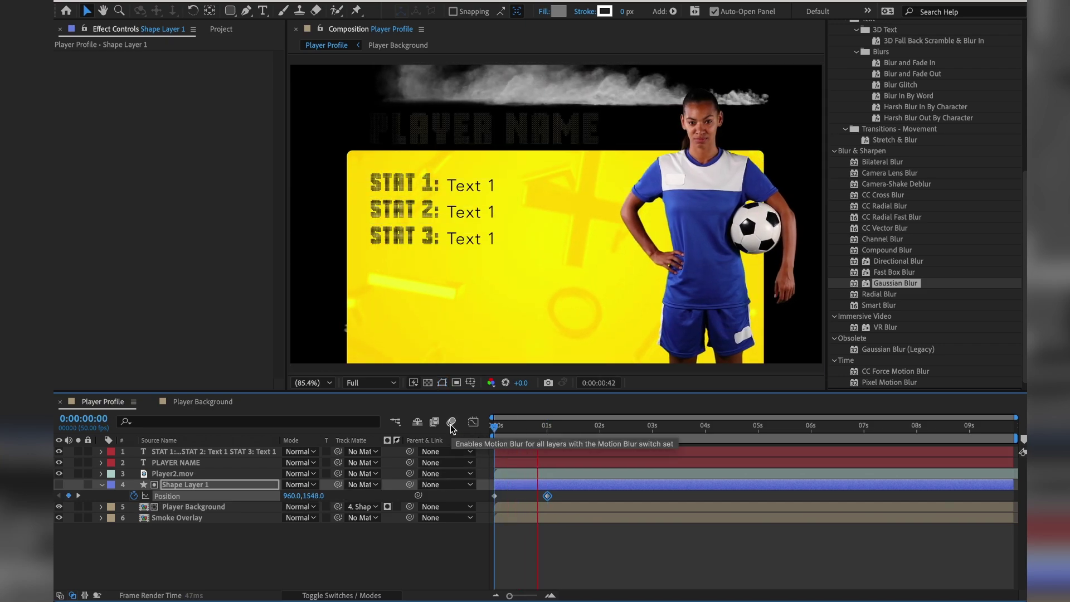
{"action": "key", "text": "space"}
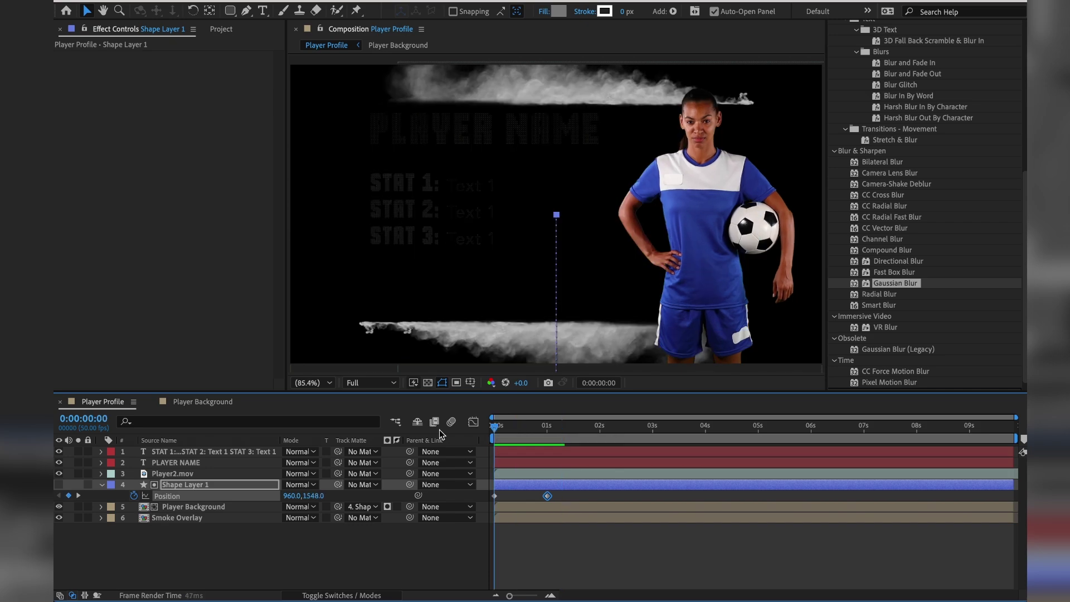
{"action": "key", "text": "space"}
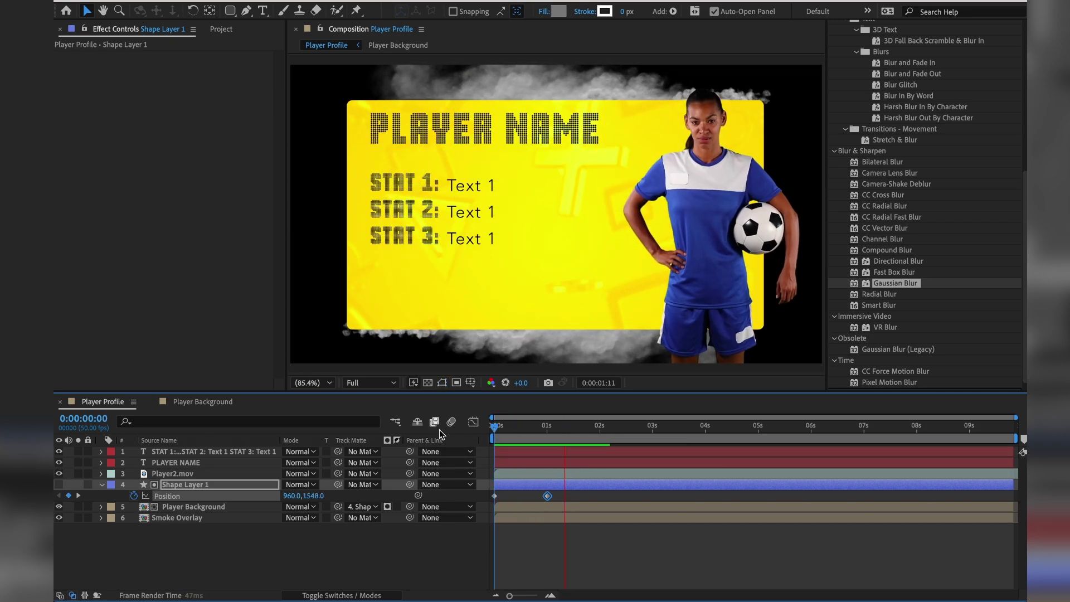
{"action": "key", "text": "space"}
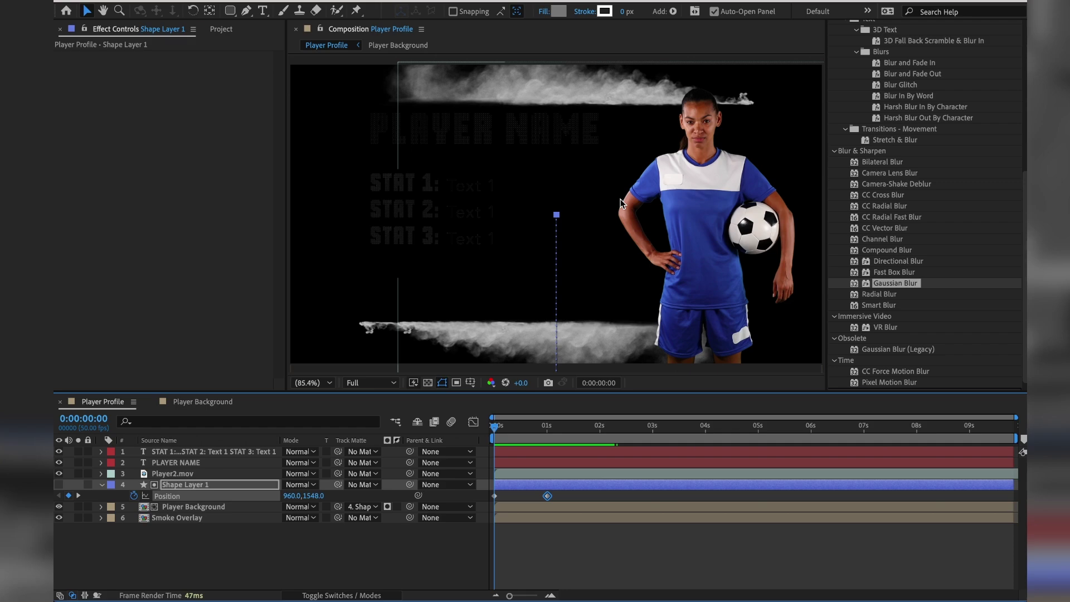
{"action": "key", "text": "space"}
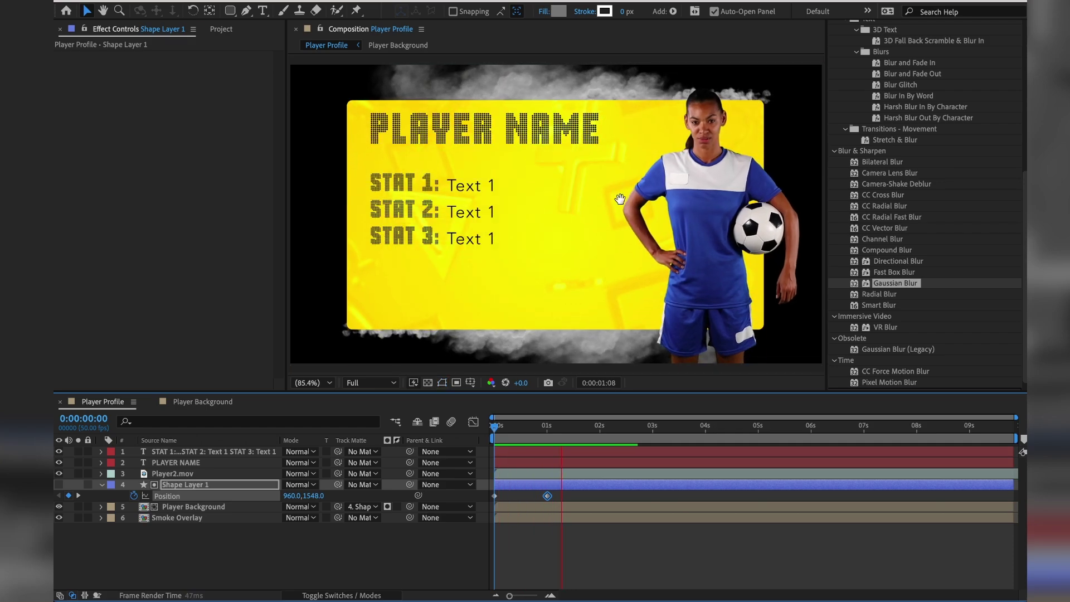
{"action": "left_click", "coordinate": [550, 550]}
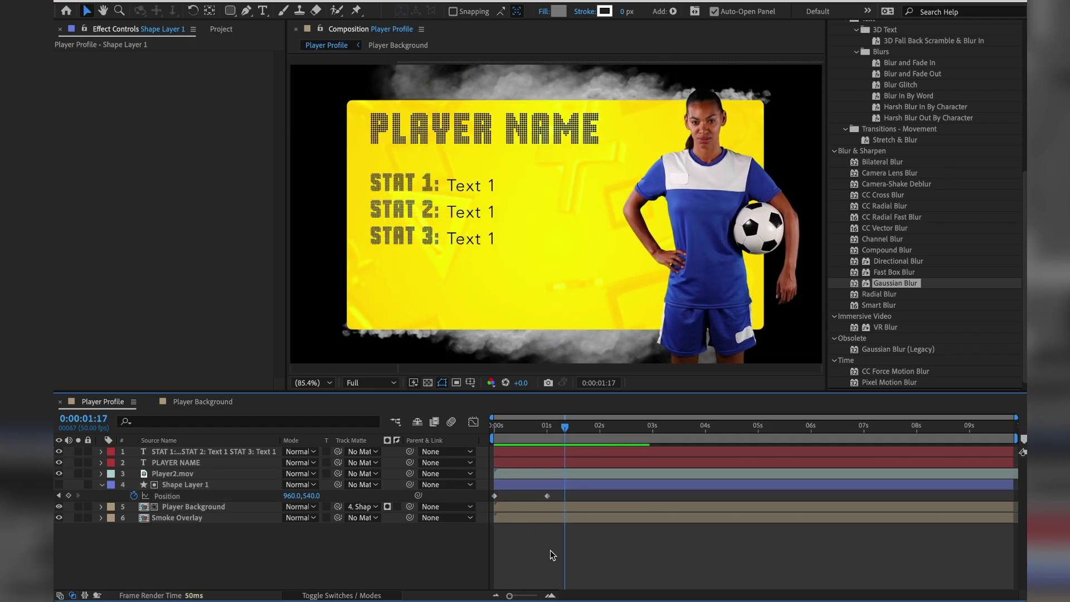
{"action": "left_click", "coordinate": [493, 495]}
{"action": "left_click", "coordinate": [547, 496]}
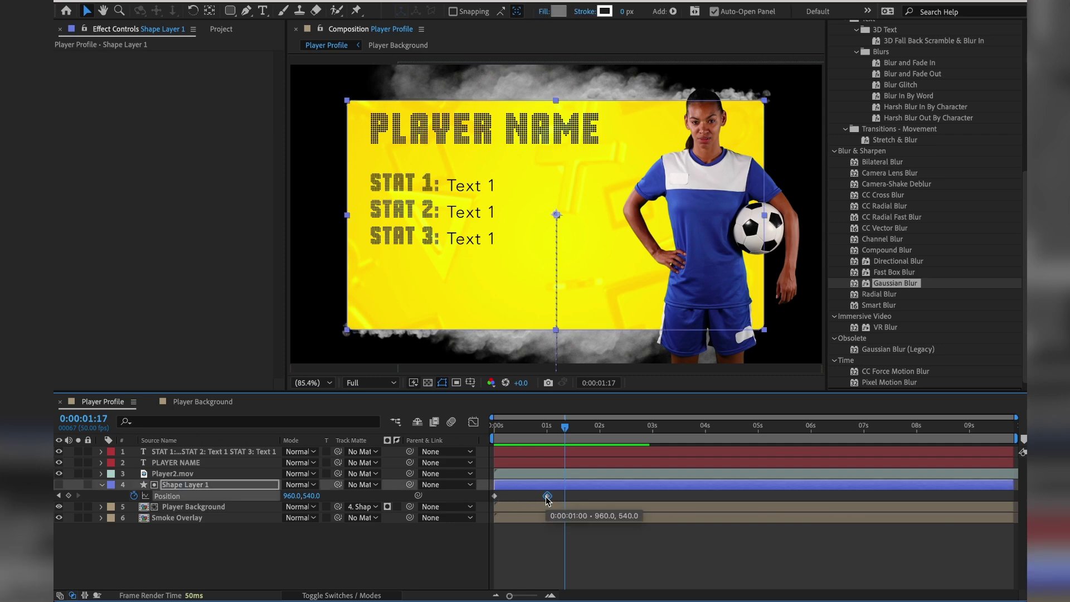
{"action": "left_click_drag", "start_coordinate": [547, 496], "coordinate": [519, 499]}
Put the playhead at 0:00:00:24, then preview the slide-up from frame 0.
{"action": "left_click", "coordinate": [519, 428]}
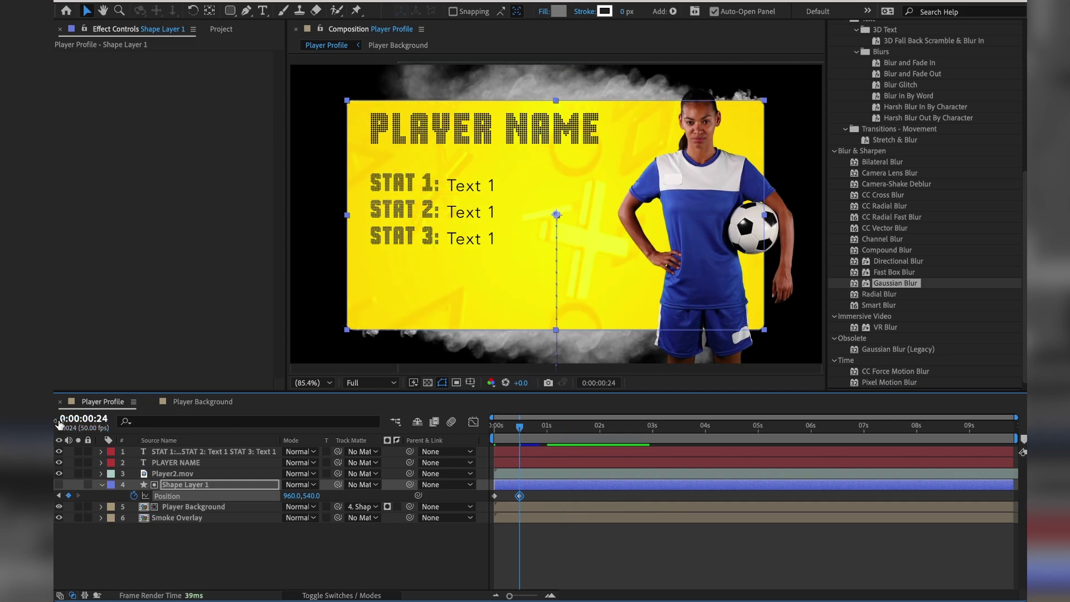
{"action": "left_click_drag", "start_coordinate": [518, 429], "coordinate": [467, 437]}
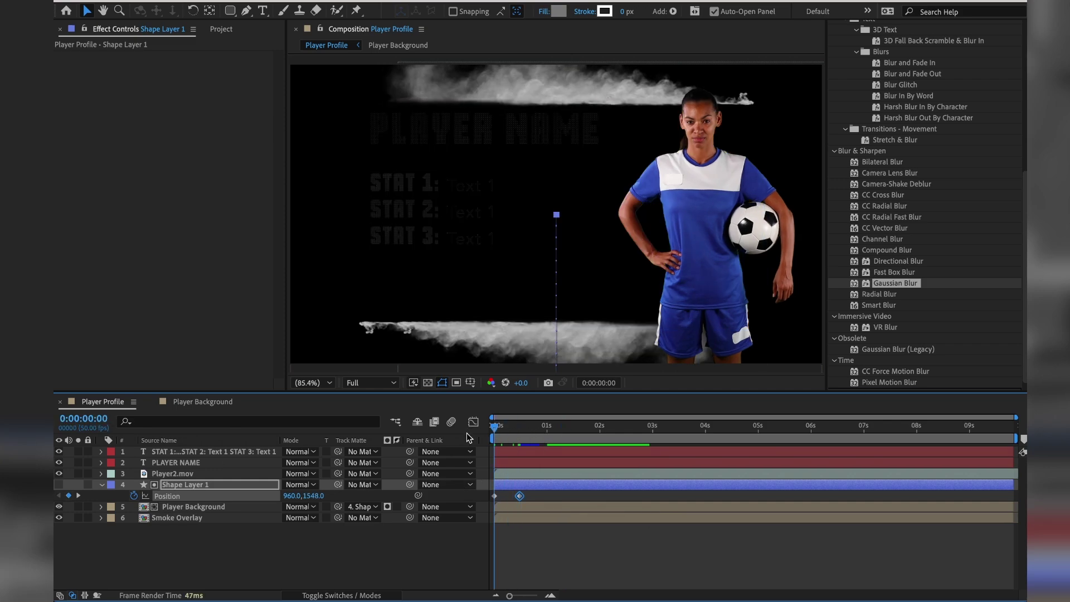
{"action": "key", "text": "space"}
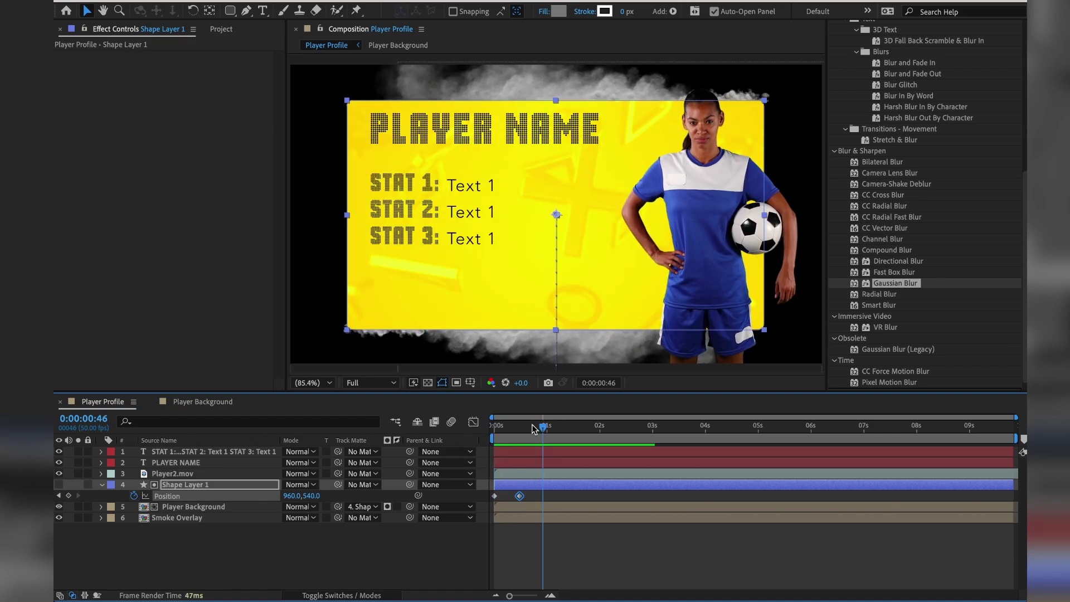
{"action": "key", "text": "space"}
{"action": "key", "text": "space"}
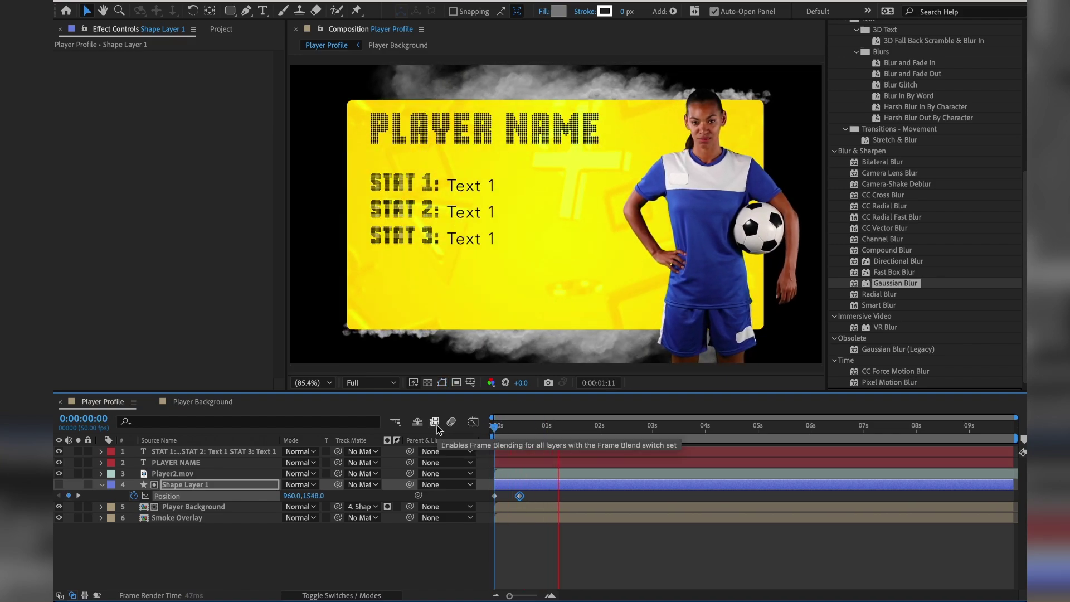
{"action": "key", "text": "space"}
{"action": "key", "text": "space"}
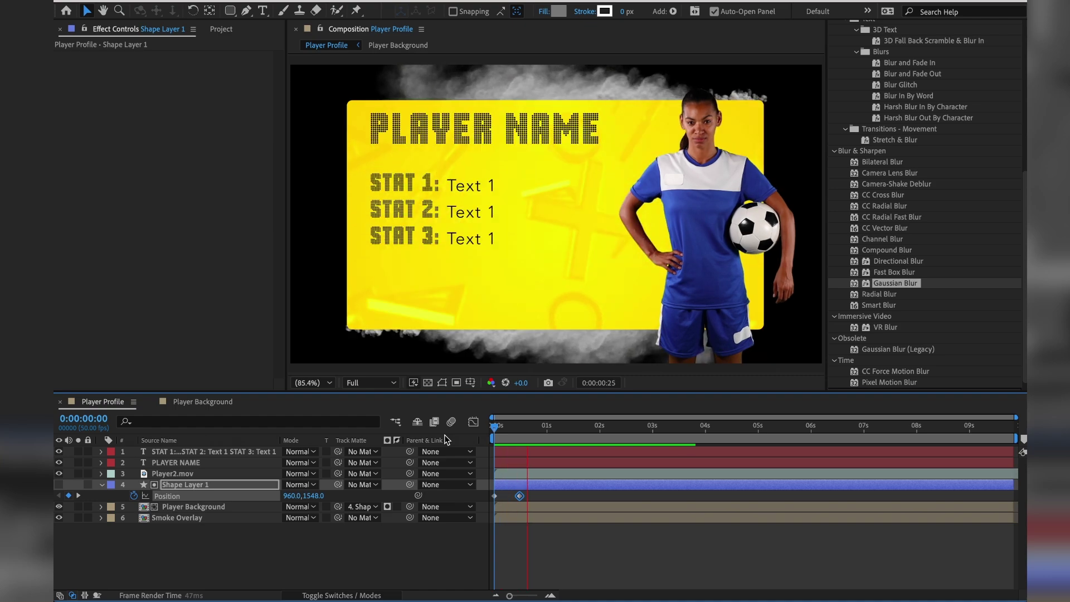
{"action": "key", "text": "space"}
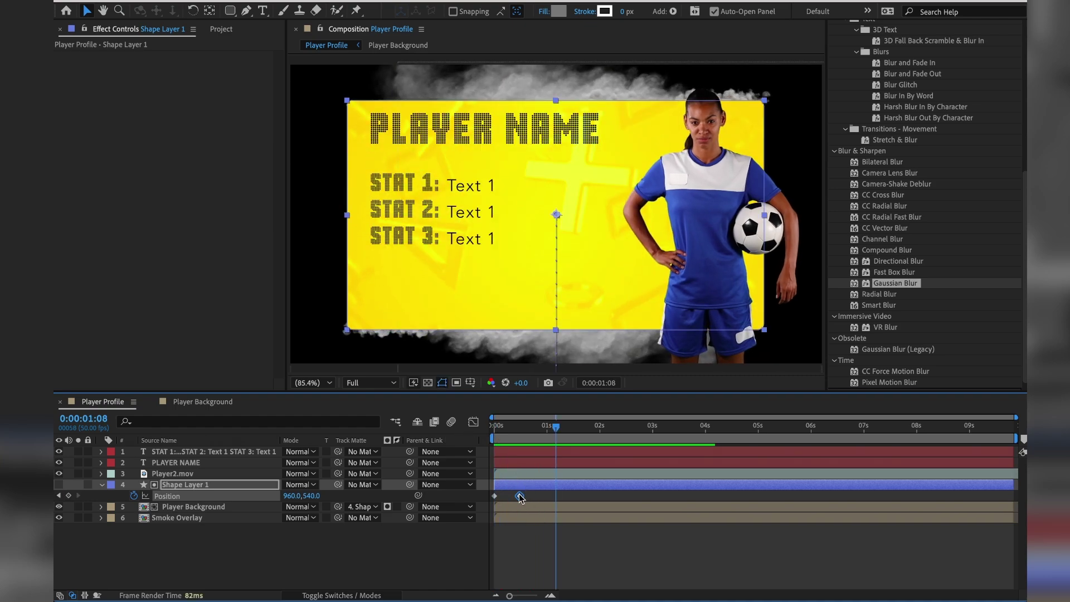
Drag the 960, 540 end keyframe earlier to about 0:00:00:18 and preview the faster rise.
{"action": "left_click_drag", "start_coordinate": [520, 495], "coordinate": [512, 494]}
{"action": "left_click_drag", "start_coordinate": [509, 424], "coordinate": [453, 430]}
{"action": "key", "text": "space"}
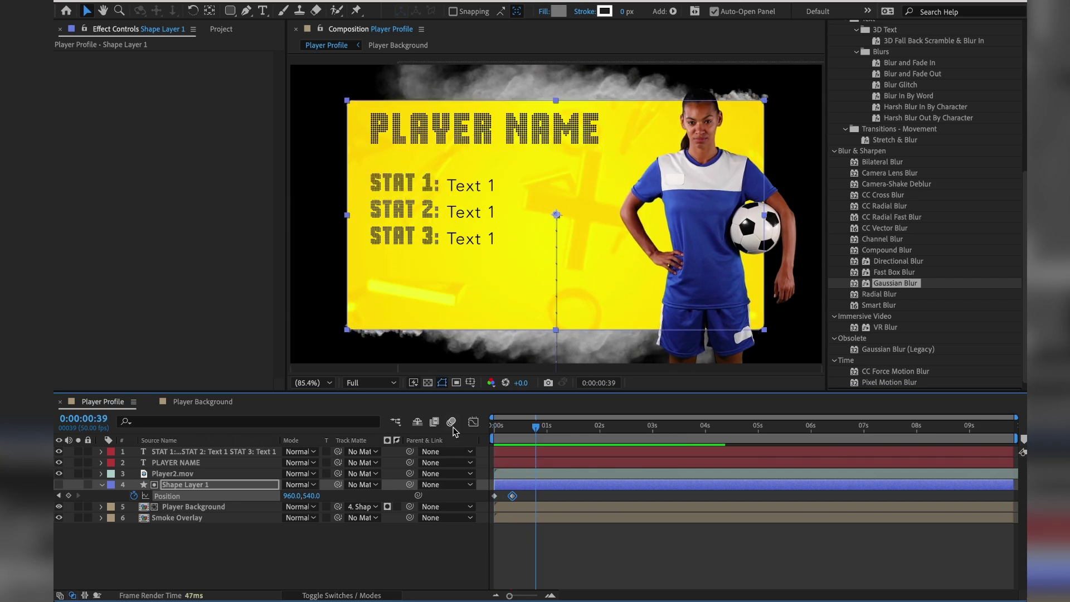
{"action": "key", "text": "space"}
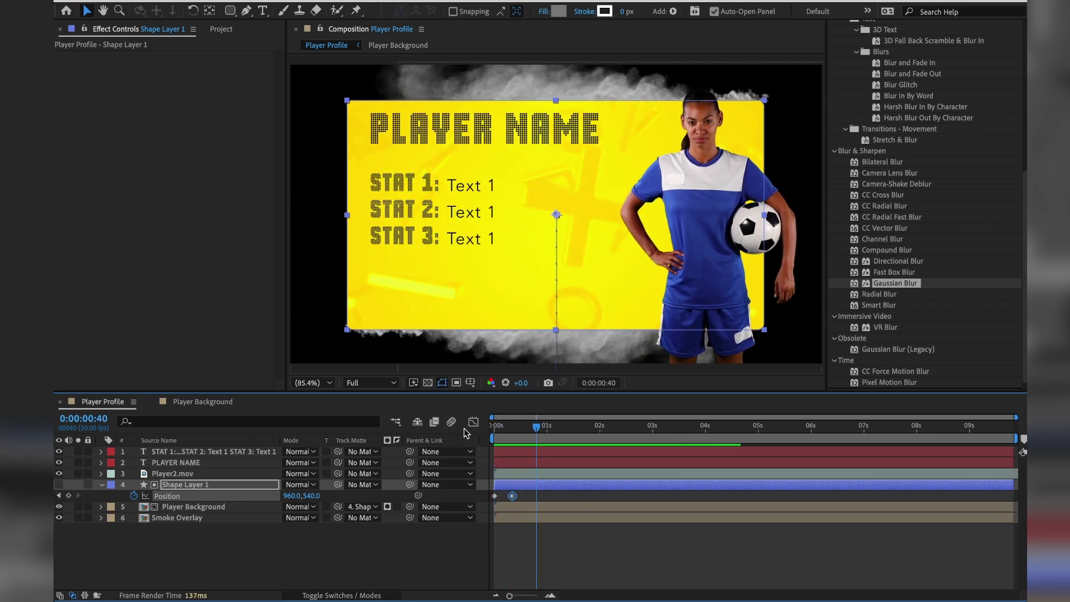
{"action": "left_click", "coordinate": [513, 427]}
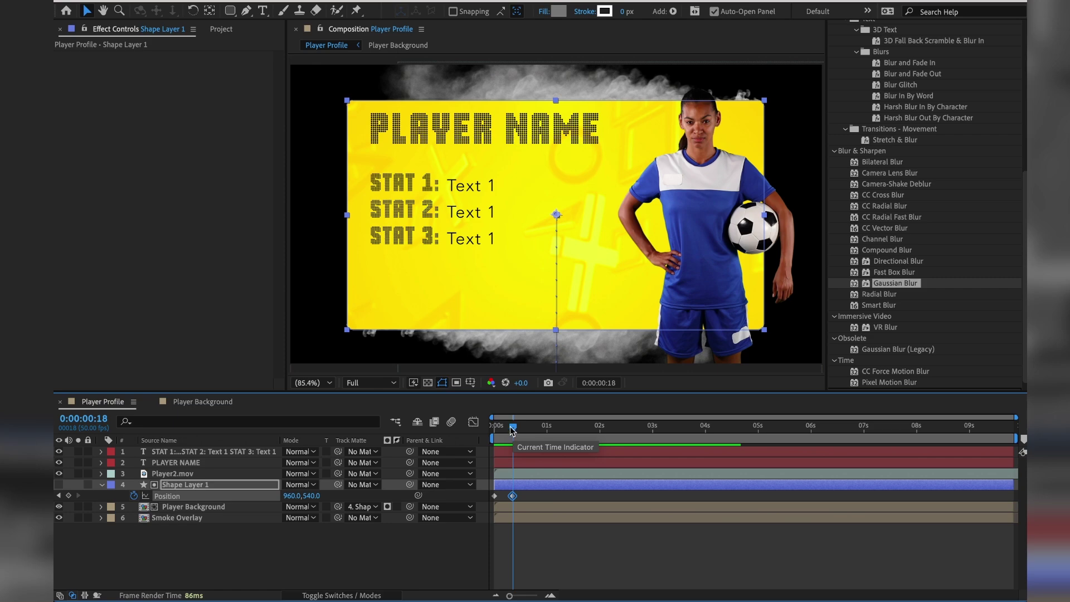
{"action": "mouse_move", "coordinate": [511, 428]}
{"action": "left_mouse_down"}
{"action": "mouse_move", "coordinate": [490, 430]}
{"action": "mouse_move", "coordinate": [514, 426]}
{"action": "left_mouse_up"}
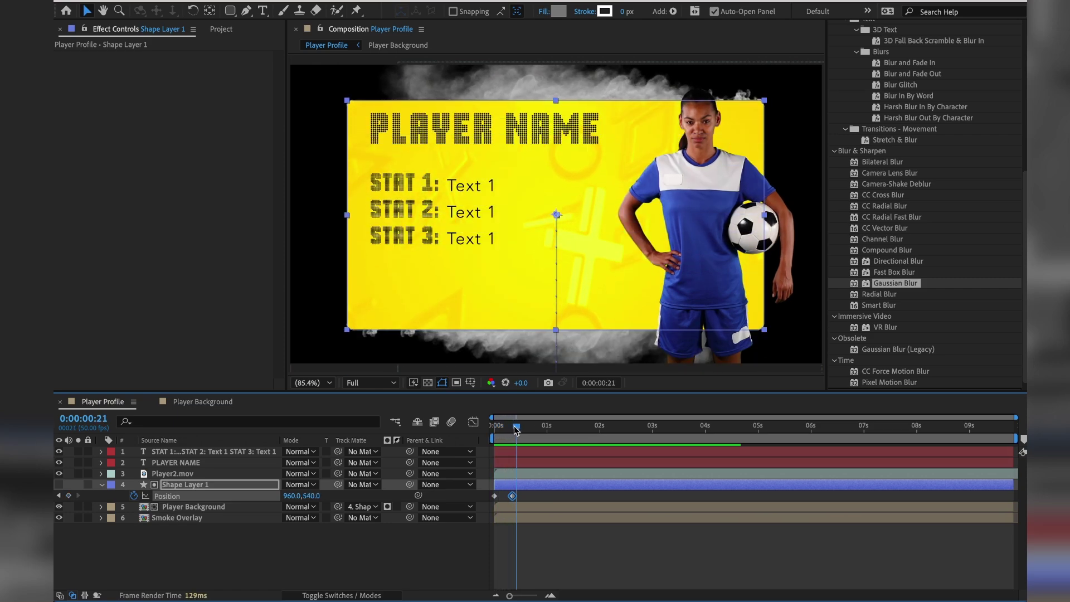
{"action": "left_click", "coordinate": [538, 531]}
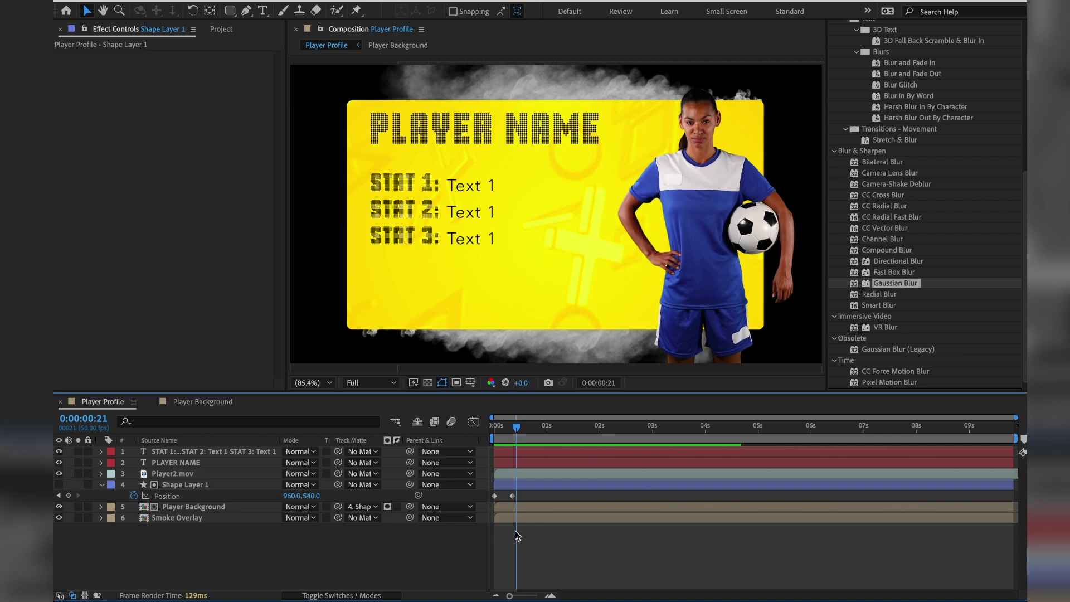
Enable Shape Layer 1's Motion Blur switch and the comp's master Motion Blur, then preview the slide.
{"action": "left_click", "coordinate": [185, 504]}
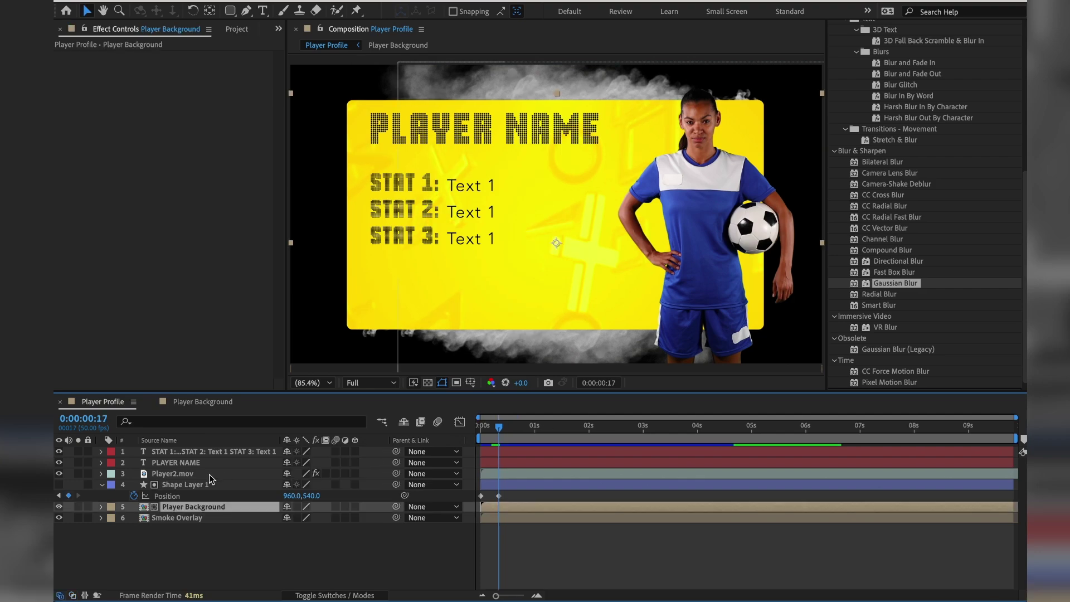
{"action": "left_click", "coordinate": [212, 484]}
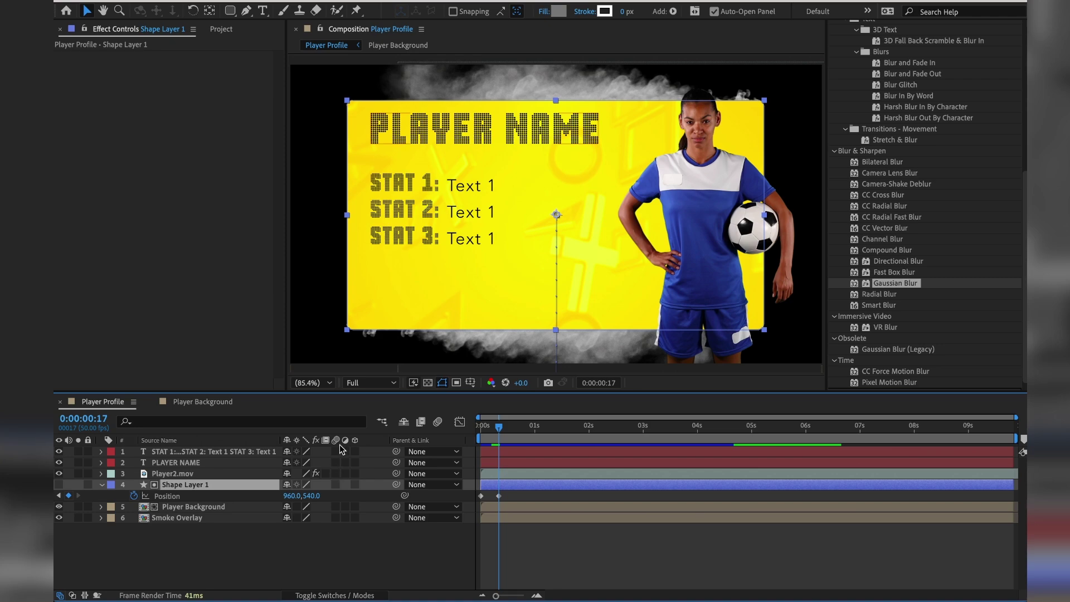
{"action": "left_click", "coordinate": [335, 484]}
{"action": "left_click", "coordinate": [438, 422]}
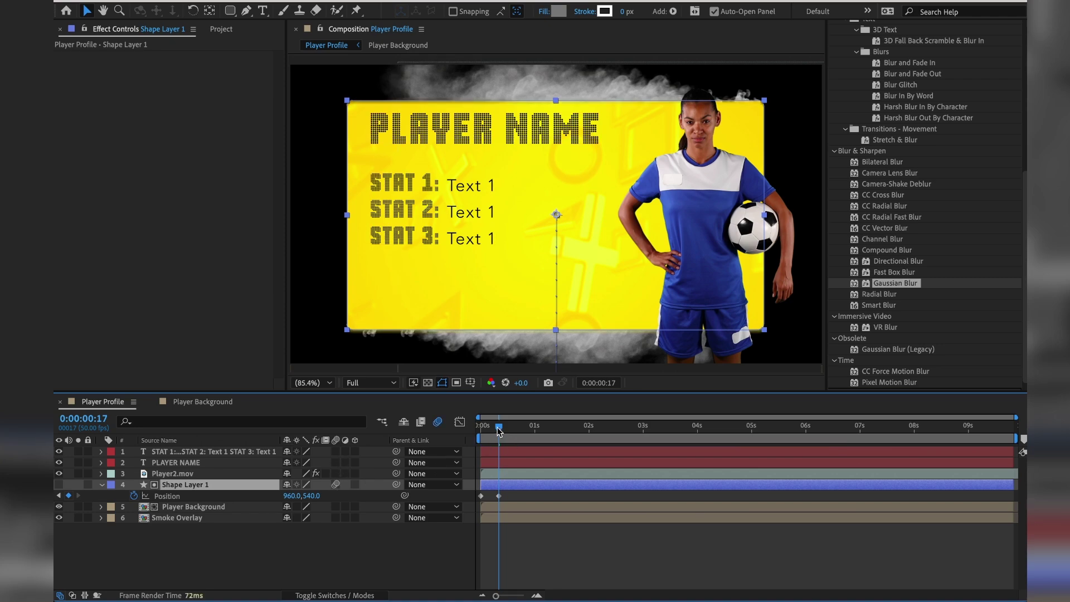
{"action": "left_click_drag", "start_coordinate": [498, 430], "coordinate": [491, 431]}
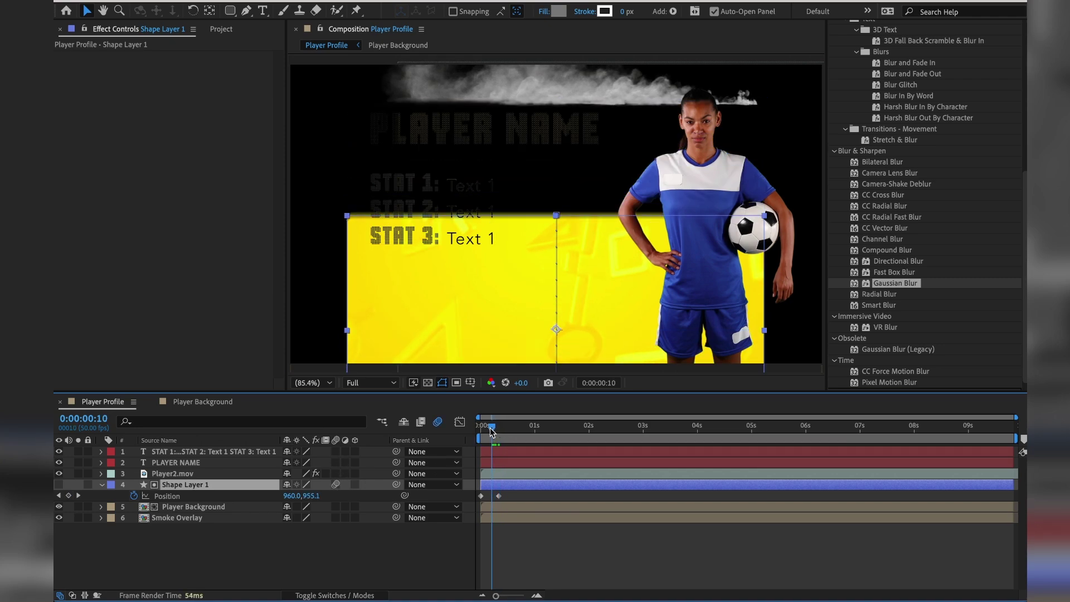
{"action": "left_click", "coordinate": [538, 552]}
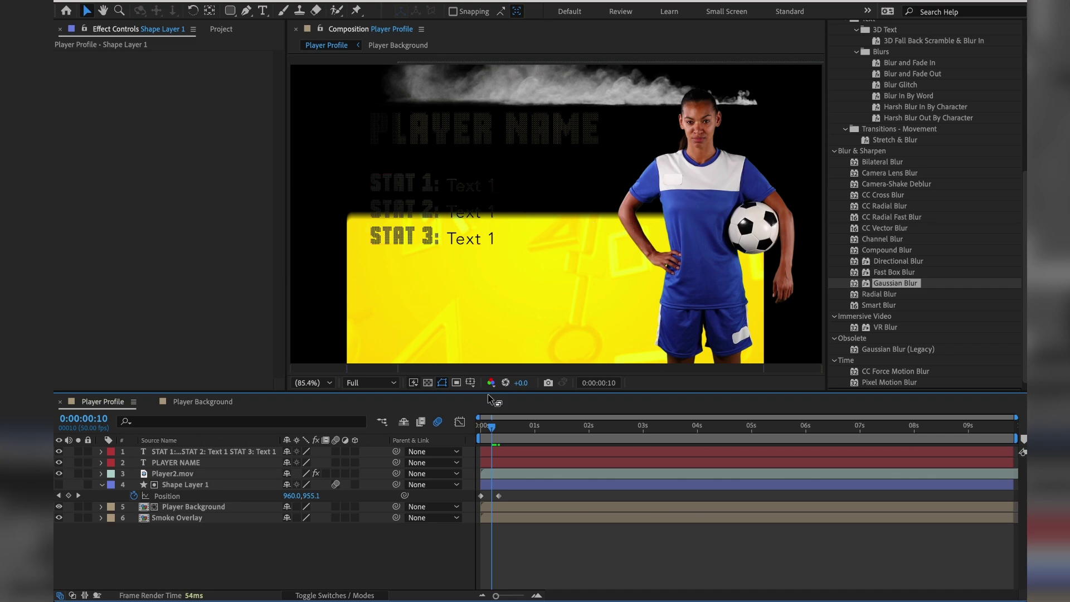
{"action": "left_click_drag", "start_coordinate": [491, 428], "coordinate": [488, 429]}
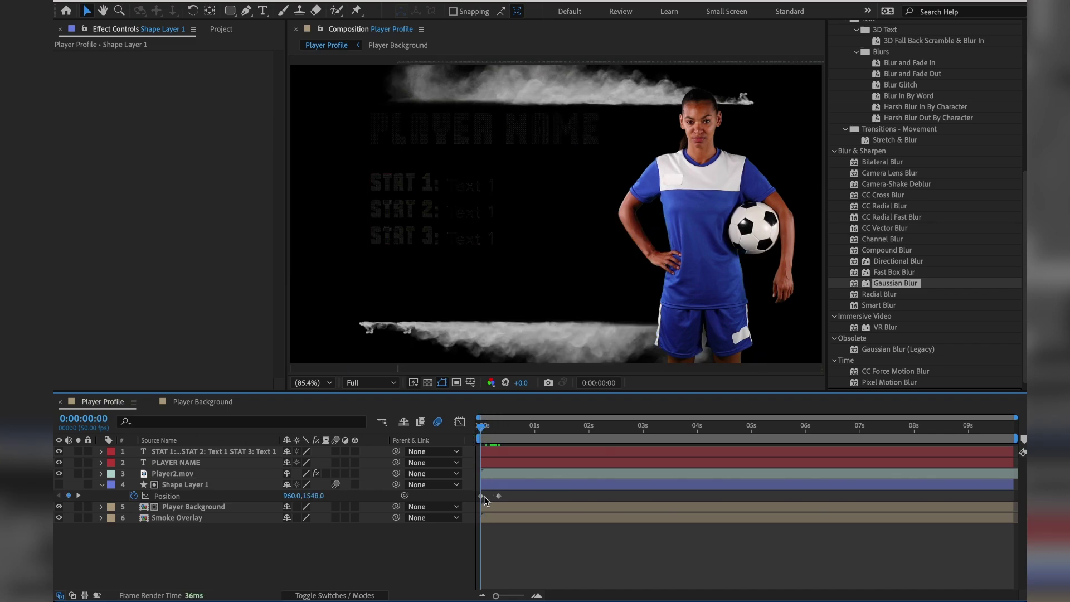
{"action": "key", "text": "space"}
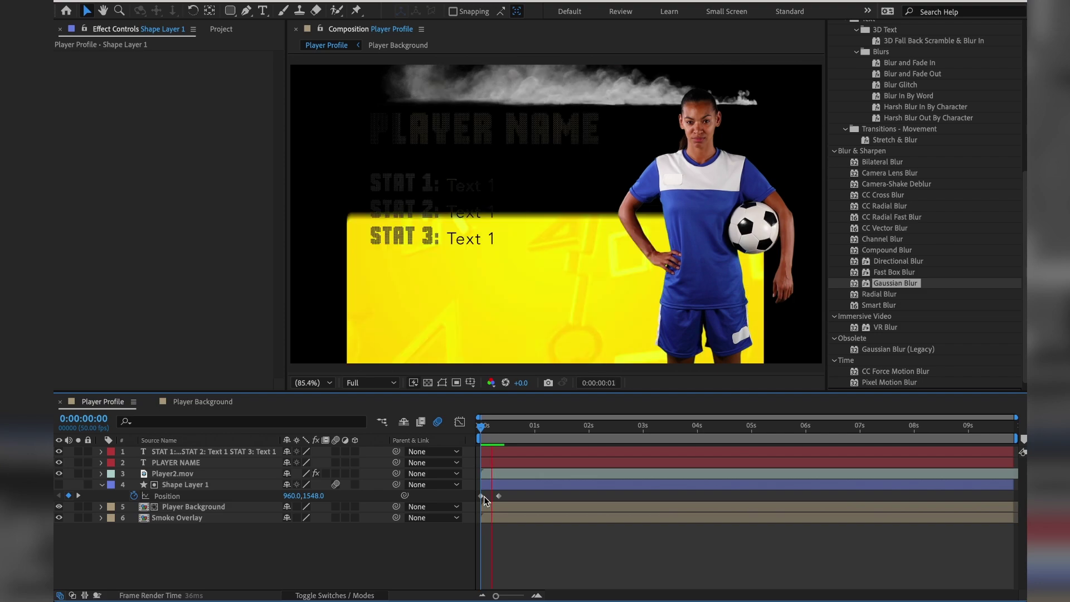
{"action": "left_click", "coordinate": [474, 427]}
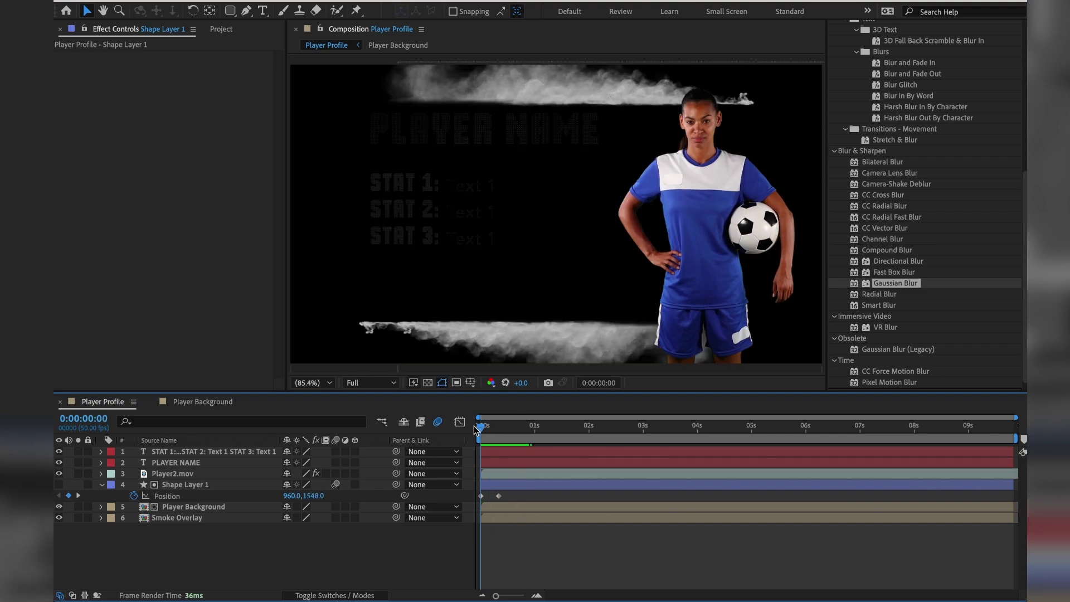
{"action": "key", "text": "space"}
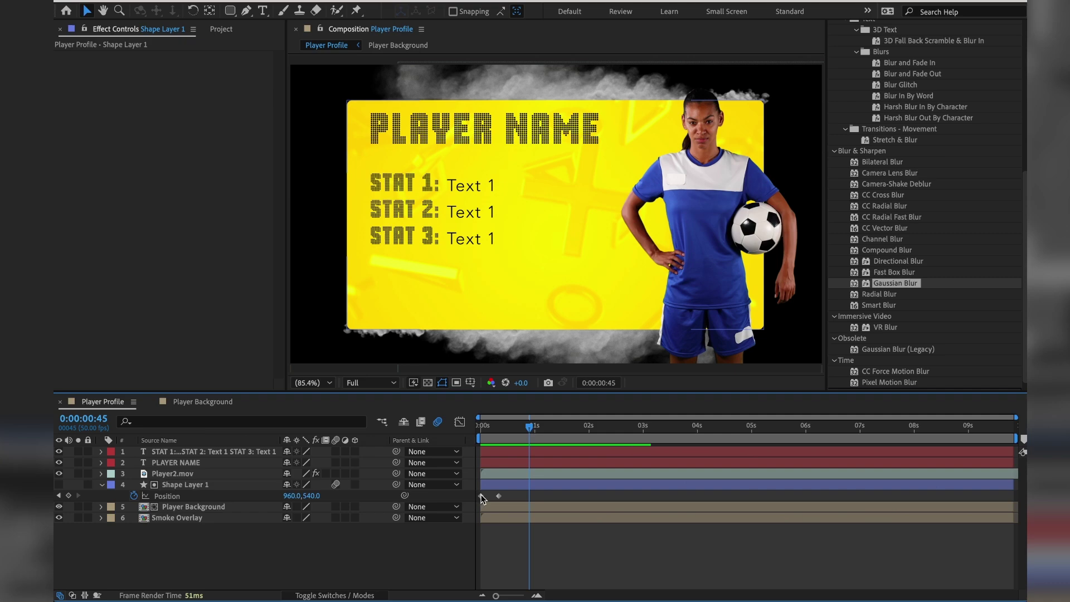
Apply Easy Ease to both Shape Layer 1 Position keyframes and preview the eased slide-up.
{"action": "left_click", "coordinate": [481, 495]}
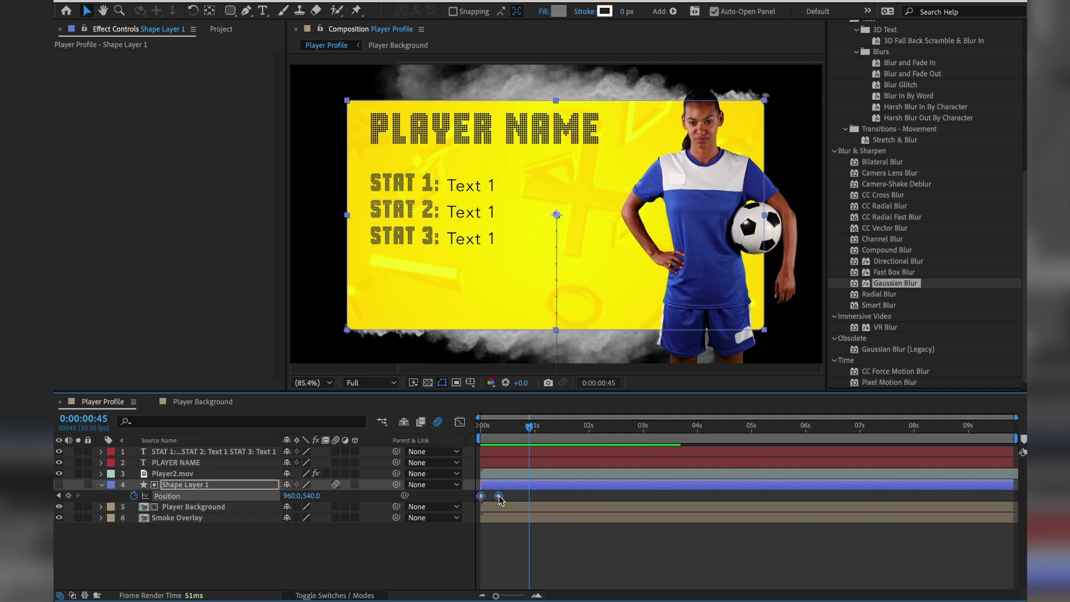
{"action": "right_click", "coordinate": [500, 495]}
{"action": "mouse_move", "coordinate": [553, 594]}
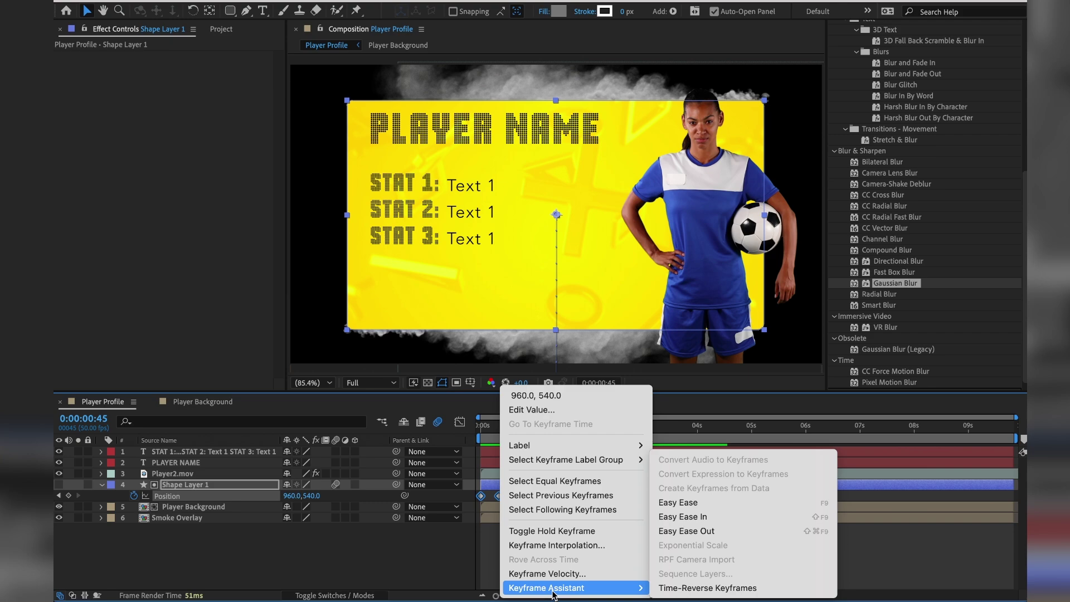
{"action": "left_click", "coordinate": [708, 504]}
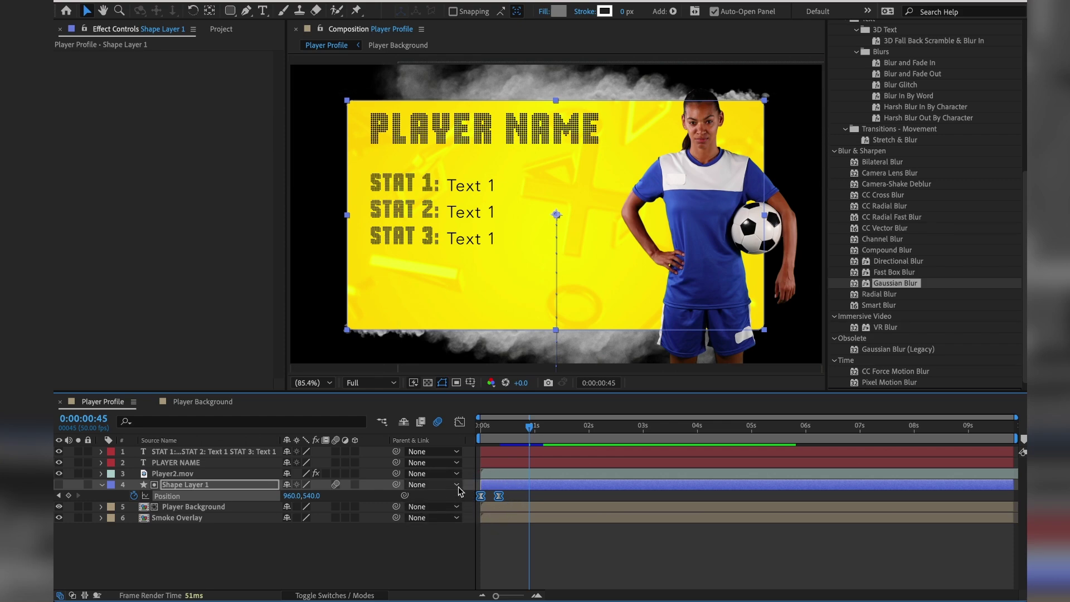
{"action": "left_click_drag", "start_coordinate": [516, 427], "coordinate": [466, 427]}
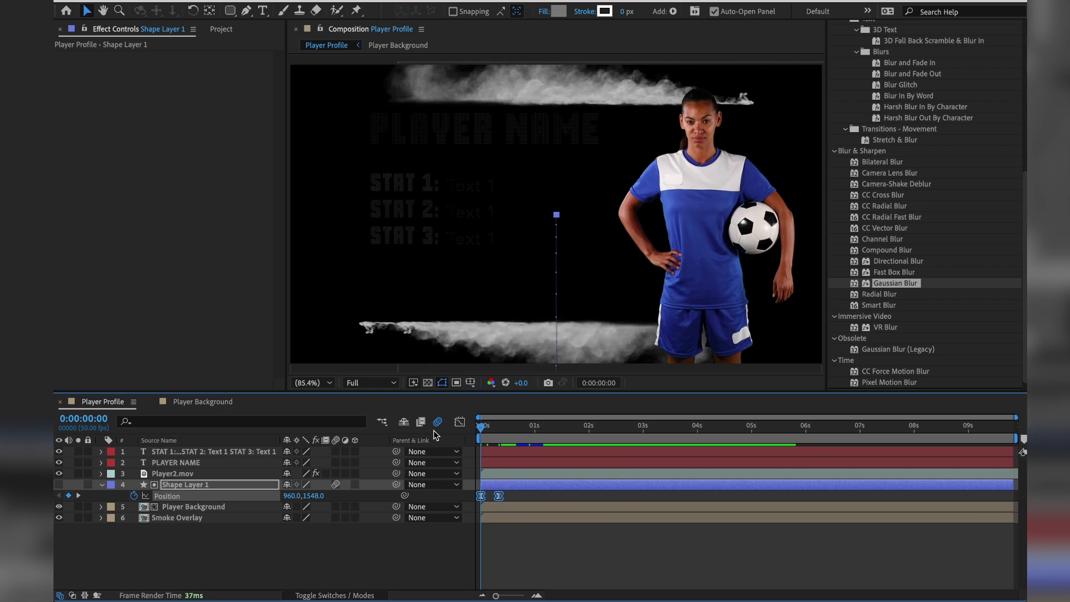
{"action": "key", "text": "space"}
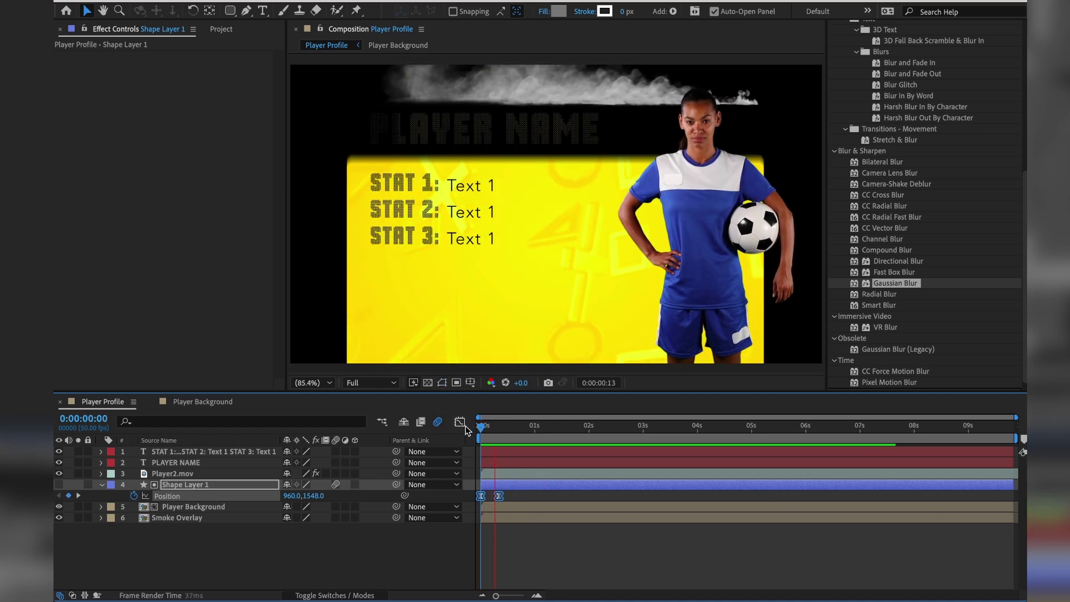
{"action": "left_click", "coordinate": [478, 428]}
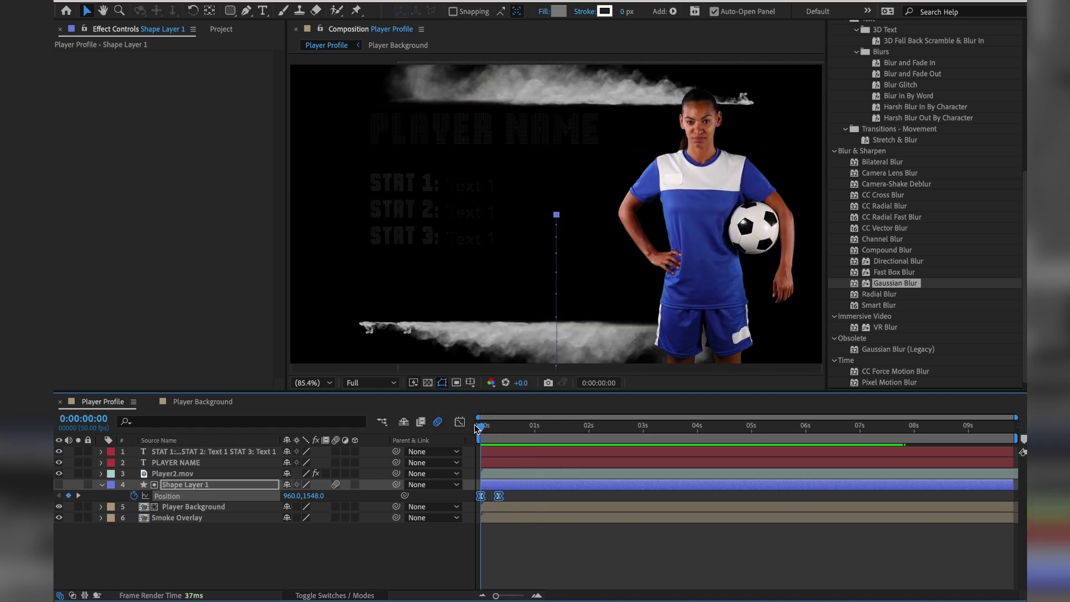
{"action": "left_click_drag", "start_coordinate": [477, 428], "coordinate": [502, 427]}
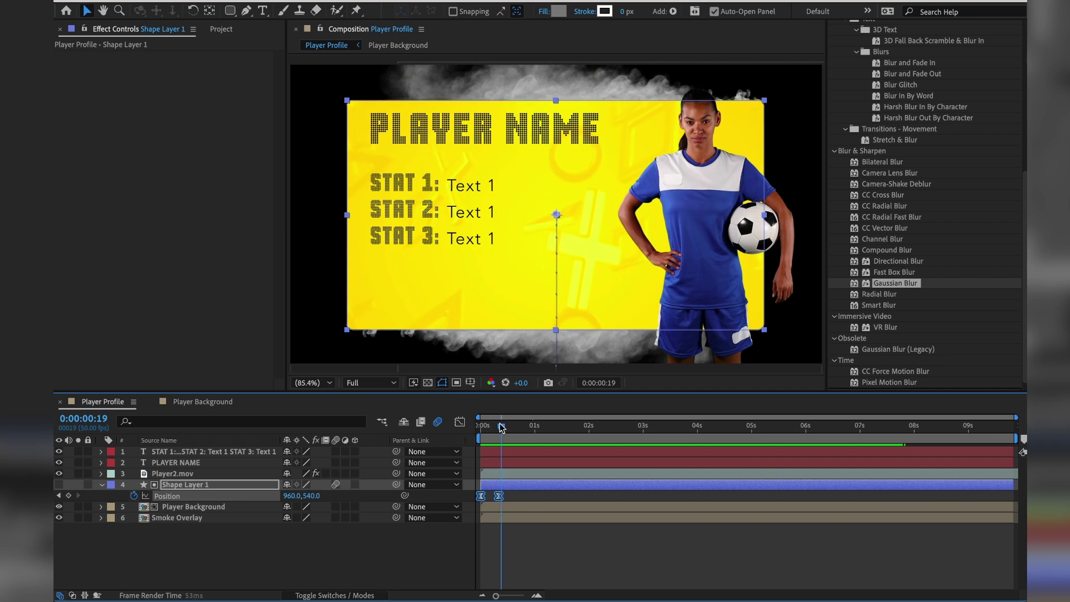
{"action": "key", "text": "space"}
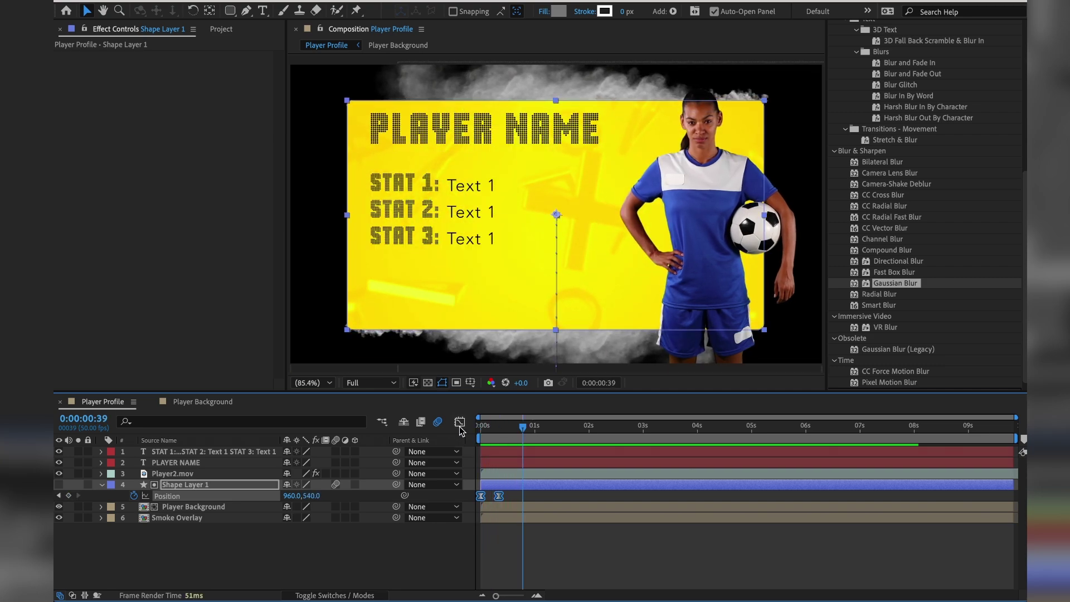
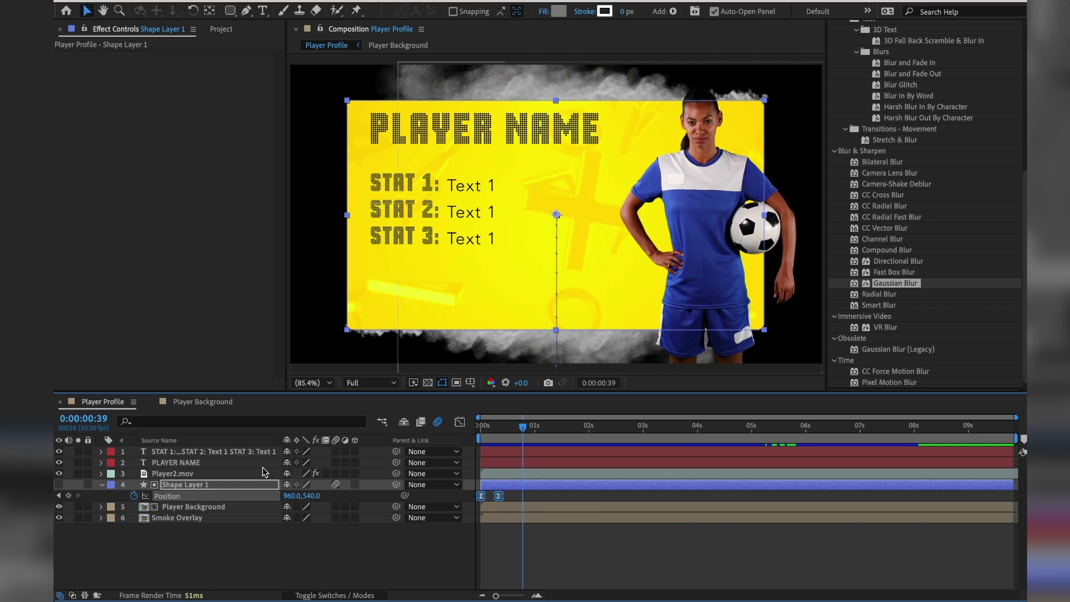
Parent the PLAYER NAME and STAT text layers to Shape Layer 1 and check they rise with the card.
{"action": "left_click", "coordinate": [197, 464]}
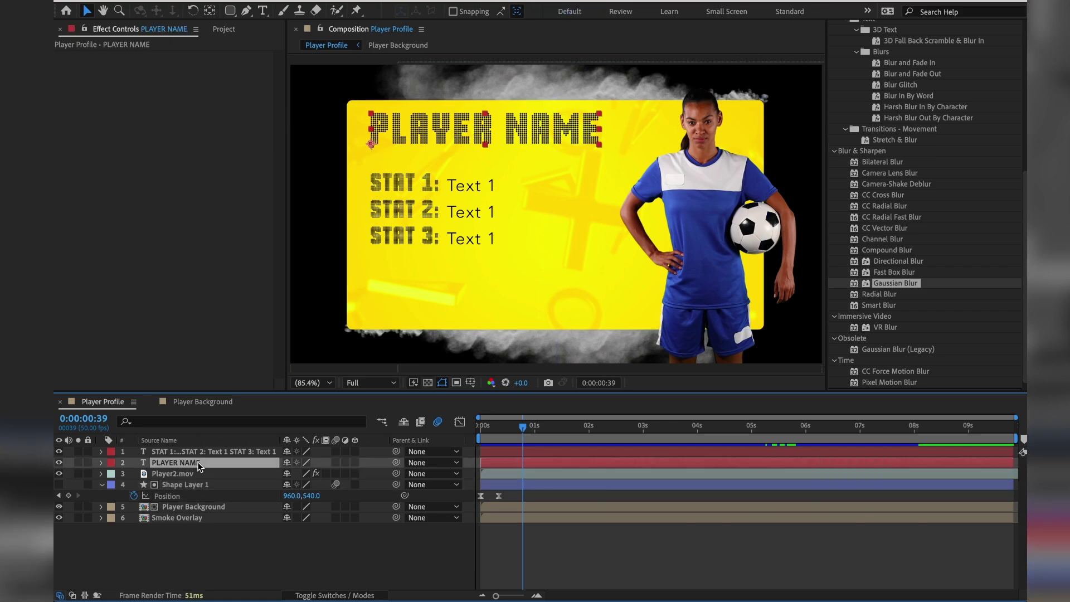
{"action": "left_click", "coordinate": [200, 453]}
{"action": "left_click", "coordinate": [194, 466]}
{"action": "left_click", "coordinate": [196, 453]}
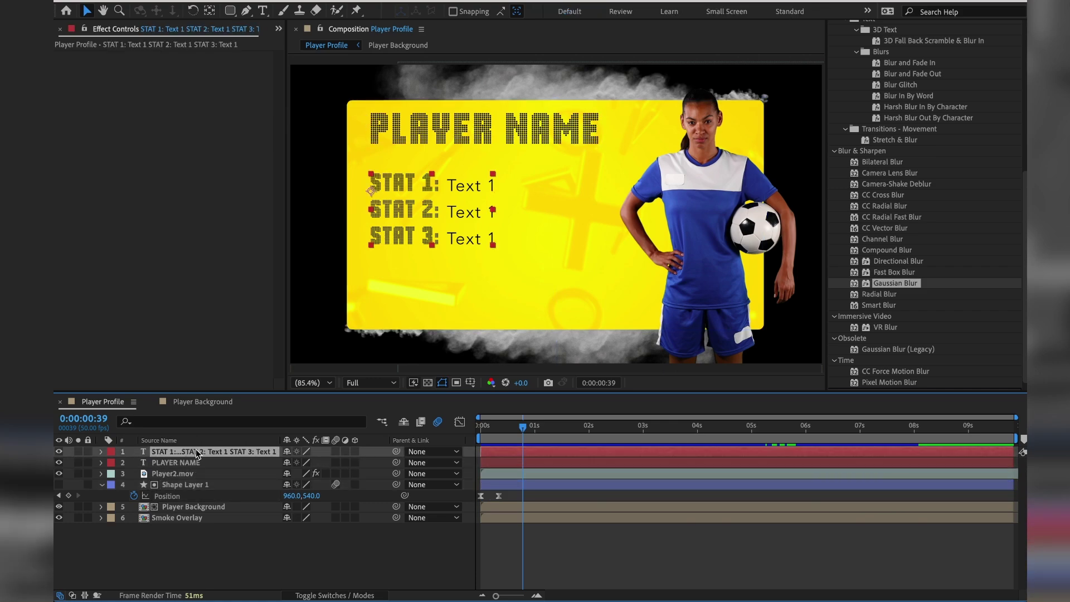
{"action": "left_click_drag", "start_coordinate": [519, 426], "coordinate": [506, 450]}
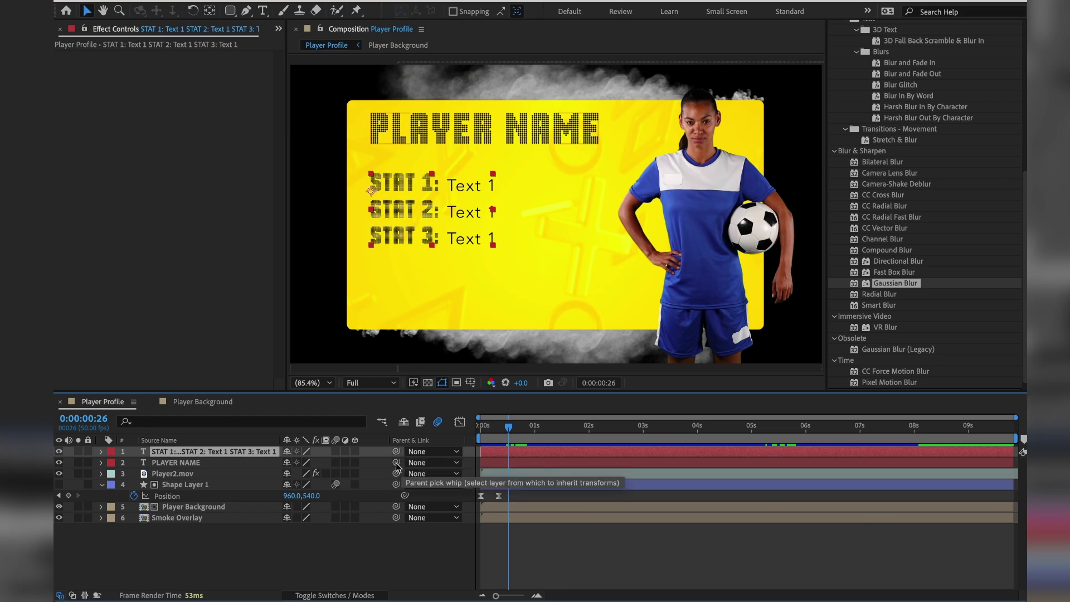
{"action": "left_click_drag", "start_coordinate": [395, 463], "coordinate": [255, 490]}
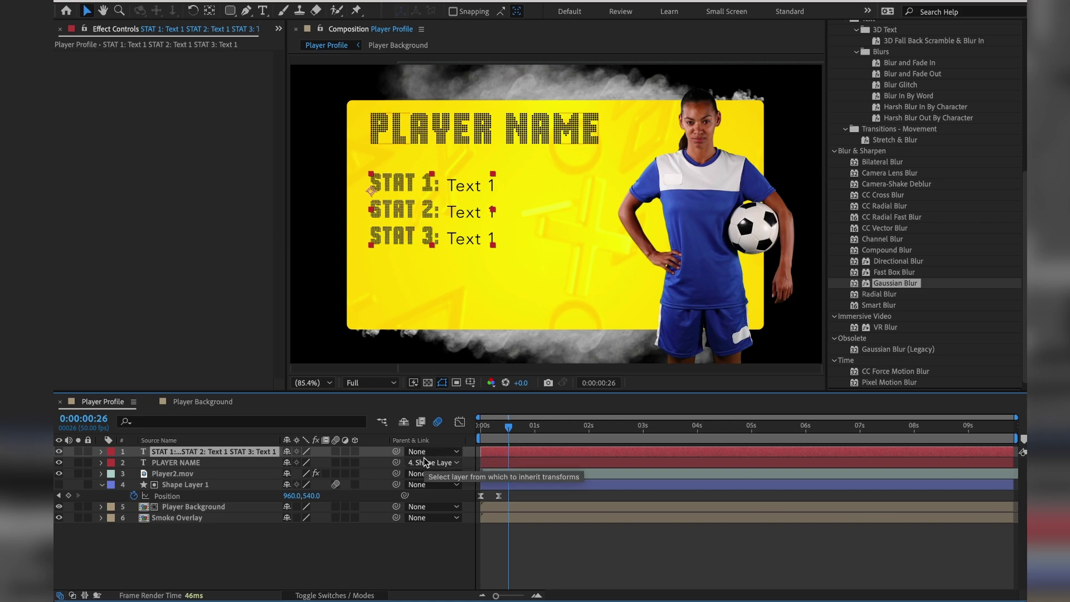
{"action": "left_click_drag", "start_coordinate": [395, 451], "coordinate": [232, 484]}
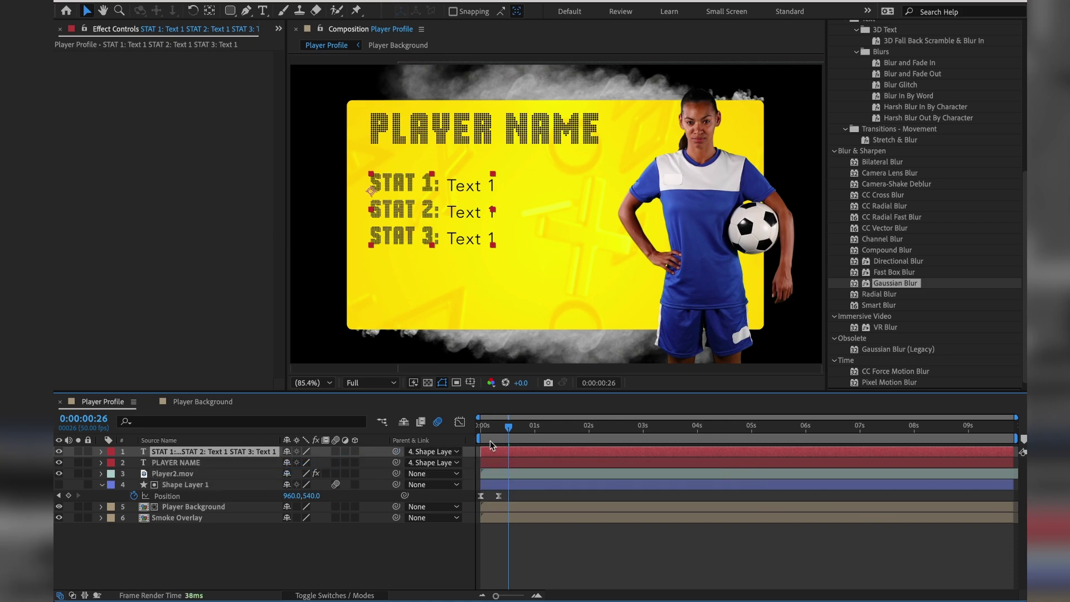
{"action": "left_click_drag", "start_coordinate": [509, 430], "coordinate": [493, 436]}
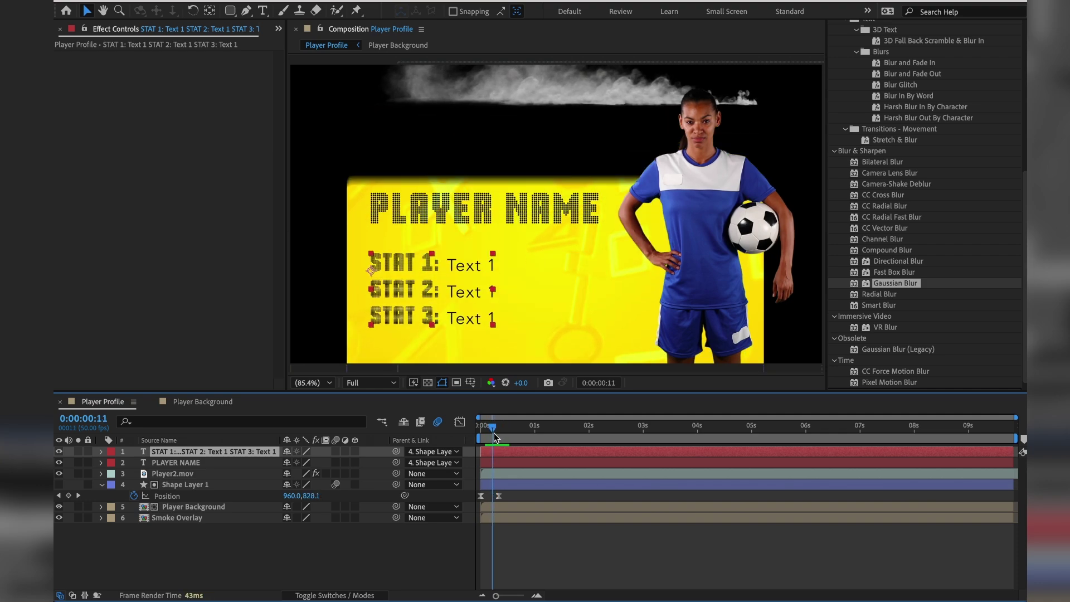
Turn on Motion Blur for the STAT and PLAYER NAME layers and preview from the start.
{"action": "left_click", "coordinate": [335, 451]}
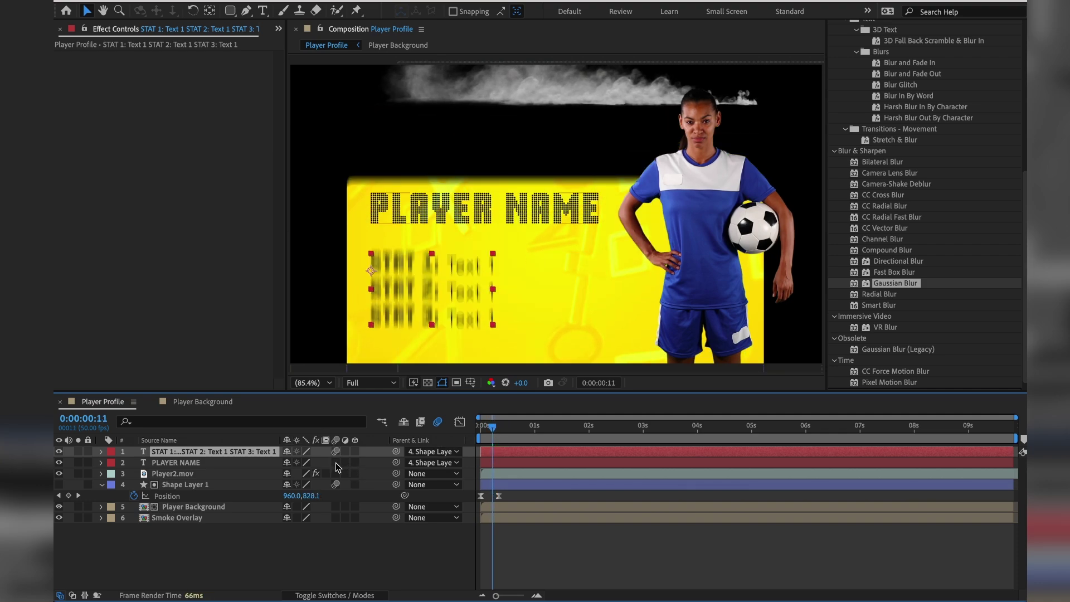
{"action": "left_click", "coordinate": [335, 462]}
{"action": "mouse_move", "coordinate": [498, 430]}
{"action": "left_mouse_down"}
{"action": "mouse_move", "coordinate": [466, 432]}
{"action": "mouse_move", "coordinate": [520, 430]}
{"action": "mouse_move", "coordinate": [459, 429]}
{"action": "mouse_move", "coordinate": [502, 426]}
{"action": "left_mouse_up"}
{"action": "key", "text": "space"}
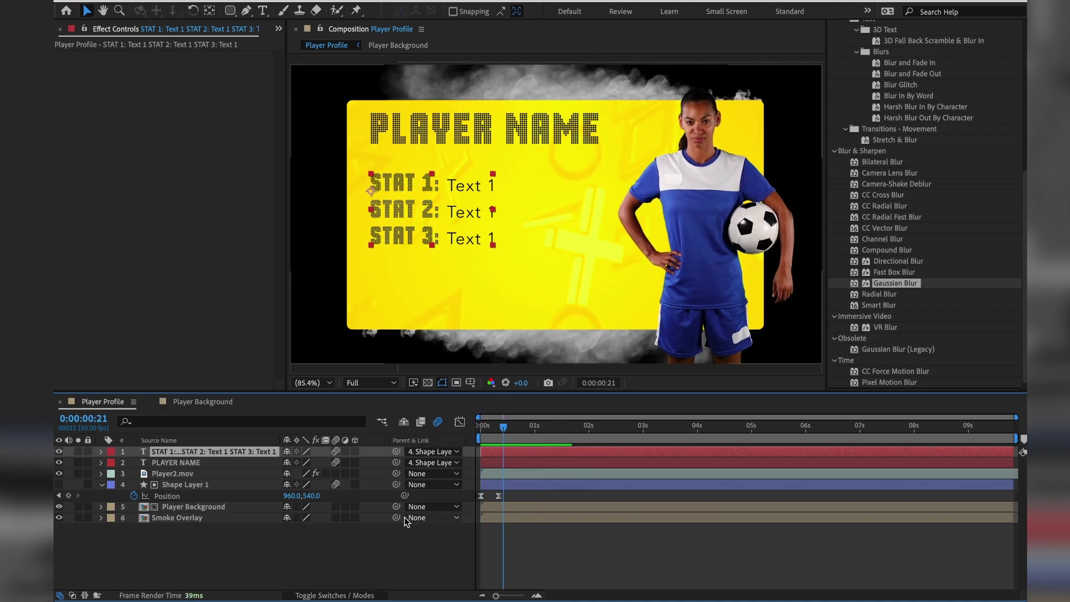
Parent Smoke Overlay to Shape Layer 1, enable its Motion Blur, and check card and smoke together.
{"action": "left_click_drag", "start_coordinate": [396, 517], "coordinate": [211, 488]}
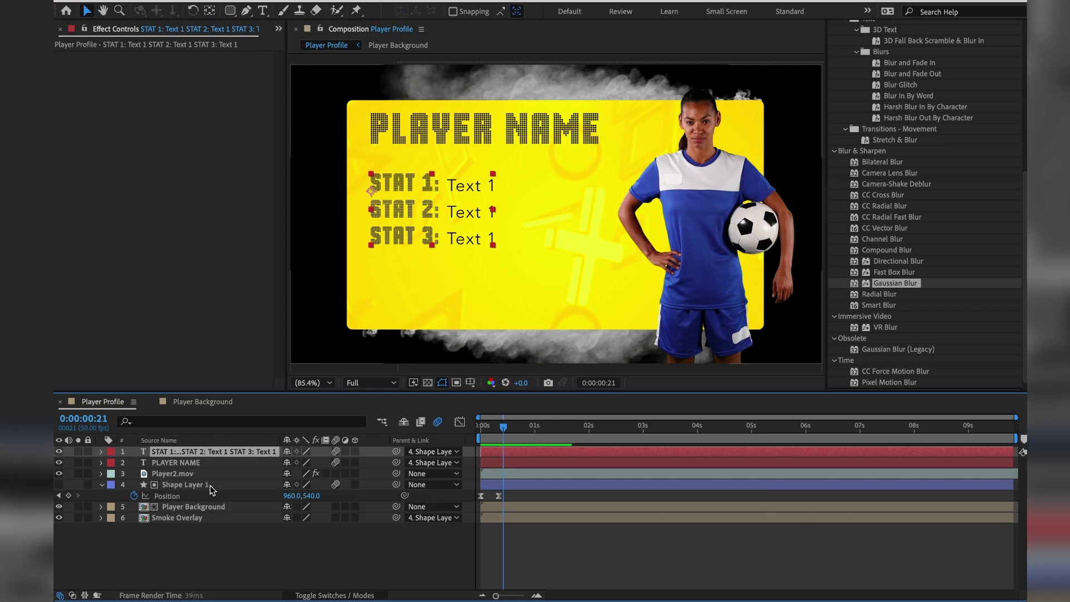
{"action": "left_click_drag", "start_coordinate": [503, 427], "coordinate": [494, 432]}
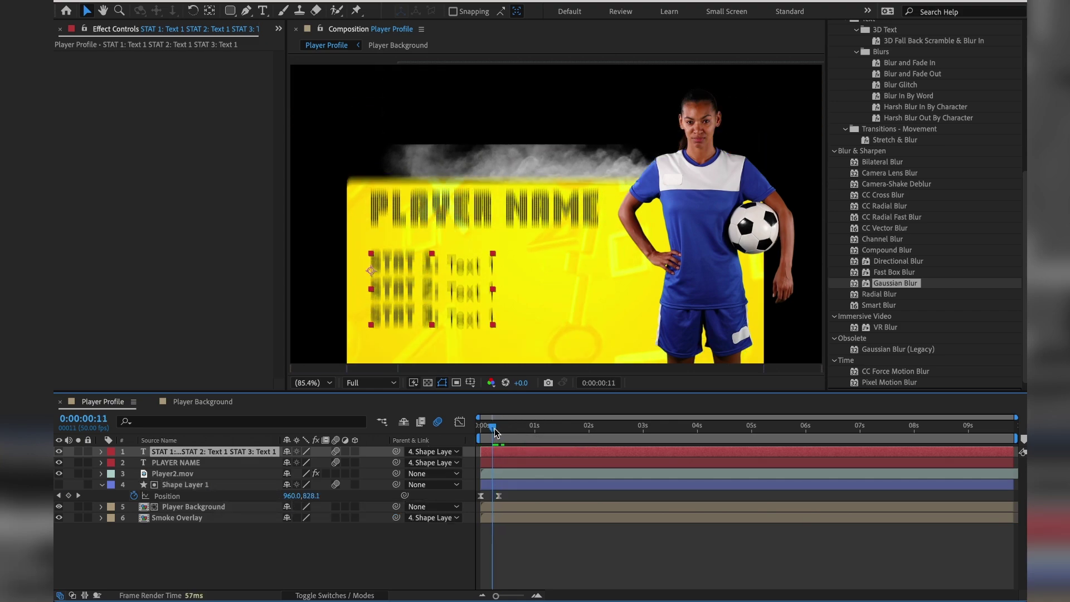
{"action": "left_click", "coordinate": [336, 518]}
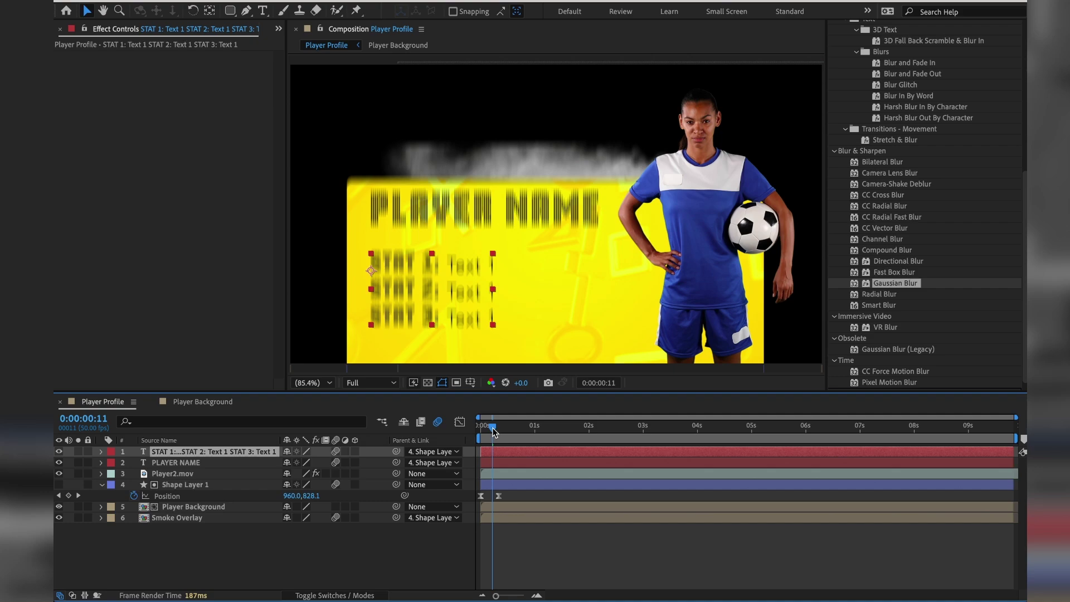
{"action": "left_click_drag", "start_coordinate": [494, 432], "coordinate": [452, 423]}
{"action": "key", "text": "space"}
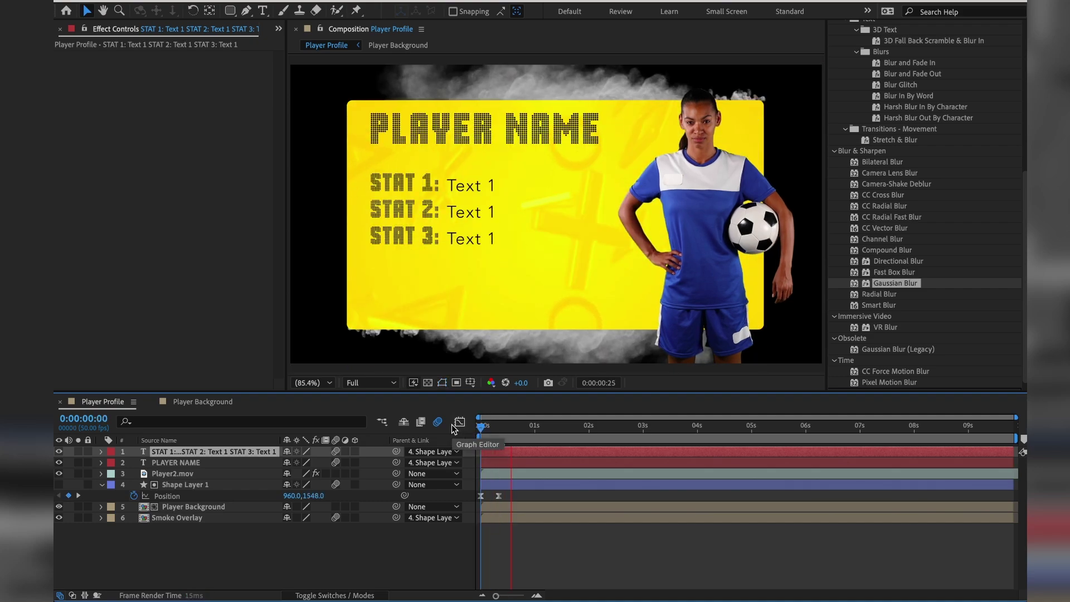
{"action": "key", "text": "space"}
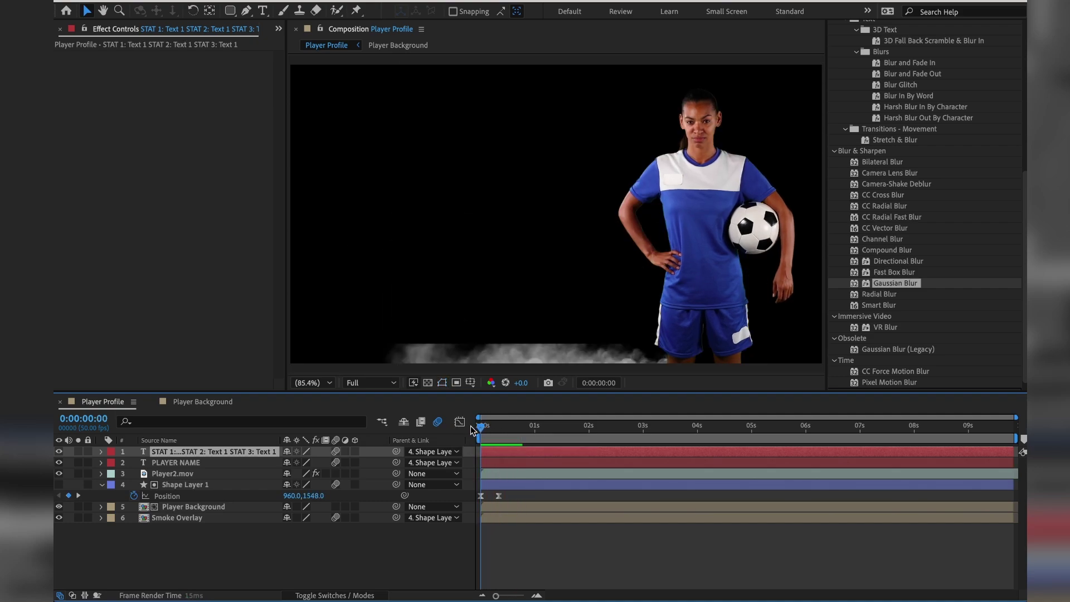
{"action": "key", "text": "space"}
{"action": "mouse_move", "coordinate": [479, 427]}
{"action": "left_mouse_down"}
{"action": "mouse_move", "coordinate": [496, 428]}
{"action": "mouse_move", "coordinate": [477, 429]}
{"action": "left_mouse_up"}
{"action": "mouse_move", "coordinate": [484, 427]}
{"action": "left_mouse_down"}
{"action": "mouse_move", "coordinate": [506, 424]}
{"action": "mouse_move", "coordinate": [481, 425]}
{"action": "left_mouse_up"}
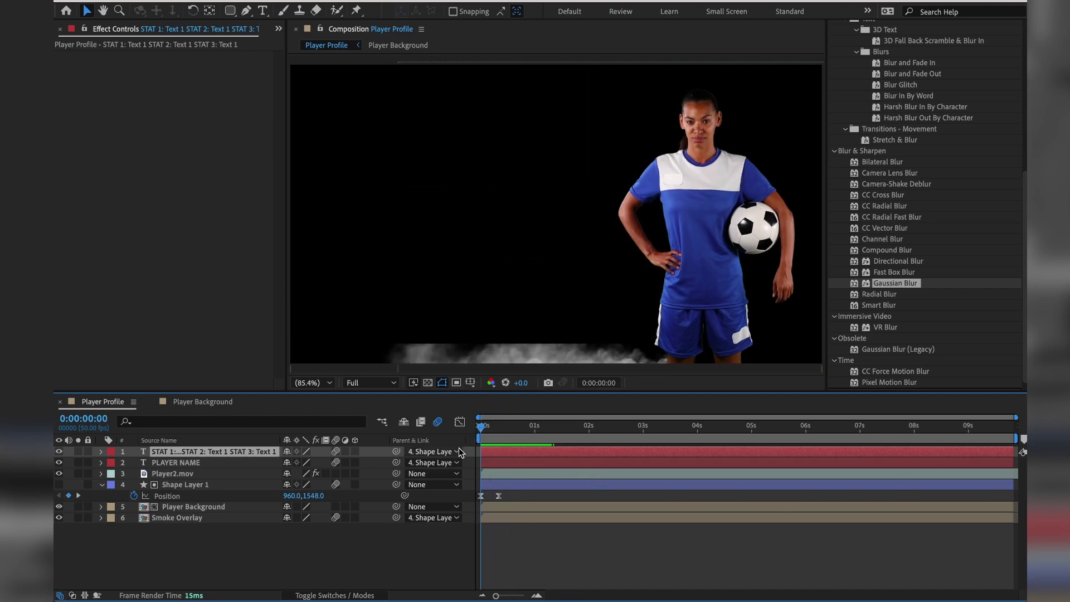
{"action": "mouse_move", "coordinate": [489, 427]}
{"action": "left_mouse_down"}
{"action": "mouse_move", "coordinate": [500, 427]}
{"action": "mouse_move", "coordinate": [479, 426]}
{"action": "mouse_move", "coordinate": [494, 427]}
{"action": "left_mouse_up"}
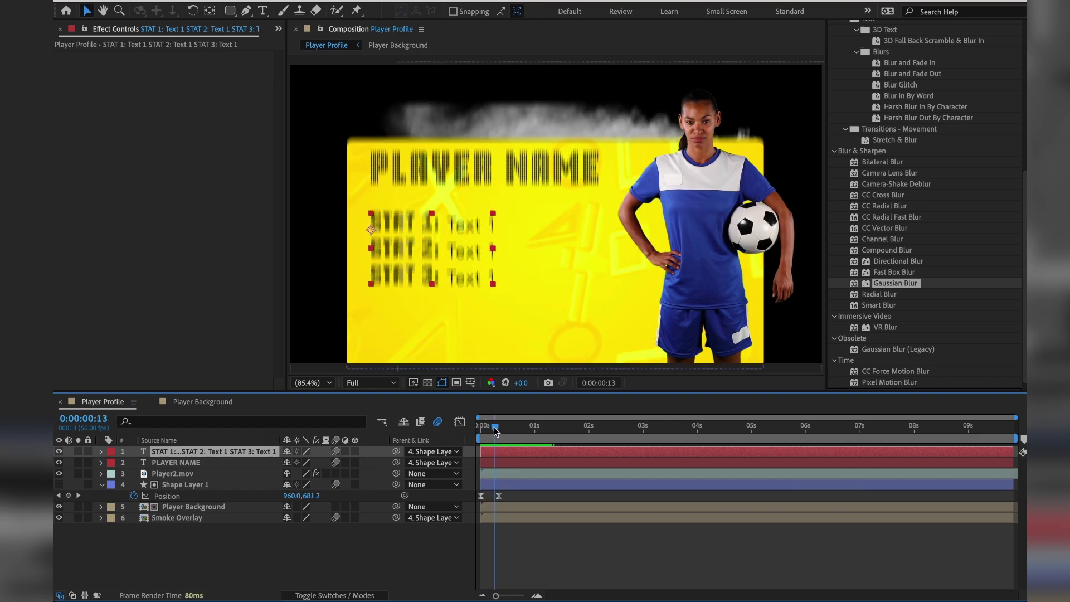
{"action": "left_click", "coordinate": [184, 520]}
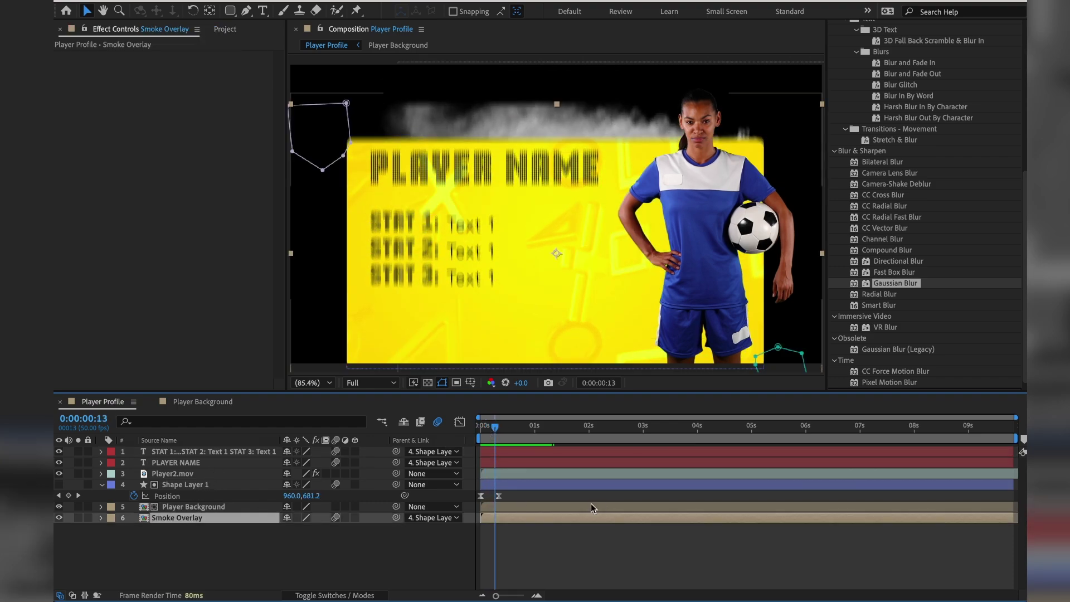
Delay Smoke Overlay and keyframe its Opacity from 0% to 100% by frame 18, then preview.
{"action": "left_click_drag", "start_coordinate": [503, 519], "coordinate": [518, 517]}
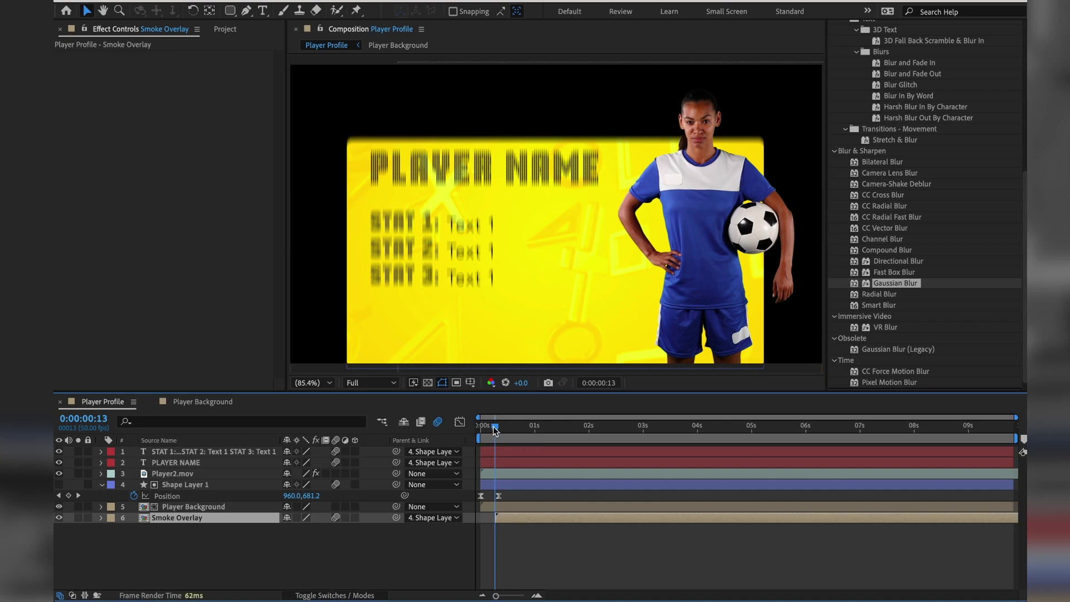
{"action": "mouse_move", "coordinate": [493, 428]}
{"action": "left_mouse_down"}
{"action": "mouse_move", "coordinate": [475, 427]}
{"action": "mouse_move", "coordinate": [493, 430]}
{"action": "left_mouse_up"}
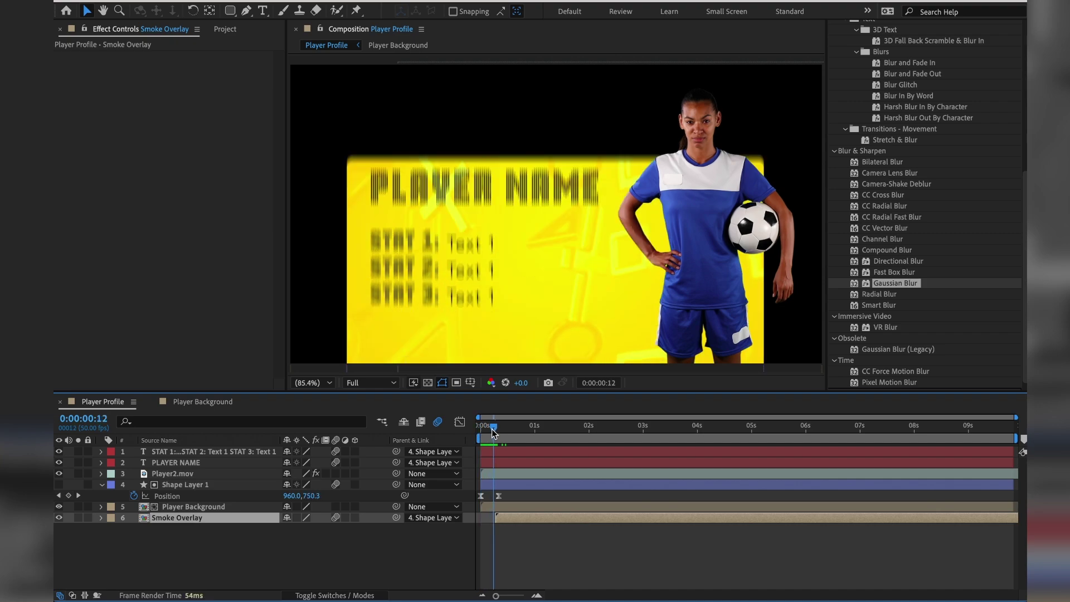
{"action": "key", "text": "t"}
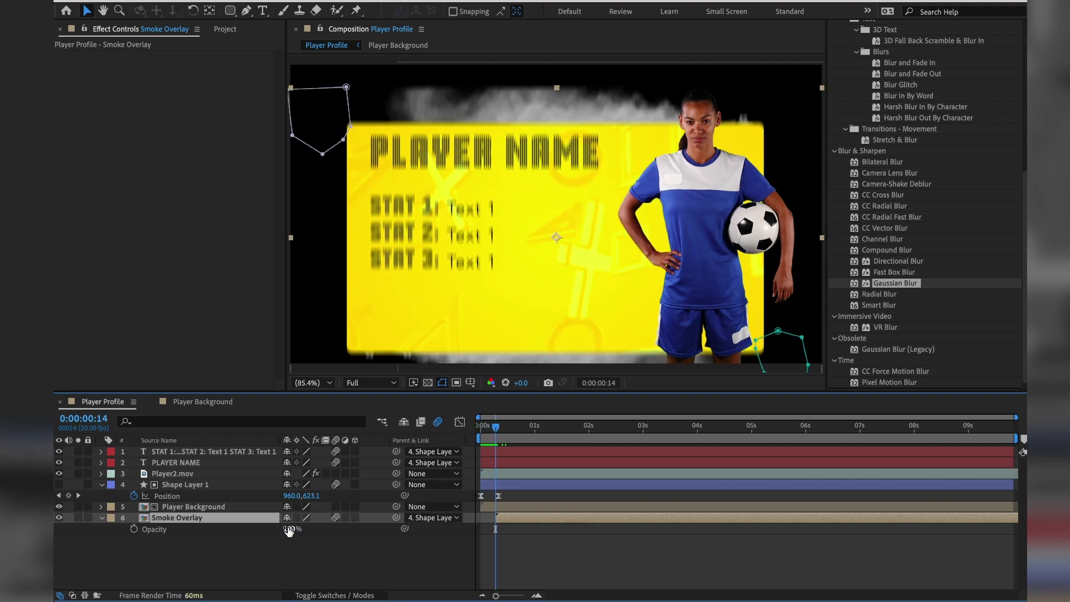
{"action": "left_click", "coordinate": [288, 528]}
{"action": "type", "text": "0"}
{"action": "key", "text": "Return"}
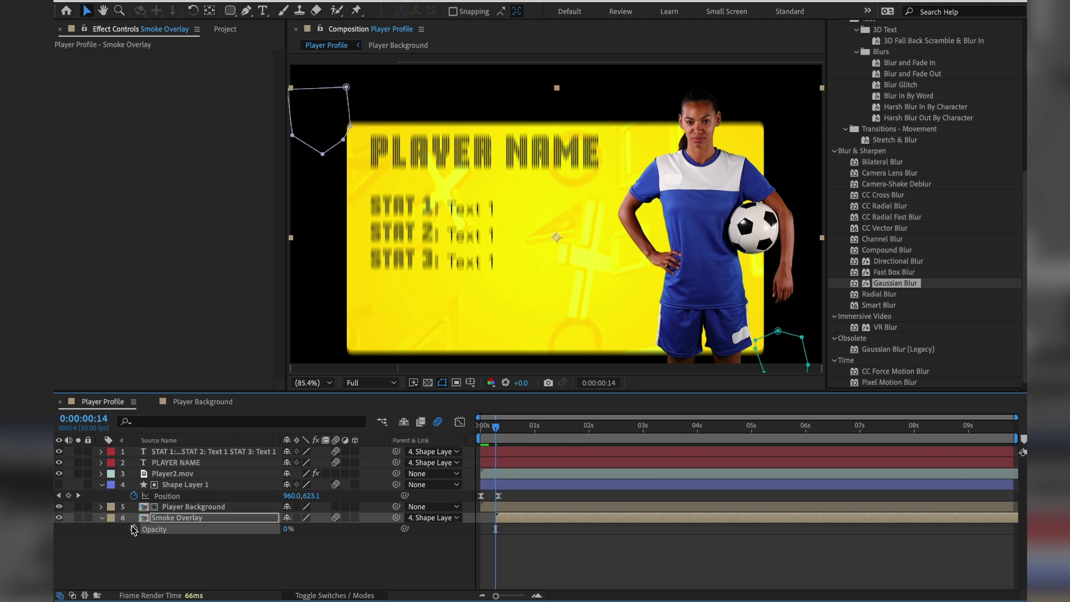
{"action": "left_click", "coordinate": [133, 529]}
{"action": "left_click", "coordinate": [501, 427]}
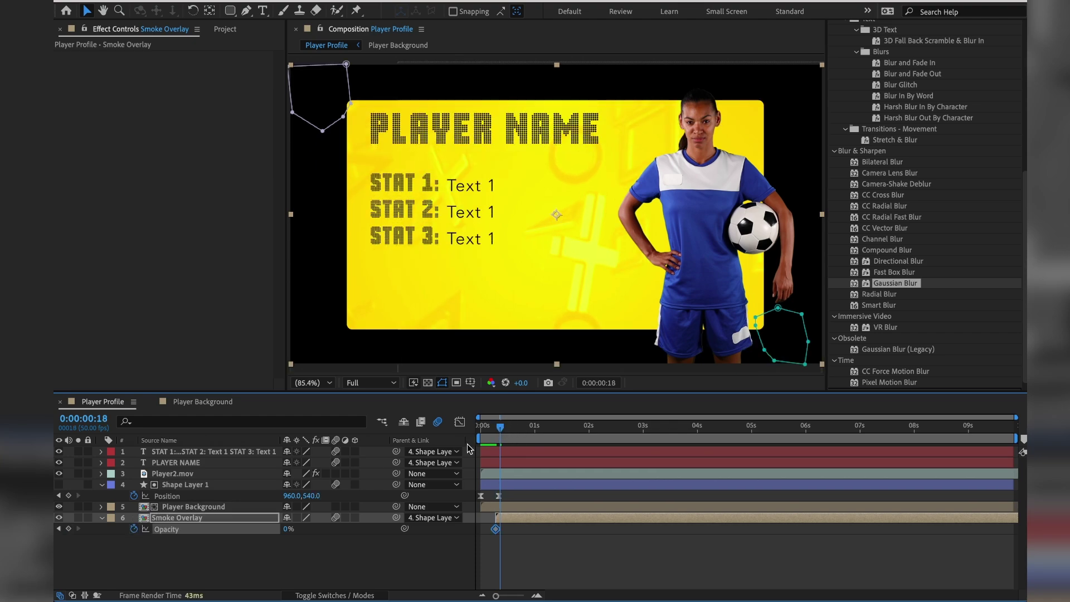
{"action": "left_click_drag", "start_coordinate": [288, 529], "coordinate": [410, 527]}
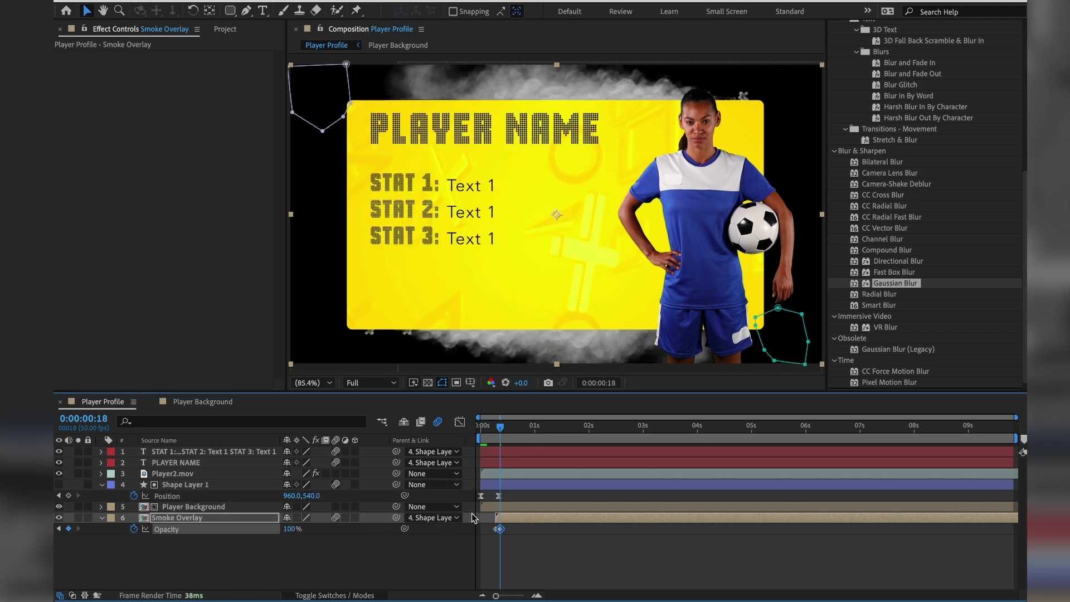
{"action": "left_click_drag", "start_coordinate": [501, 426], "coordinate": [433, 426]}
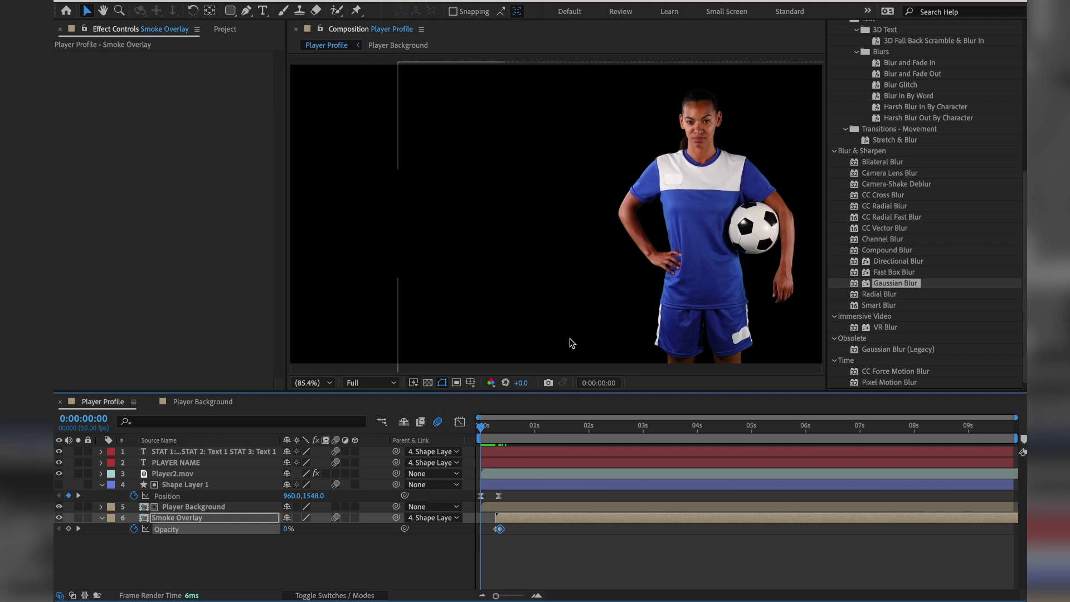
{"action": "key", "text": "space"}
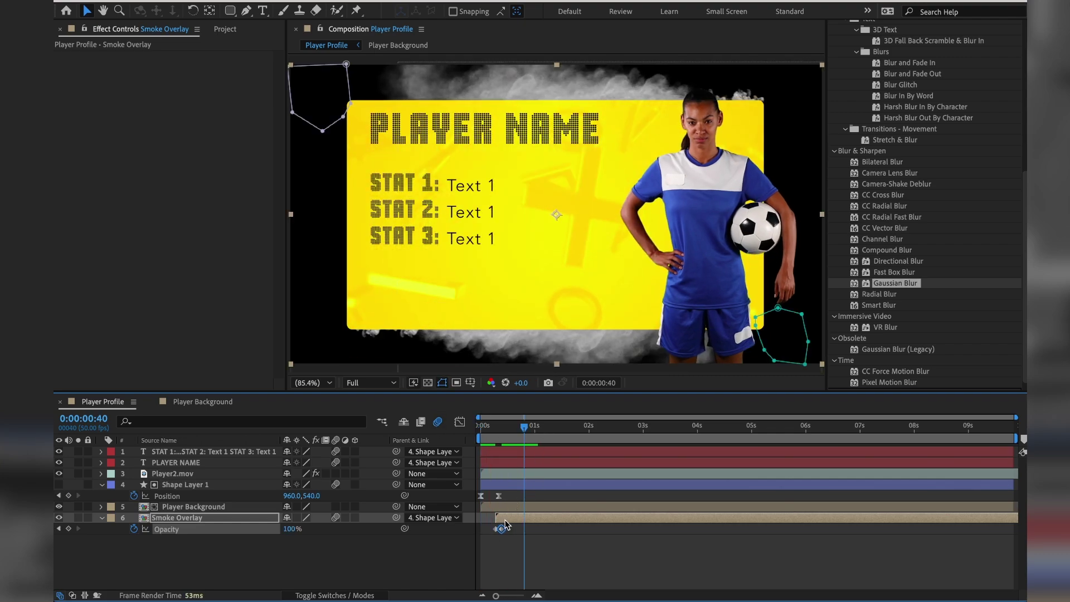
Shift the smoke and its fade slightly earlier and check the card settles sharply.
{"action": "left_click_drag", "start_coordinate": [500, 519], "coordinate": [487, 527]}
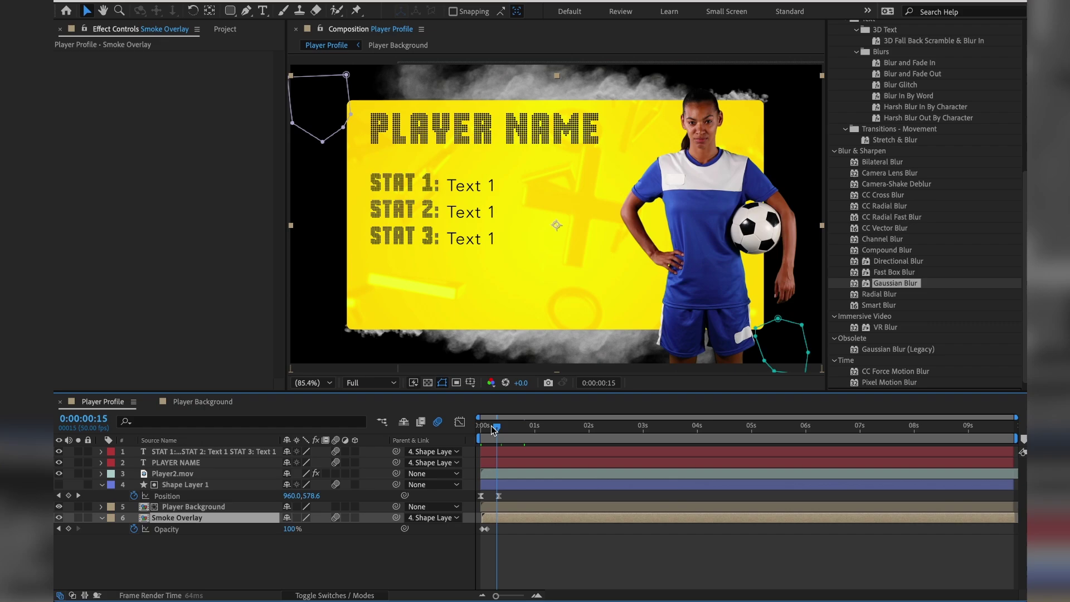
{"action": "left_click", "coordinate": [481, 425]}
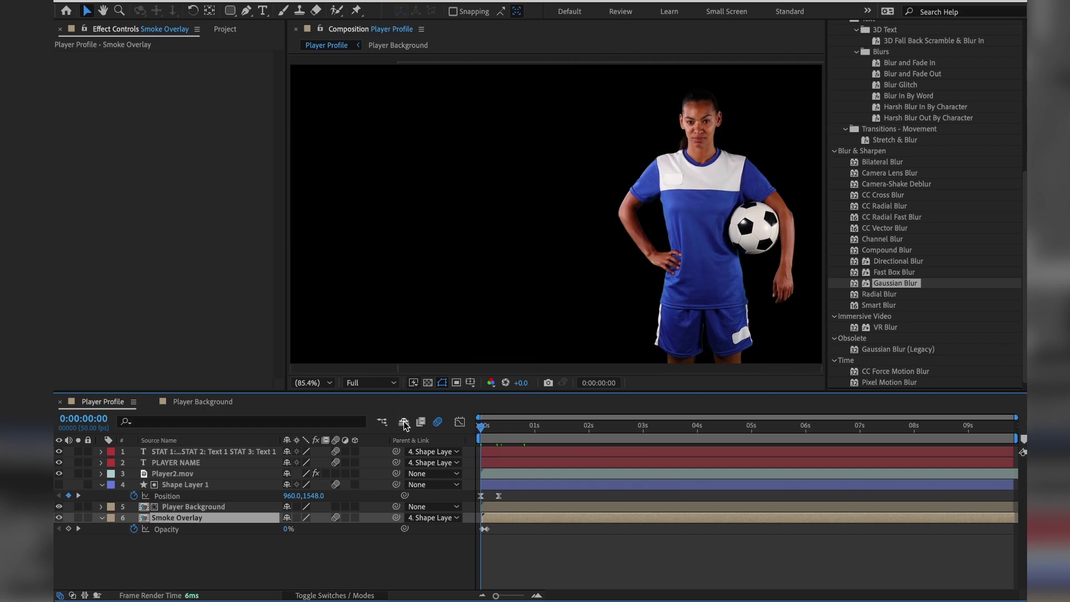
{"action": "key", "text": "space"}
{"action": "key", "text": "space"}
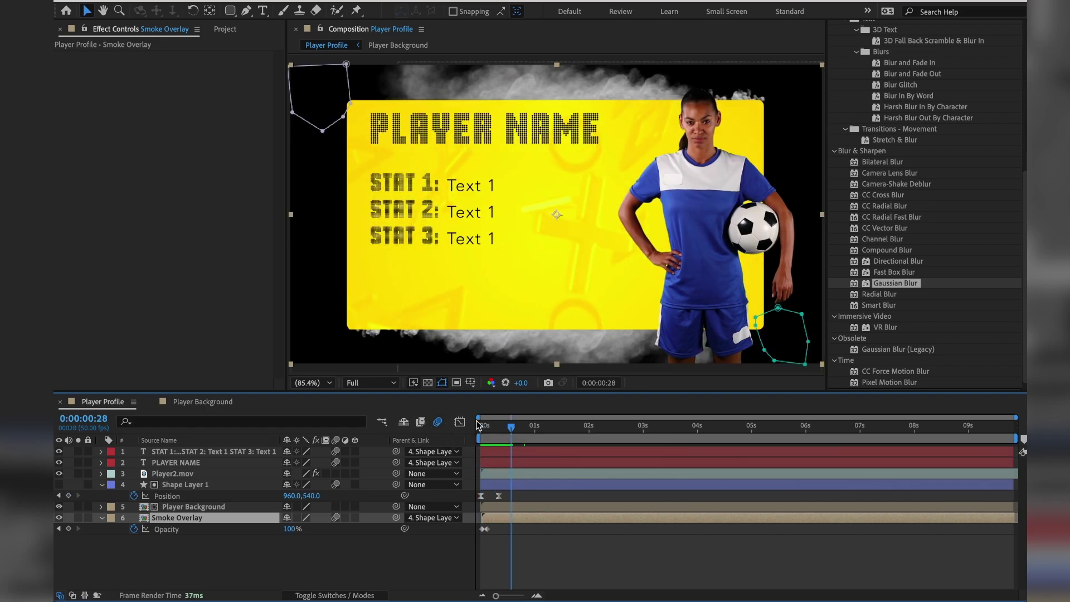
{"action": "key", "text": "space"}
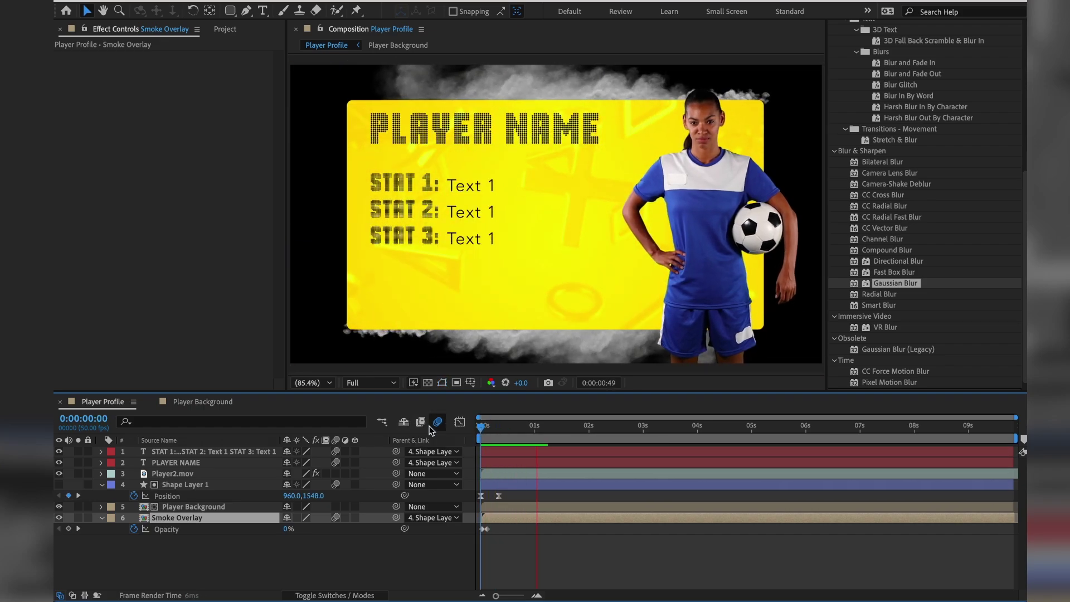
{"action": "key", "text": "space"}
{"action": "left_click", "coordinate": [478, 427]}
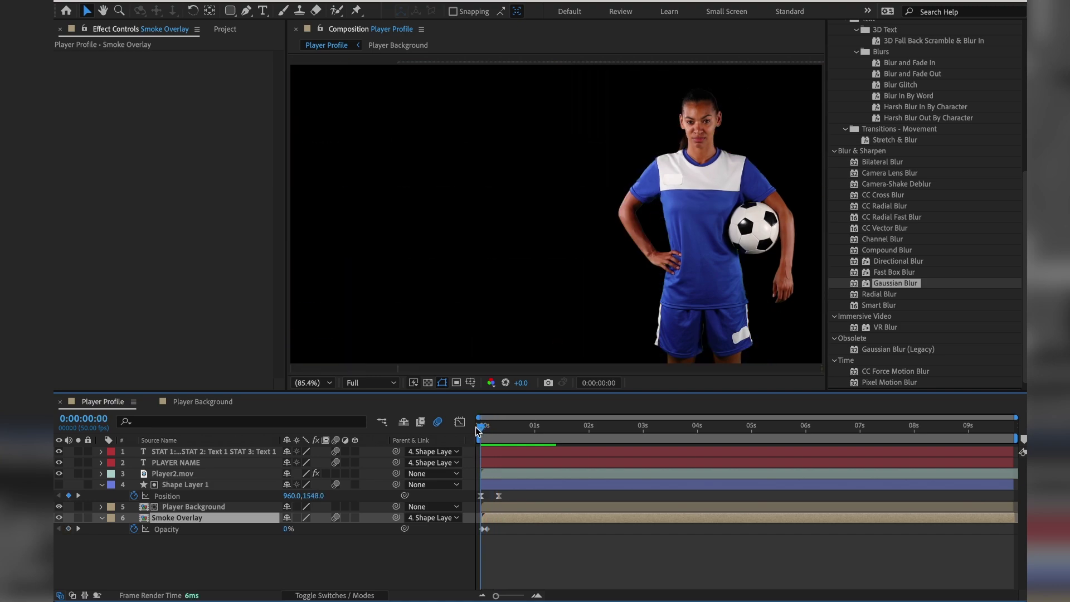
{"action": "left_click_drag", "start_coordinate": [480, 430], "coordinate": [495, 430]}
{"action": "mouse_move", "coordinate": [497, 428]}
{"action": "left_mouse_down"}
{"action": "mouse_move", "coordinate": [529, 438]}
{"action": "mouse_move", "coordinate": [492, 437]}
{"action": "mouse_move", "coordinate": [503, 436]}
{"action": "left_mouse_up"}
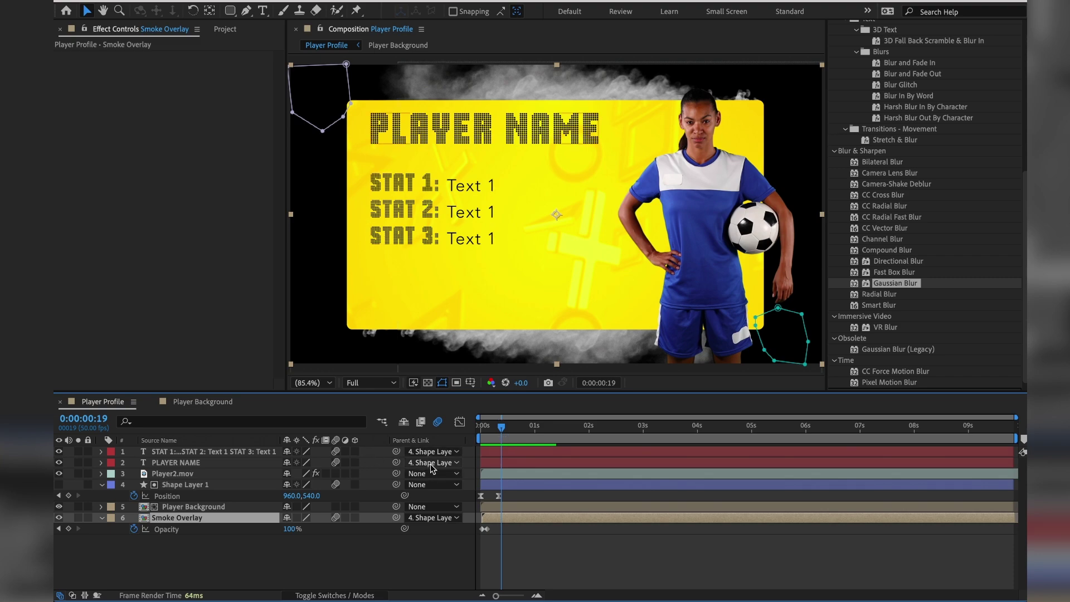
Test parenting Player2.mov to Player Background, then to Shape Layer 1, and preview.
{"action": "left_click", "coordinate": [224, 477]}
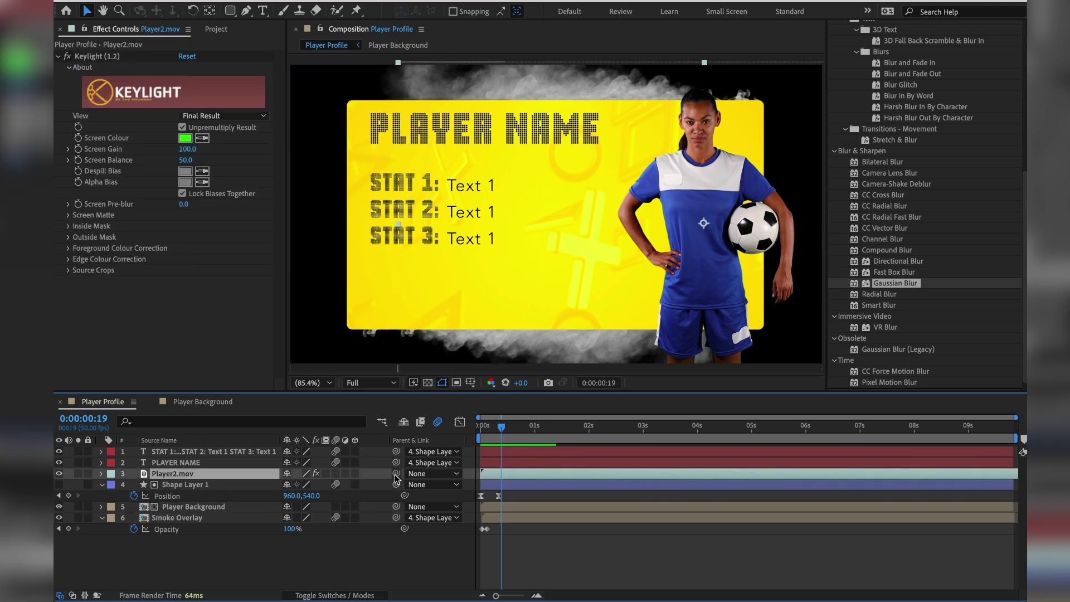
{"action": "left_click_drag", "start_coordinate": [395, 473], "coordinate": [218, 511]}
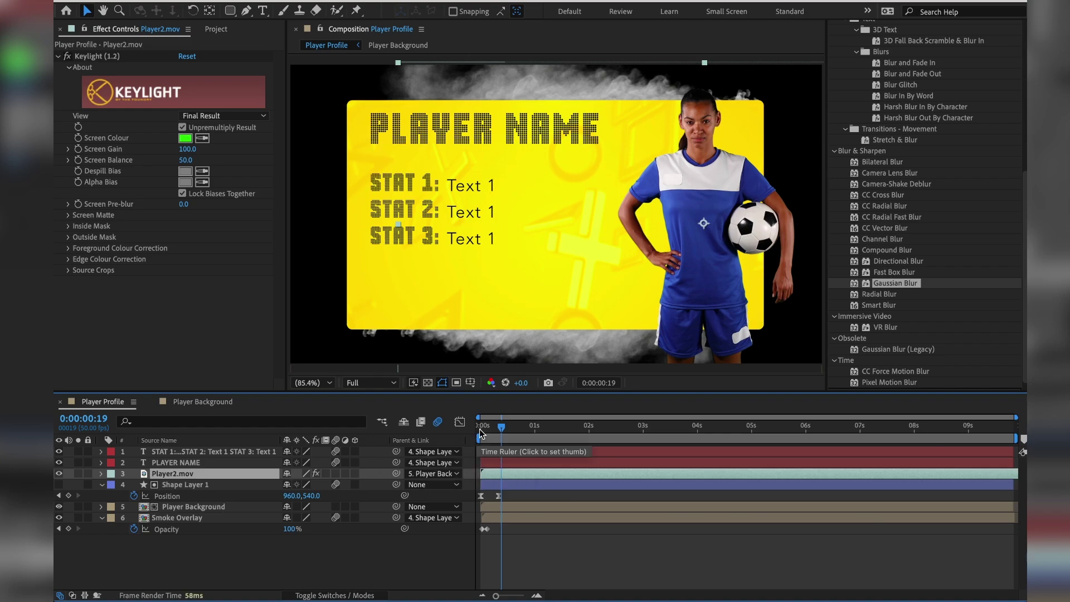
{"action": "mouse_move", "coordinate": [498, 429]}
{"action": "left_mouse_down"}
{"action": "mouse_move", "coordinate": [482, 430]}
{"action": "mouse_move", "coordinate": [506, 433]}
{"action": "left_mouse_up"}
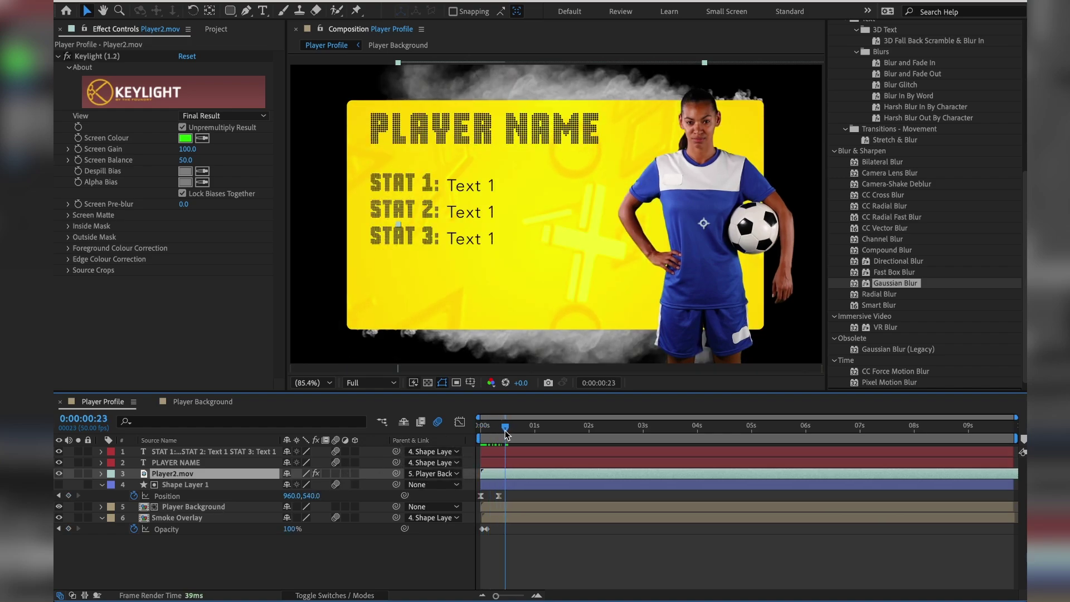
{"action": "left_click_drag", "start_coordinate": [396, 473], "coordinate": [217, 486]}
{"action": "mouse_move", "coordinate": [504, 433]}
{"action": "left_mouse_down"}
{"action": "mouse_move", "coordinate": [458, 437]}
{"action": "mouse_move", "coordinate": [515, 427]}
{"action": "mouse_move", "coordinate": [493, 427]}
{"action": "left_mouse_up"}
{"action": "key", "text": "space"}
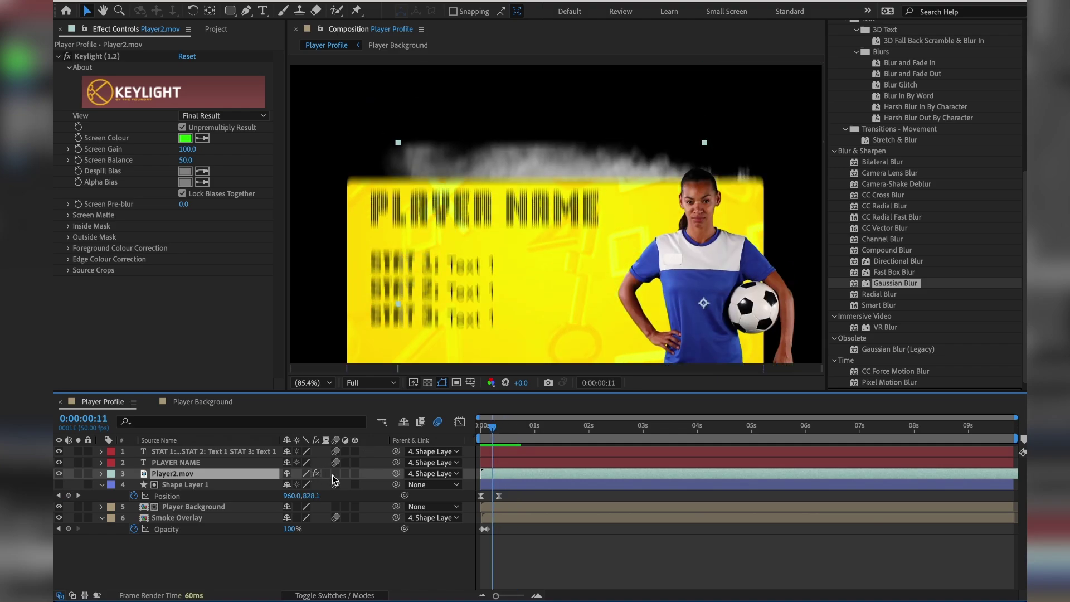
Enable Motion Blur on Player2.mov and the comp's master Motion Blur, preview, and save.
{"action": "left_click", "coordinate": [336, 473]}
{"action": "left_click", "coordinate": [490, 427]}
{"action": "key", "text": "Home"}
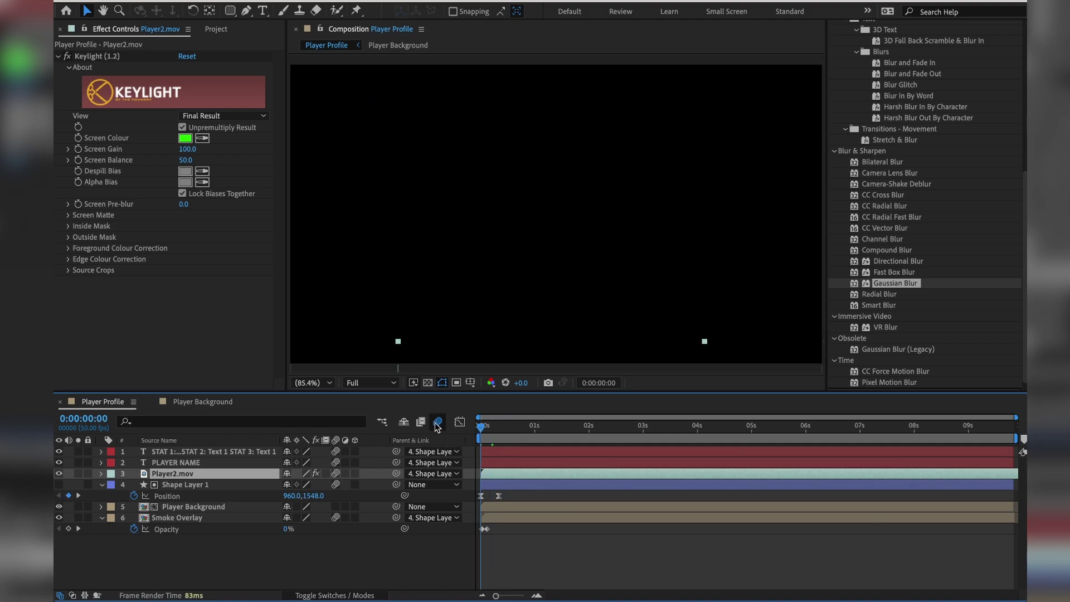
{"action": "key", "text": "space"}
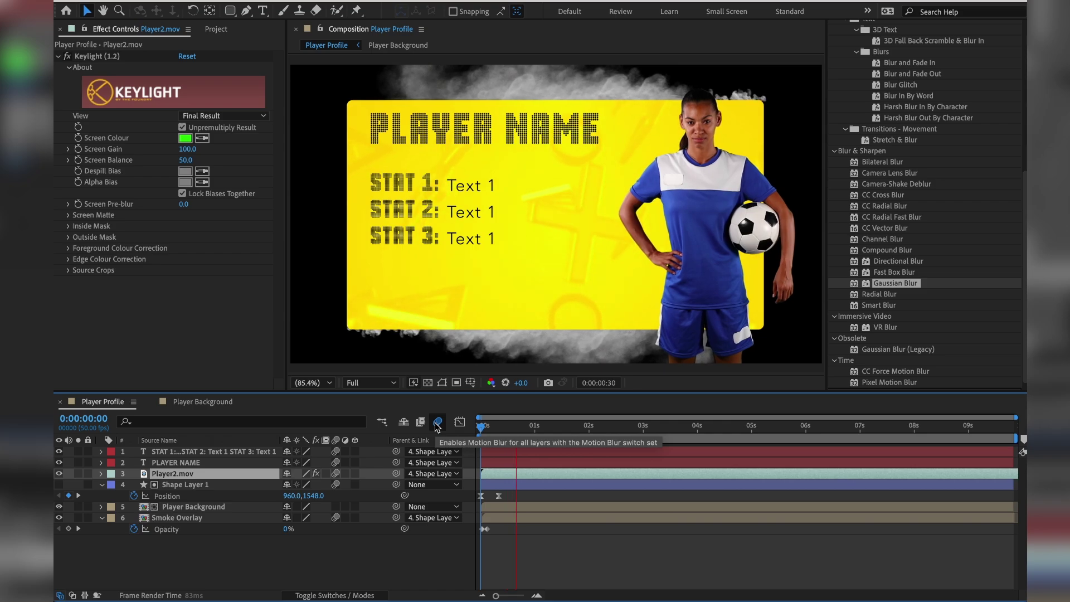
{"action": "left_click", "coordinate": [437, 422]}
{"action": "left_click", "coordinate": [478, 426]}
{"action": "key", "text": "space"}
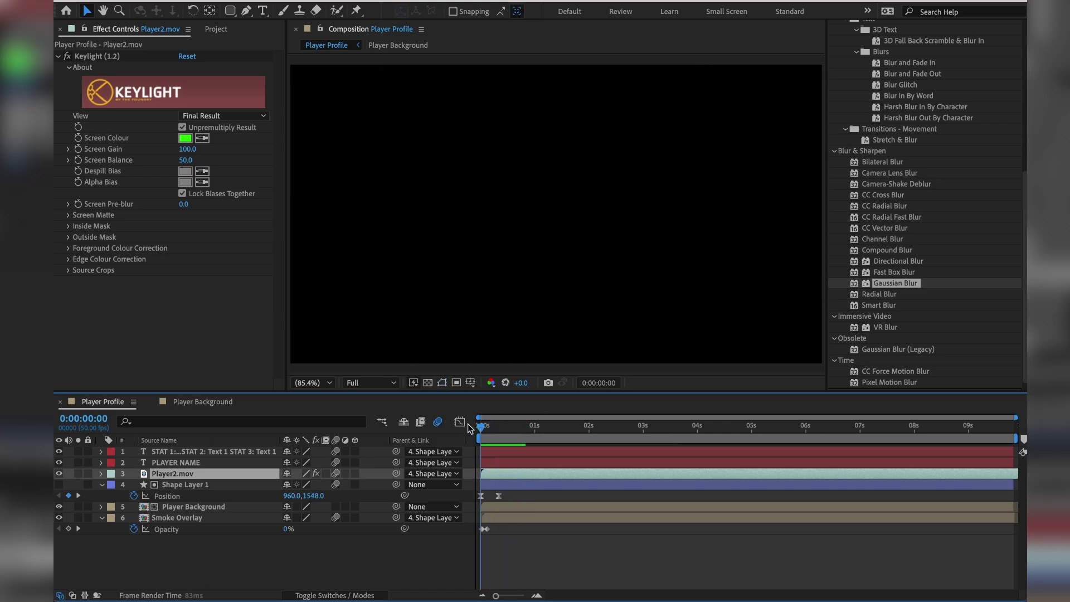
{"action": "key", "text": "ctrl+s"}
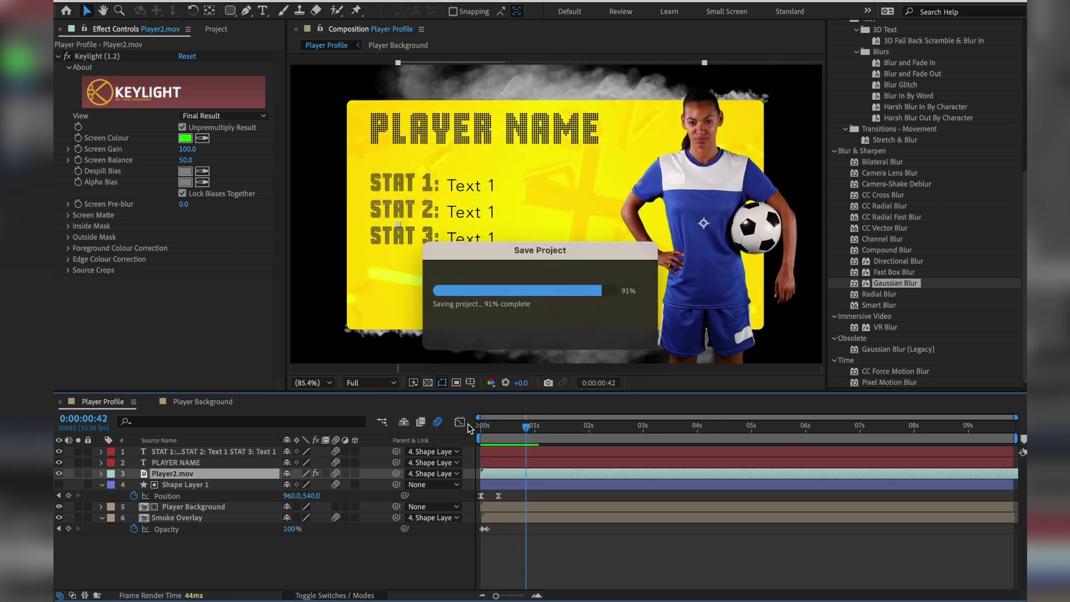
Set Player2.mov's Parent to None and reveal its Position property.
{"action": "left_click", "coordinate": [444, 474]}
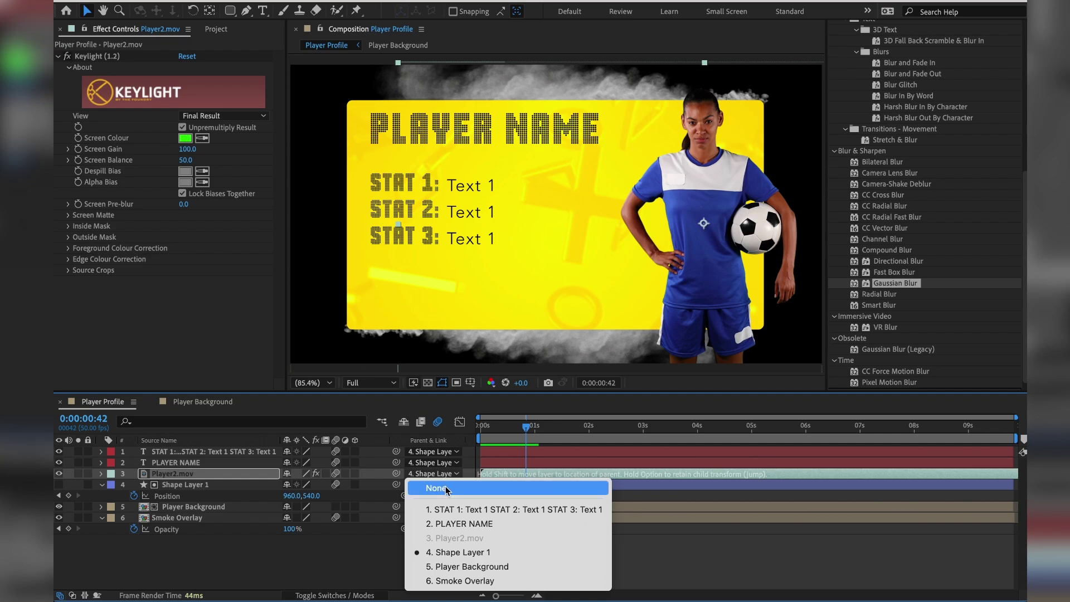
{"action": "left_click", "coordinate": [446, 492]}
{"action": "mouse_move", "coordinate": [503, 441]}
{"action": "left_mouse_down"}
{"action": "mouse_move", "coordinate": [474, 433]}
{"action": "mouse_move", "coordinate": [504, 433]}
{"action": "left_mouse_up"}
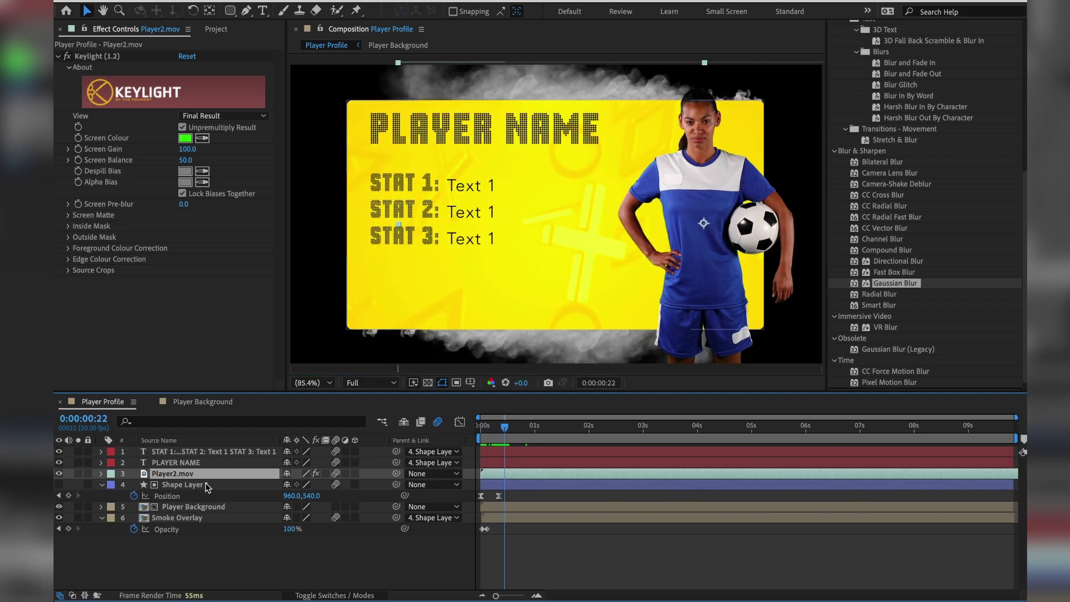
{"action": "key", "text": "p"}
{"action": "key", "text": "End"}
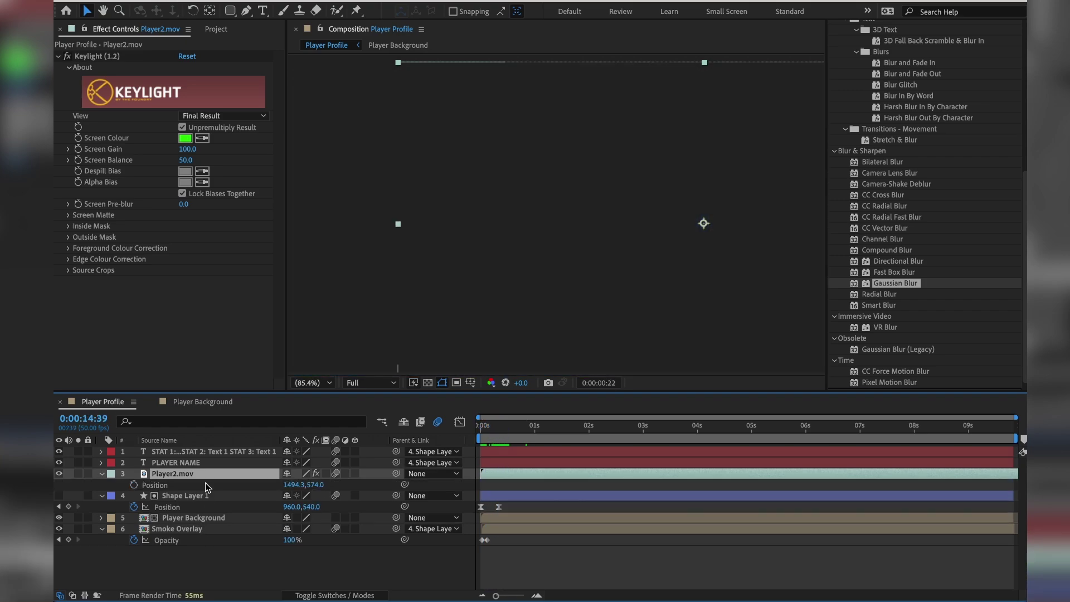
At frame 20, move Player2.mov off the right edge (X 2238.3) and keyframe Position.
{"action": "left_click", "coordinate": [503, 428]}
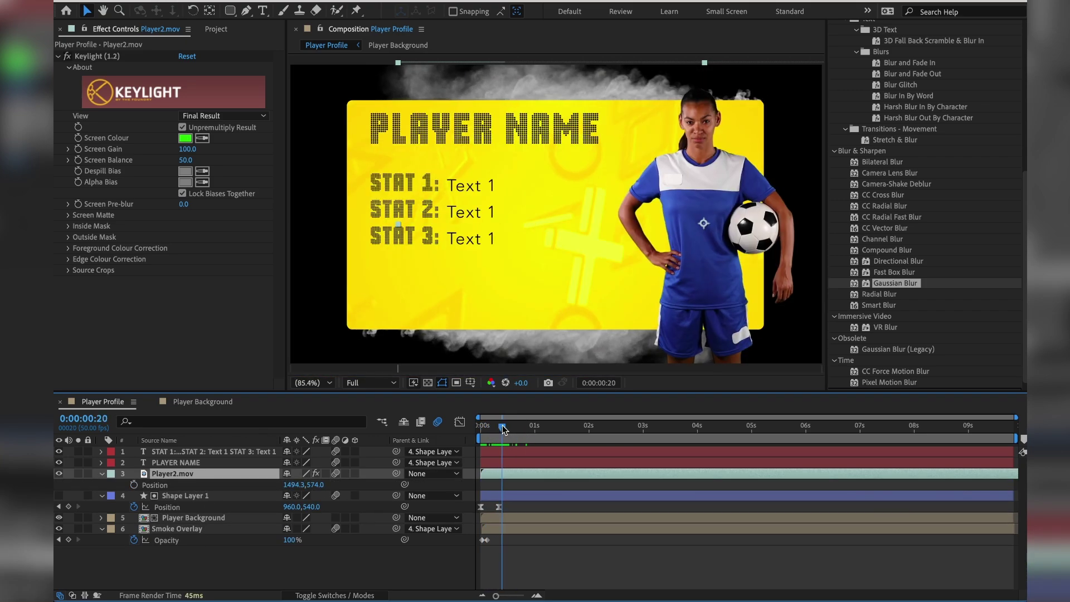
{"action": "left_click", "coordinate": [291, 484]}
{"action": "type", "text": "2022.3"}
{"action": "key", "text": "Return"}
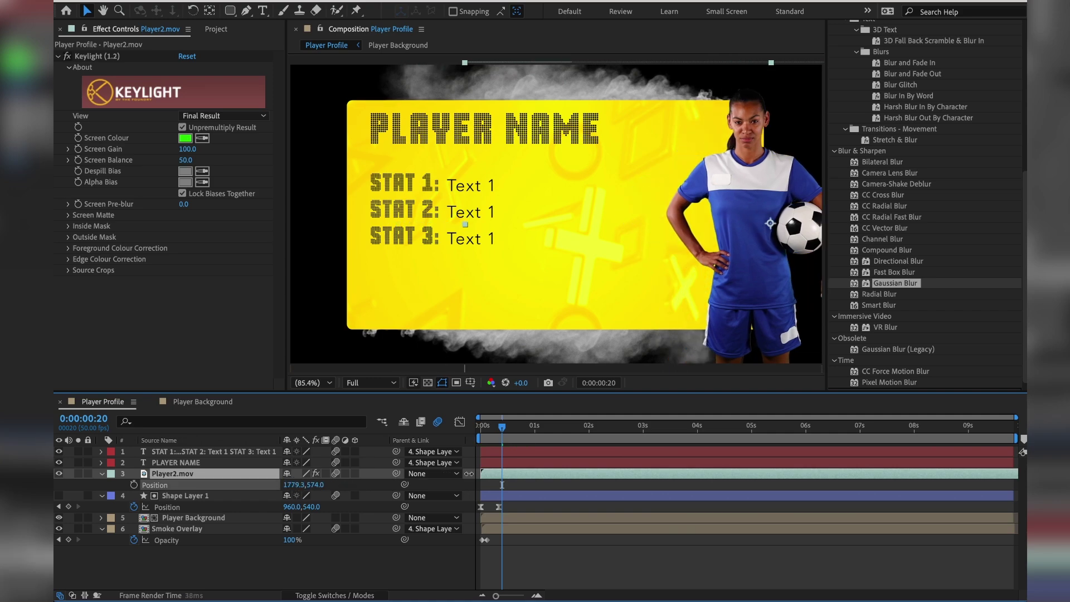
{"action": "left_click_drag", "start_coordinate": [612, 460], "coordinate": [677, 460]}
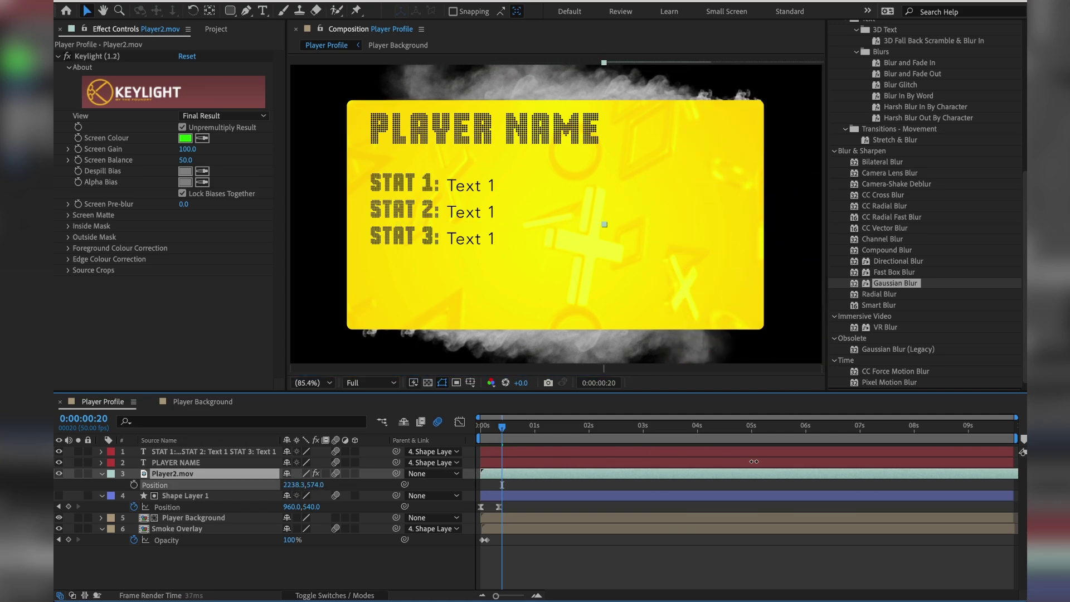
{"action": "left_click", "coordinate": [133, 484]}
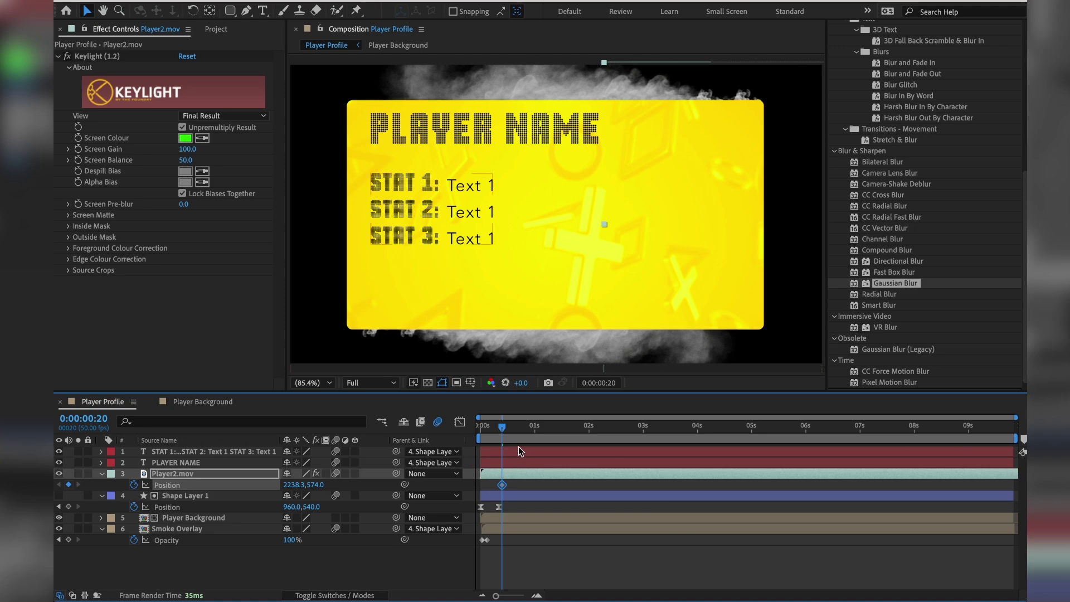
At frame 30 bring X back to 1494.3, nudge the keyframes earlier, and preview.
{"action": "left_click", "coordinate": [513, 427]}
{"action": "left_click", "coordinate": [295, 484]}
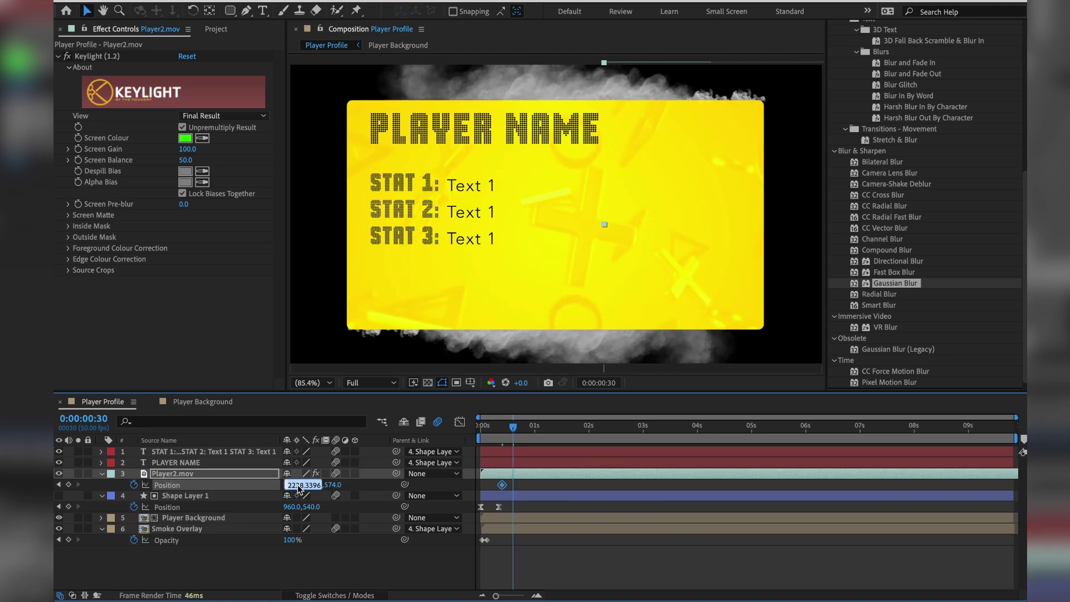
{"action": "key", "text": "Return"}
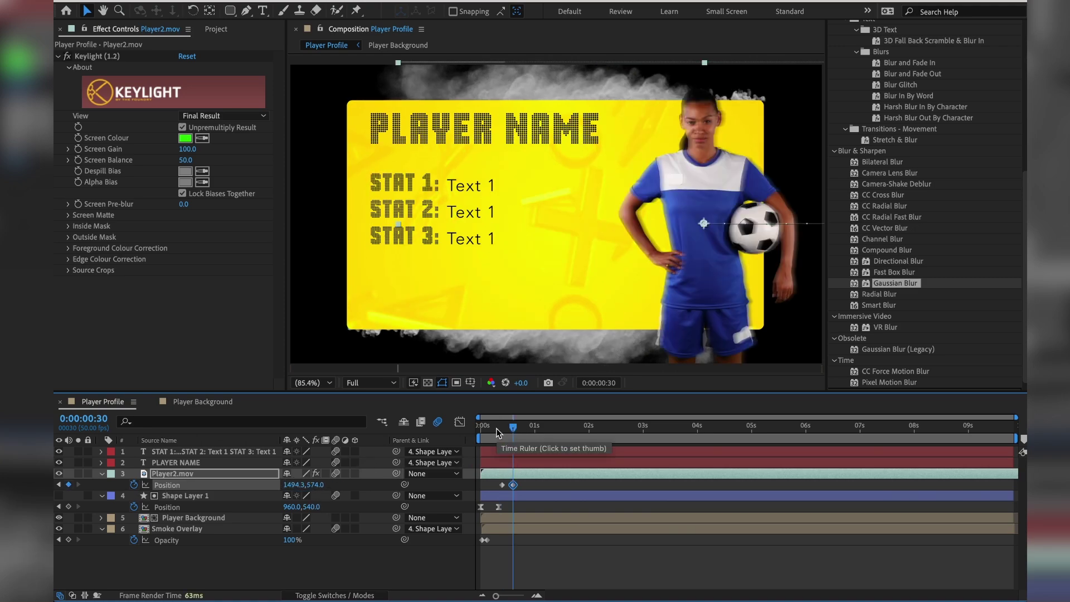
{"action": "left_click", "coordinate": [494, 427]}
{"action": "left_click_drag", "start_coordinate": [510, 476], "coordinate": [502, 475]}
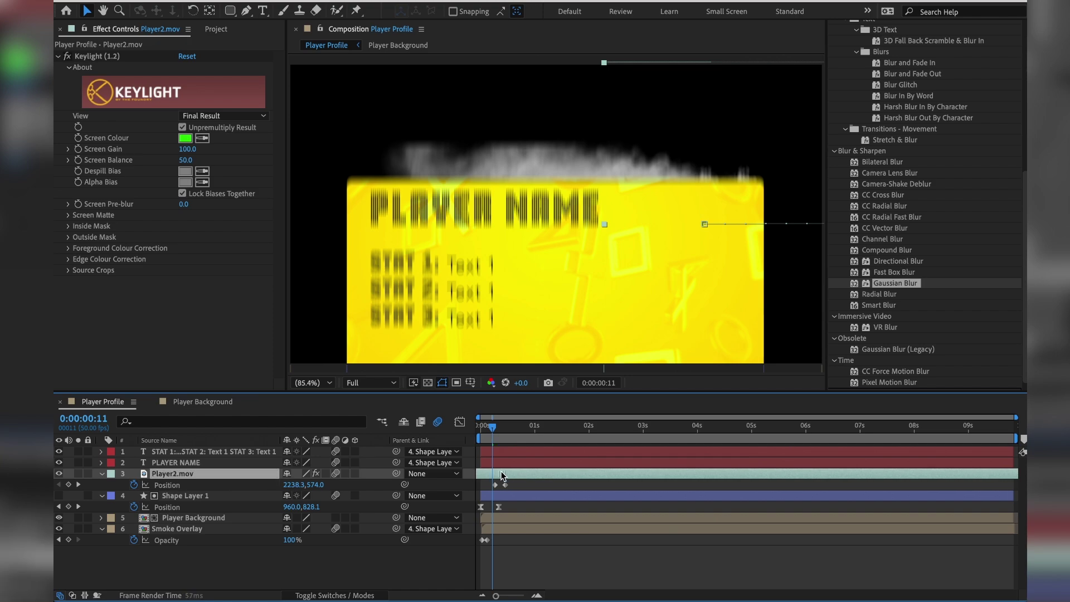
{"action": "mouse_move", "coordinate": [489, 432]}
{"action": "left_mouse_down"}
{"action": "mouse_move", "coordinate": [502, 432]}
{"action": "mouse_move", "coordinate": [487, 432]}
{"action": "left_mouse_up"}
{"action": "key", "text": "space"}
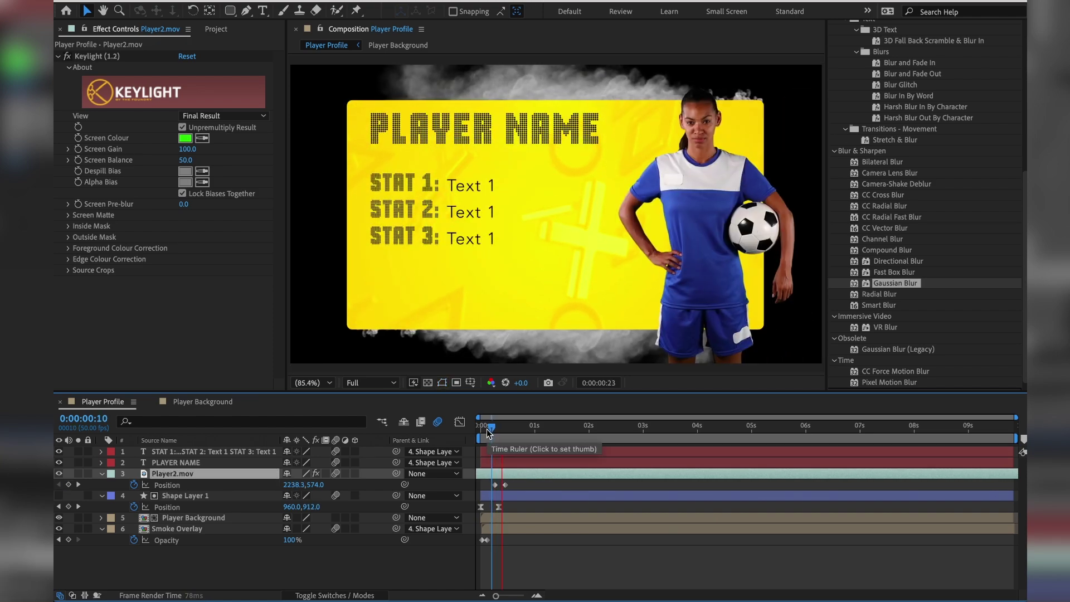
{"action": "key", "text": "space"}
{"action": "key", "text": "space"}
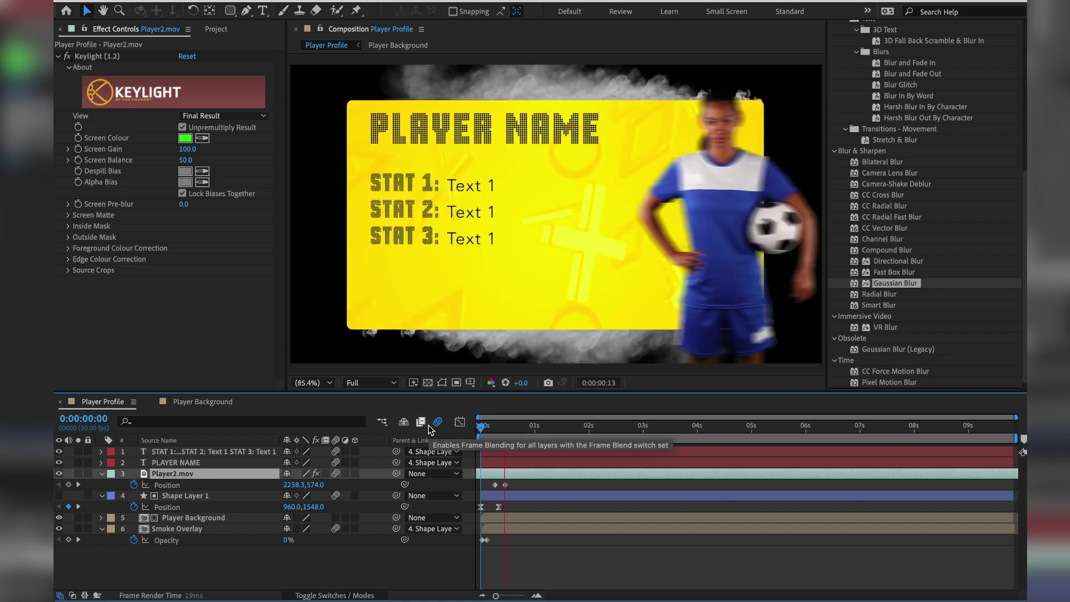
{"action": "left_click", "coordinate": [495, 485]}
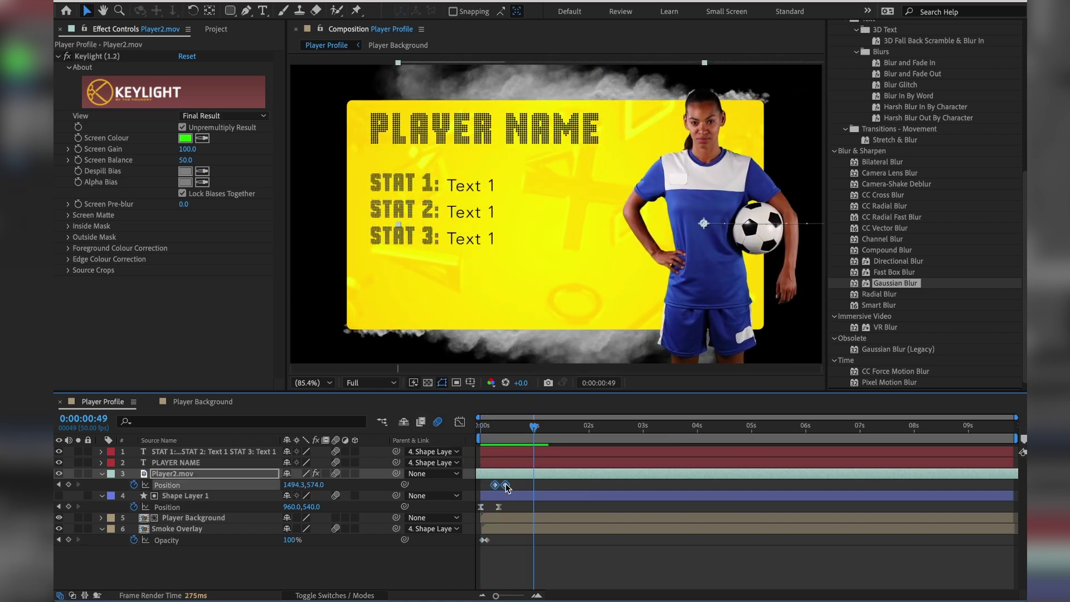
Apply Easy Ease to the player's Position keyframes and save the project.
{"action": "right_click", "coordinate": [506, 485]}
{"action": "mouse_move", "coordinate": [557, 587]}
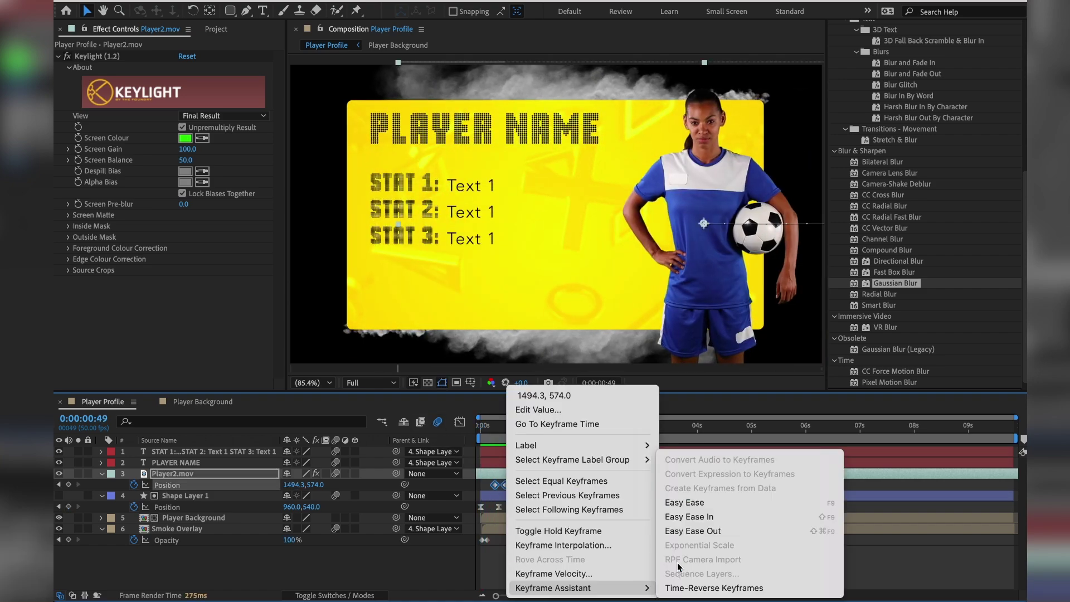
{"action": "left_click", "coordinate": [730, 501]}
{"action": "key", "text": "super+s"}
Preview the eased player slide-in from the start and scrub to inspect the card.
{"action": "left_click_drag", "start_coordinate": [499, 433], "coordinate": [461, 438]}
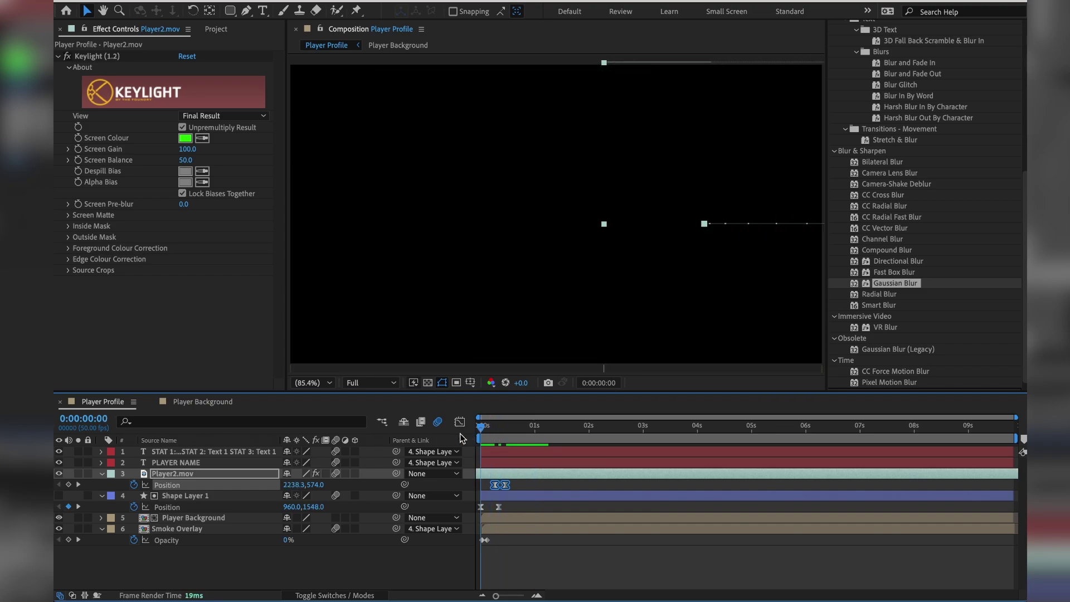
{"action": "key", "text": "space"}
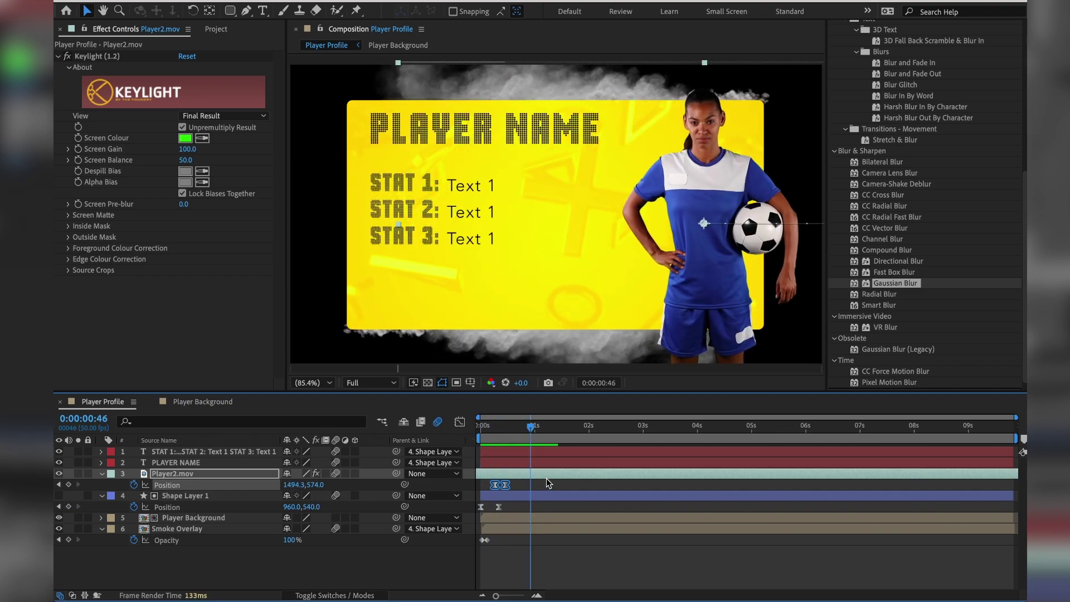
{"action": "left_click", "coordinate": [545, 475]}
{"action": "key", "text": "Home"}
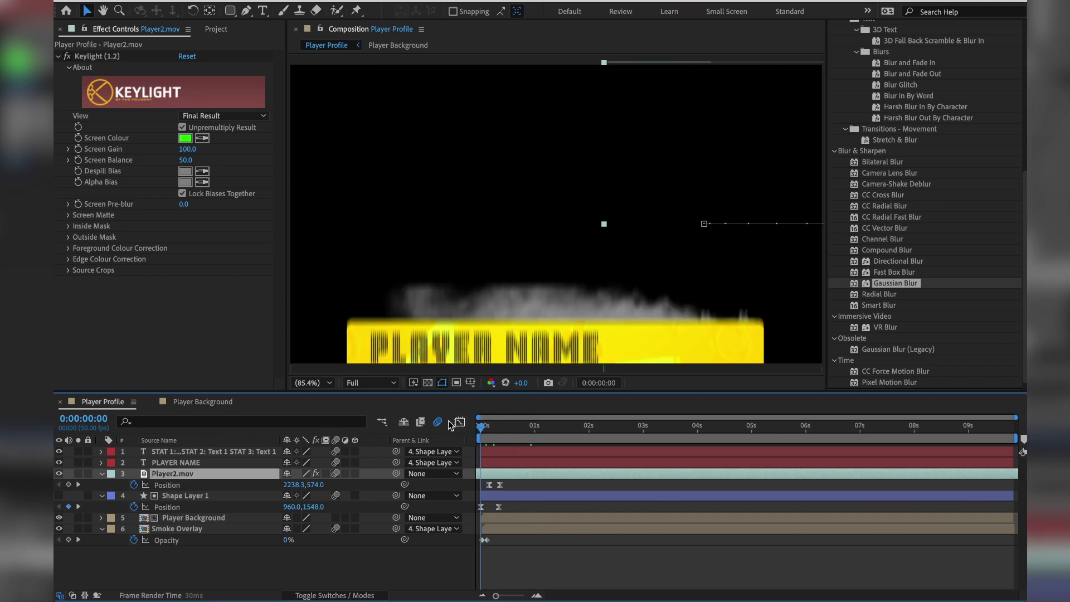
{"action": "key", "text": "space"}
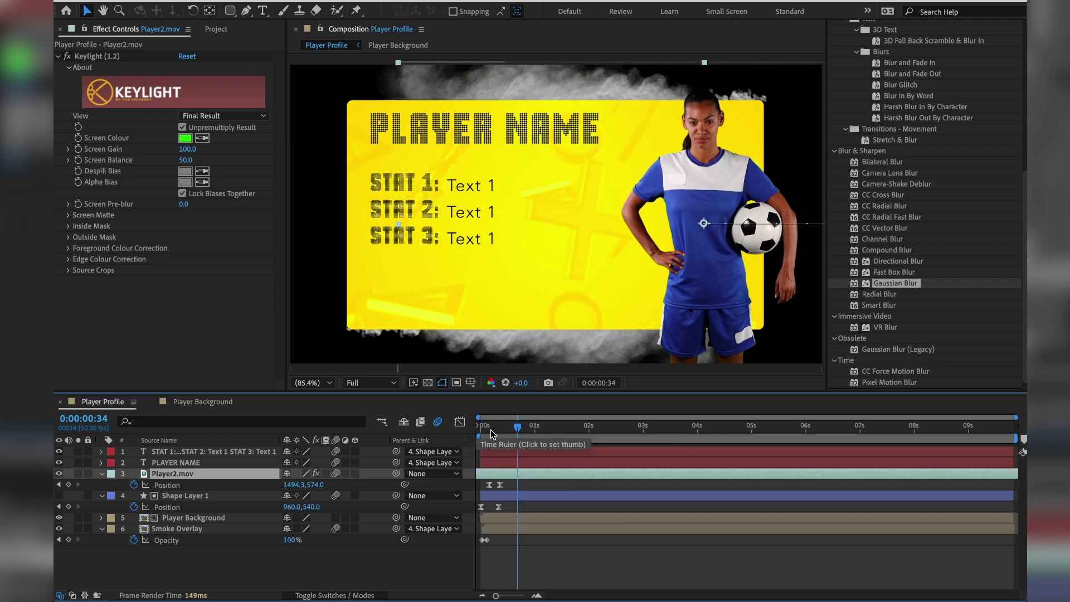
{"action": "key", "text": "space"}
{"action": "key", "text": "space"}
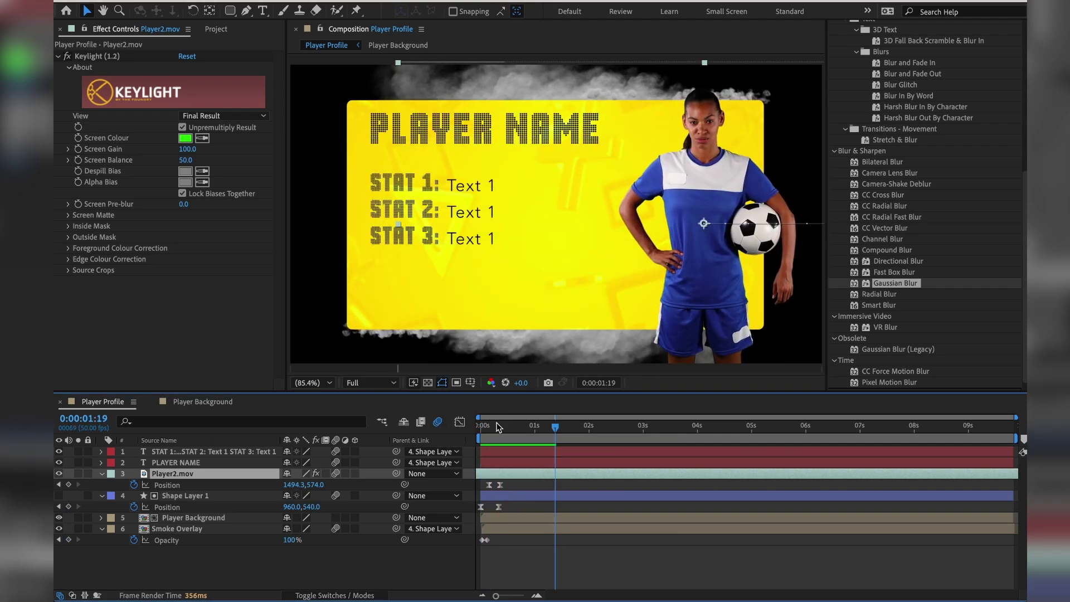
{"action": "mouse_move", "coordinate": [498, 428]}
{"action": "left_mouse_down"}
{"action": "mouse_move", "coordinate": [480, 434]}
{"action": "mouse_move", "coordinate": [511, 440]}
{"action": "left_mouse_up"}
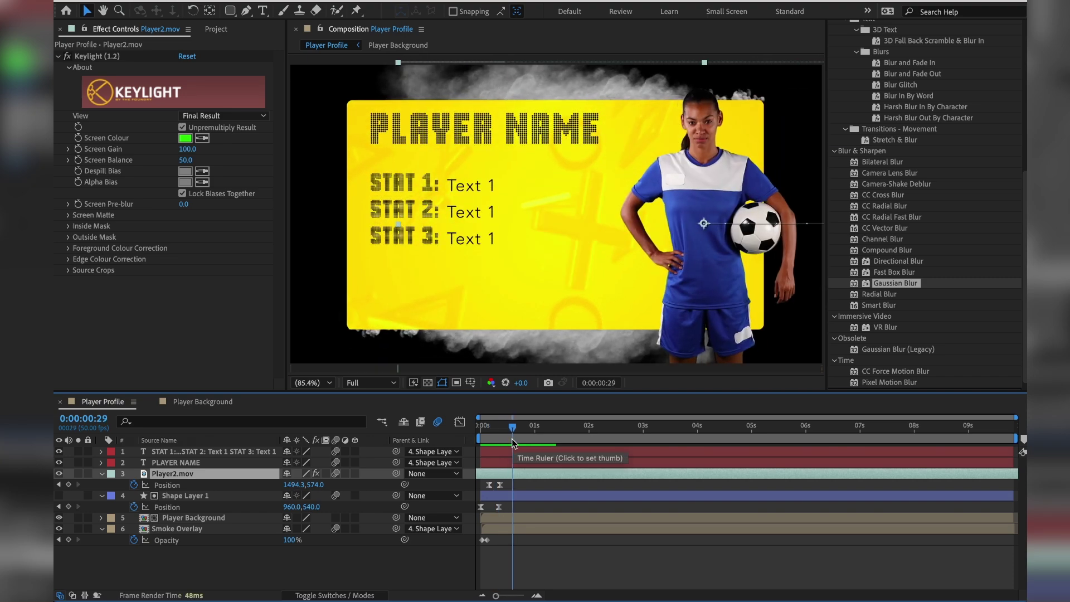
{"action": "left_click_drag", "start_coordinate": [506, 426], "coordinate": [472, 432]}
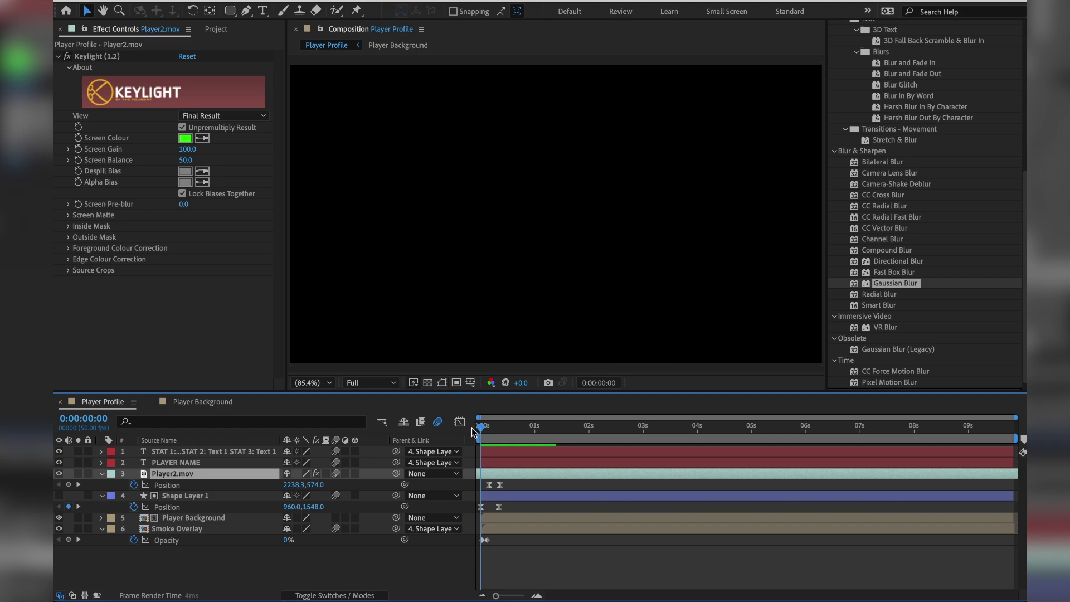
{"action": "key", "text": "space"}
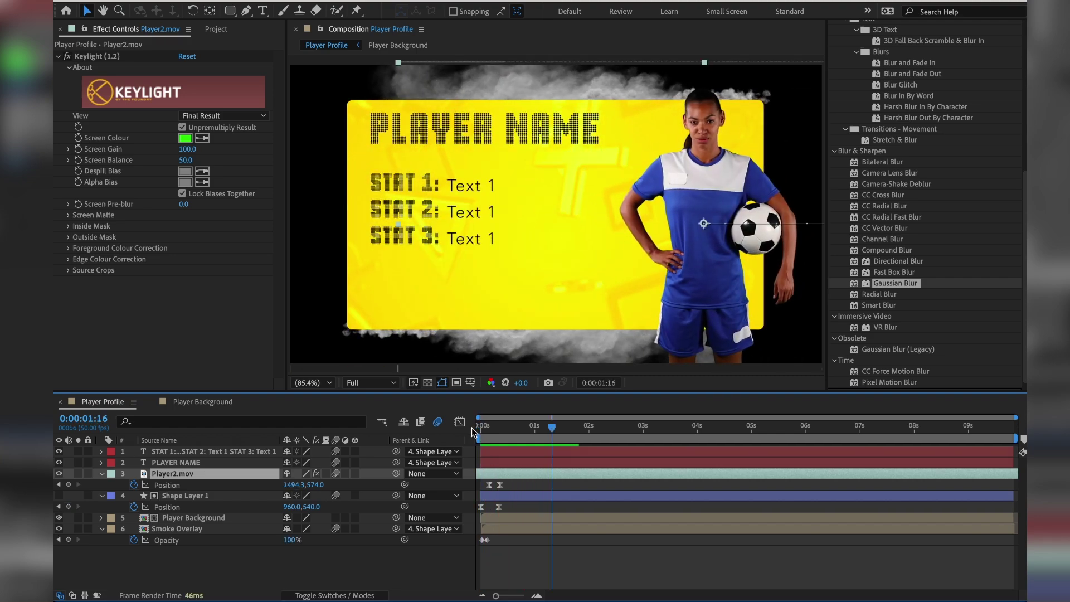
{"action": "left_click_drag", "start_coordinate": [472, 431], "coordinate": [504, 437]}
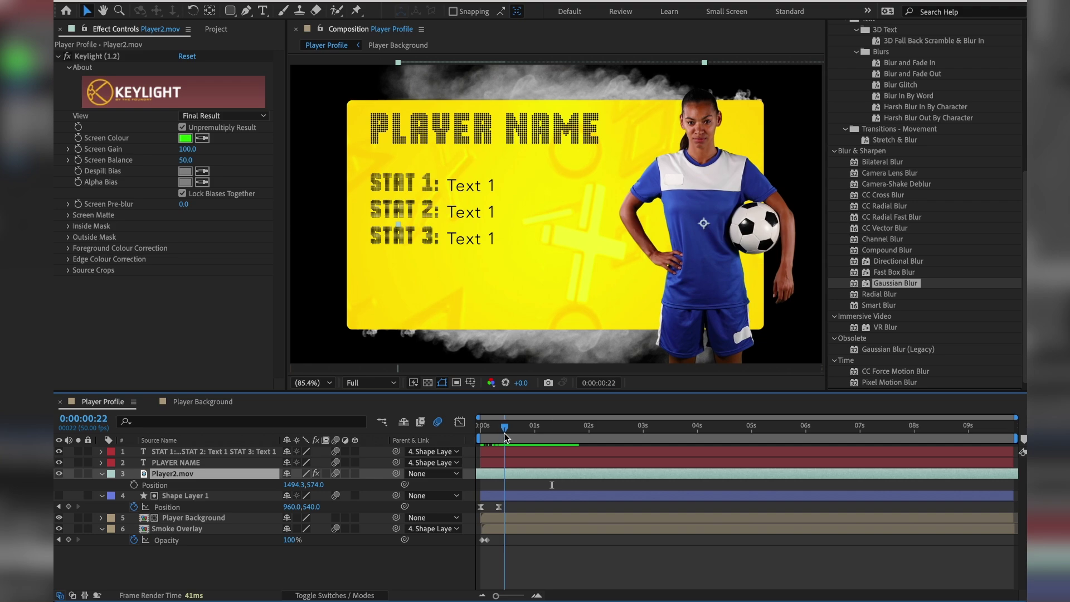
{"action": "left_click_drag", "start_coordinate": [396, 473], "coordinate": [200, 497]}
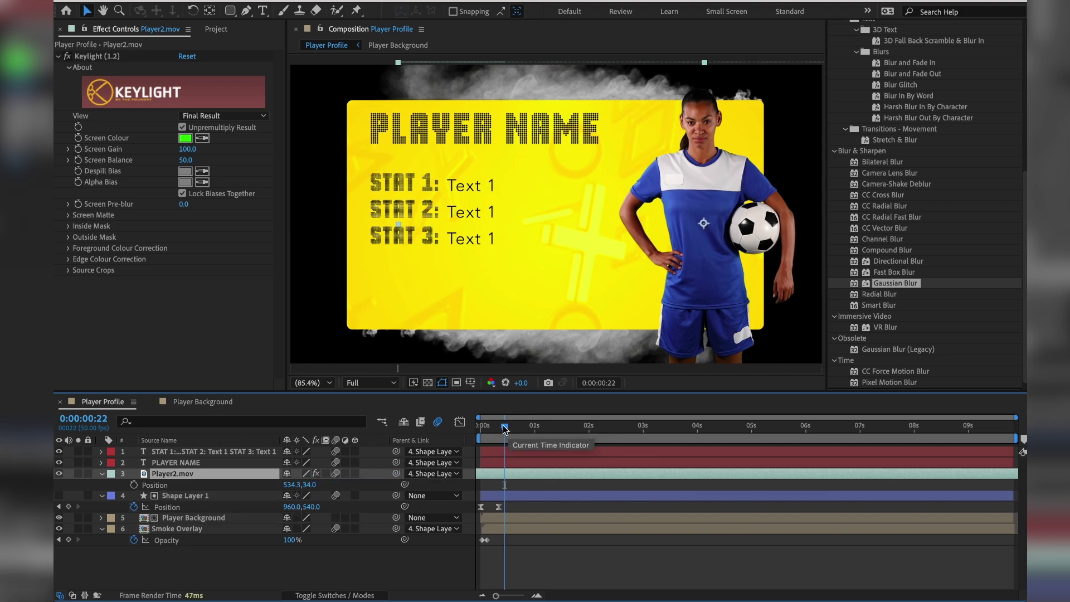
{"action": "left_click_drag", "start_coordinate": [504, 427], "coordinate": [478, 429]}
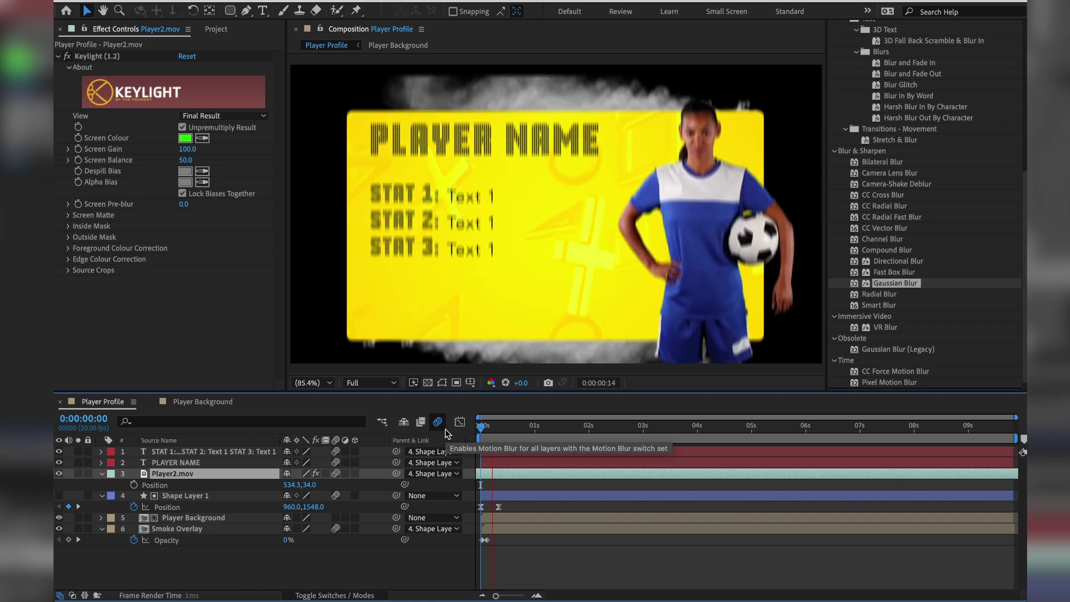
{"action": "key", "text": "space"}
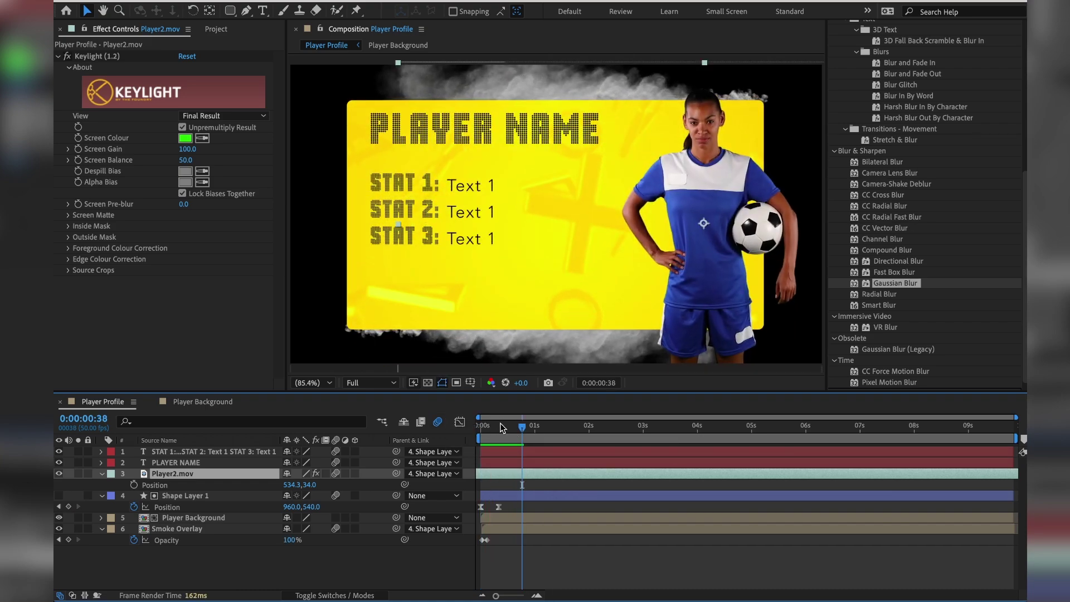
{"action": "key", "text": "space"}
{"action": "key", "text": "space"}
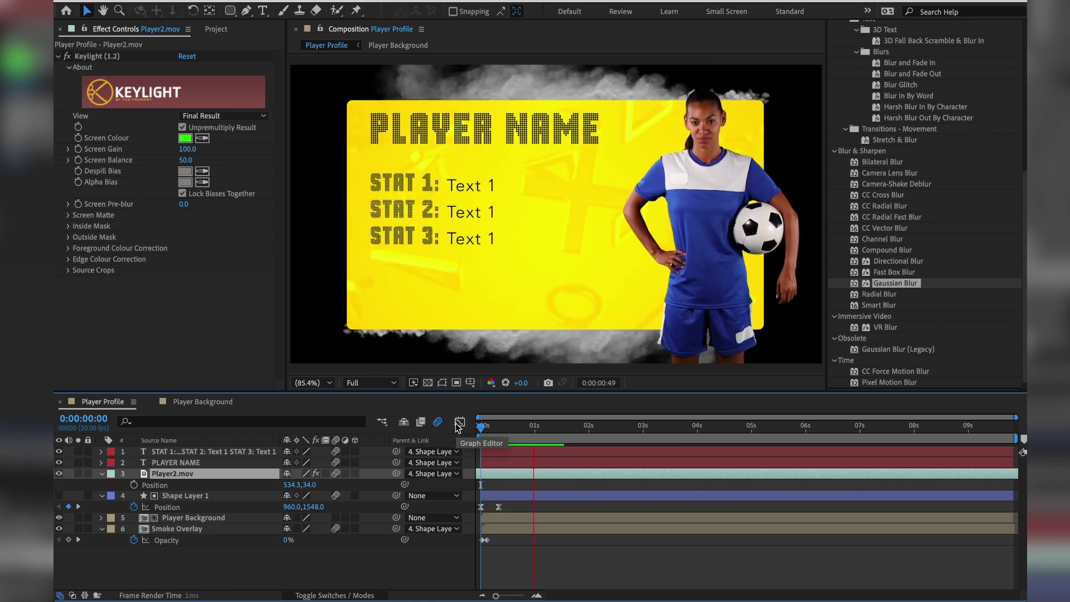
Park the playhead near 0:00:00:43, toggle the Transparency Grid on and off, and open the Workspace menu.
{"action": "key", "text": "space"}
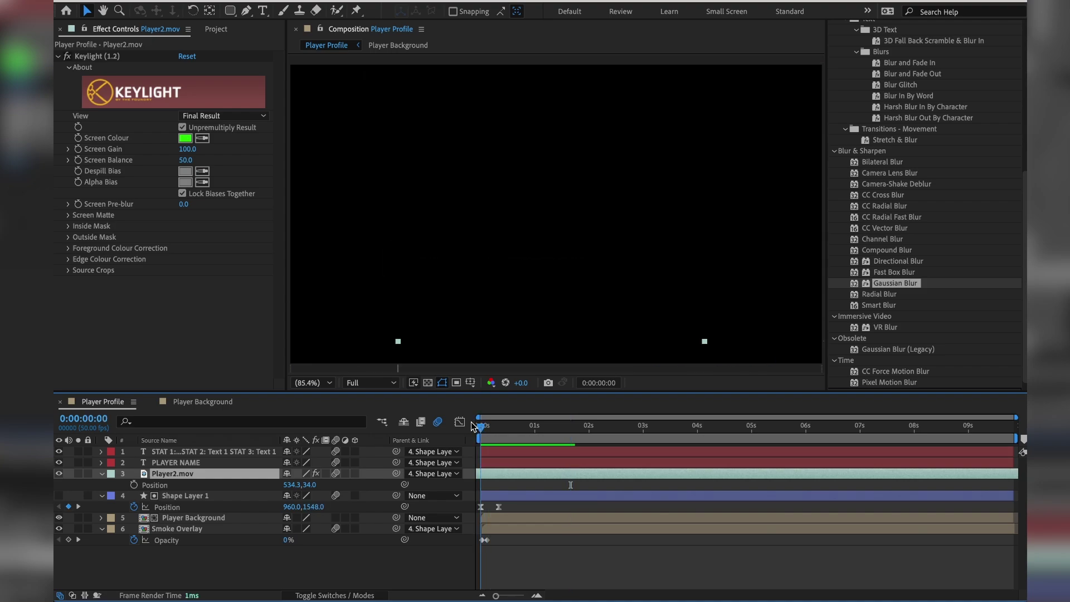
{"action": "left_click_drag", "start_coordinate": [478, 425], "coordinate": [527, 419]}
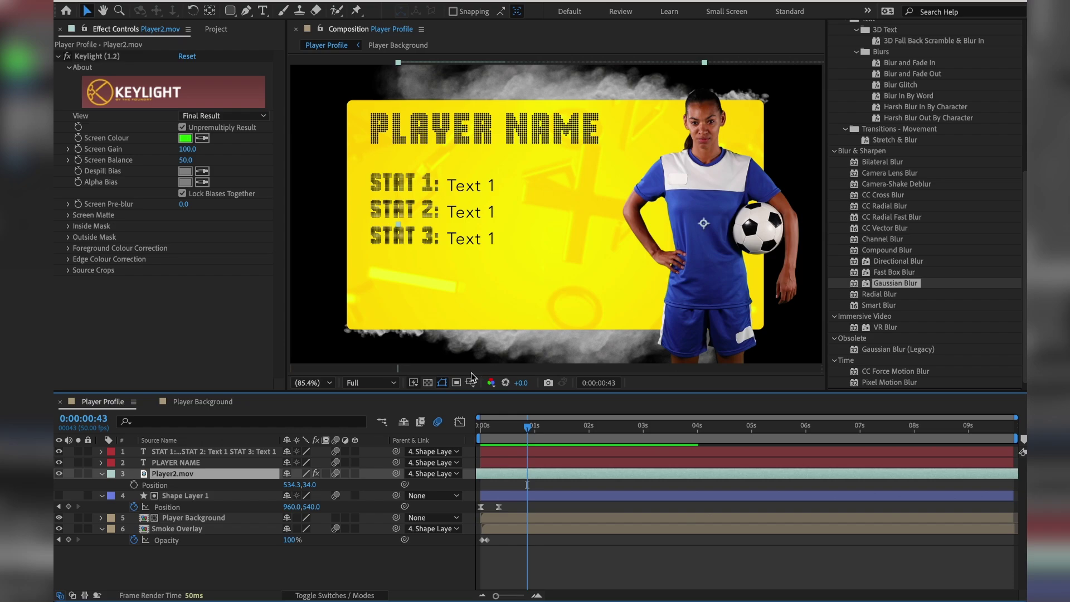
{"action": "left_click", "coordinate": [428, 382]}
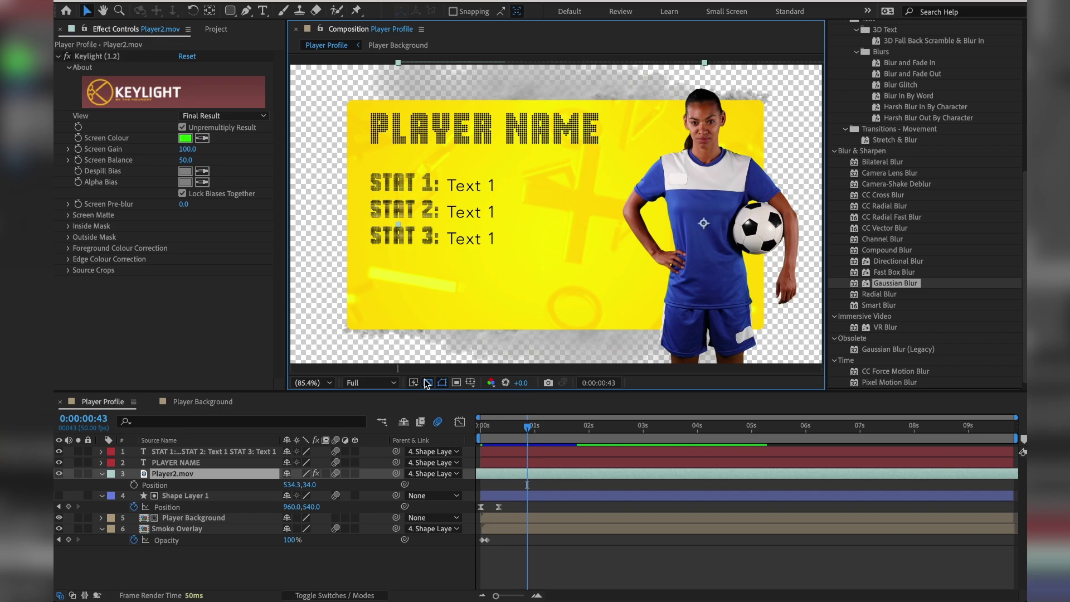
{"action": "left_click", "coordinate": [427, 383]}
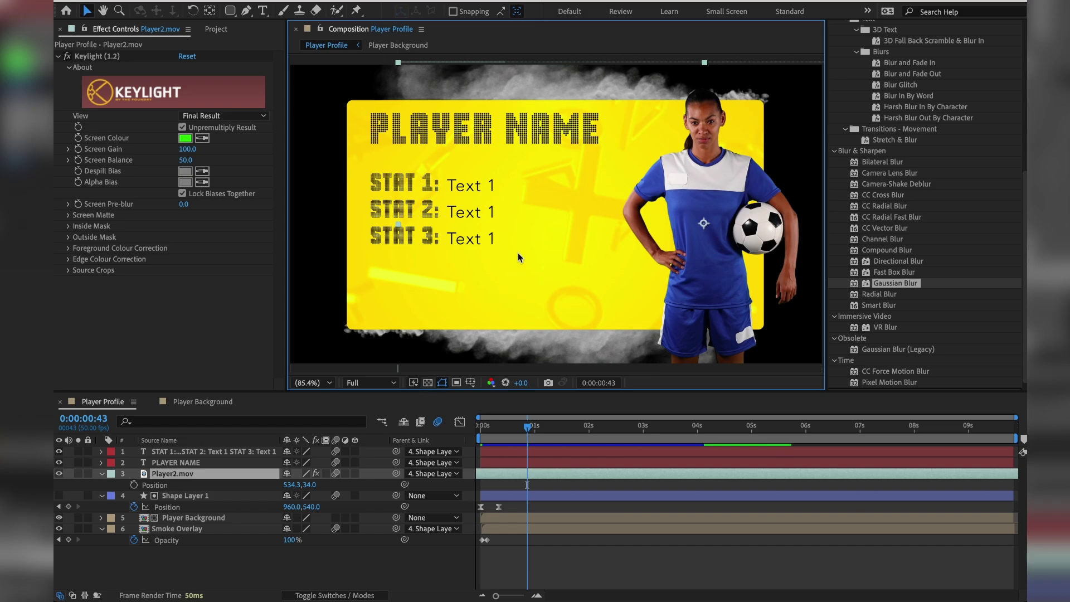
{"action": "left_click", "coordinate": [404, 2]}
In Essential Graphics, base the template on Player Profile, set its poster time, and name it Player Profile.
{"action": "mouse_move", "coordinate": [429, 2]}
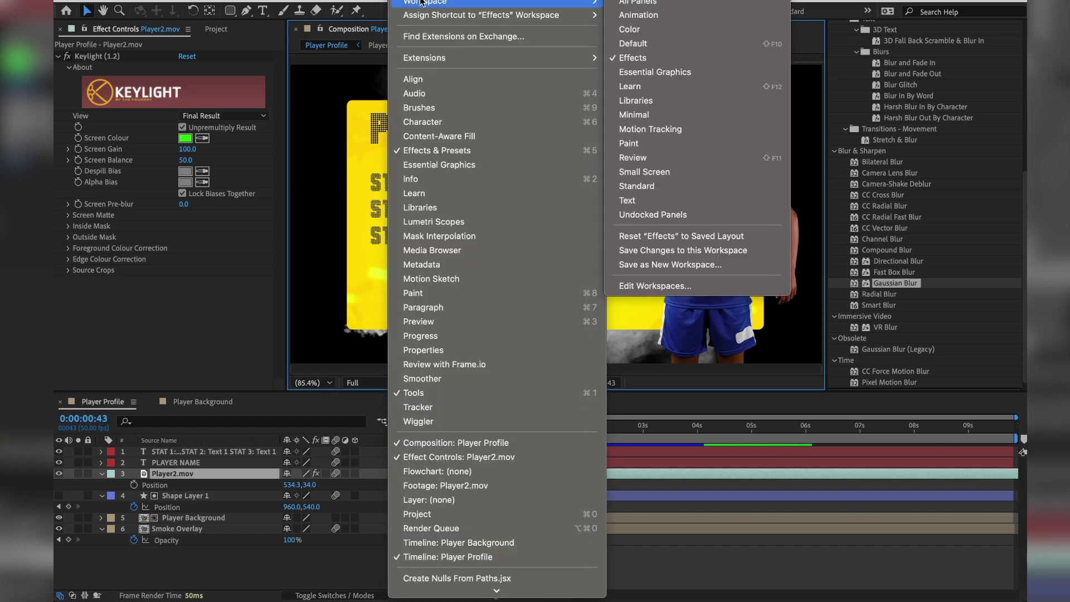
{"action": "left_click", "coordinate": [680, 74]}
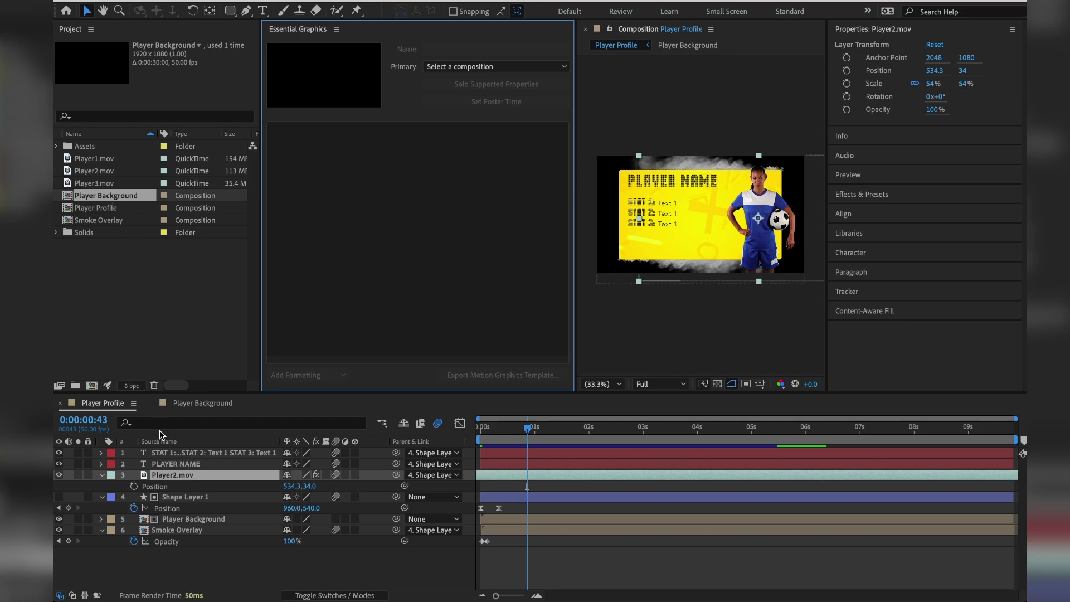
{"action": "left_click", "coordinate": [443, 66]}
{"action": "left_click", "coordinate": [451, 131]}
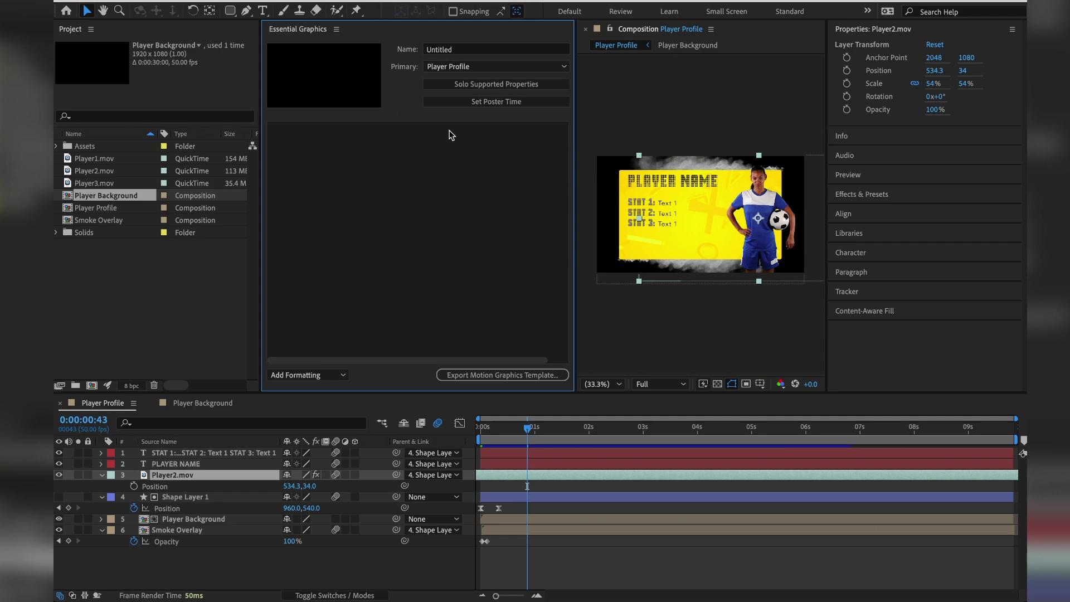
{"action": "left_click", "coordinate": [483, 106]}
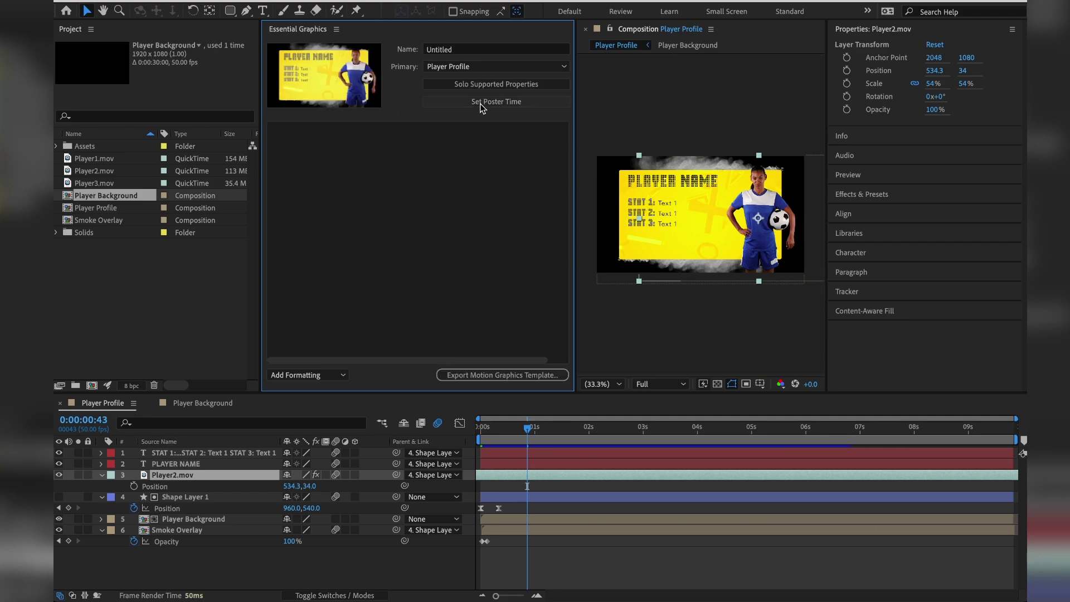
{"action": "left_click", "coordinate": [451, 49]}
{"action": "type", "text": "Player Profile"}
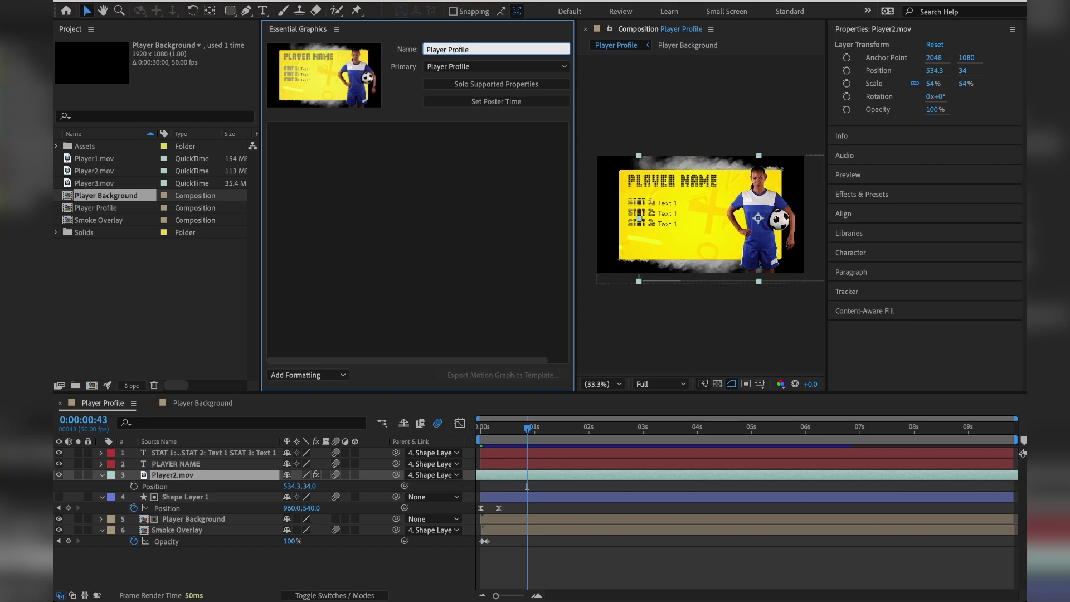
{"action": "left_click", "coordinate": [415, 186]}
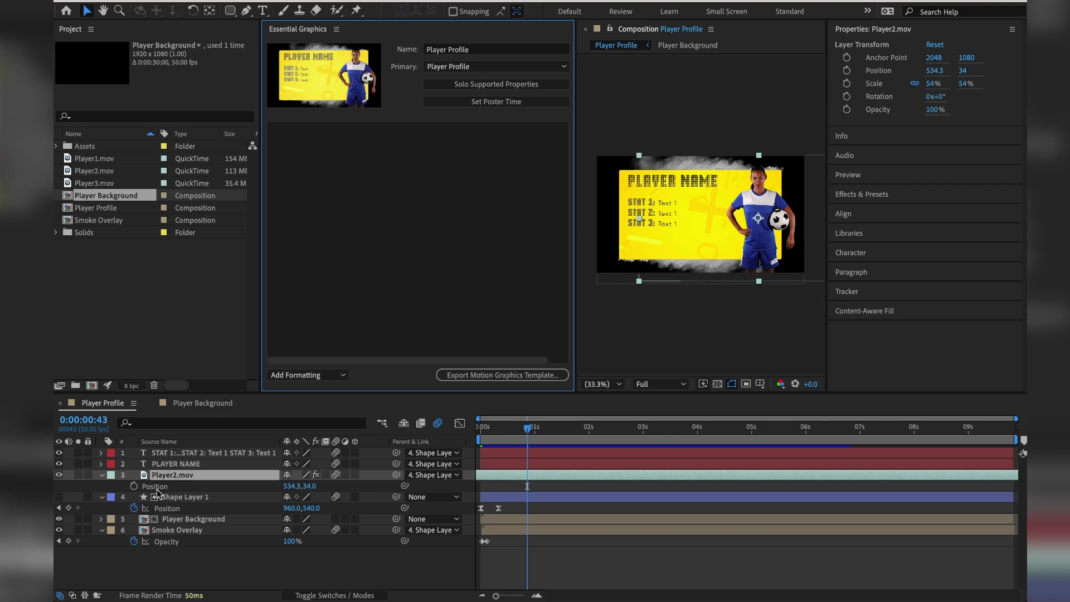
Add PLAYER NAME's Source Text to the template as an editable control, dismissing the media replacement warning.
{"action": "left_click", "coordinate": [172, 467]}
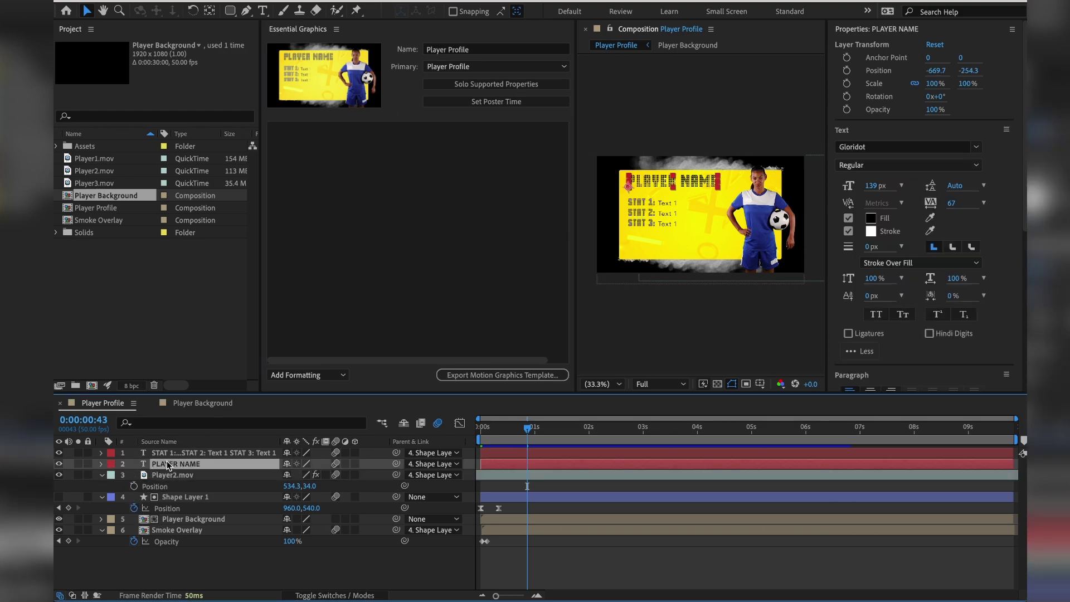
{"action": "left_click_drag", "start_coordinate": [169, 466], "coordinate": [334, 254]}
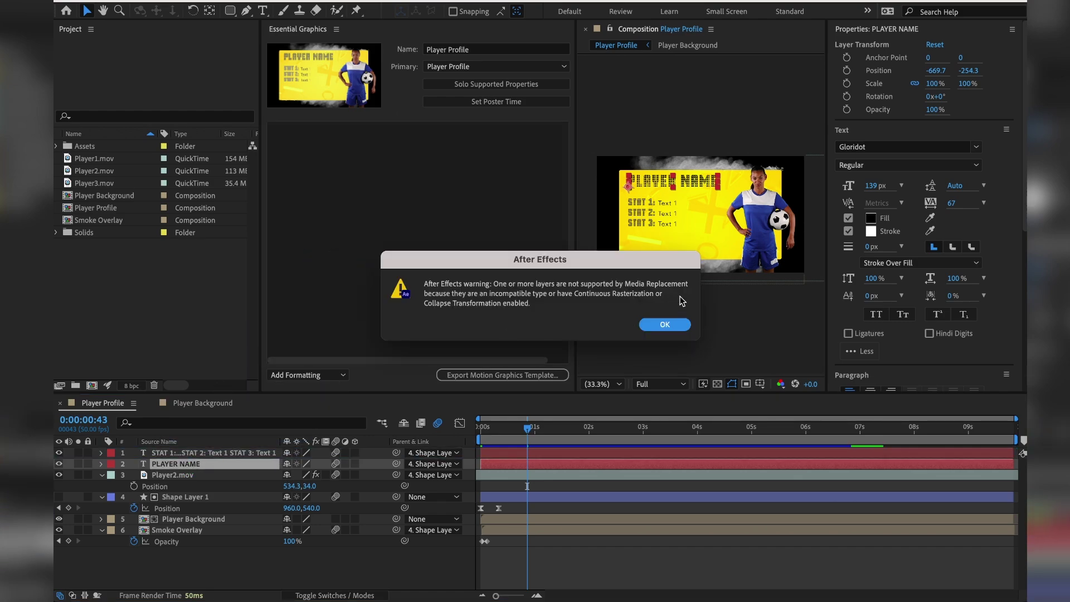
{"action": "left_click", "coordinate": [665, 325]}
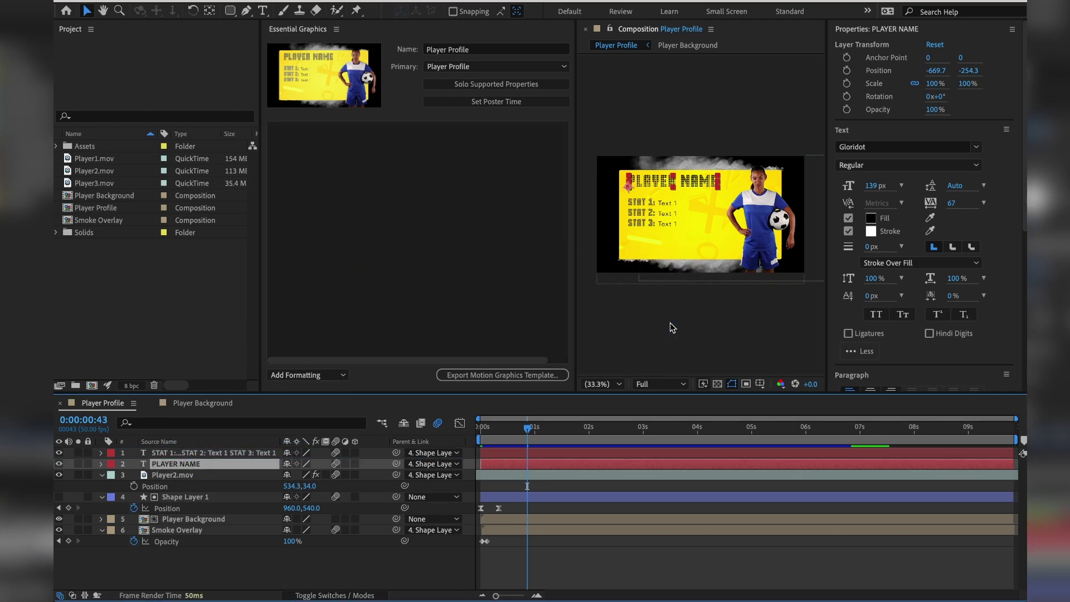
{"action": "left_click", "coordinate": [101, 465]}
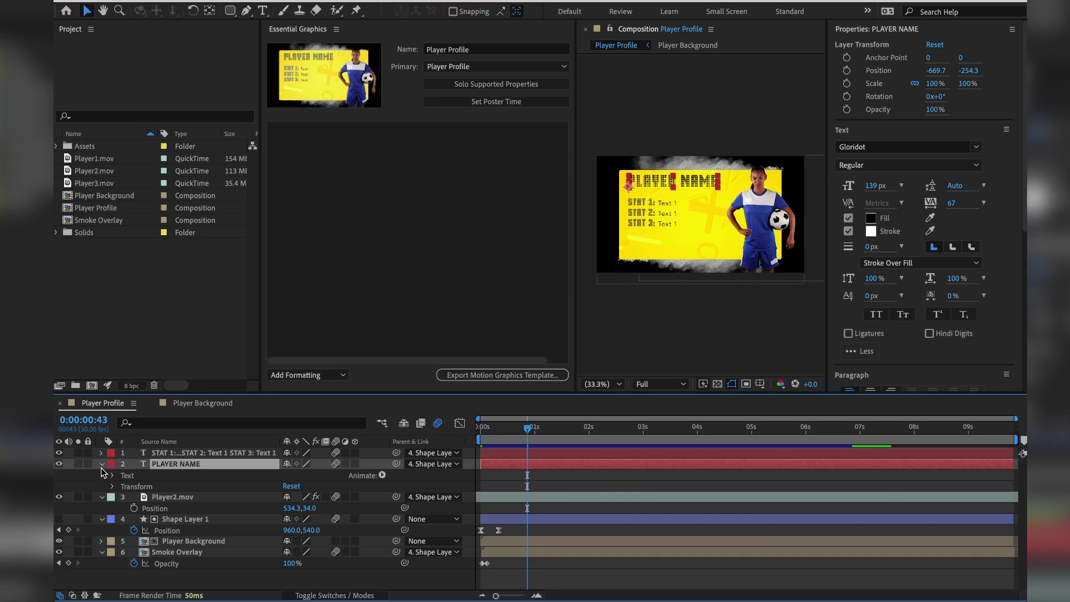
{"action": "left_click", "coordinate": [113, 477]}
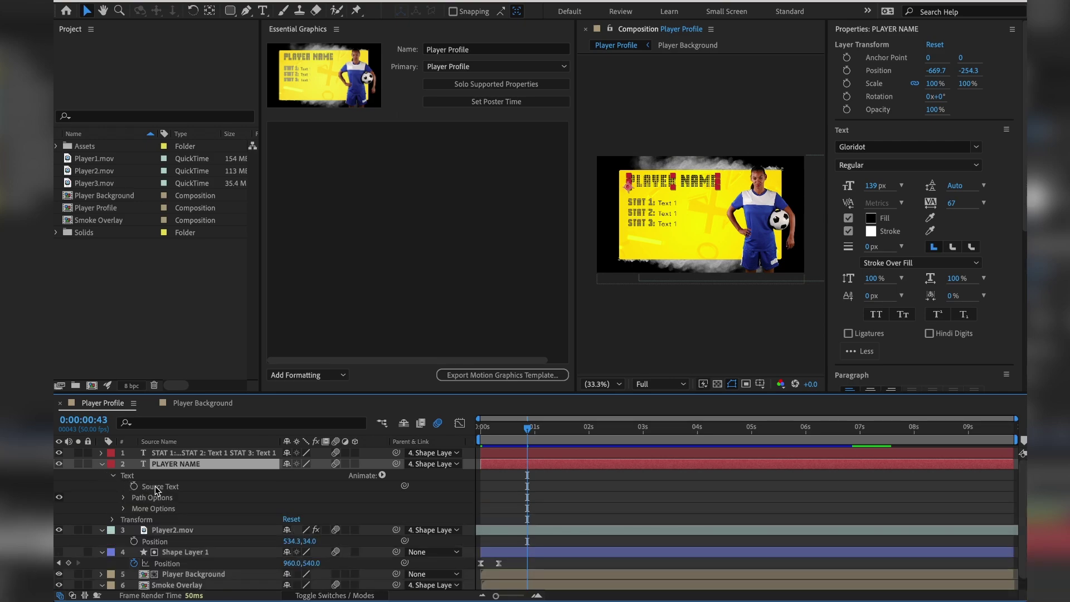
{"action": "left_click_drag", "start_coordinate": [156, 490], "coordinate": [422, 225]}
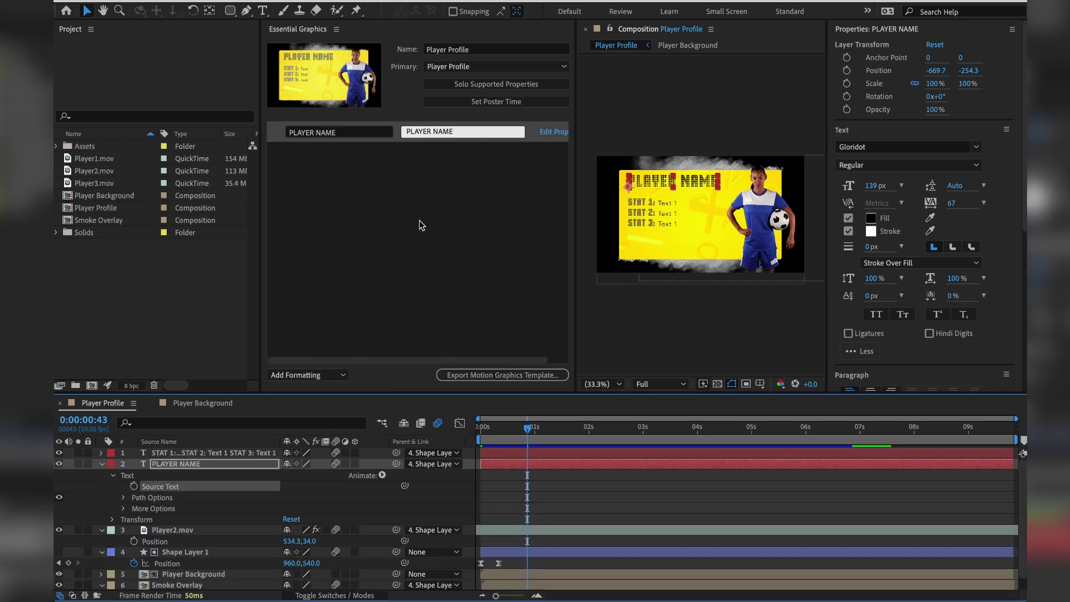
{"action": "left_click", "coordinate": [102, 465]}
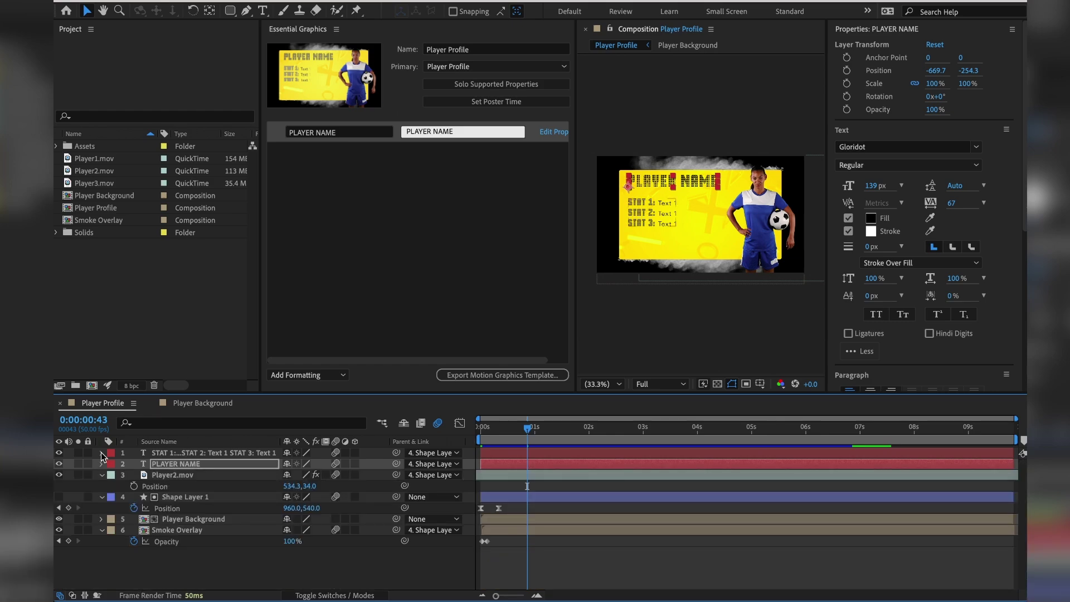
{"action": "left_click", "coordinate": [102, 454]}
Add the STAT layer's Source Text as a second control and review its font options without changes.
{"action": "left_click", "coordinate": [111, 464]}
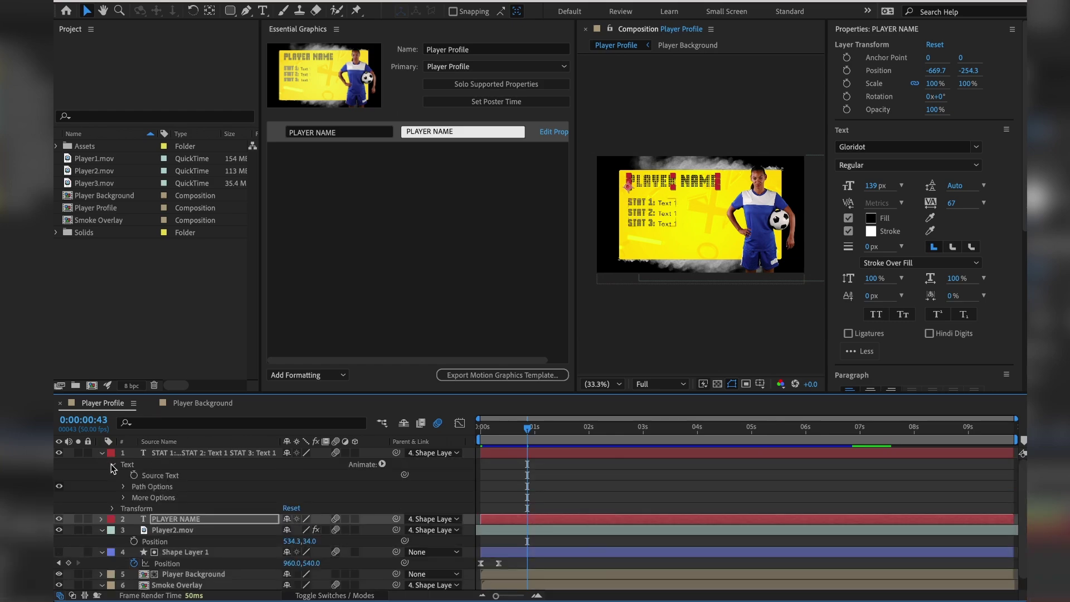
{"action": "left_click_drag", "start_coordinate": [160, 475], "coordinate": [440, 209]}
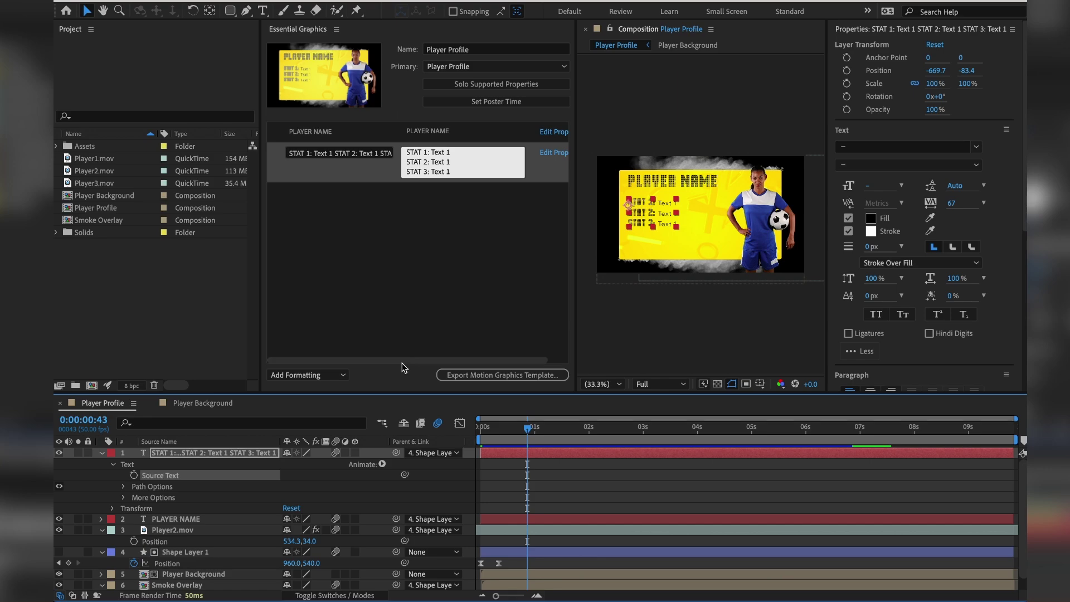
{"action": "left_click_drag", "start_coordinate": [463, 359], "coordinate": [482, 357]}
{"action": "left_click", "coordinate": [540, 154]}
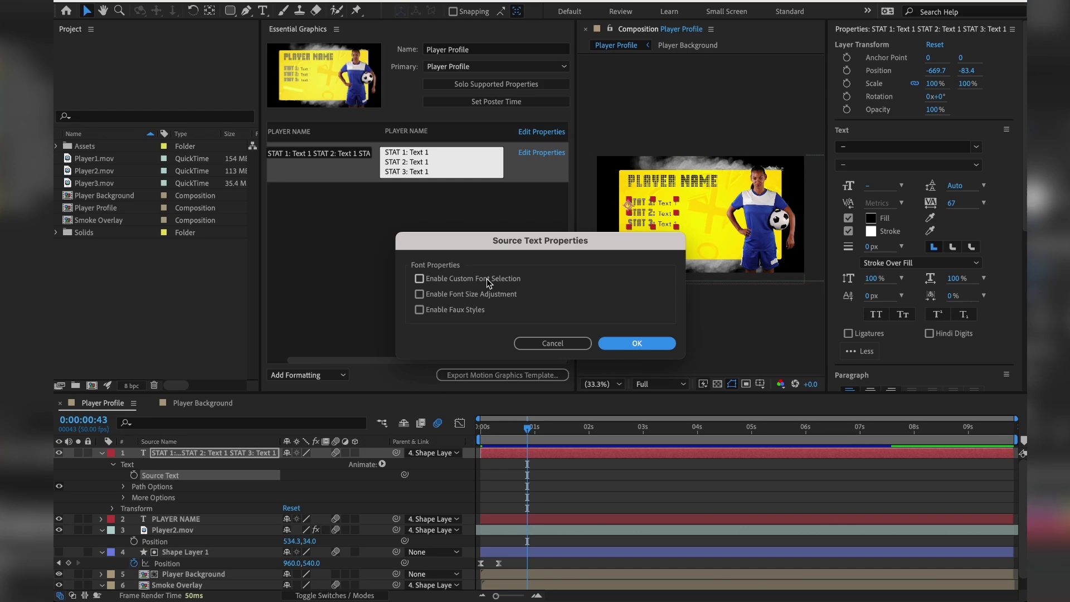
{"action": "left_click", "coordinate": [549, 343]}
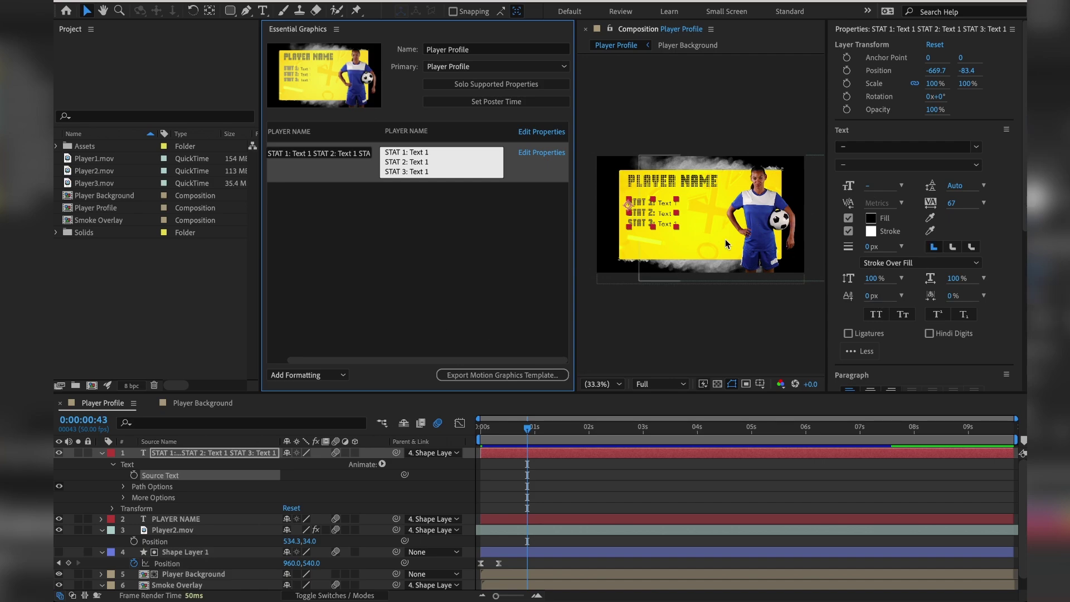
{"action": "left_click", "coordinate": [148, 531]}
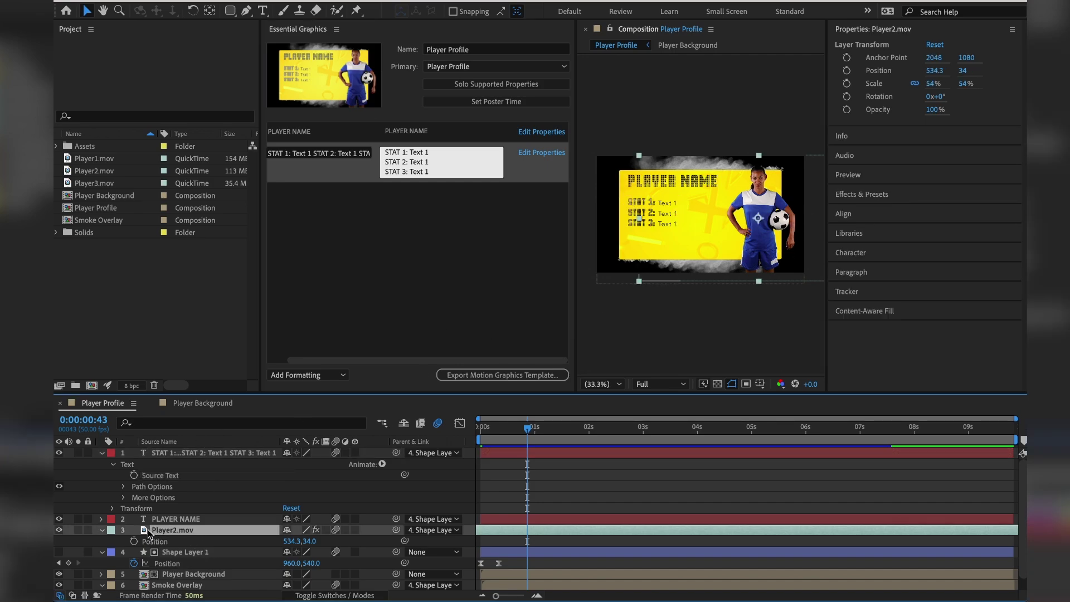
Add Player2.mov to Essential Graphics as replaceable footage alongside the PLAYER NAME and STAT controls.
{"action": "left_click_drag", "start_coordinate": [149, 531], "coordinate": [346, 357]}
{"action": "left_click", "coordinate": [348, 132]}
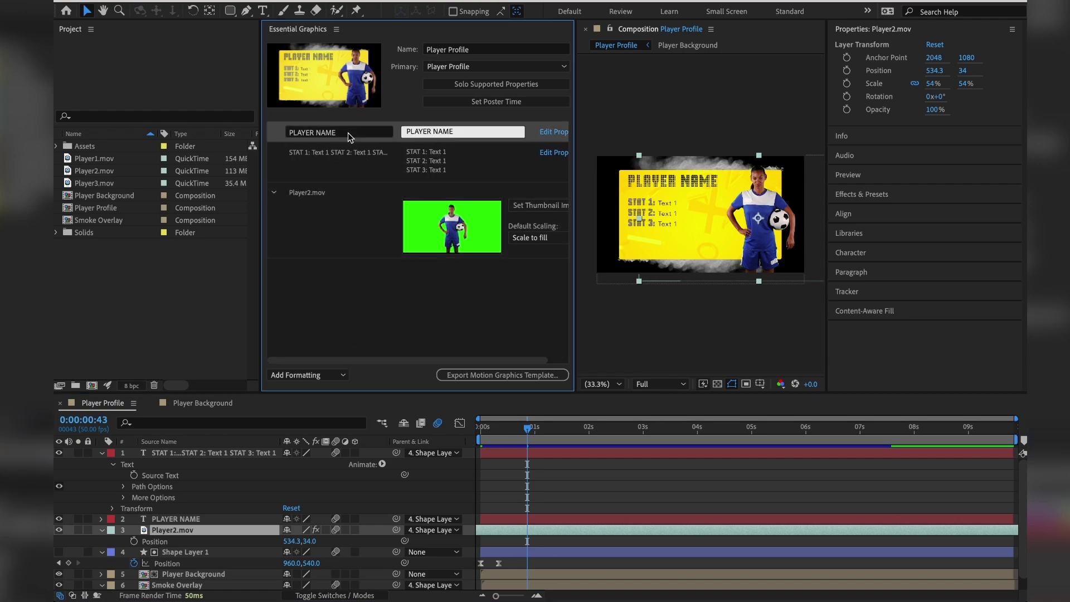
{"action": "left_click", "coordinate": [340, 158]}
{"action": "left_click", "coordinate": [339, 216]}
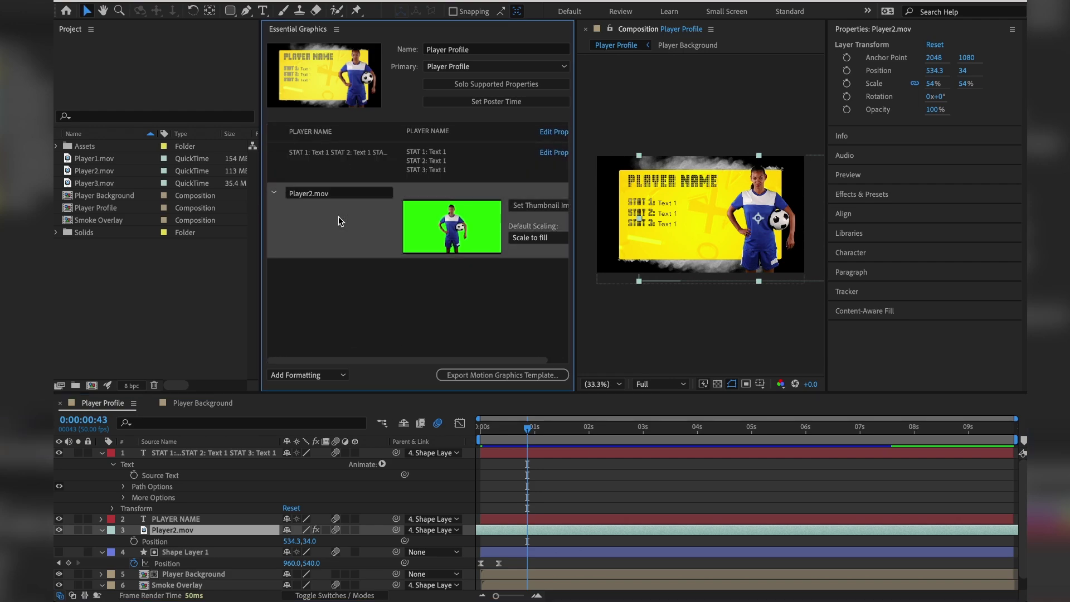
{"action": "left_click", "coordinate": [346, 151]}
{"action": "left_click", "coordinate": [350, 134]}
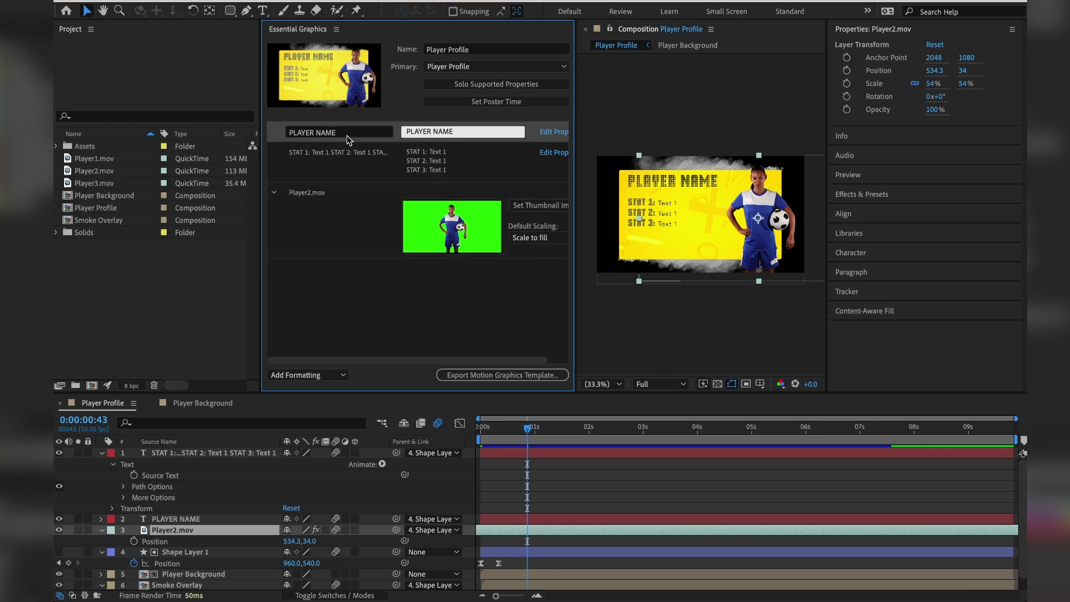
Save the project and export the Motion Graphics template to the Local Templates Folder, accepting the Avenir Light font warning.
{"action": "left_click", "coordinate": [510, 374]}
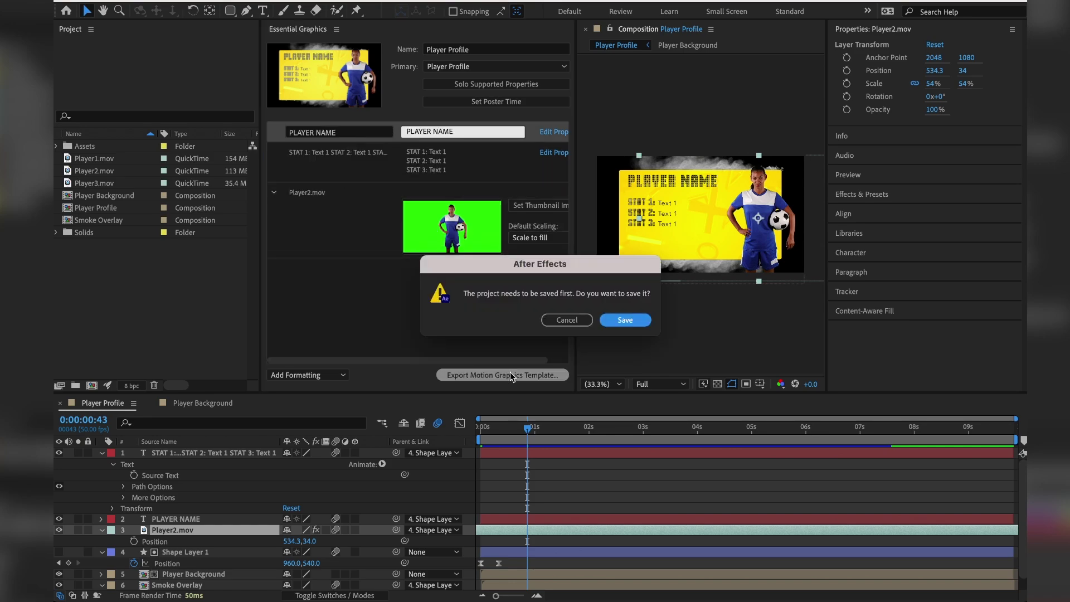
{"action": "left_click", "coordinate": [624, 320]}
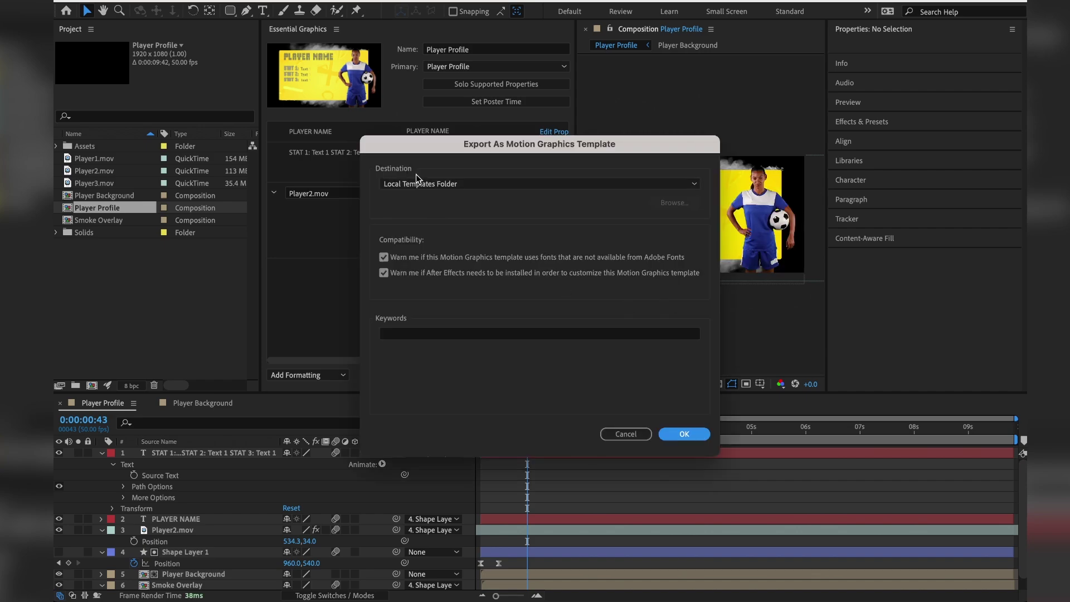
{"action": "left_click", "coordinate": [685, 435]}
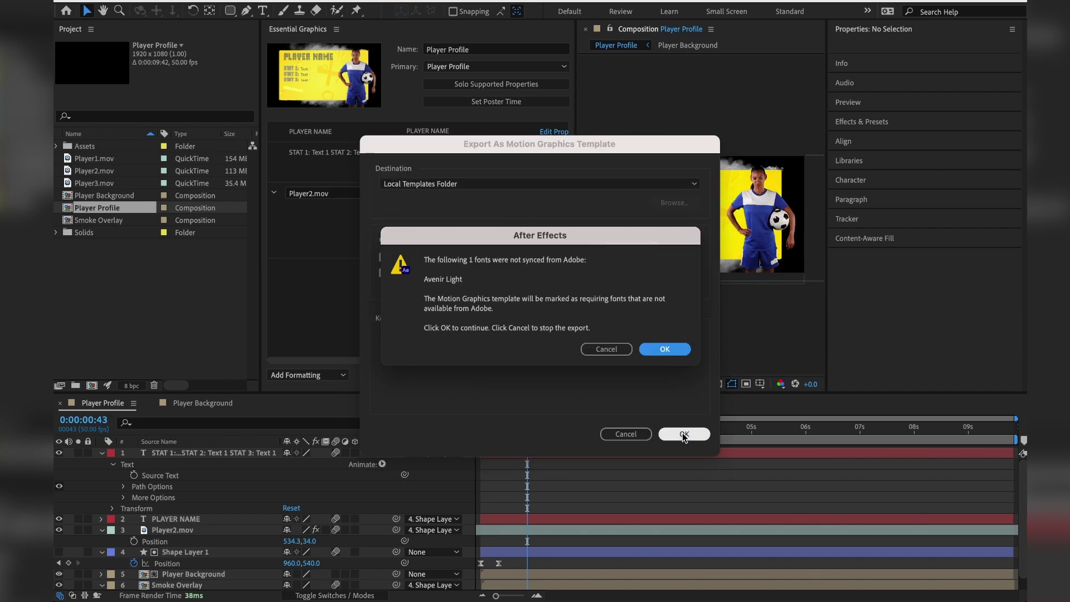
{"action": "left_click", "coordinate": [655, 348]}
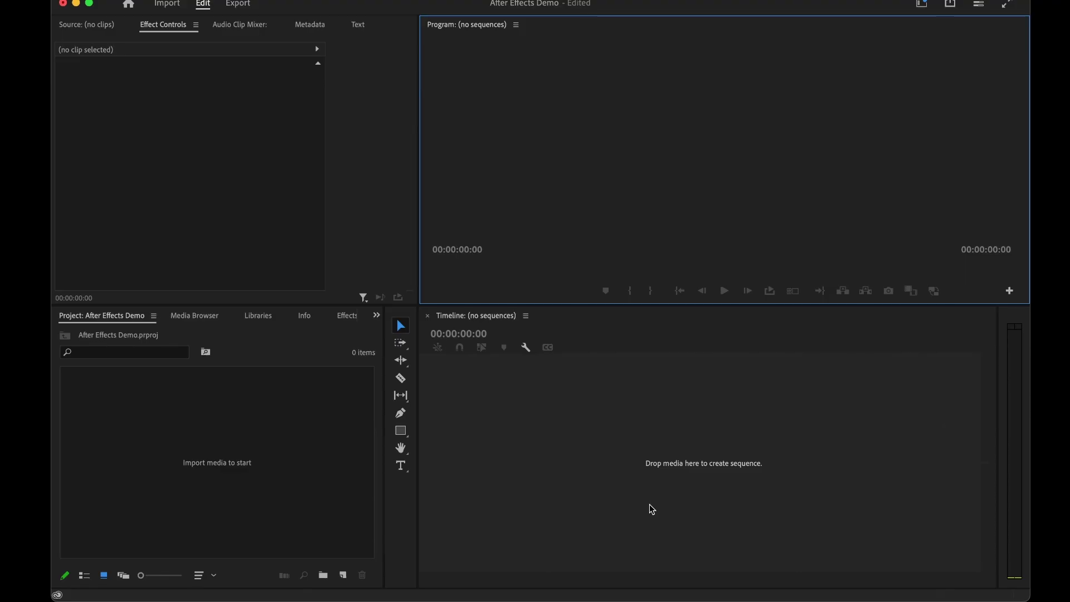
Create a new sequence named Esports.
{"action": "left_click", "coordinate": [343, 575]}
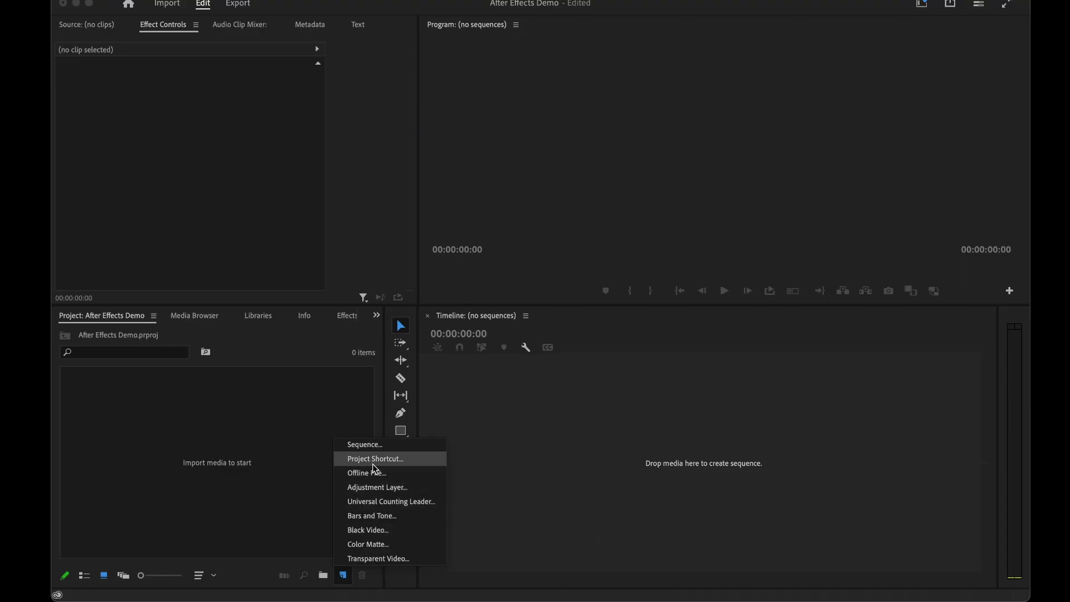
{"action": "left_click", "coordinate": [372, 446]}
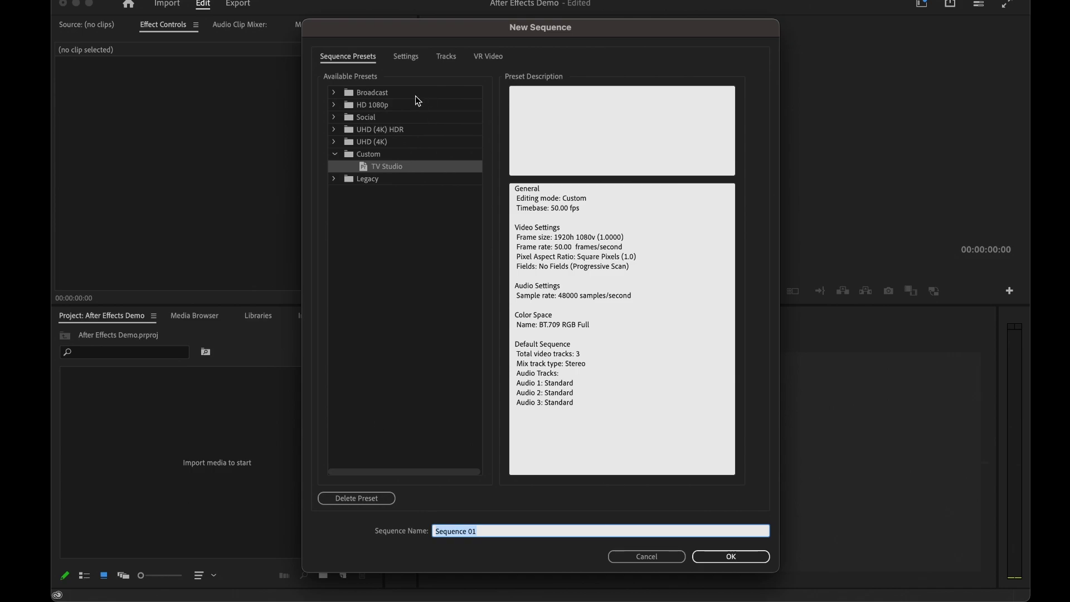
{"action": "type", "text": "Esports"}
{"action": "key", "text": "Return"}
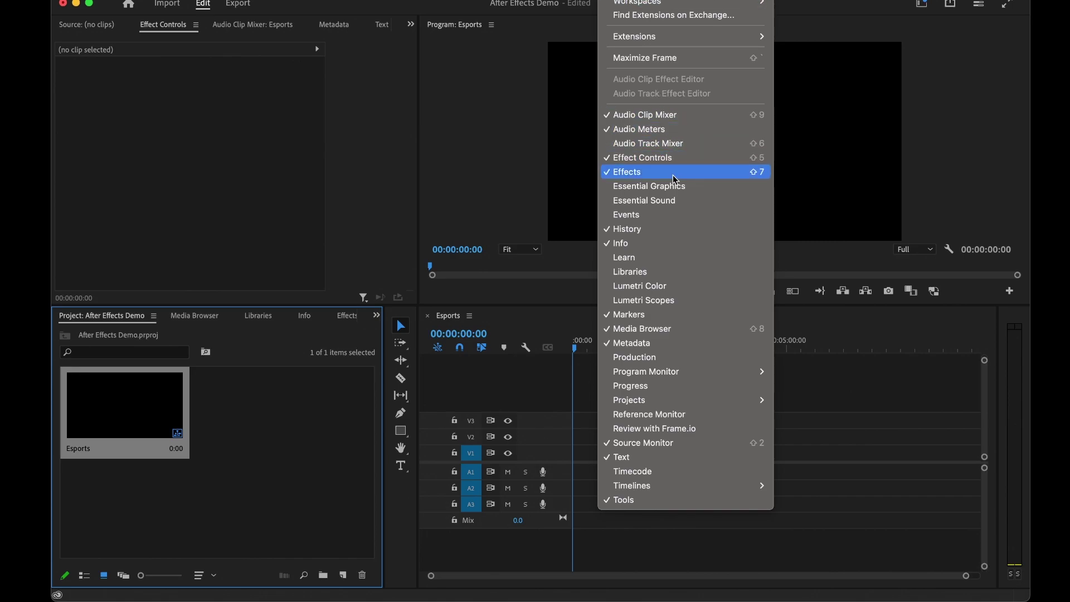
Drag the Player Profile template from Essential Graphics onto V1 of the Esports timeline.
{"action": "left_click", "coordinate": [678, 192]}
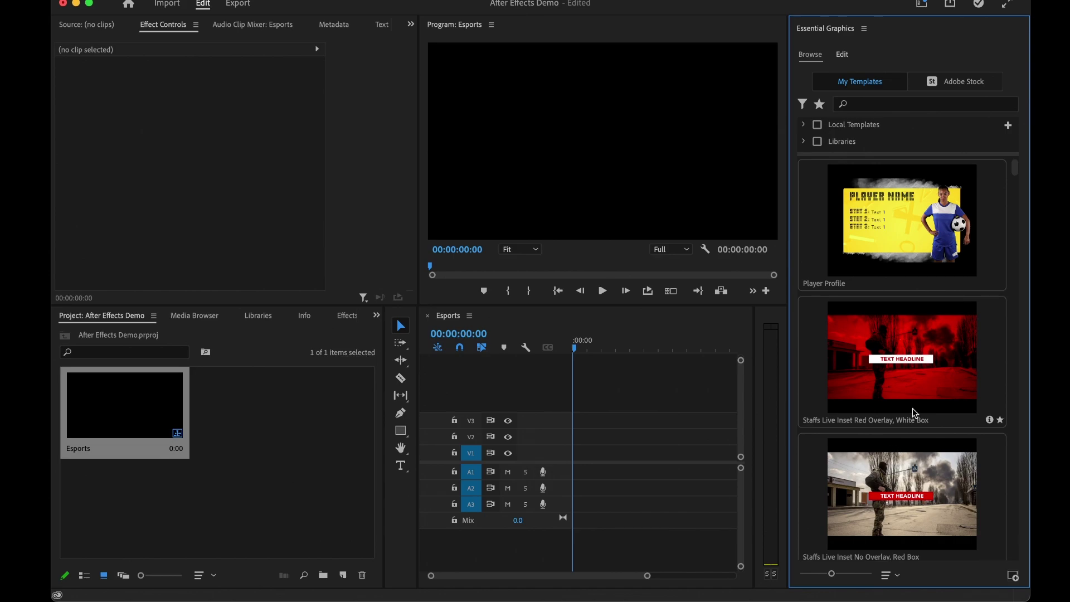
{"action": "scroll", "coordinate": [916, 413], "scroll_direction": "down", "scroll_amount": 5}
{"action": "scroll", "coordinate": [915, 413], "scroll_direction": "down", "scroll_amount": 4}
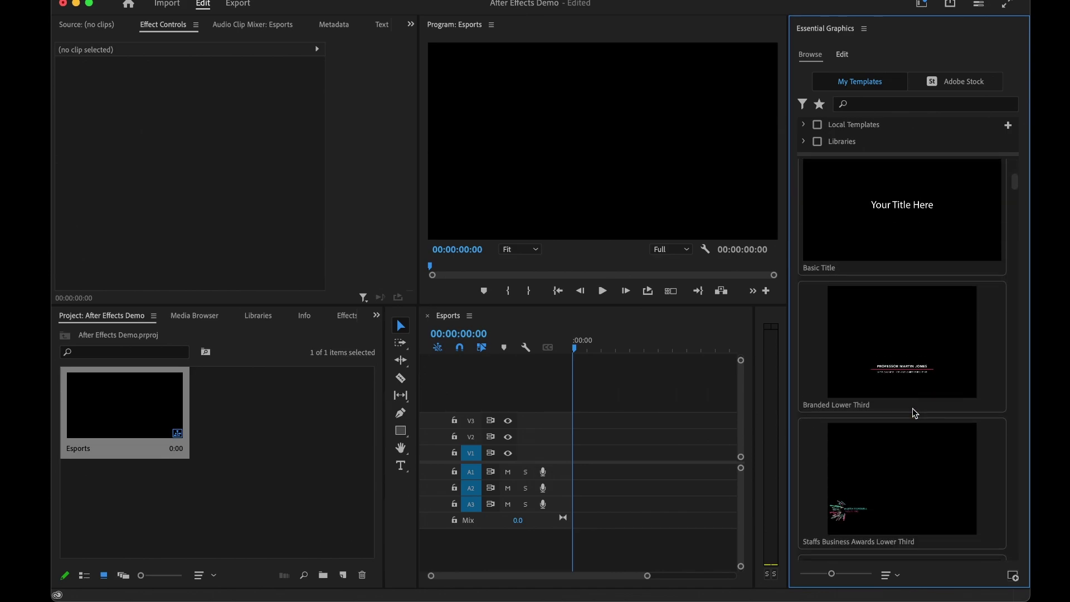
{"action": "left_click_drag", "start_coordinate": [878, 236], "coordinate": [574, 457]}
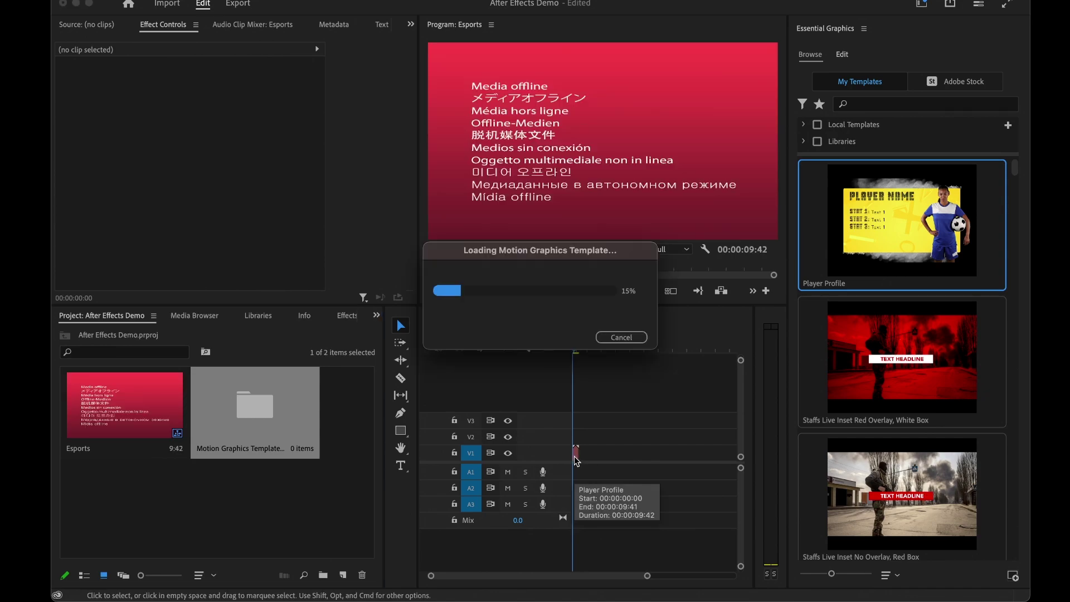
Close the Essential Graphics panel and widen the timeline.
{"action": "left_click", "coordinate": [864, 28]}
{"action": "left_click", "coordinate": [882, 41]}
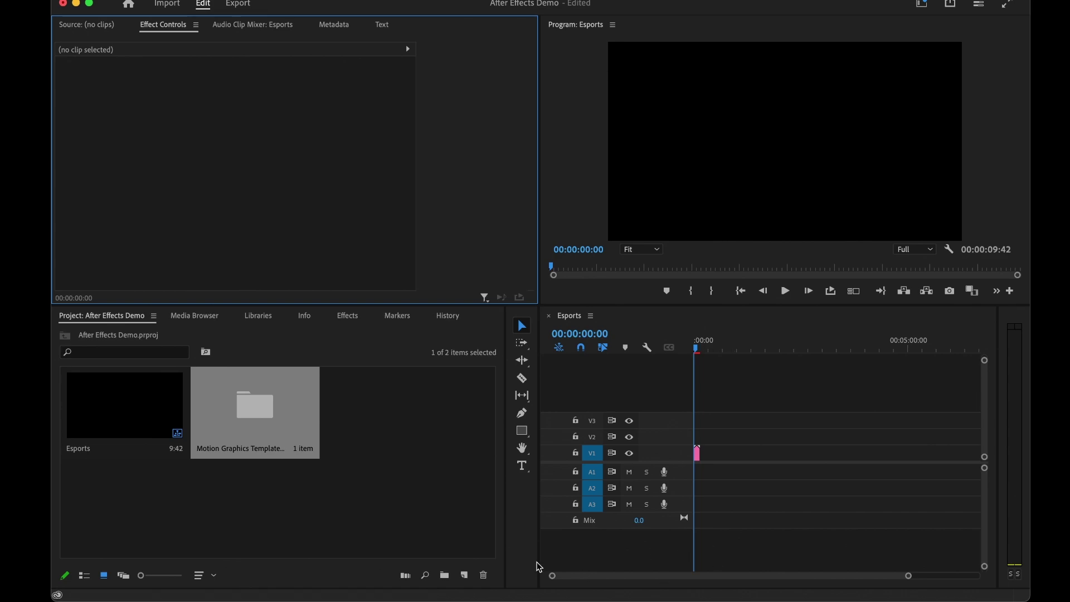
{"action": "left_click_drag", "start_coordinate": [538, 563], "coordinate": [443, 554]}
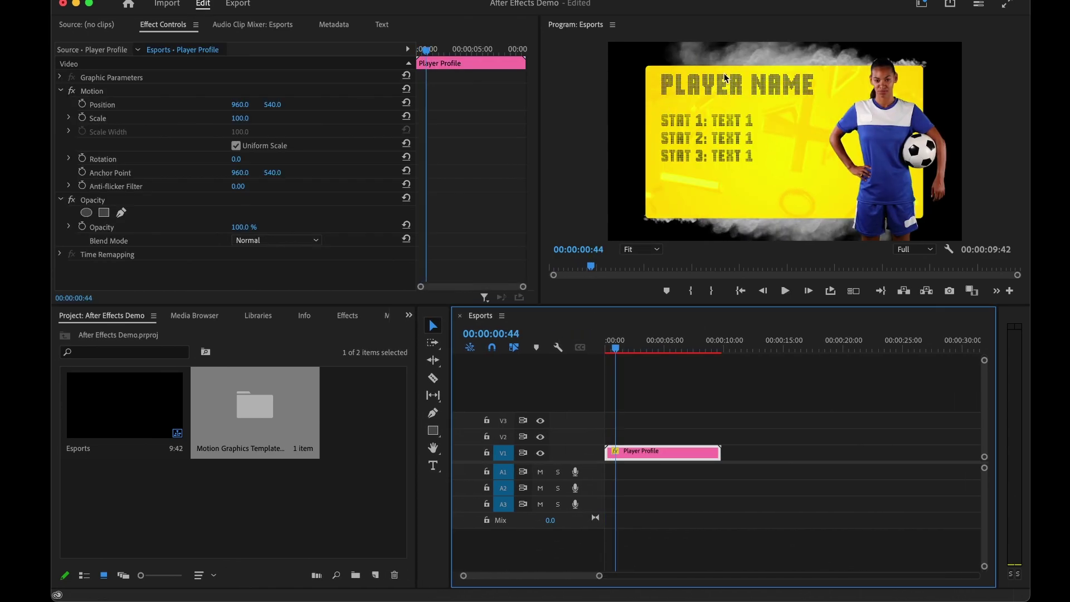
{"action": "left_click", "coordinate": [719, 88]}
{"action": "left_click", "coordinate": [718, 88]}
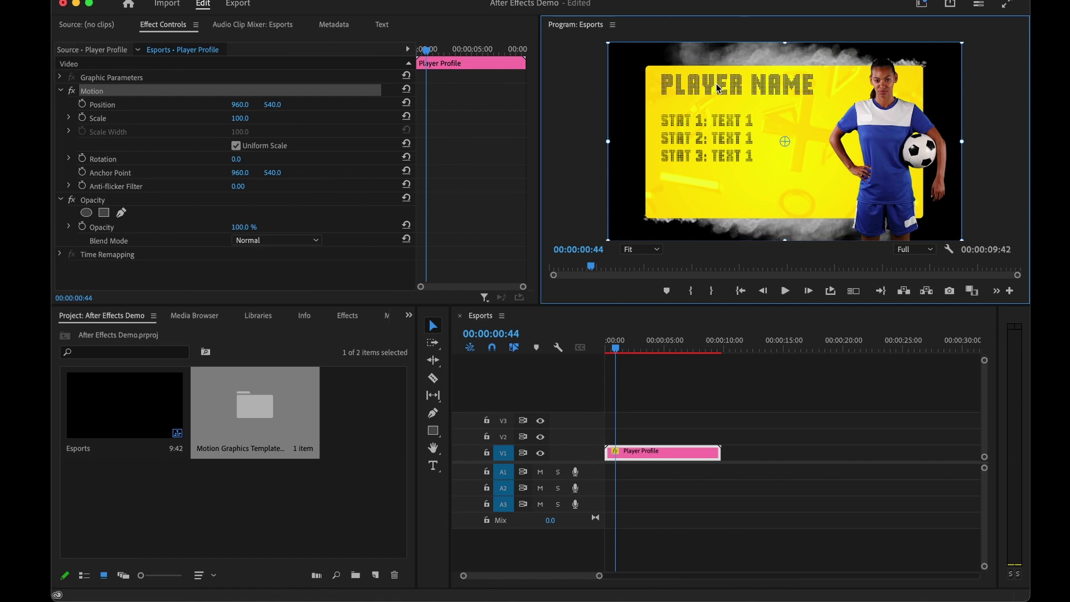
{"action": "left_click", "coordinate": [682, 482]}
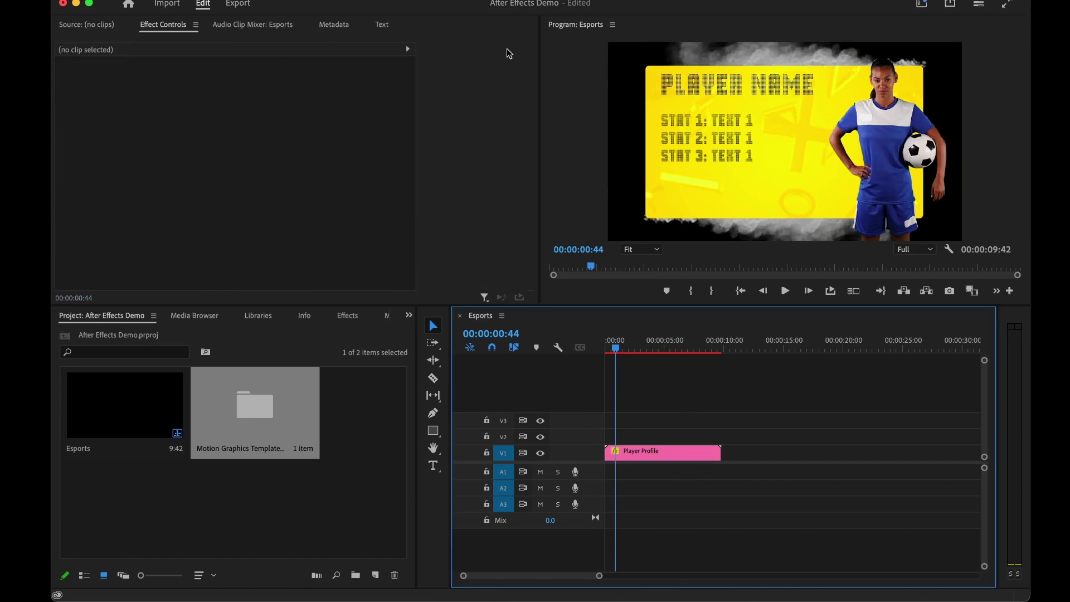
Reopen Essential Graphics from the Window menu and select the Player Profile clip to show its Edit fields.
{"action": "left_click", "coordinate": [619, 0]}
{"action": "mouse_move", "coordinate": [635, 4]}
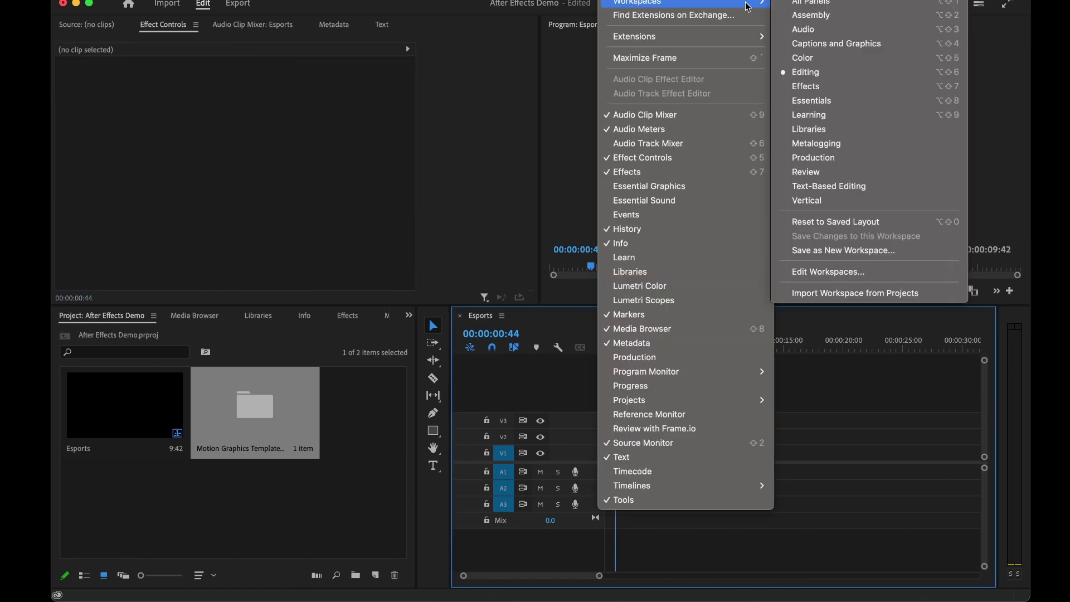
{"action": "left_click", "coordinate": [668, 186]}
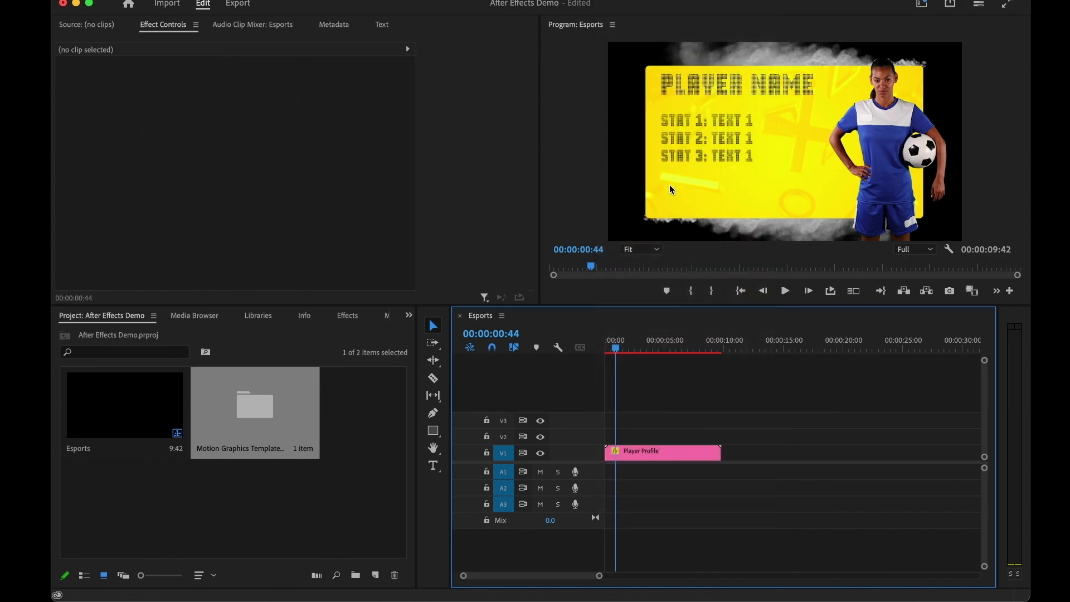
{"action": "left_click", "coordinate": [639, 454]}
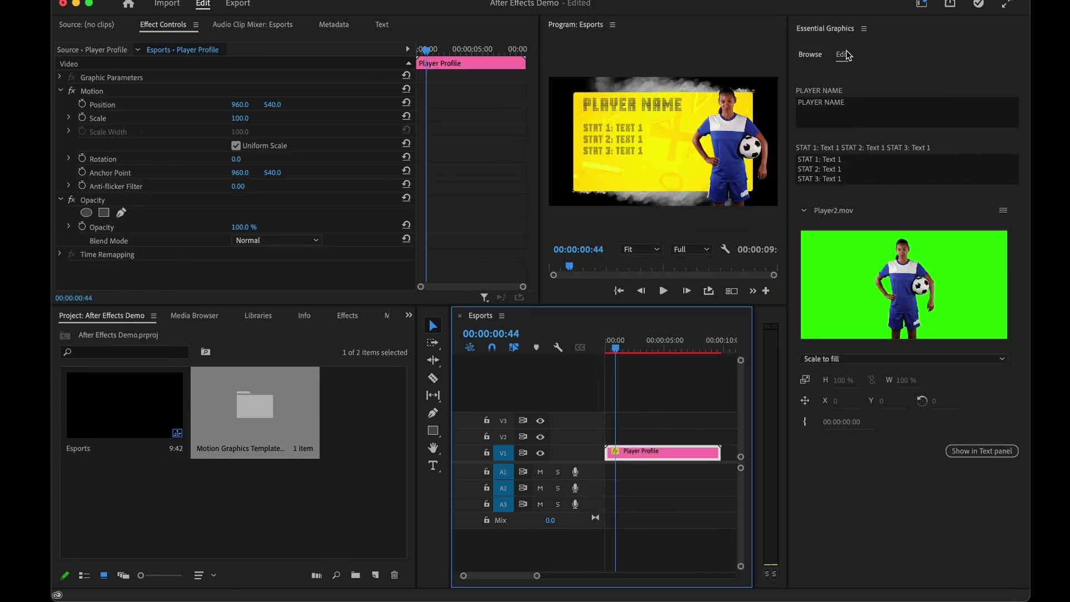
Replace the PLAYER NAME placeholder with the player's name.
{"action": "left_click", "coordinate": [829, 109]}
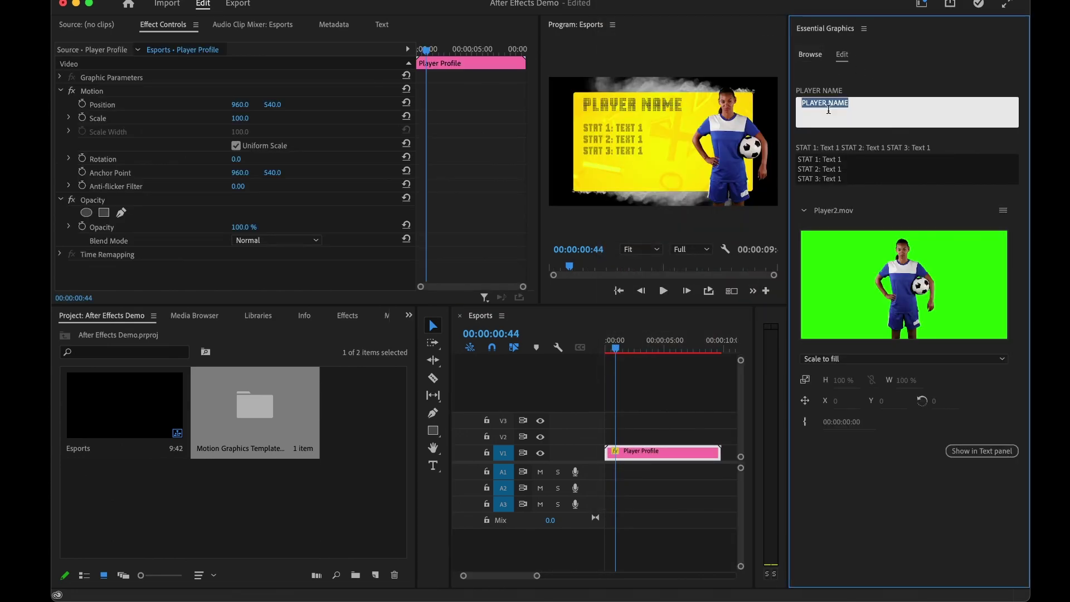
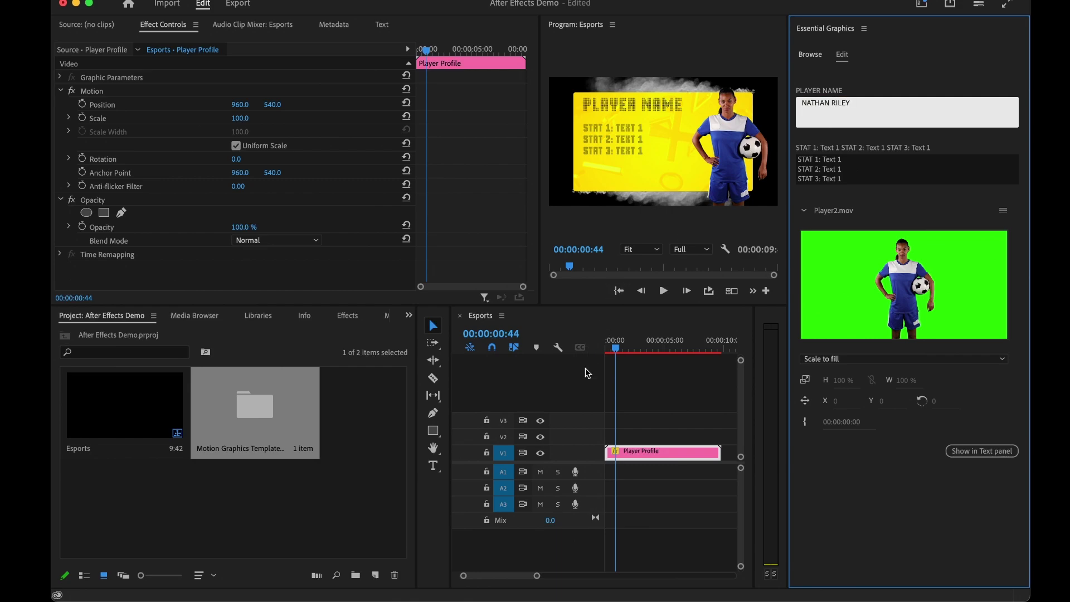
{"action": "left_click", "coordinate": [670, 394]}
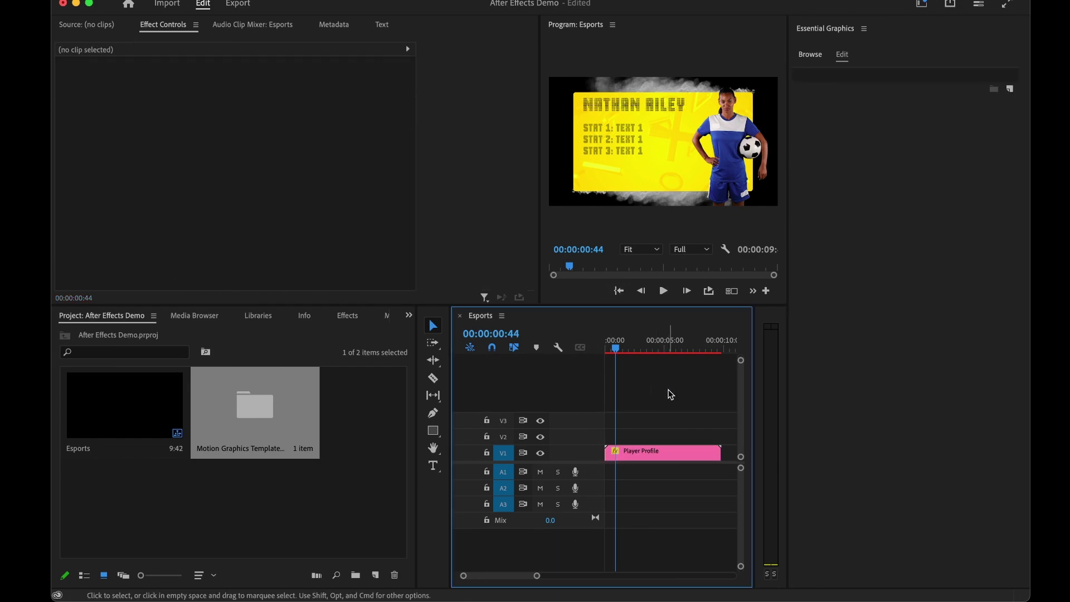
{"action": "left_click", "coordinate": [641, 451]}
Change the three STAT lines to Likes Cheese, Eats too much Pizza and Can't rollerskate.
{"action": "left_click", "coordinate": [832, 160]}
{"action": "left_click", "coordinate": [853, 162]}
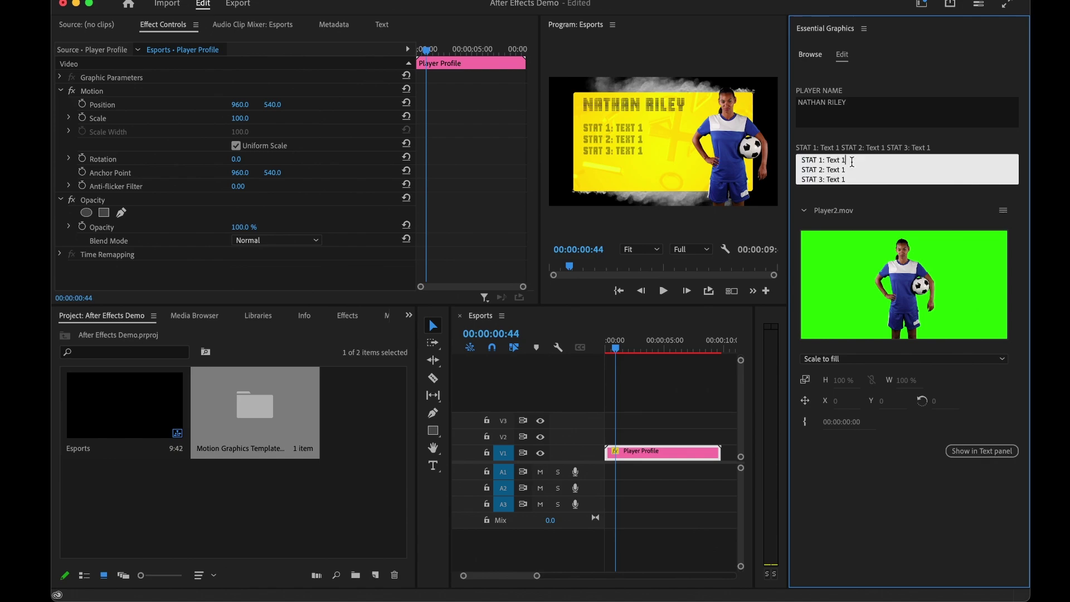
{"action": "left_click_drag", "start_coordinate": [844, 160], "coordinate": [830, 160]}
{"action": "type", "text": "Likes Cheese"}
{"action": "left_click", "coordinate": [845, 170]}
{"action": "key", "text": "BackSpace"}
{"action": "key", "text": "BackSpace"}
{"action": "key", "text": "BackSpace"}
{"action": "key", "text": "BackSpace"}
{"action": "key", "text": "BackSpace"}
{"action": "key", "text": "BackSpace"}
{"action": "type", "text": "Eats too much Pizza"}
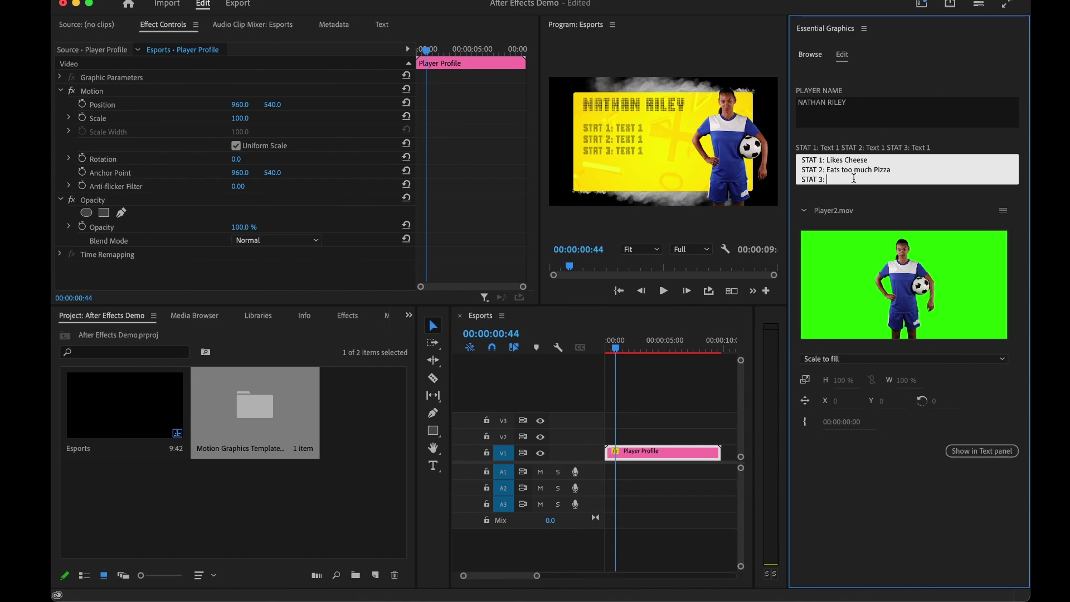
{"action": "type", "text": "Can't rollerskate"}
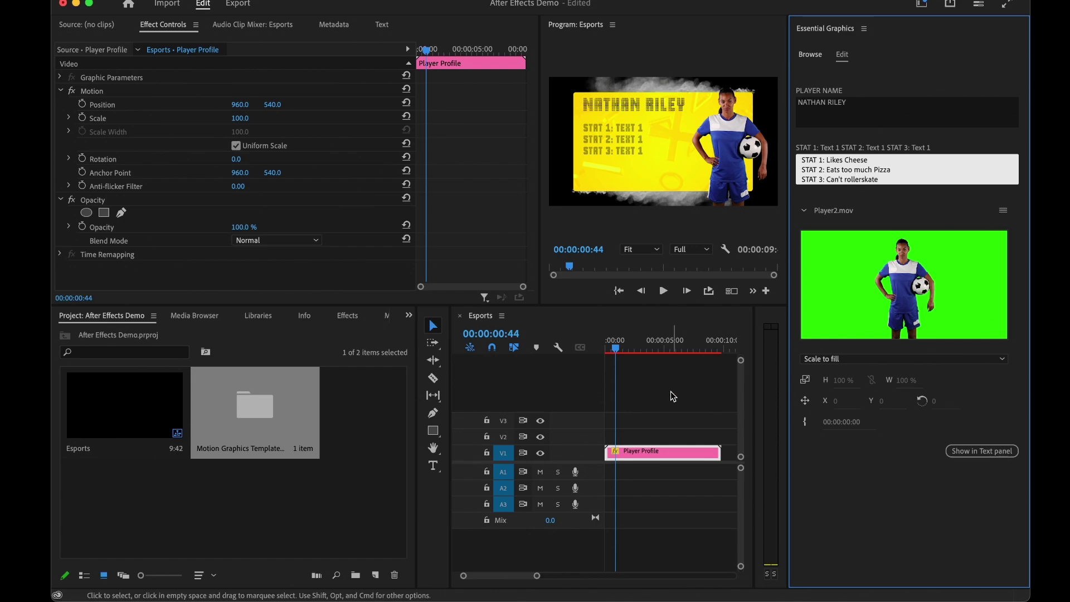
{"action": "left_click", "coordinate": [669, 405]}
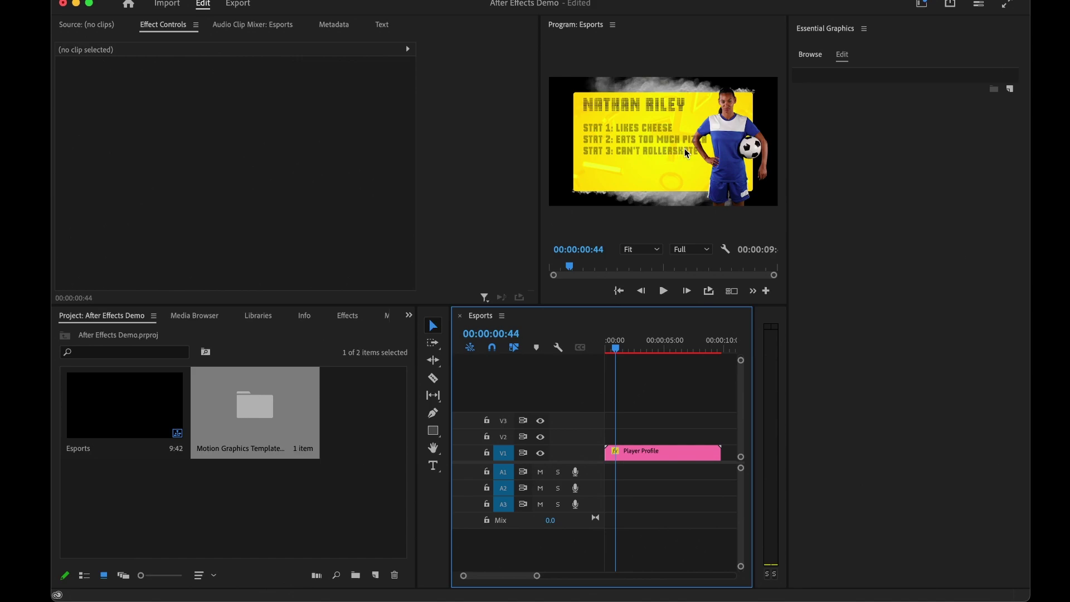
{"action": "left_click", "coordinate": [650, 452]}
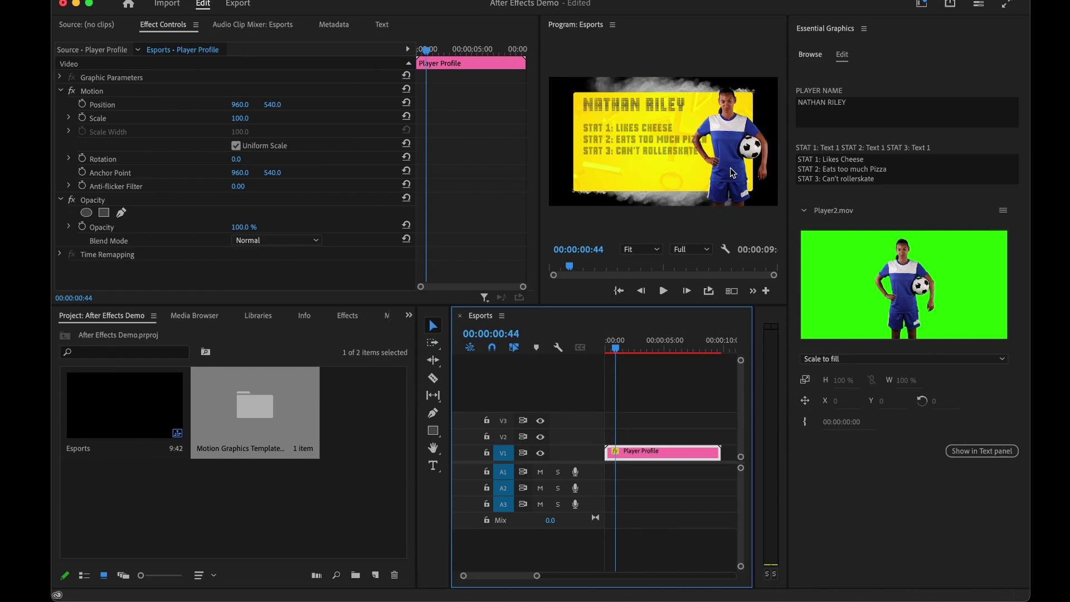
Import Player1.mov and drop it onto the graphic's player footage slot, replacing Player2.mov.
{"action": "left_click", "coordinate": [211, 560]}
{"action": "double_click", "coordinate": [203, 526]}
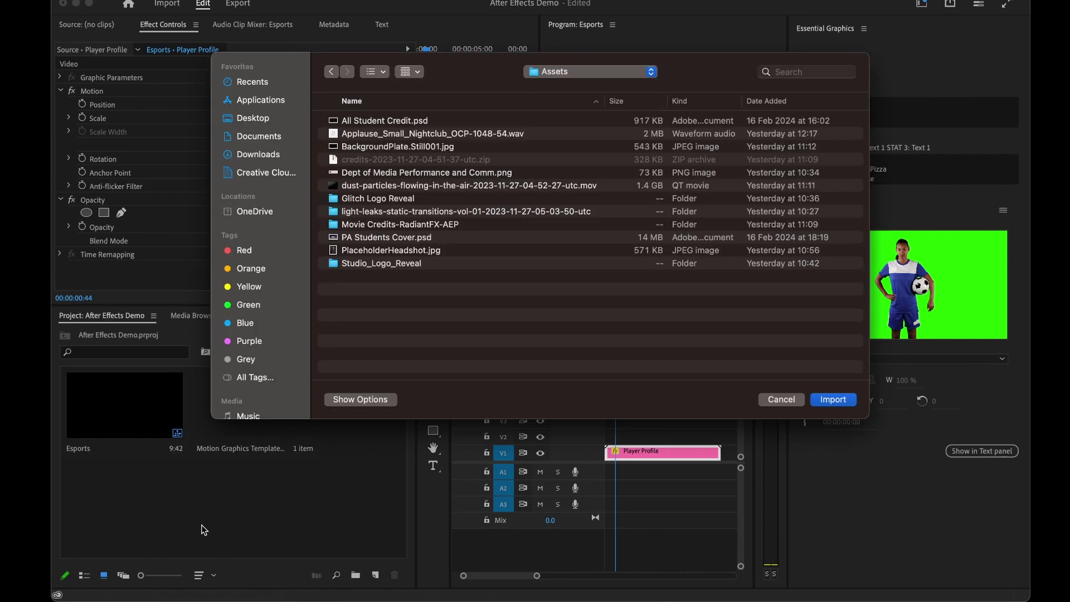
{"action": "key", "text": "Return"}
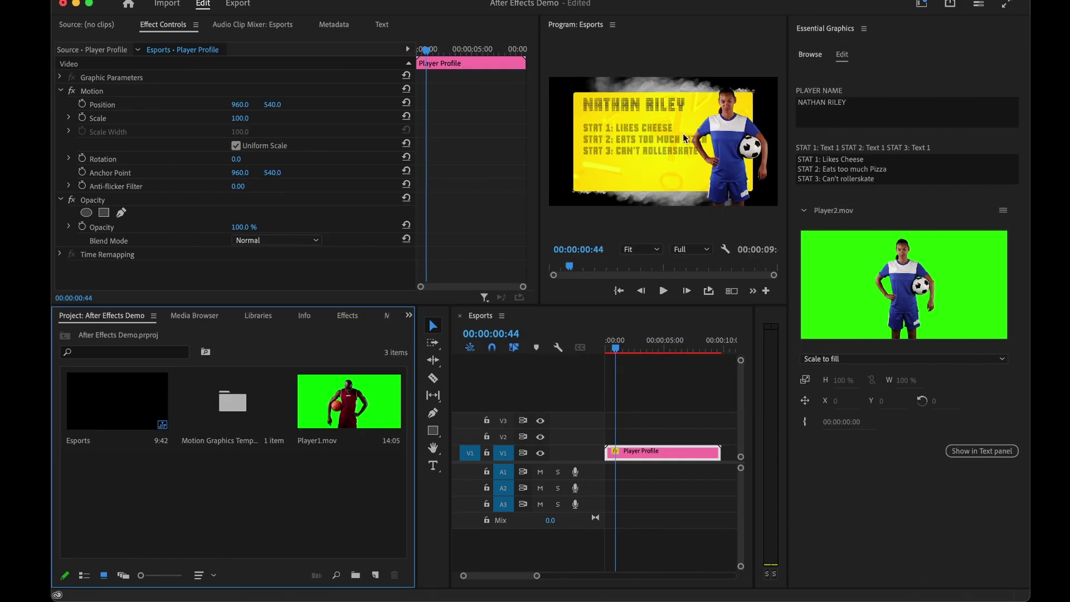
{"action": "left_click_drag", "start_coordinate": [345, 412], "coordinate": [862, 294]}
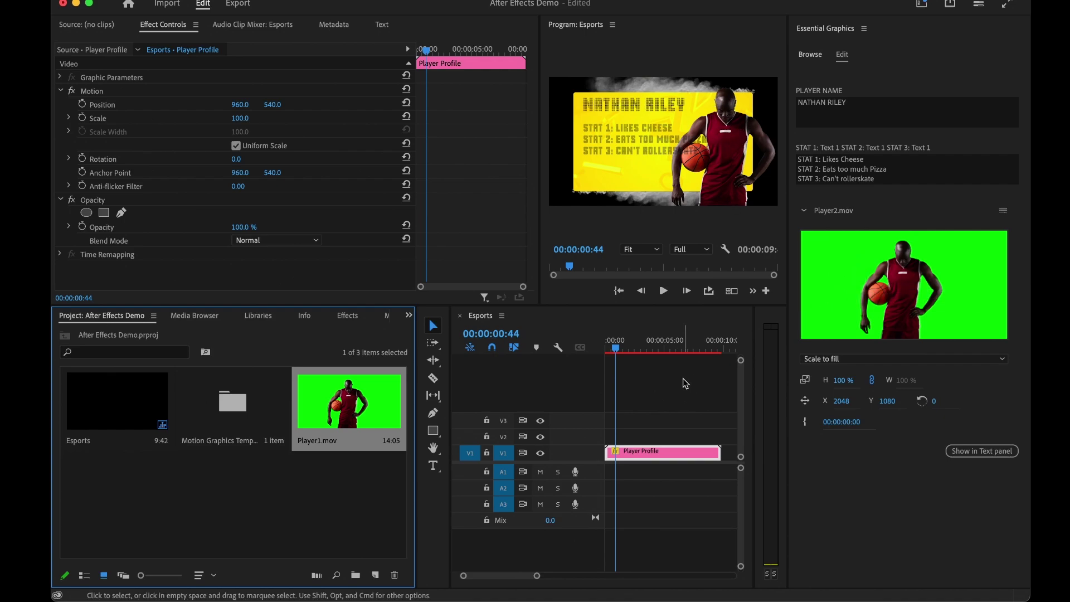
Scrub ahead and preview the finished Player Profile graphic full screen.
{"action": "left_click_drag", "start_coordinate": [616, 349], "coordinate": [640, 352]}
{"action": "left_click", "coordinate": [647, 158]}
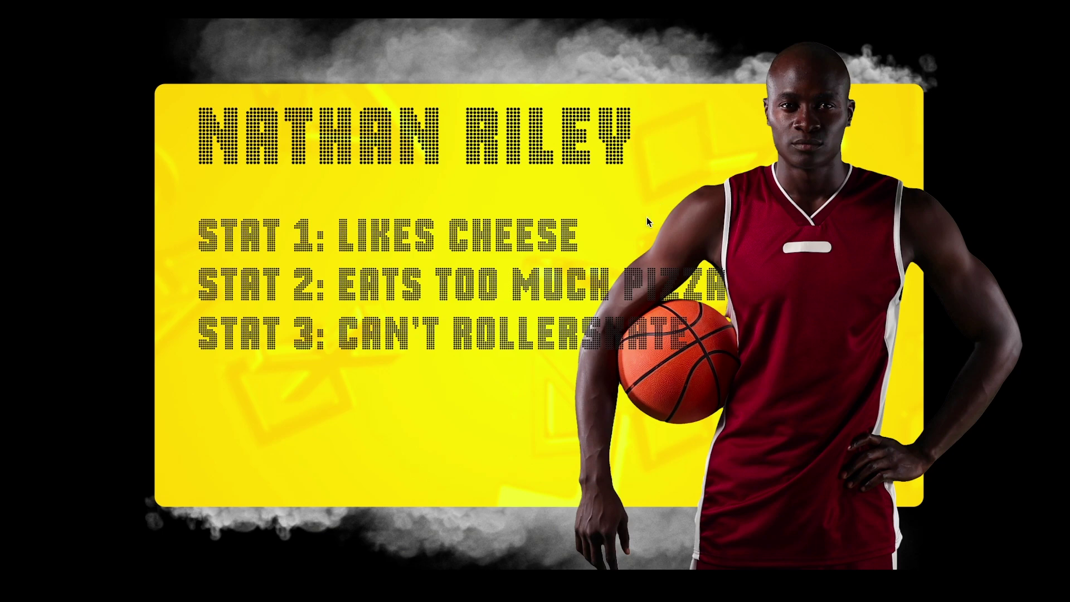
{"action": "key", "text": "Escape"}
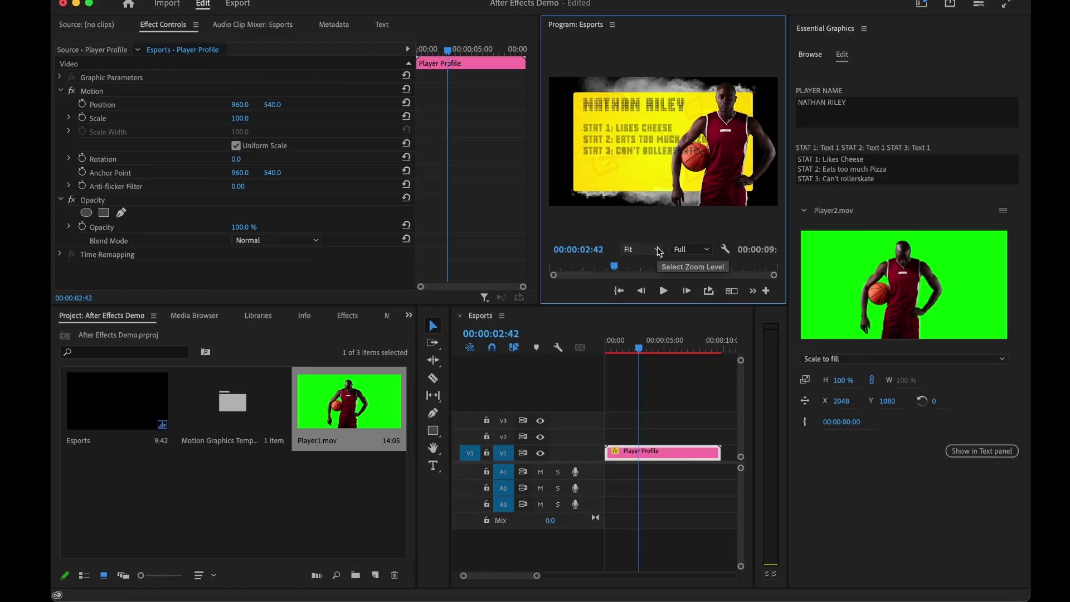
{"action": "left_click", "coordinate": [659, 390]}
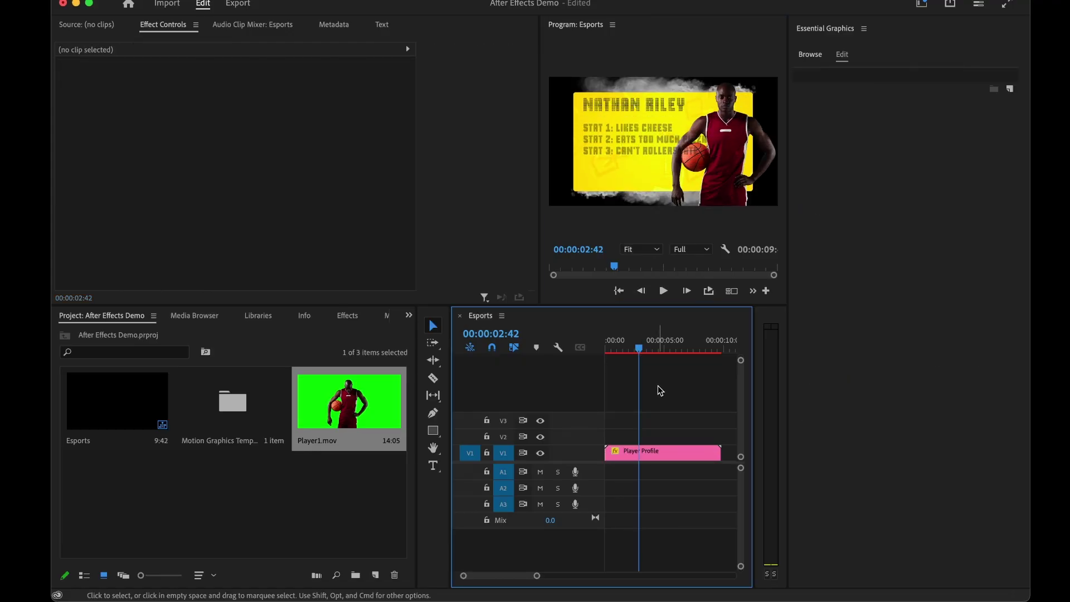